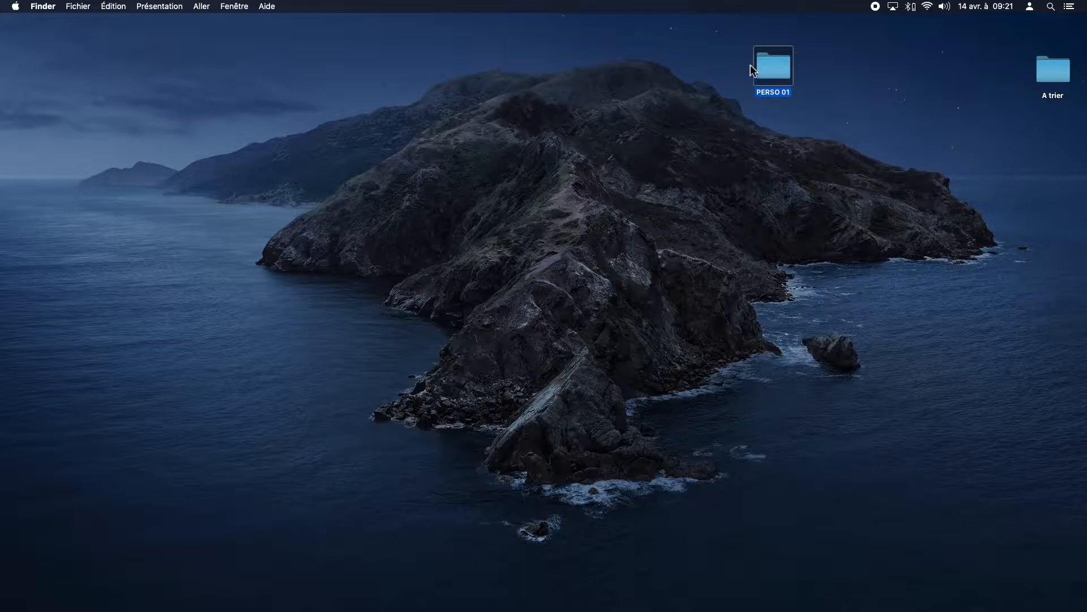
# - Open MakeHuman and apply the Middleage caucasian male skin material to the figure
pyautogui.moveTo(740, 586)
pyautogui.click(657, 579)
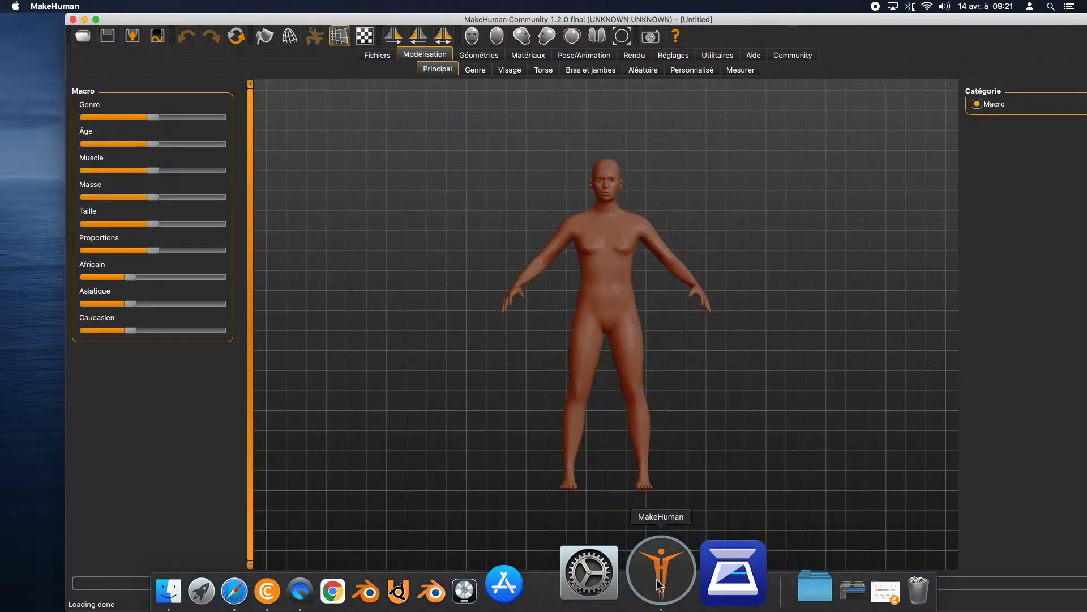
pyautogui.click(488, 56)
pyautogui.click(527, 55)
pyautogui.click(1031, 296)
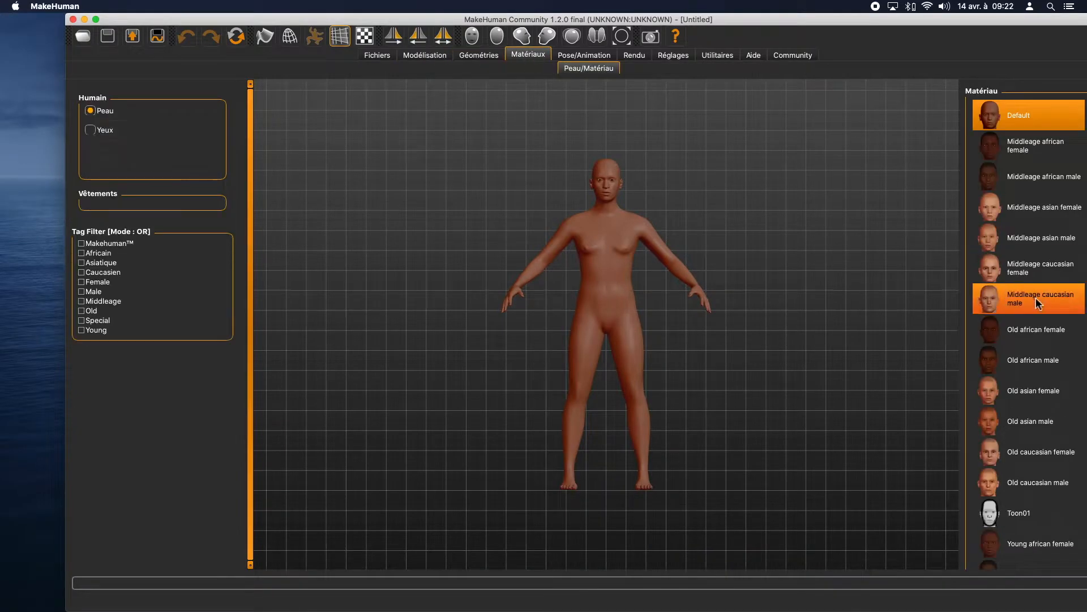
# - Set the figure's gender fully male and Caucasian to its maximum, and raise its age slightly
pyautogui.click(425, 55)
pyautogui.click(223, 118)
pyautogui.moveTo(225, 121)
pyautogui.mouseDown()
pyautogui.moveTo(81, 116)
pyautogui.moveTo(225, 117)
pyautogui.mouseUp()
pyautogui.moveTo(153, 145)
pyautogui.mouseDown()
pyautogui.moveTo(119, 147)
pyautogui.moveTo(164, 145)
pyautogui.mouseUp()
pyautogui.moveTo(131, 331); pyautogui.dragTo(226, 332)
pyautogui.moveTo(469, 215); pyautogui.dragTo(510, 235)
# - Dress the figure in the Male worksuit01 overalls and the Shoes01 brown shoes
pyautogui.click(480, 55)
pyautogui.scroll(-1, 580, 177)
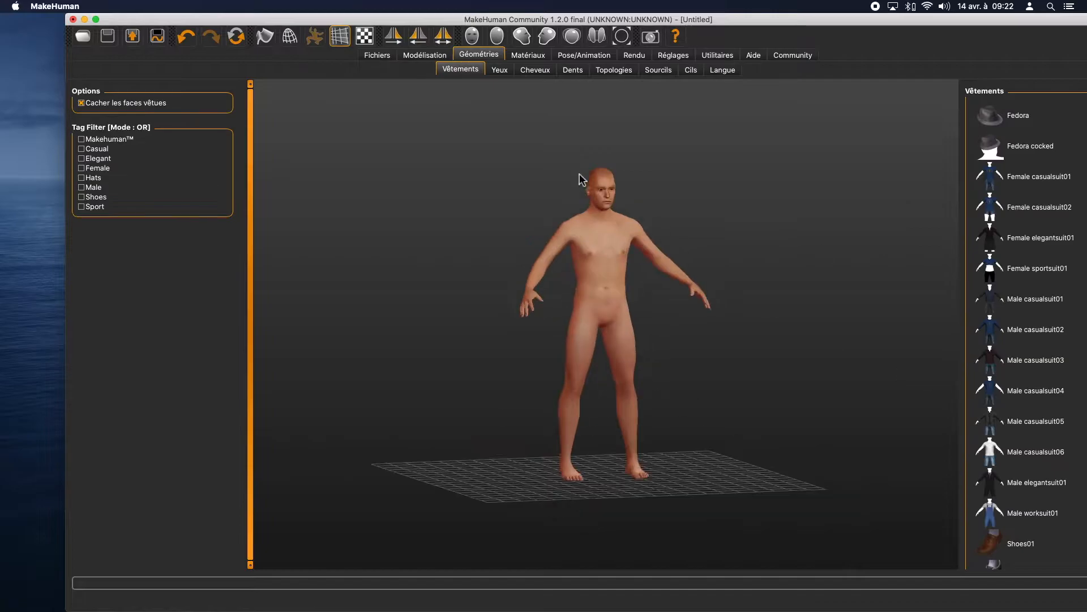
pyautogui.scroll(8, 580, 177)
pyautogui.moveTo(790, 19); pyautogui.dragTo(758, 19)
pyautogui.moveTo(1075, 387); pyautogui.dragTo(1073, 504)
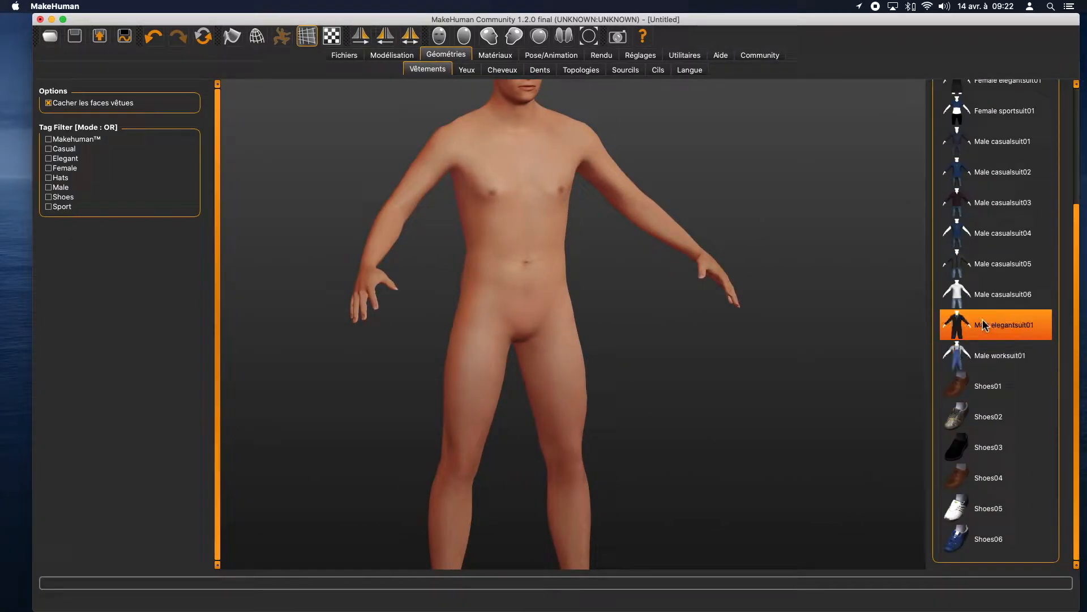
pyautogui.click(1047, 364)
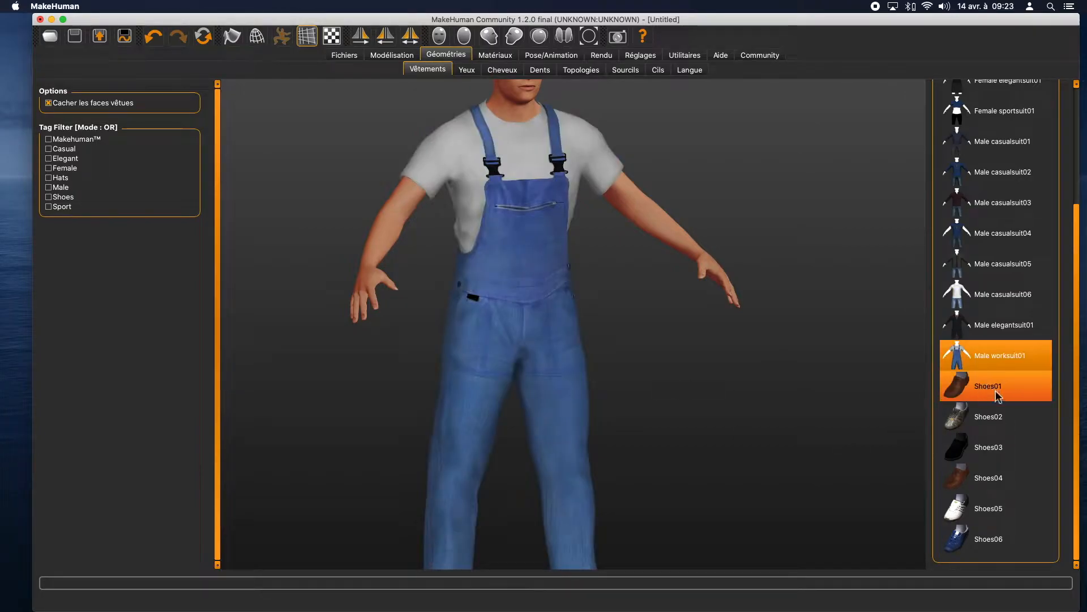
pyautogui.scroll(-5, 676, 371)
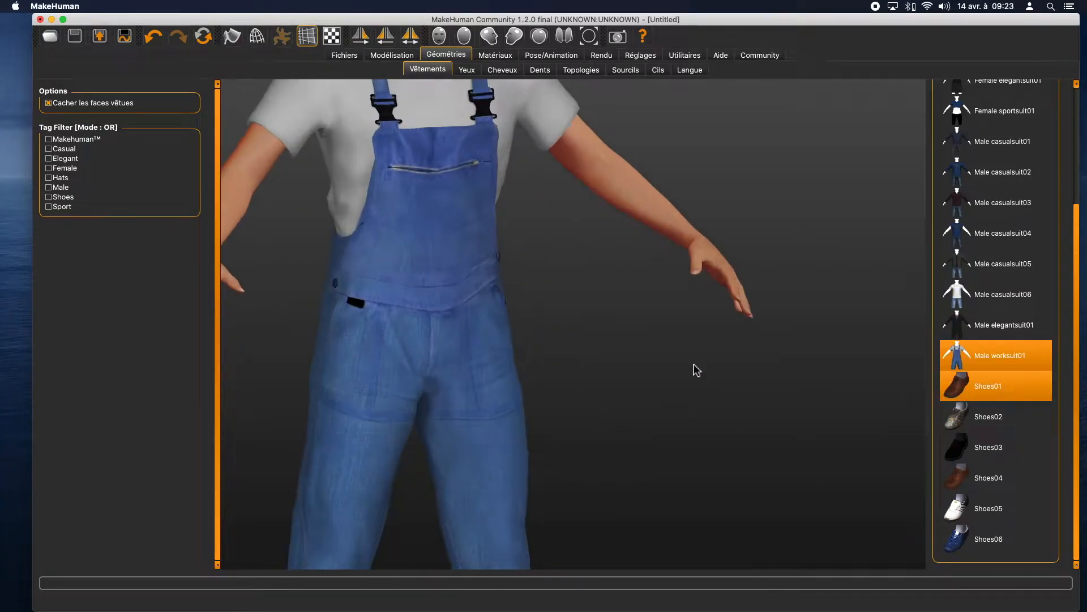
pyautogui.moveTo(624, 335); pyautogui.dragTo(539, 131)
# - Put the figure into the Tpose pose and check it from another angle
pyautogui.click(551, 54)
pyautogui.click(526, 69)
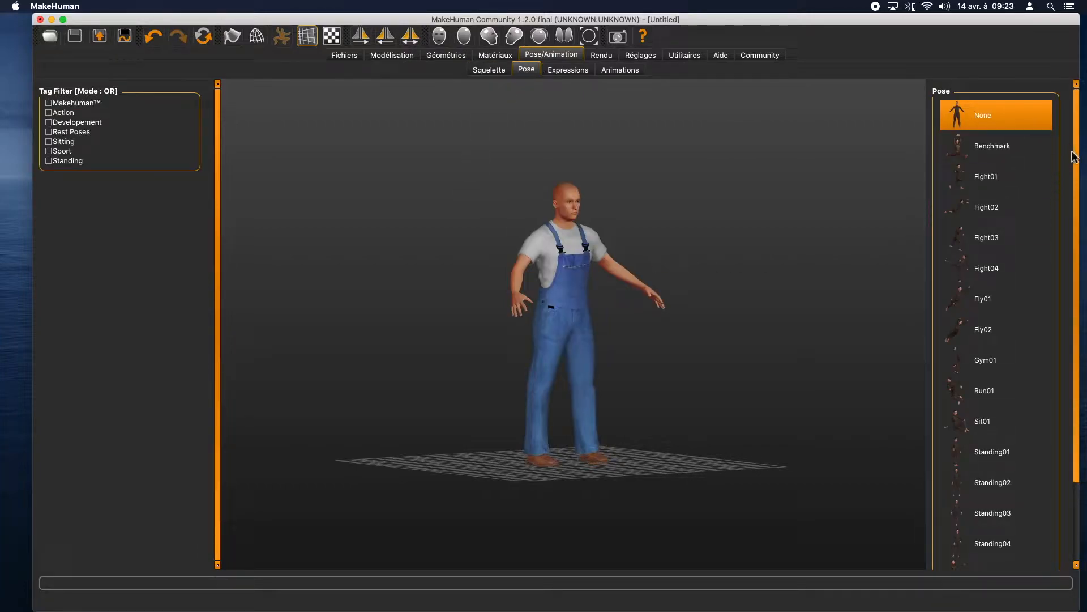
pyautogui.scroll(-3, 1076, 186)
pyautogui.click(996, 538)
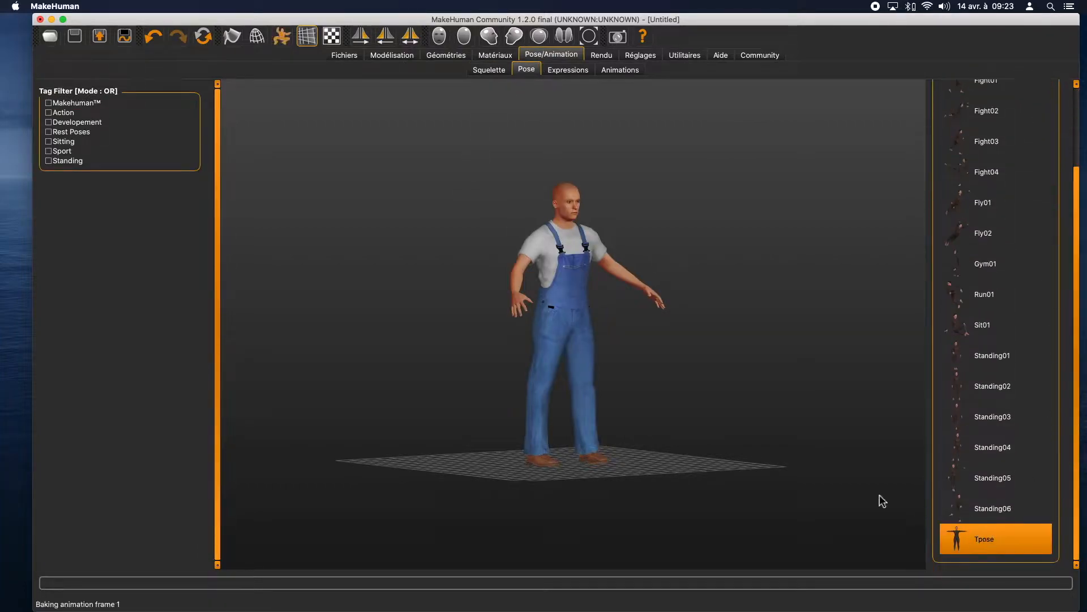
pyautogui.moveTo(642, 313); pyautogui.dragTo(503, 354)
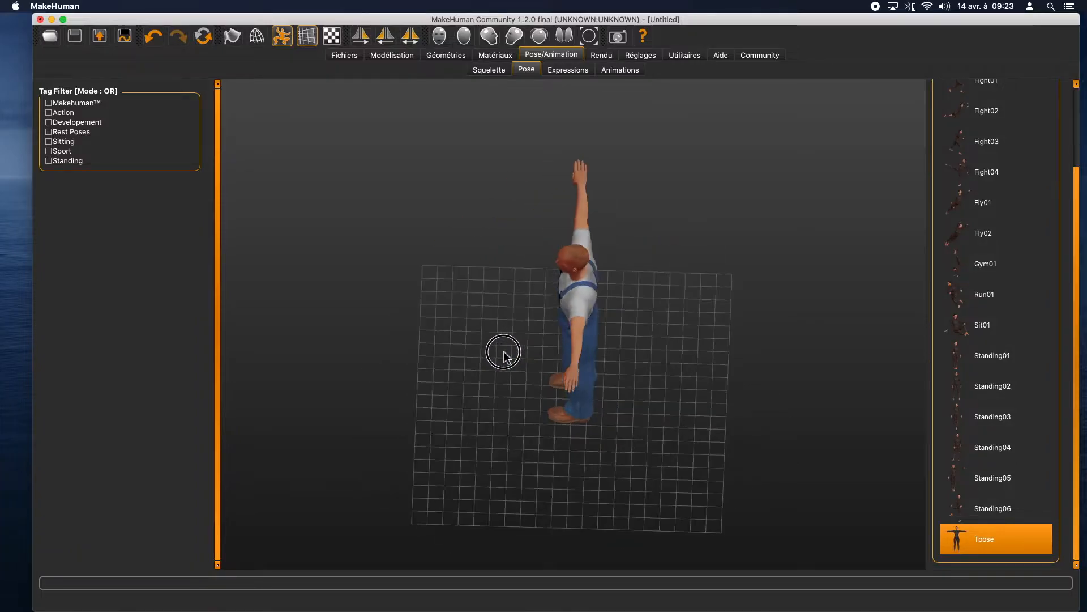
# - Export the figure in Filmbox (fbx) format with metre units as PERSO 01 in the PERSO 01 folder
pyautogui.click(99, 36)
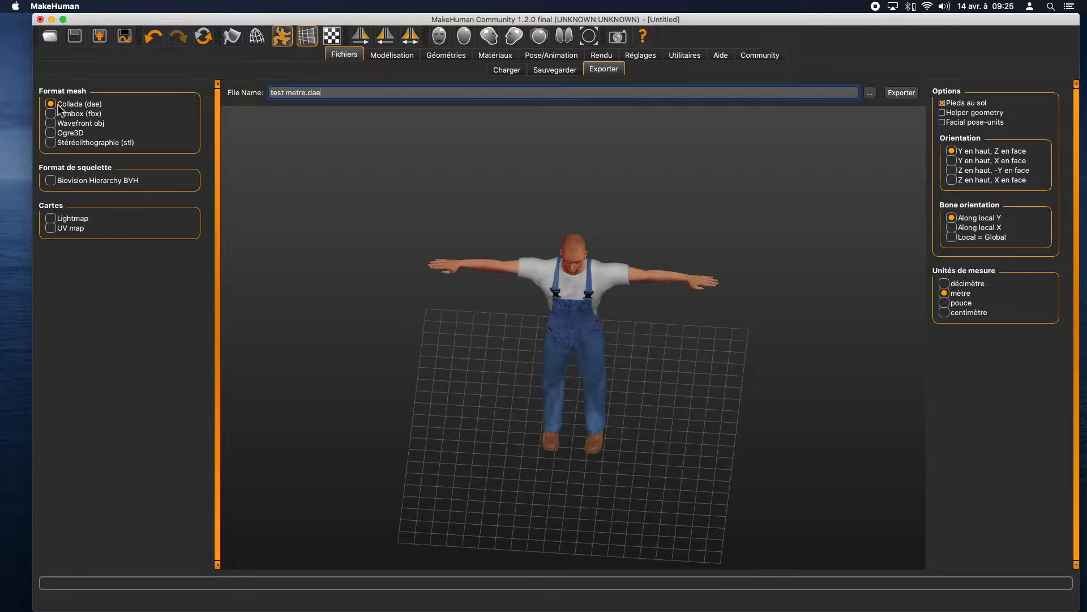
pyautogui.click(51, 114)
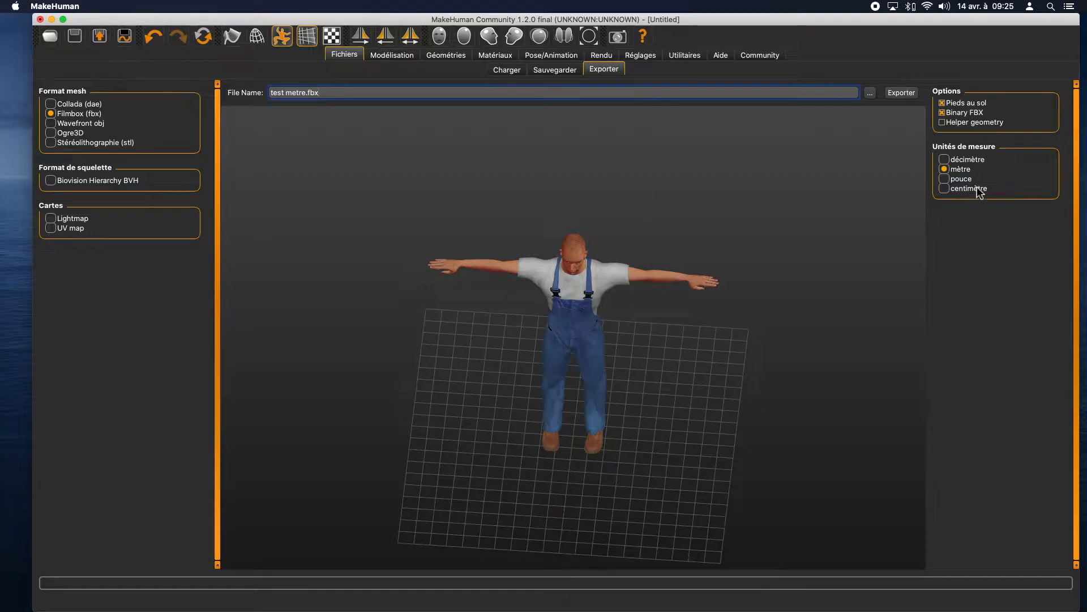
pyautogui.click(871, 93)
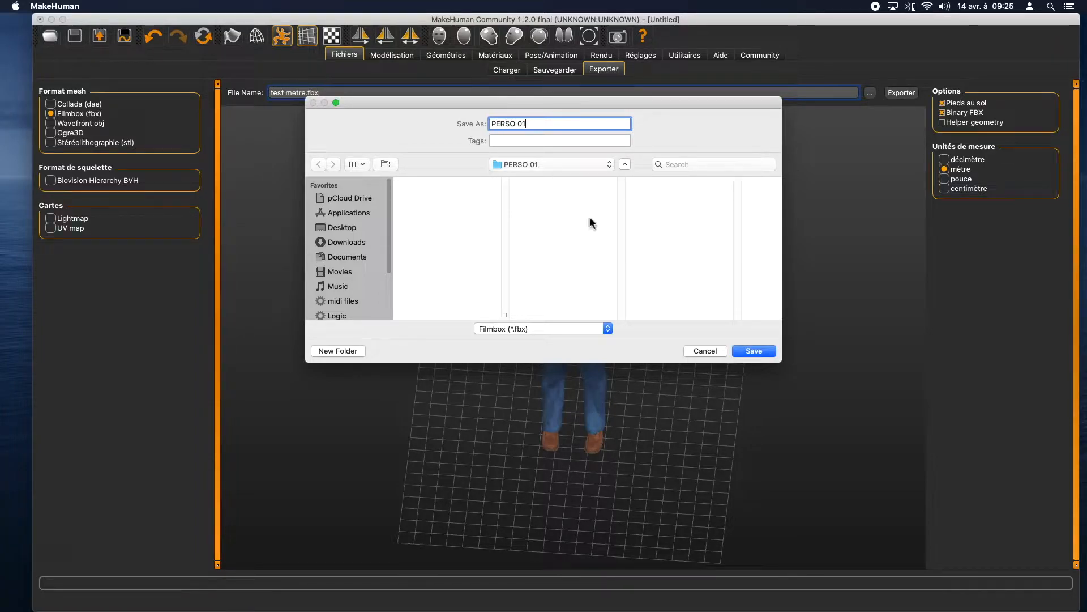
pyautogui.click(754, 351)
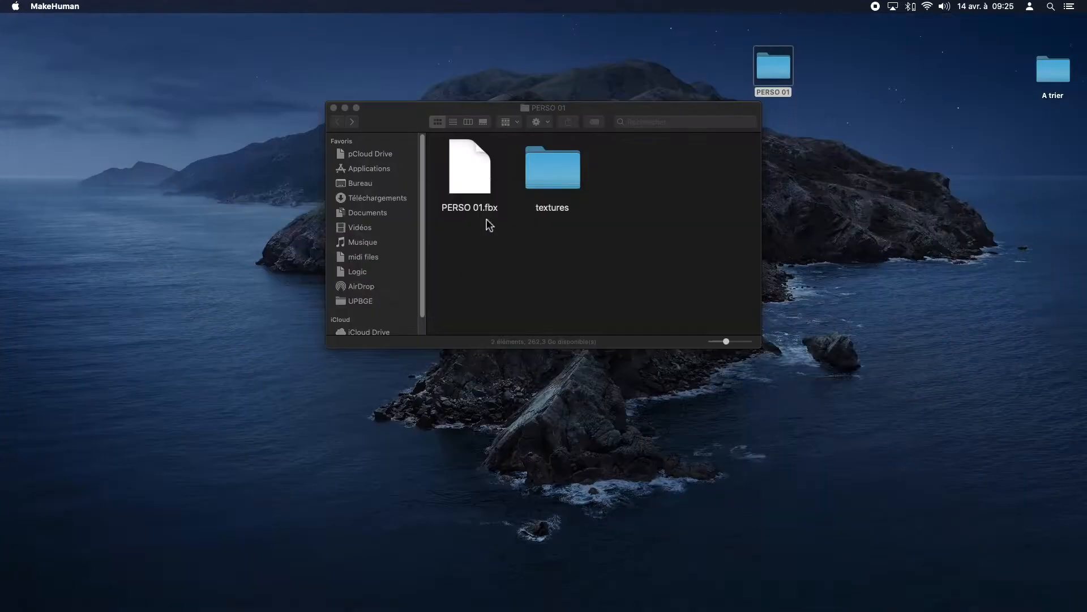
# - Switch to Mixamo in Safari and upload PERSO 01.fbx from the desktop folder PERSO 01 as a new character
pyautogui.moveTo(569, 609)
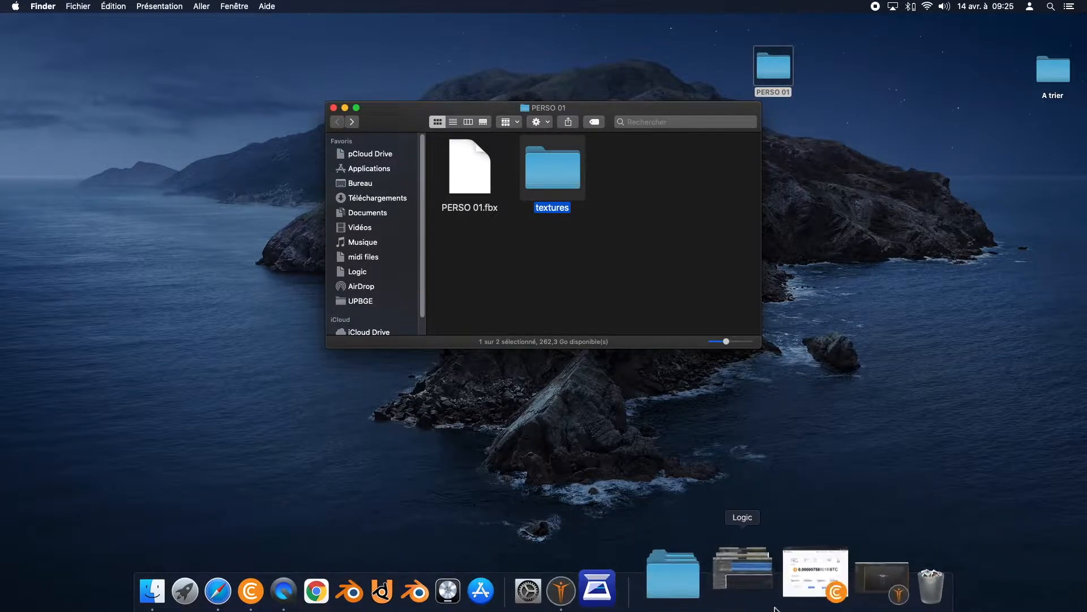
pyautogui.click(286, 572)
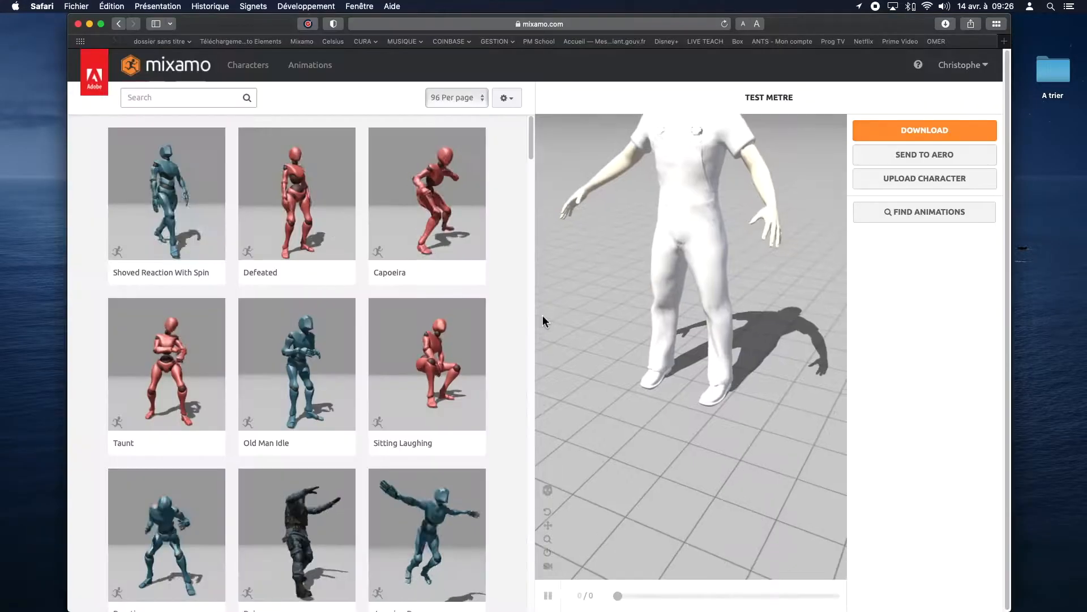
pyautogui.click(906, 180)
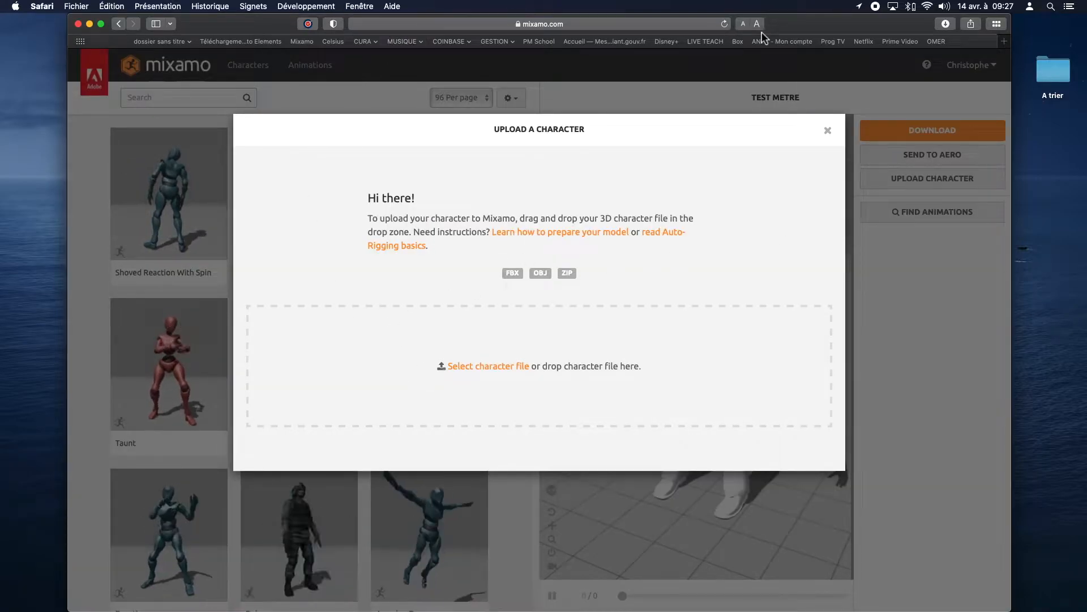
pyautogui.moveTo(763, 28); pyautogui.dragTo(450, 28)
pyautogui.doubleClick(774, 63)
pyautogui.moveTo(728, 149); pyautogui.dragTo(274, 366)
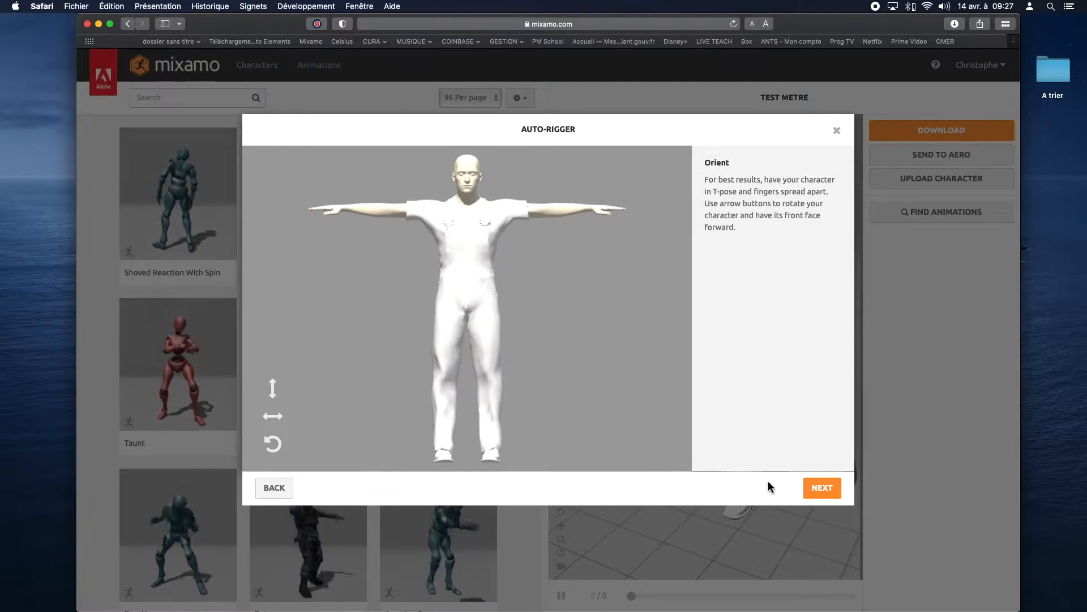
# - Accept the character's orientation and place the auto-rigger markers on chin, wrists, elbows, knees and groin with symmetry
pyautogui.click(824, 488)
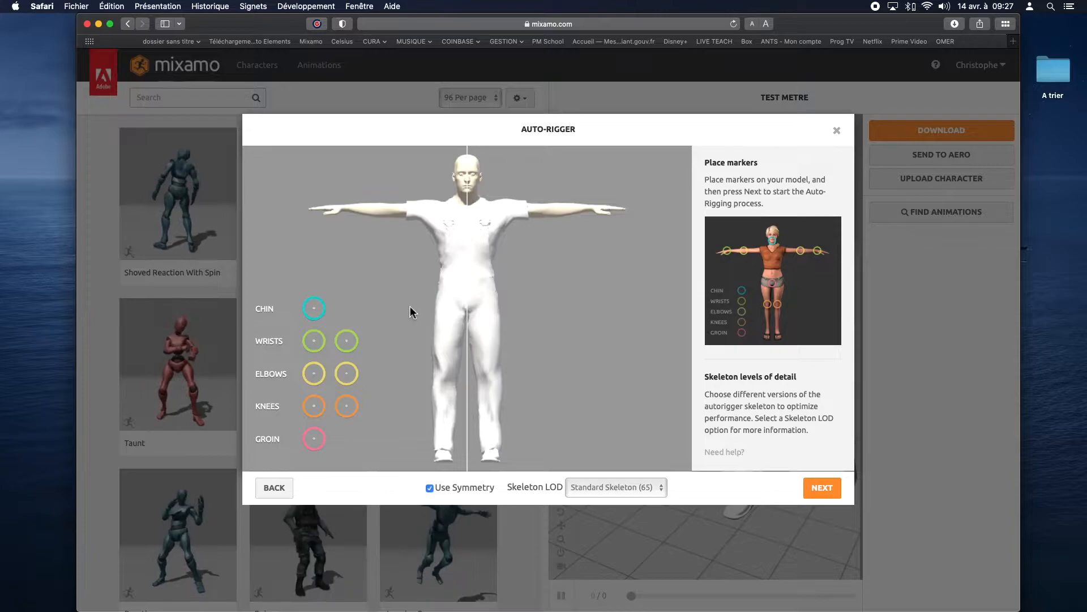
pyautogui.moveTo(313, 313); pyautogui.dragTo(466, 184)
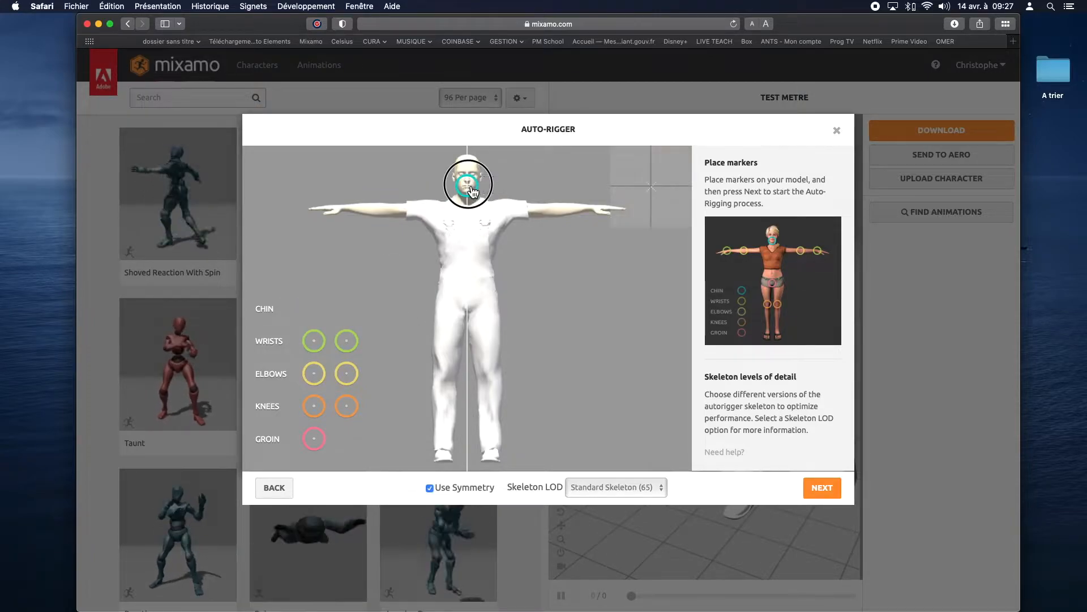
pyautogui.moveTo(313, 340); pyautogui.dragTo(344, 208)
pyautogui.moveTo(313, 373); pyautogui.dragTo(388, 209)
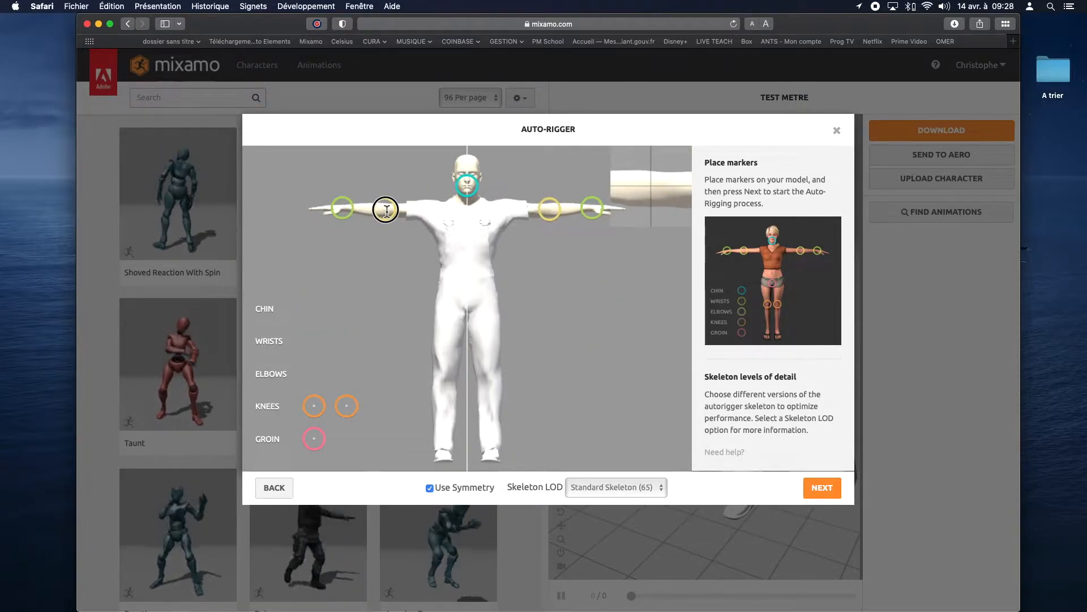
pyautogui.moveTo(313, 405); pyautogui.dragTo(445, 363)
pyautogui.moveTo(314, 438); pyautogui.dragTo(467, 302)
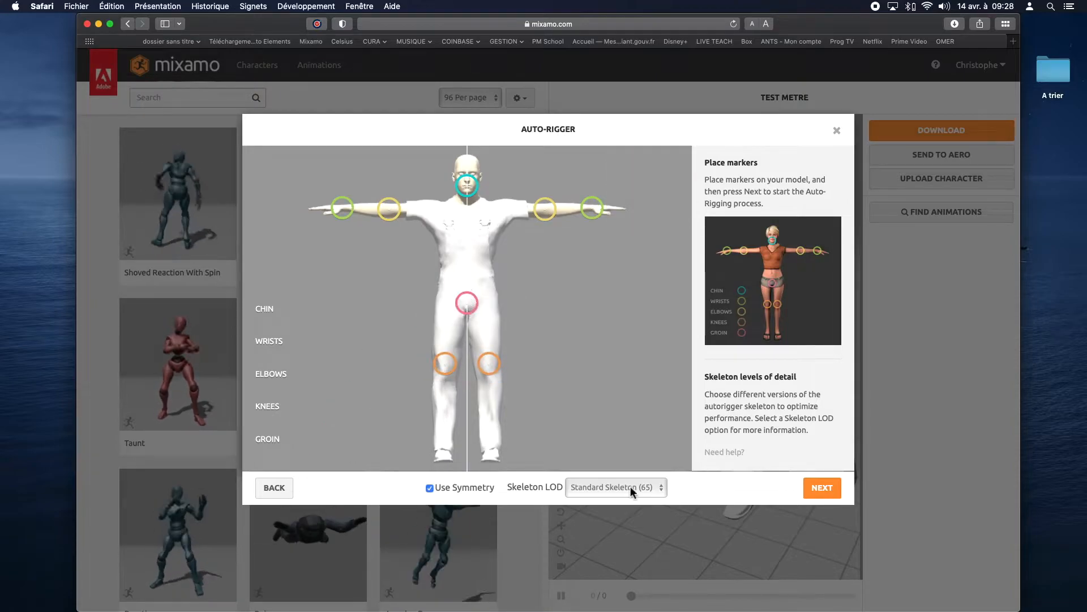
# - Auto-rig the character with the Standard Skeleton (65) and accept it in place of the previous character
pyautogui.click(648, 494)
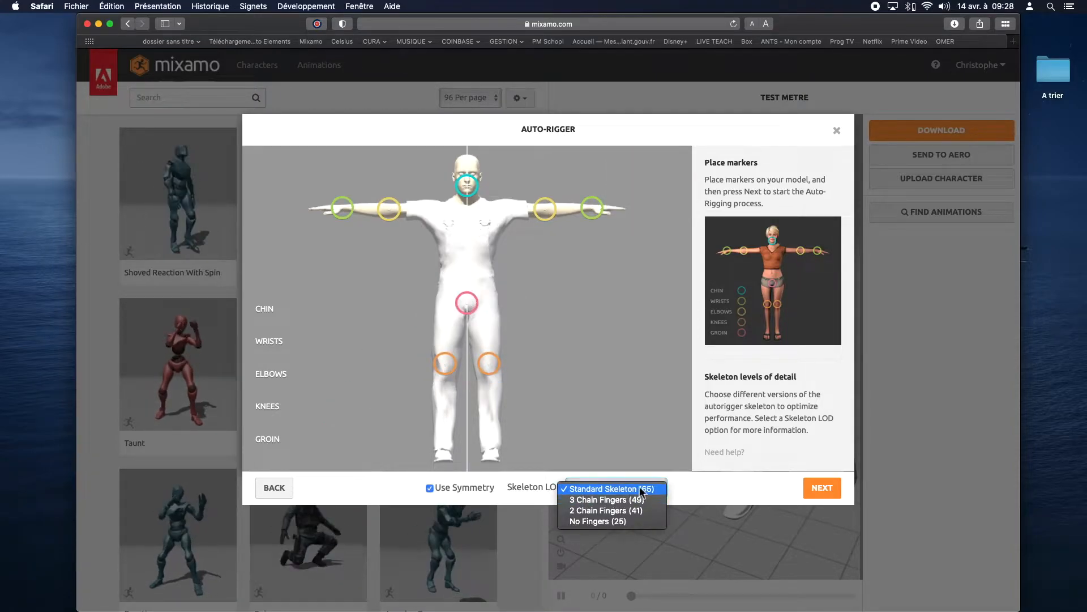
pyautogui.click(728, 497)
pyautogui.click(823, 488)
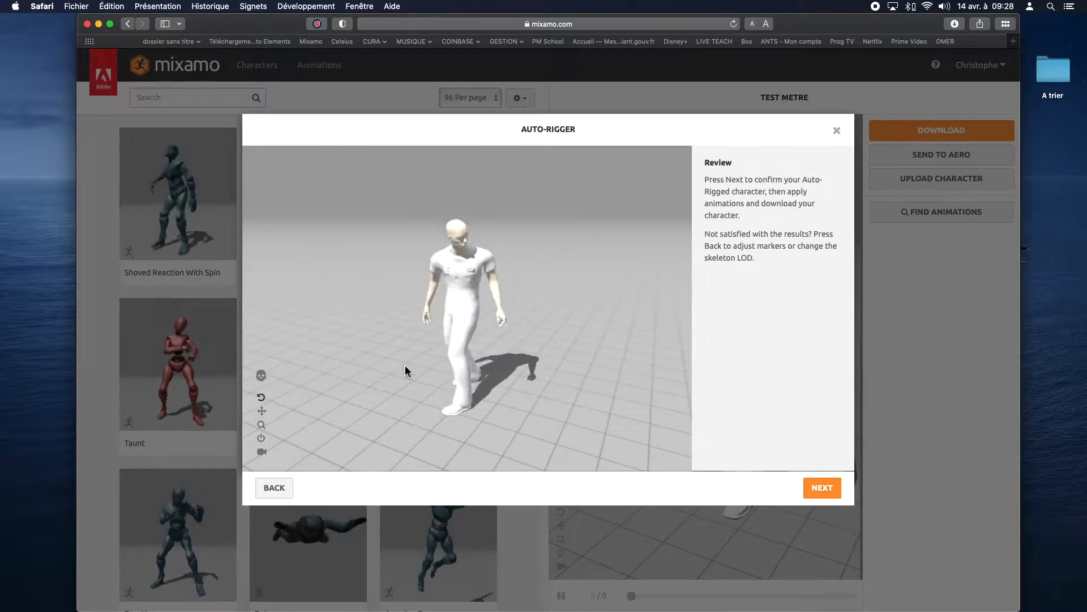
pyautogui.moveTo(403, 315)
pyautogui.mouseDown()
pyautogui.moveTo(628, 335)
pyautogui.moveTo(505, 308)
pyautogui.moveTo(617, 308)
pyautogui.moveTo(525, 322)
pyautogui.moveTo(425, 315)
pyautogui.mouseUp()
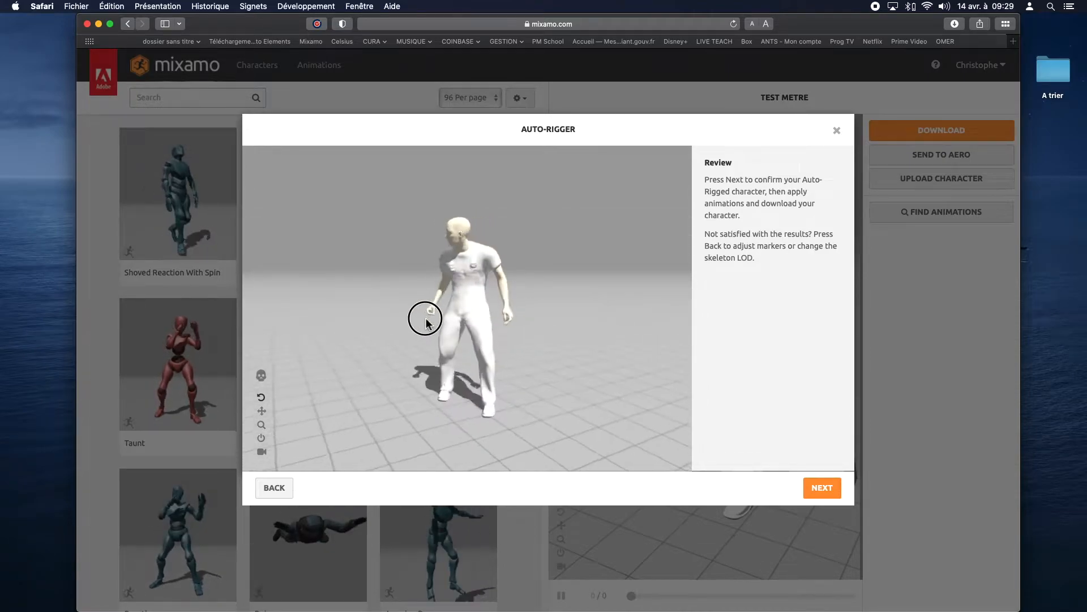
pyautogui.click(822, 488)
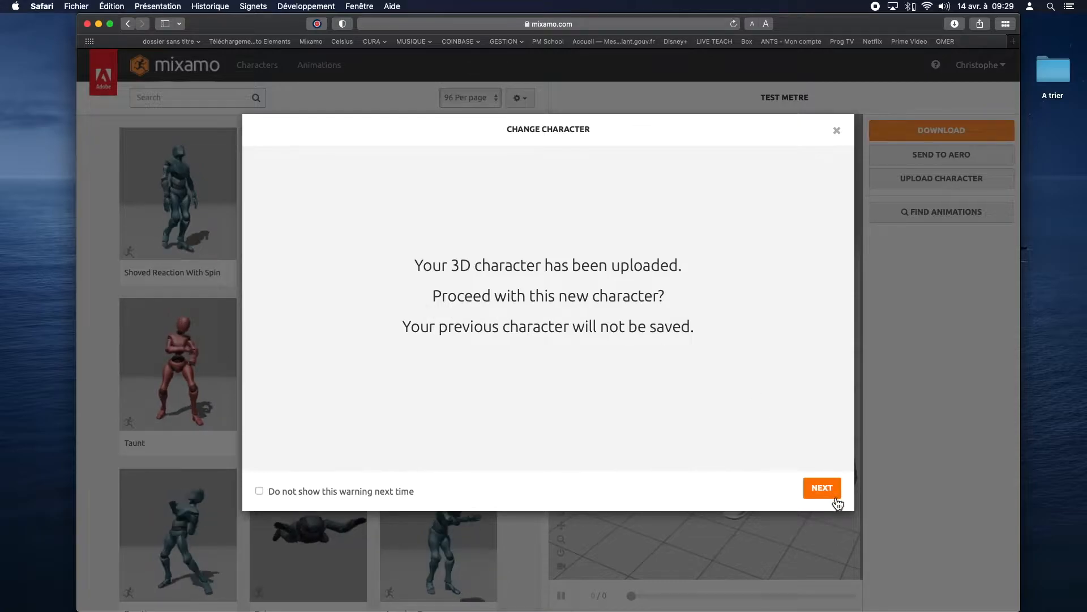
pyautogui.click(821, 488)
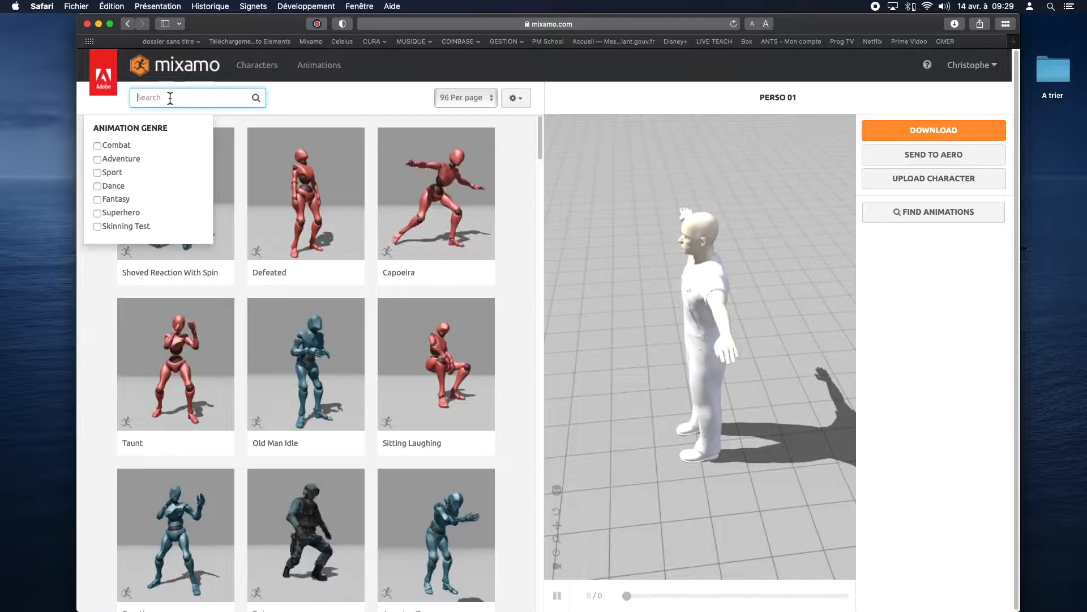
# - Search the animations for IDLE and apply Happy Idle to the character
pyautogui.write('IDLE')
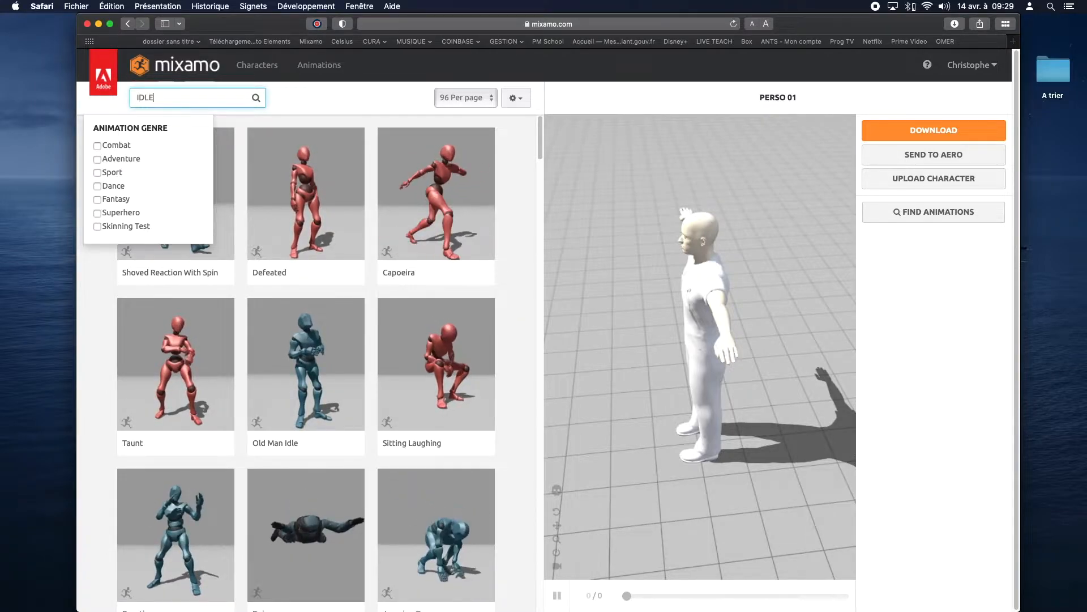
pyautogui.press('Return')
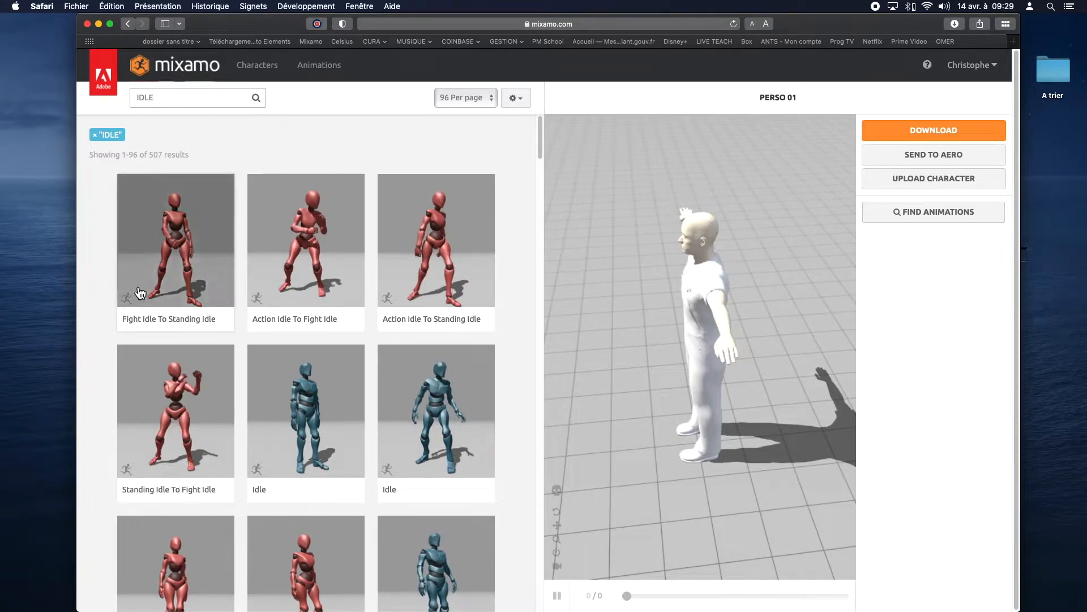
pyautogui.scroll(-1, 327, 301)
pyautogui.scroll(-3, 326, 301)
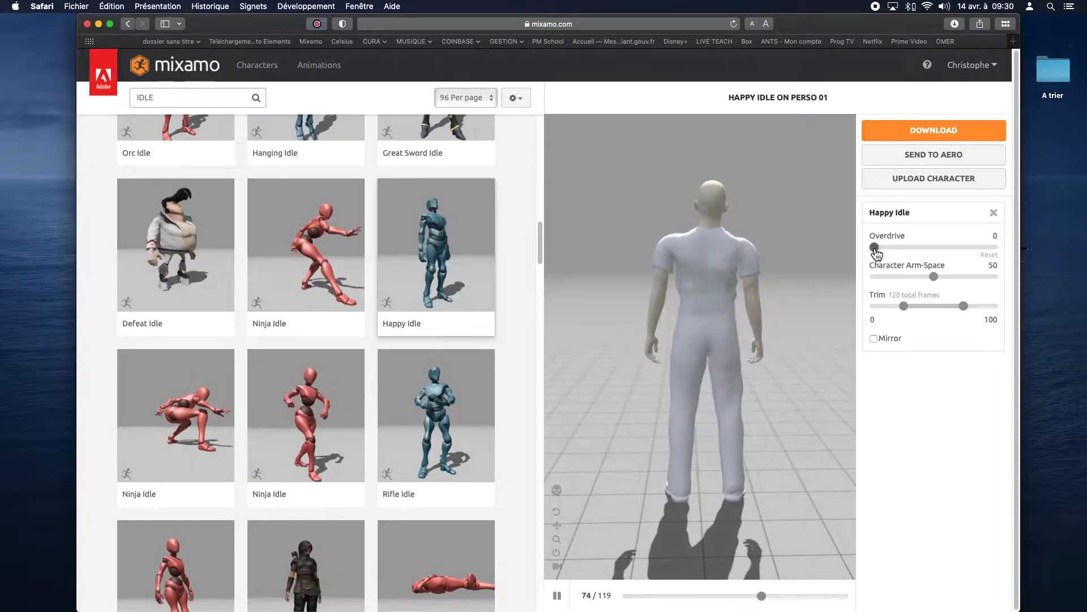
# - Try an Overdrive of 100 on the Happy Idle animation, return it to 0, and view the character from the side
pyautogui.moveTo(877, 253); pyautogui.dragTo(1009, 254)
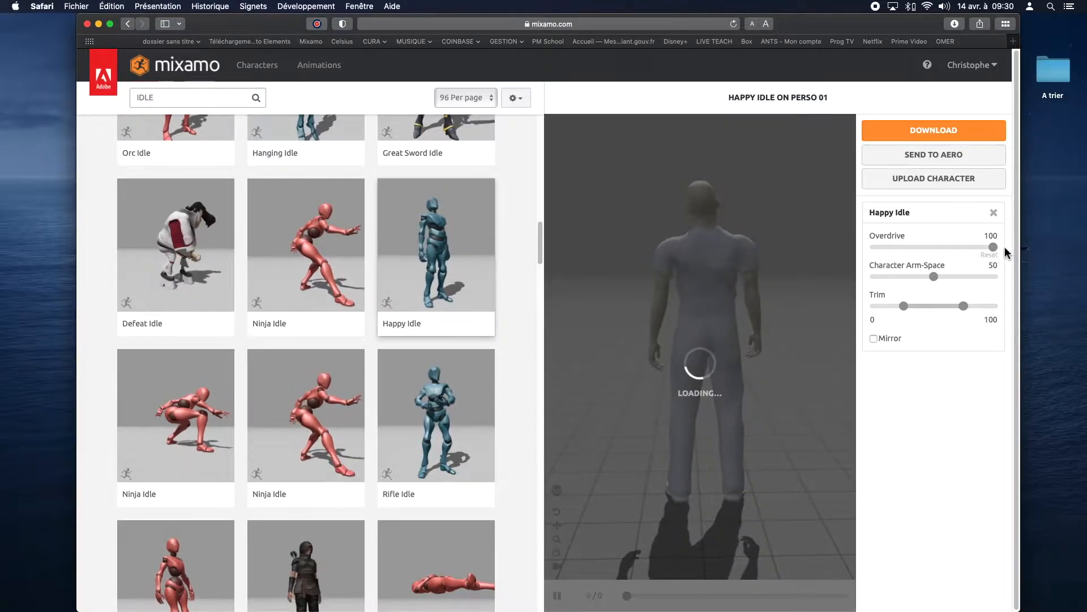
pyautogui.moveTo(993, 248); pyautogui.dragTo(876, 249)
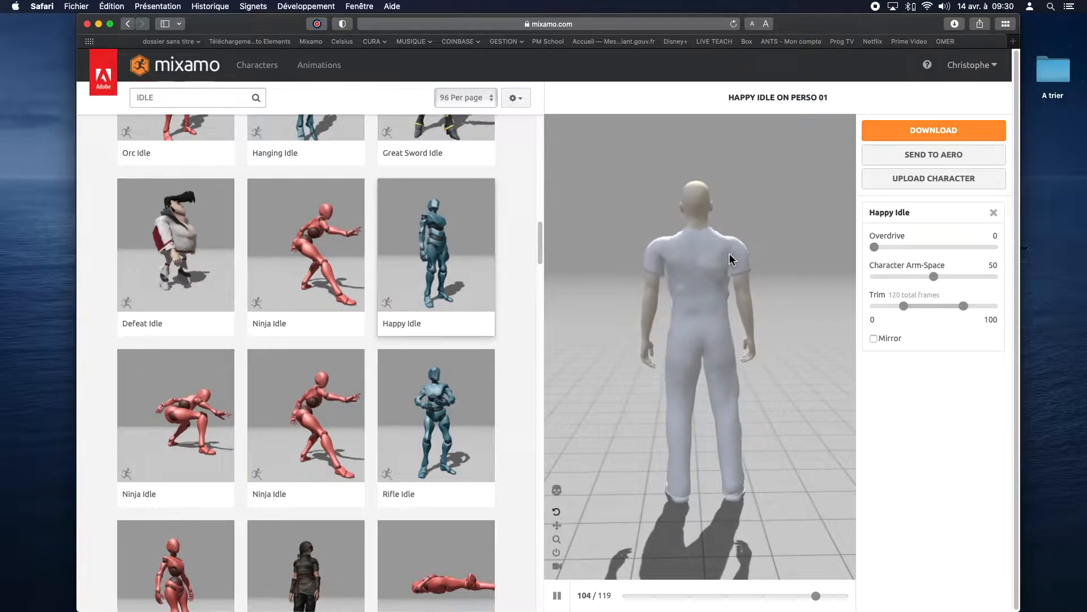
pyautogui.moveTo(731, 253); pyautogui.dragTo(674, 276)
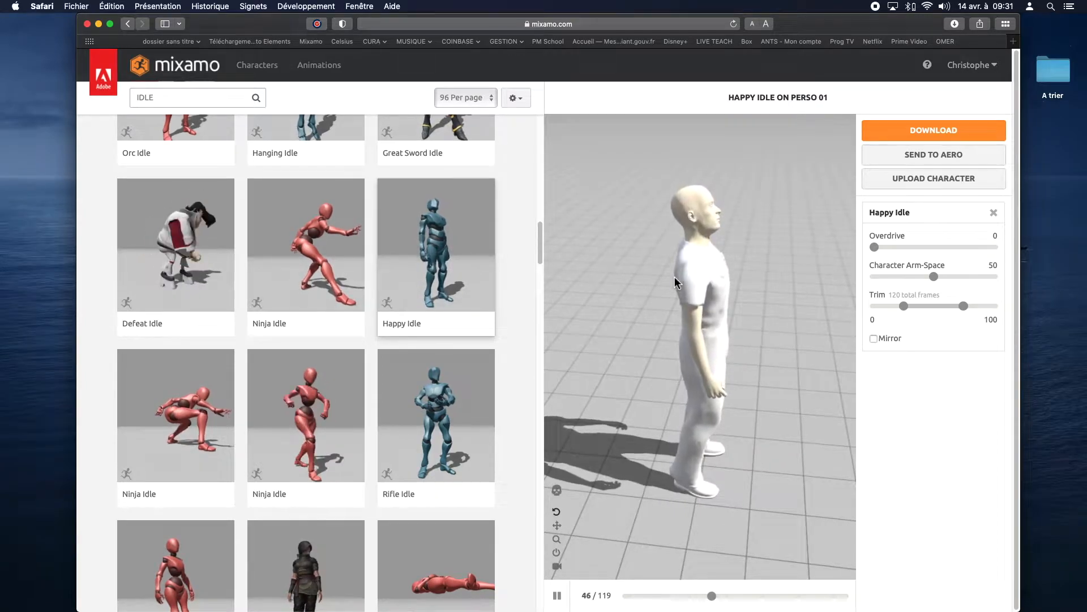
pyautogui.moveTo(674, 276)
pyautogui.mouseDown()
pyautogui.moveTo(740, 267)
pyautogui.moveTo(668, 278)
pyautogui.moveTo(689, 279)
pyautogui.moveTo(670, 287)
pyautogui.mouseUp()
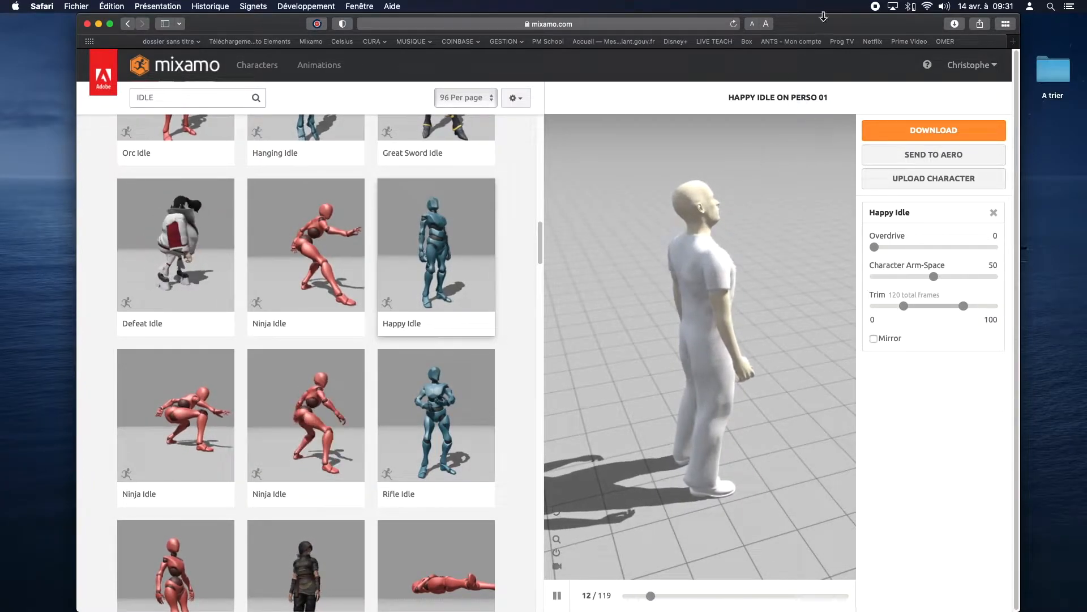
# - Move the browser window aside and reopen the PERSO 01 folder from the desktop
pyautogui.moveTo(856, 29); pyautogui.dragTo(816, 184)
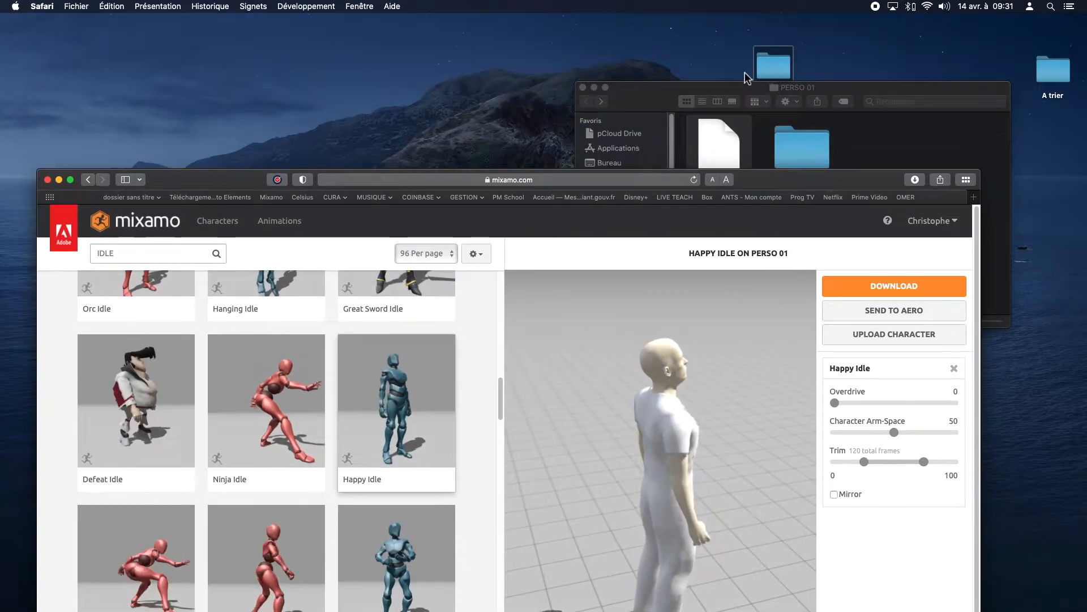
pyautogui.click(666, 97)
pyautogui.click(582, 87)
pyautogui.click(774, 67)
pyautogui.doubleClick(775, 68)
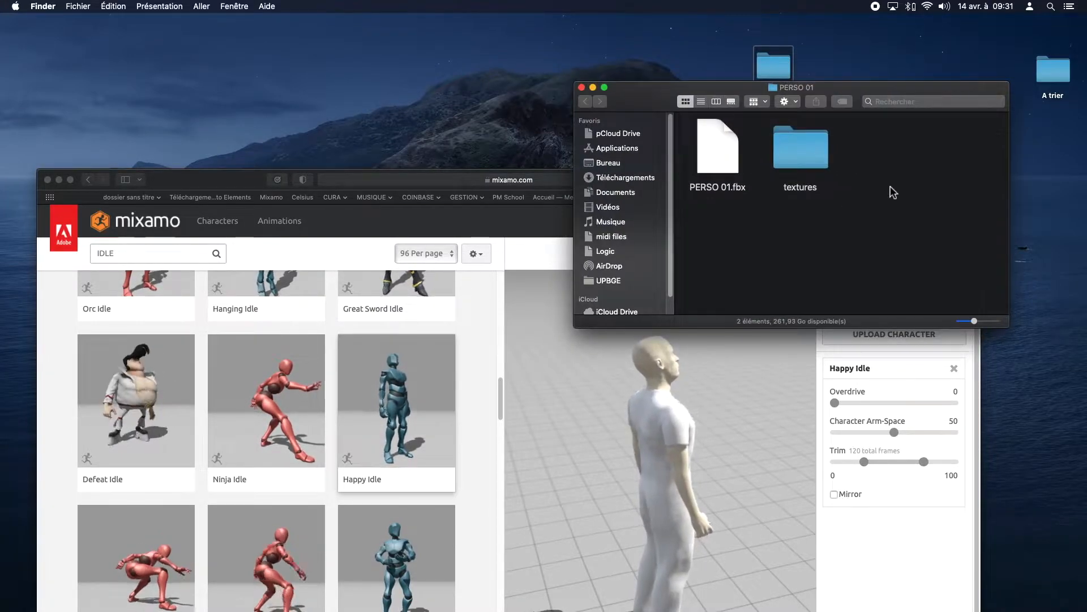
# - Create a new folder named ACTIONS MIXAMO inside the PERSO 01 folder
pyautogui.rightClick(892, 164)
pyautogui.click(913, 168)
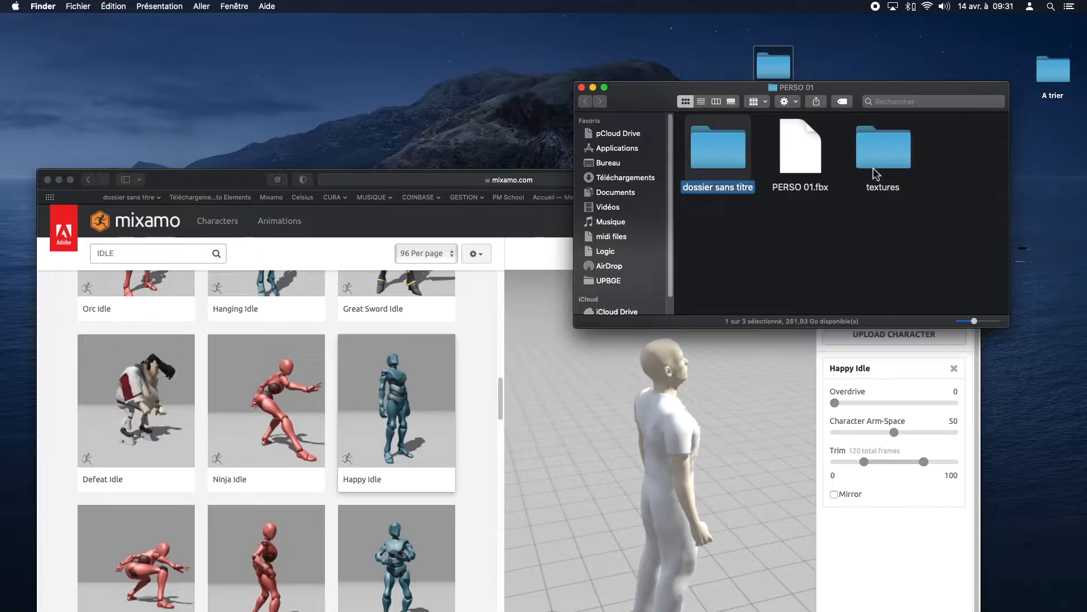
pyautogui.write('ACTIONS MIXAMO')
pyautogui.press('Return')
# - Return to the browser, open the Happy Idle download settings and review the Format and Skin options, keeping FBX Binary and With Skin
pyautogui.moveTo(238, 181); pyautogui.dragTo(290, 46)
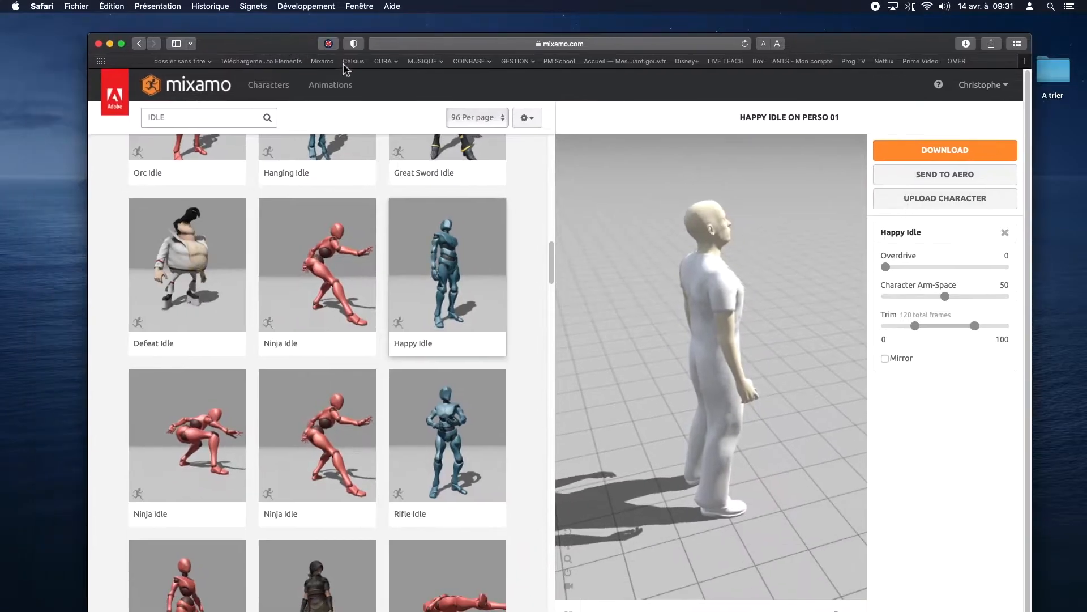
pyautogui.click(944, 151)
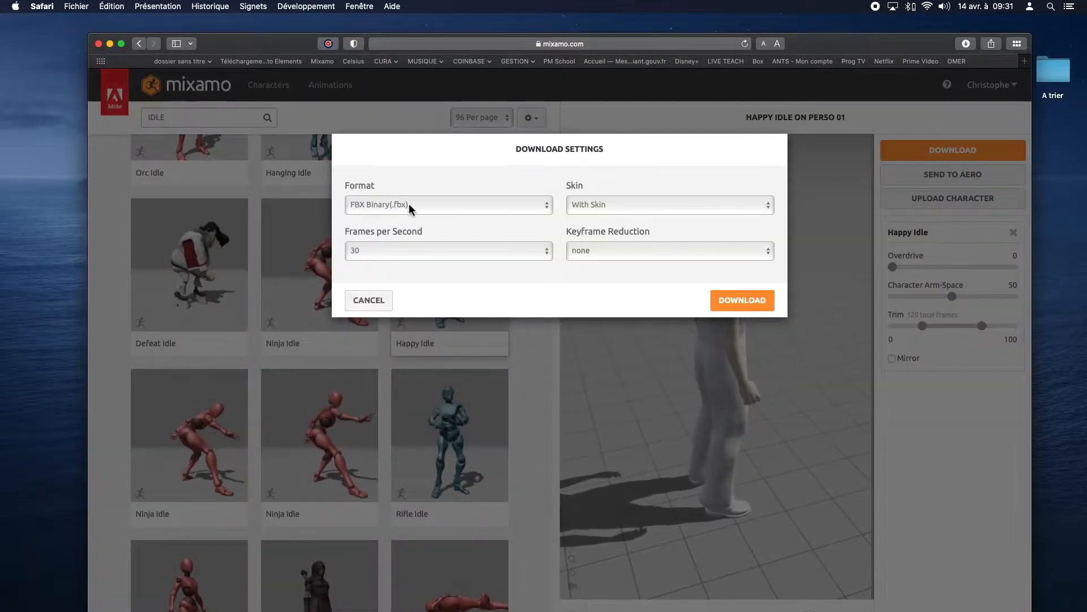
pyautogui.click(376, 207)
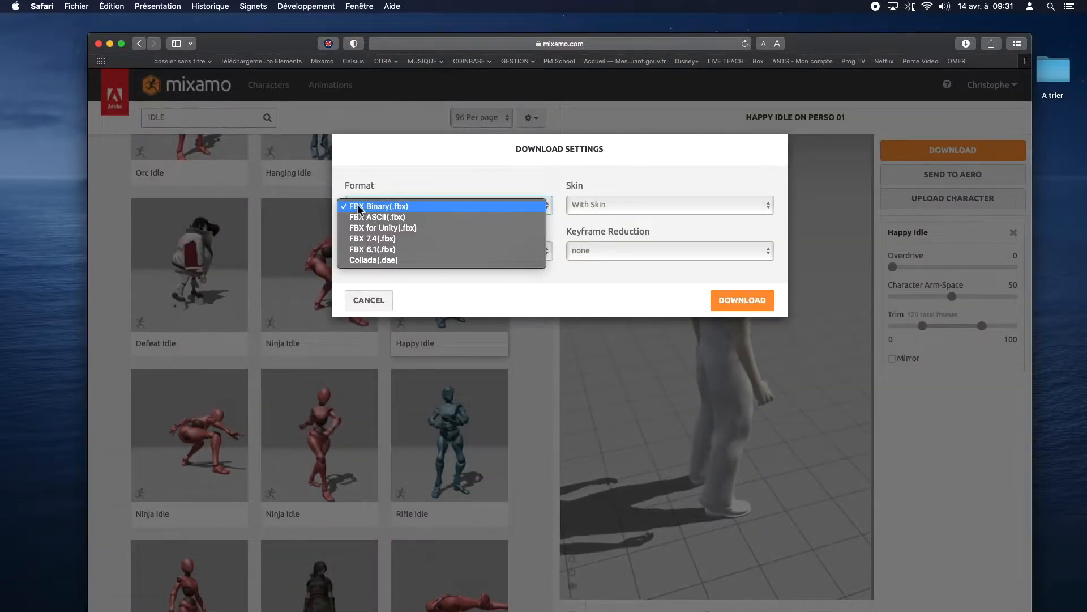
pyautogui.click(413, 180)
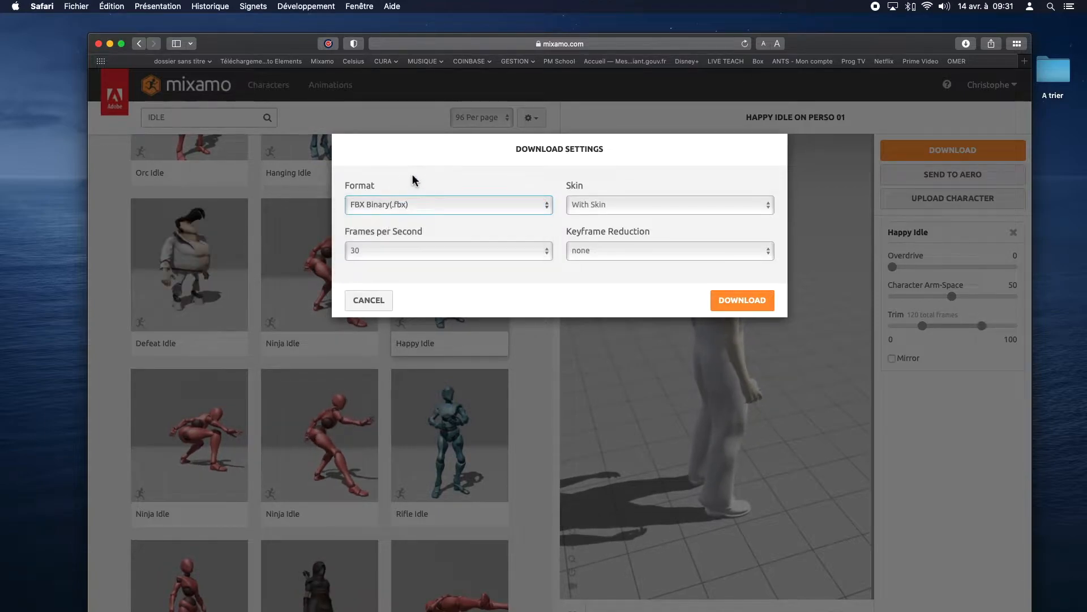
pyautogui.click(610, 209)
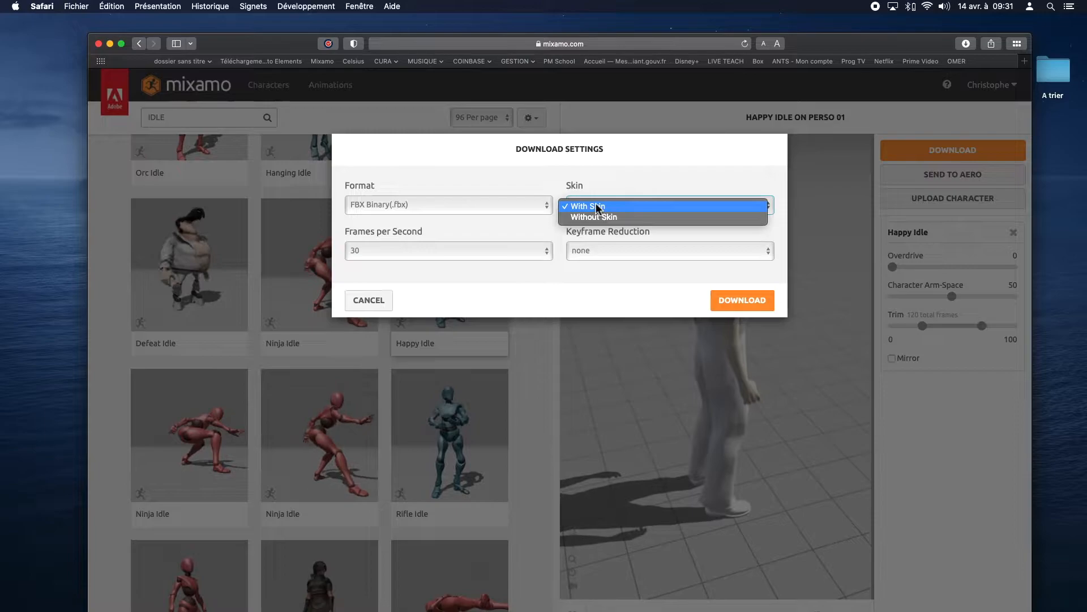
pyautogui.click(643, 182)
pyautogui.click(625, 213)
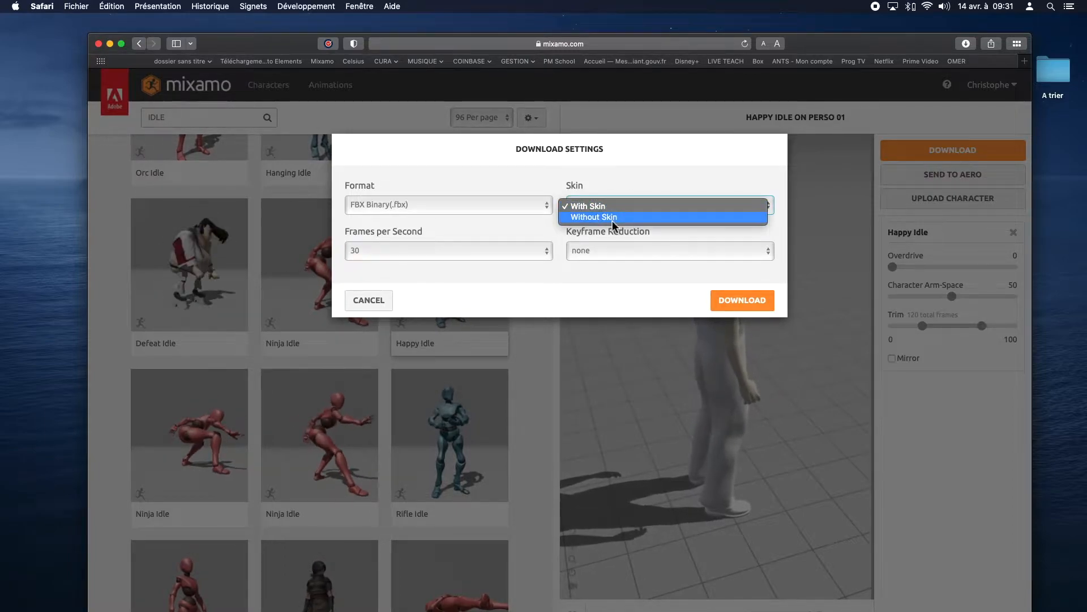
pyautogui.click(623, 182)
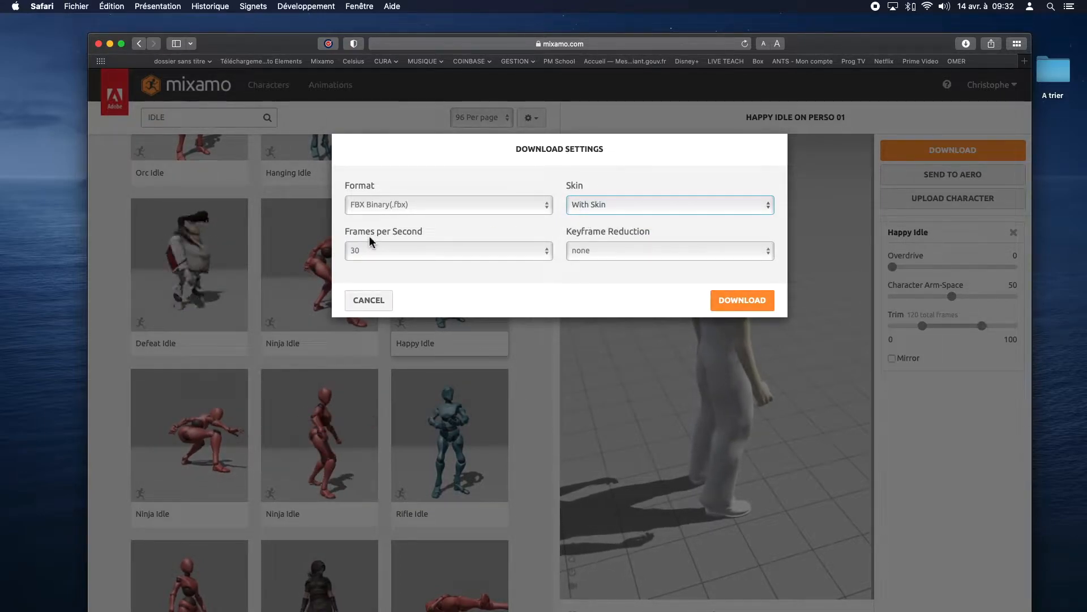
# - Keep 30 frames per second, set Keyframe Reduction to uniform, and download the Happy Idle animation
pyautogui.click(489, 261)
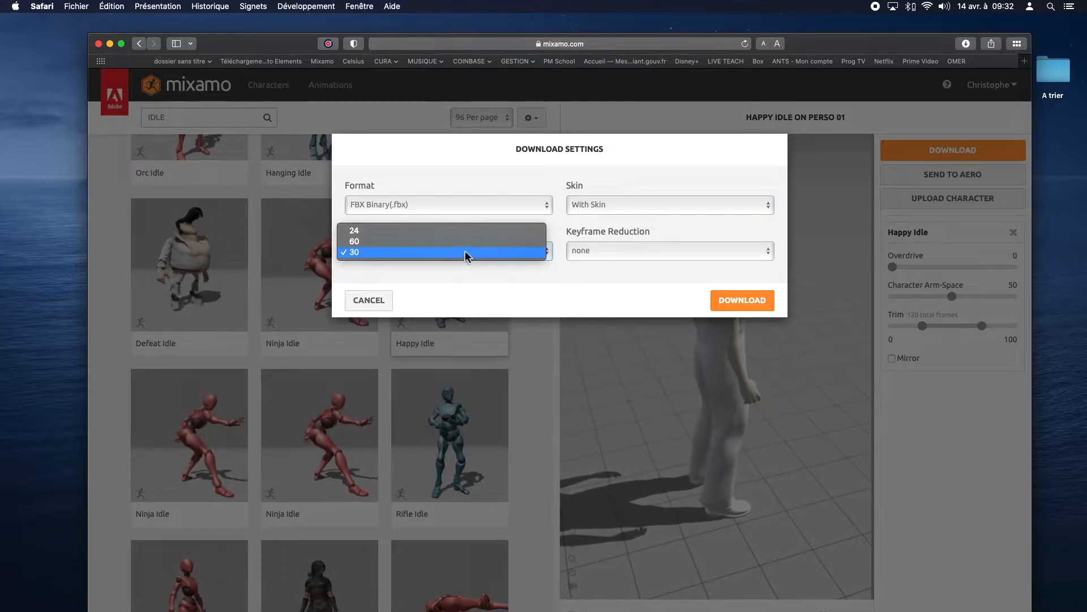
pyautogui.click(398, 253)
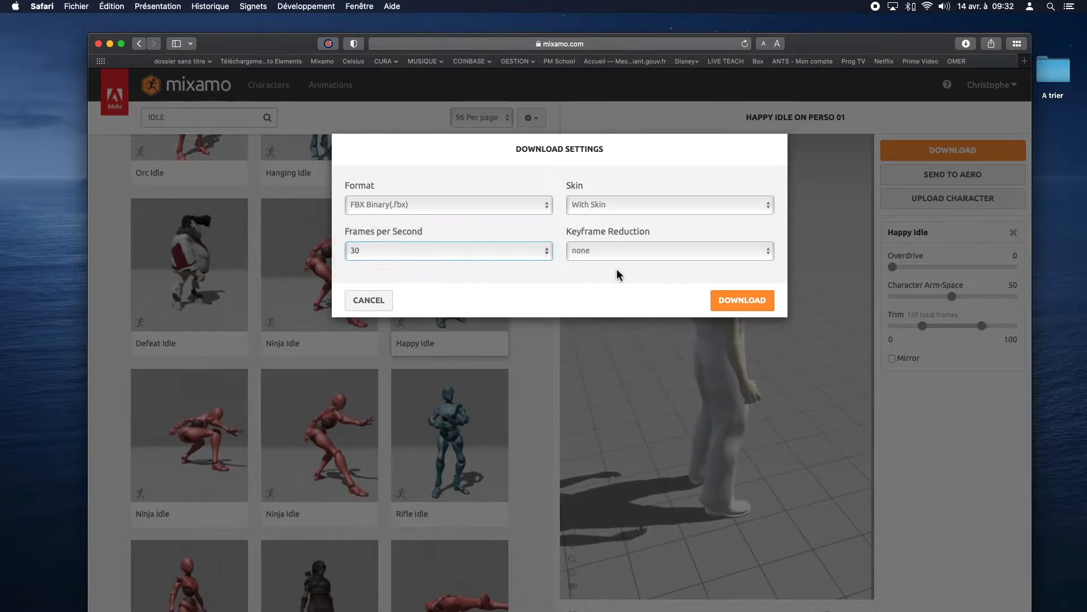
pyautogui.click(593, 258)
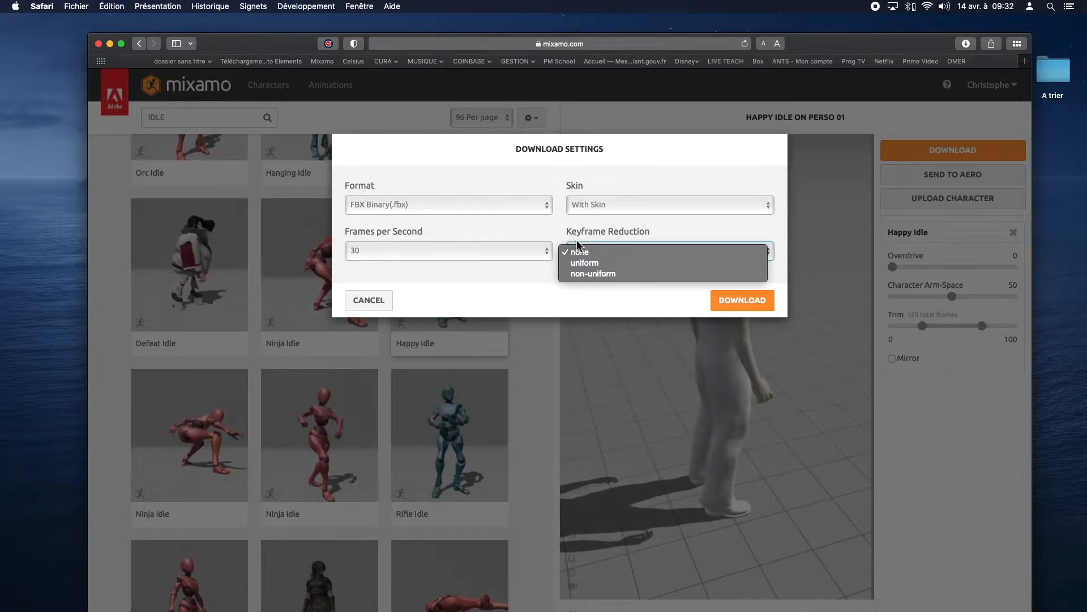
pyautogui.click(587, 264)
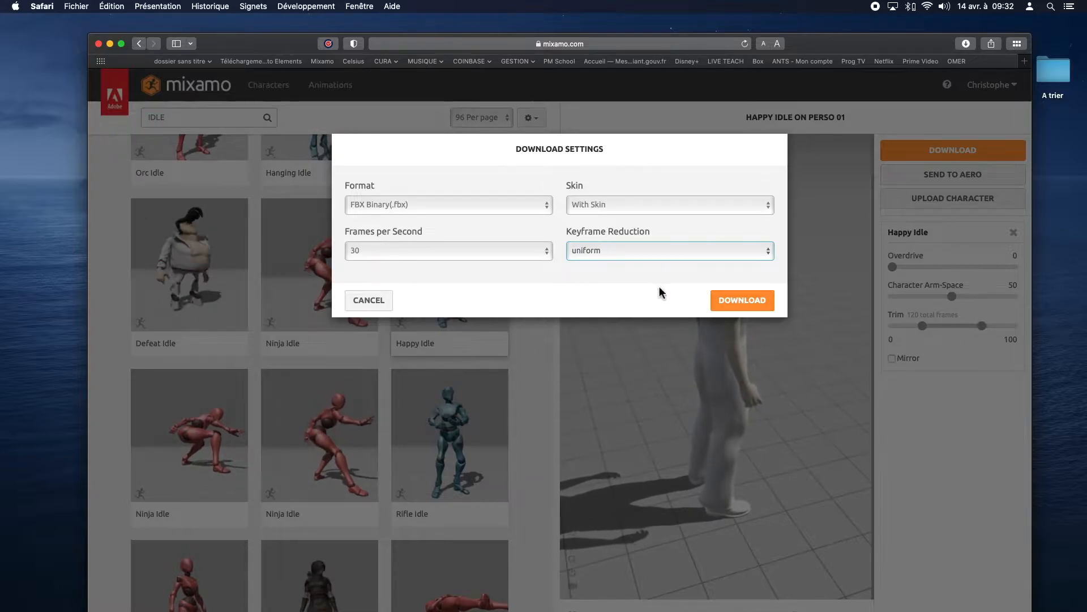
pyautogui.click(735, 304)
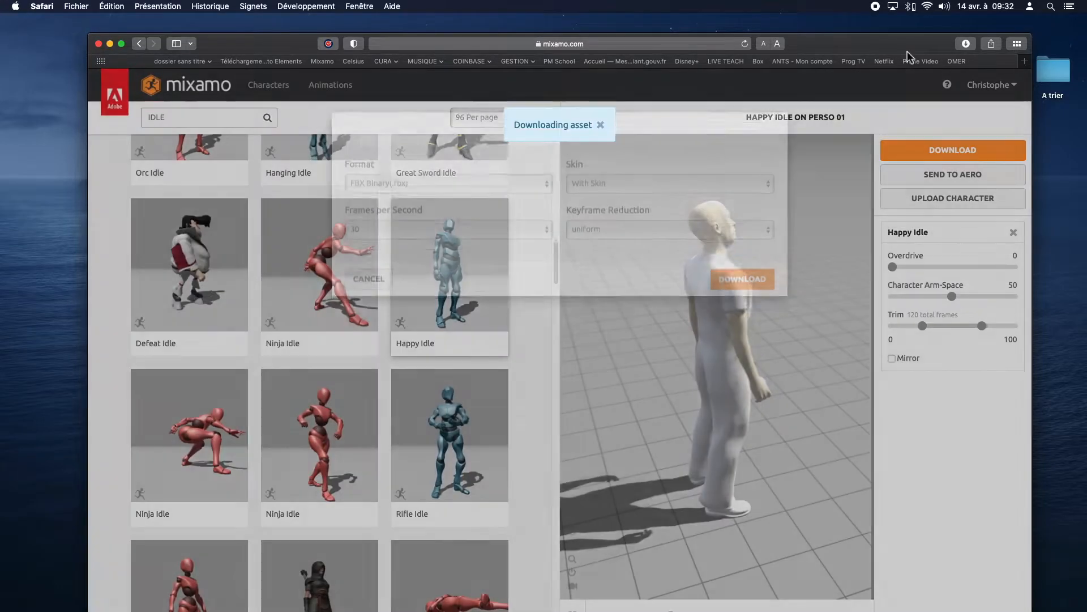
# - Transfer the downloaded Happy Idle.fbx into the ACTIONS MIXAMO folder and name it ATTENTE.fbx
pyautogui.moveTo(880, 44); pyautogui.dragTo(675, 316)
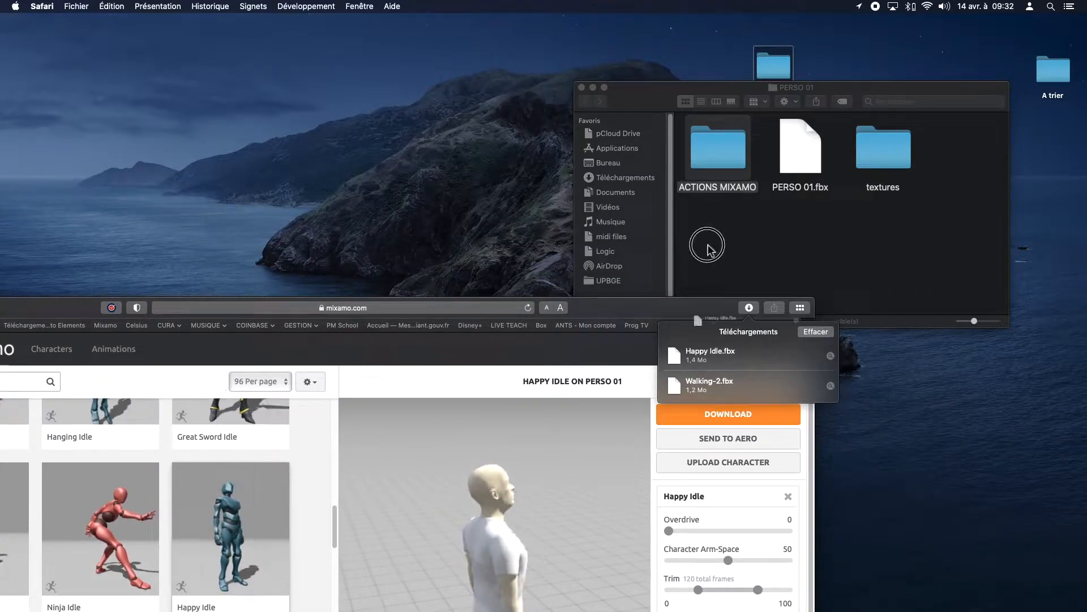
pyautogui.doubleClick(725, 154)
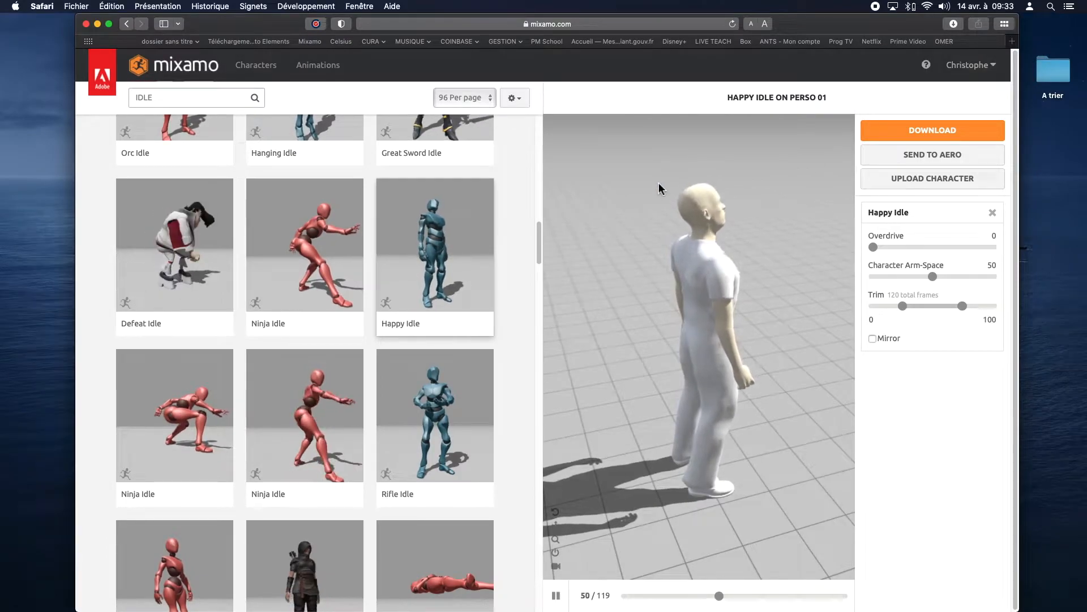
# - Search the Mixamo animations for WALK and apply a Walking animation to the character
pyautogui.scroll(15, 214, 212)
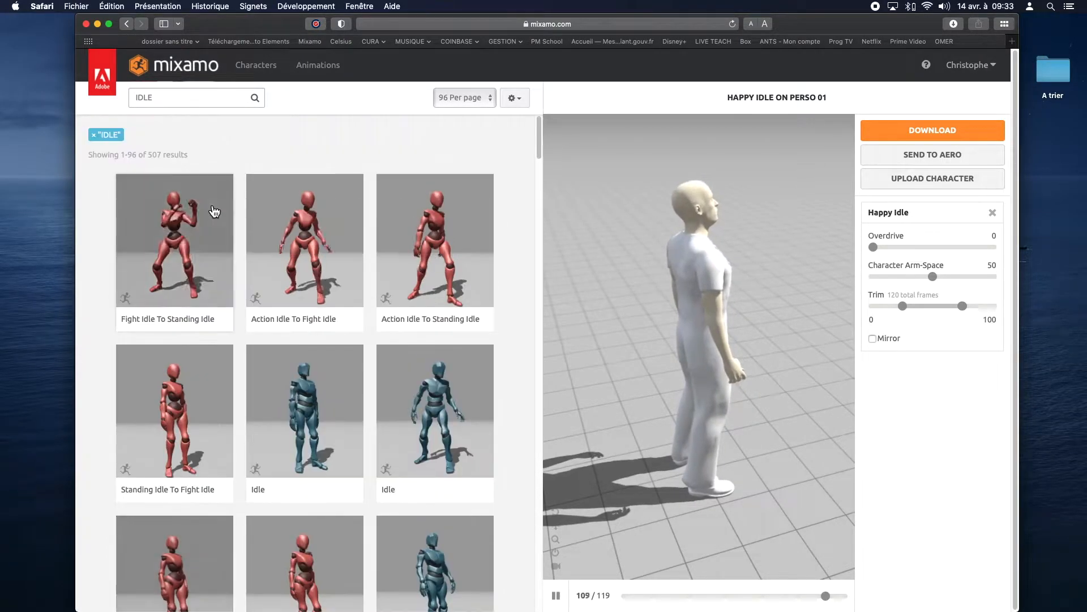
pyautogui.click(161, 100)
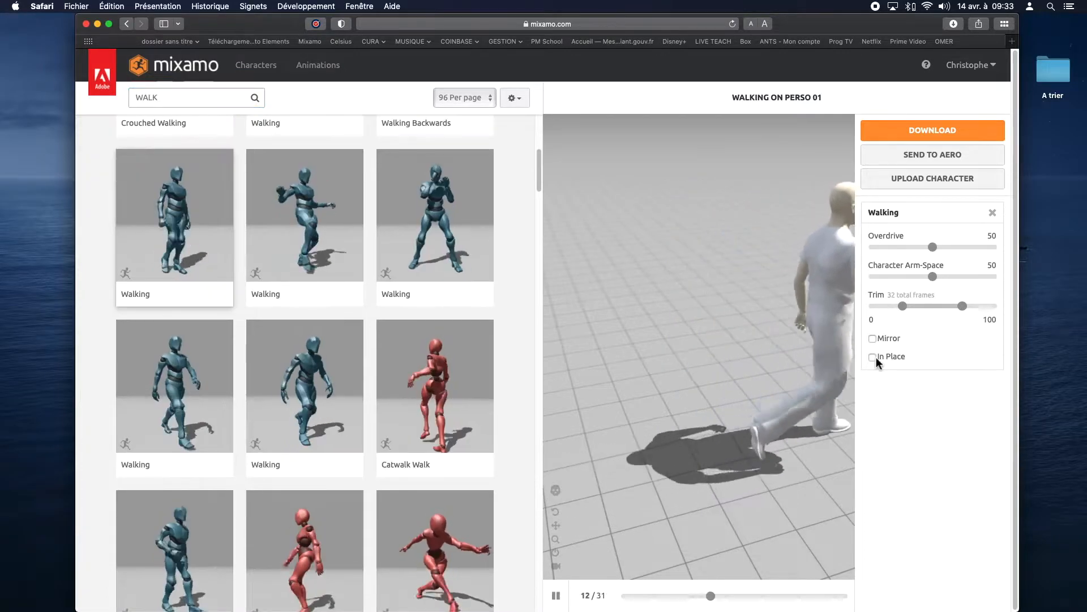
pyautogui.scroll(-5, 633, 313)
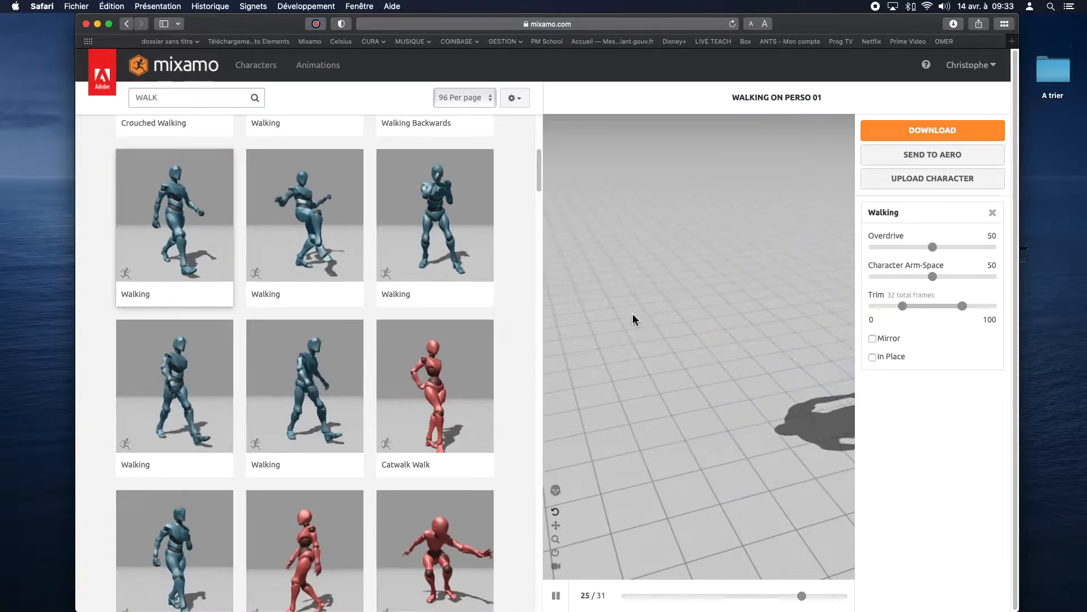
# - Examine how the walking character travels from several angles and enable In Place for the Walking animation
pyautogui.moveTo(739, 328); pyautogui.dragTo(636, 313)
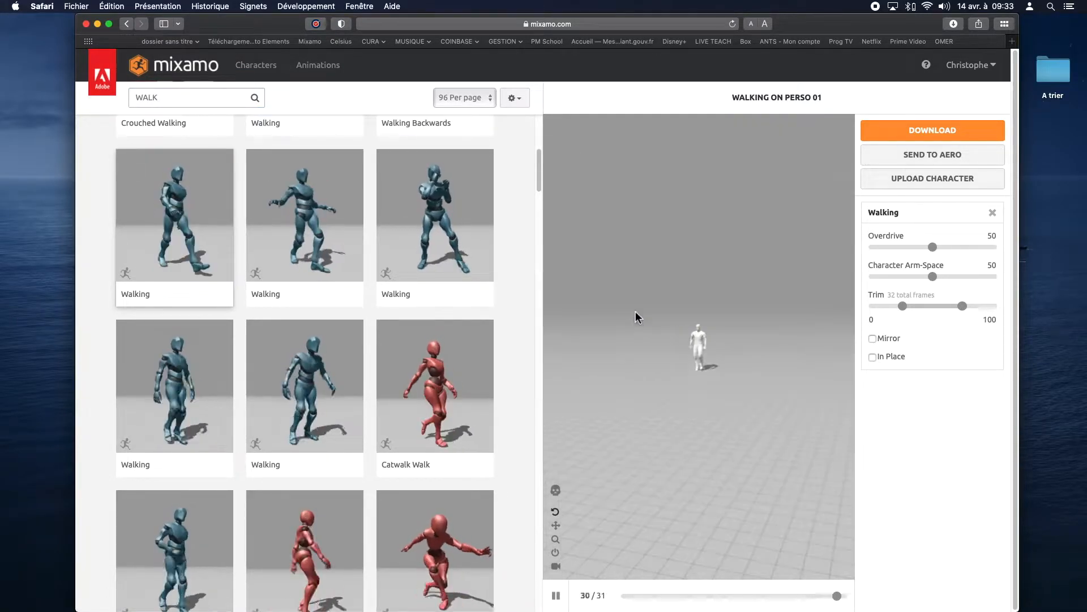
pyautogui.scroll(3, 662, 349)
pyautogui.moveTo(737, 338); pyautogui.dragTo(664, 346)
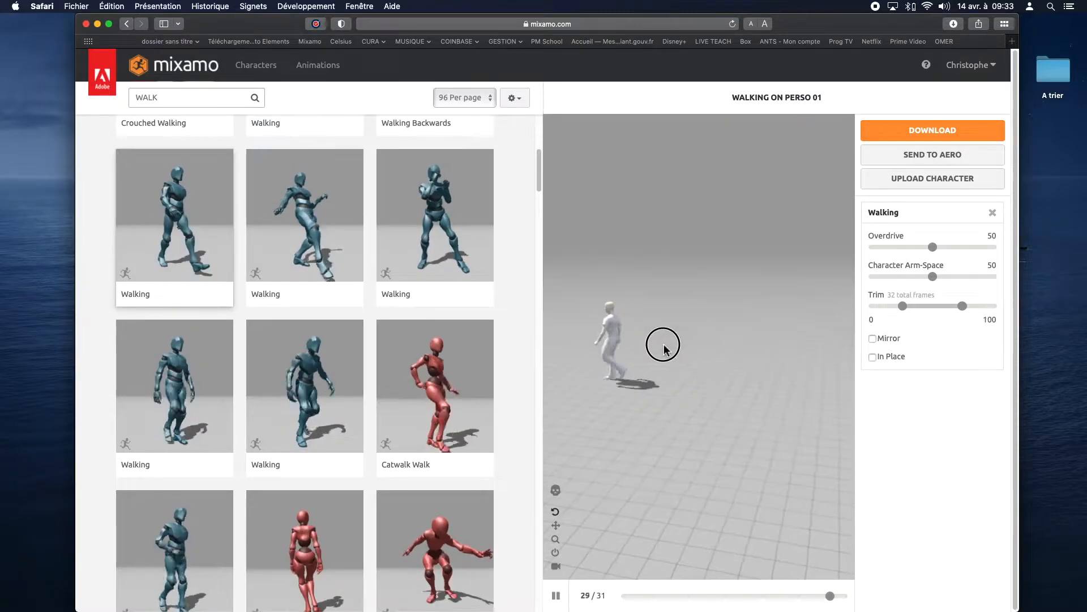
pyautogui.click(873, 357)
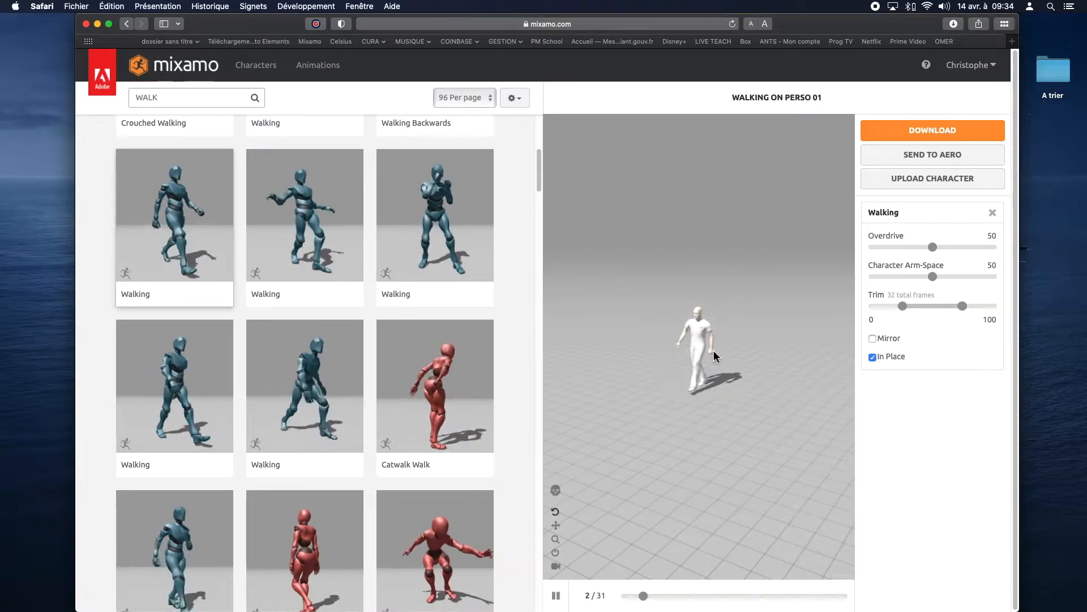
# - Try an Overdrive of 20 on the Walking animation and return it to 50
pyautogui.moveTo(929, 247); pyautogui.dragTo(897, 249)
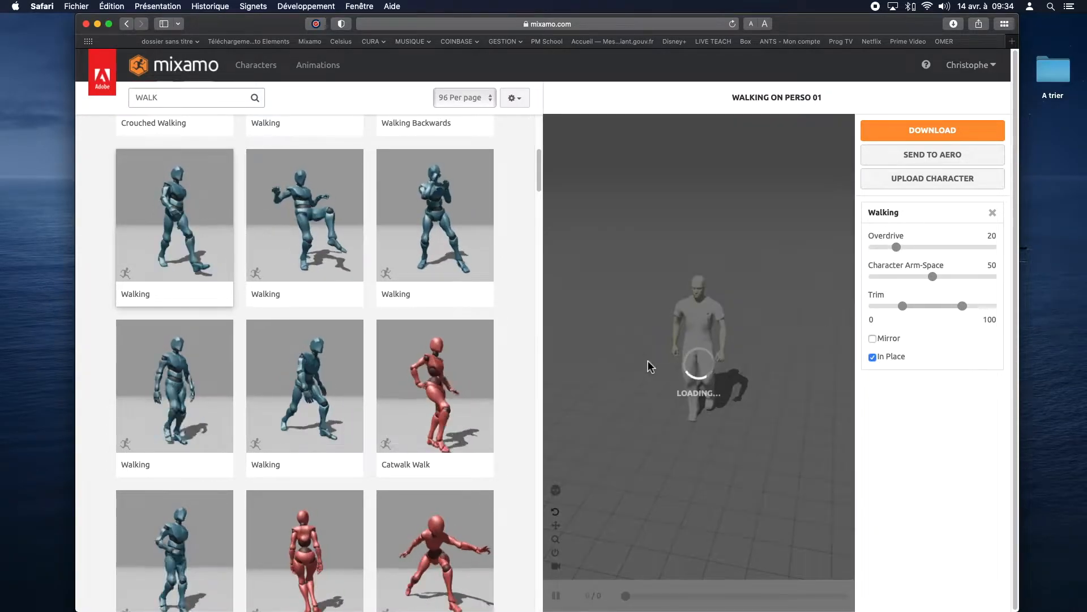
pyautogui.moveTo(685, 364); pyautogui.dragTo(646, 342)
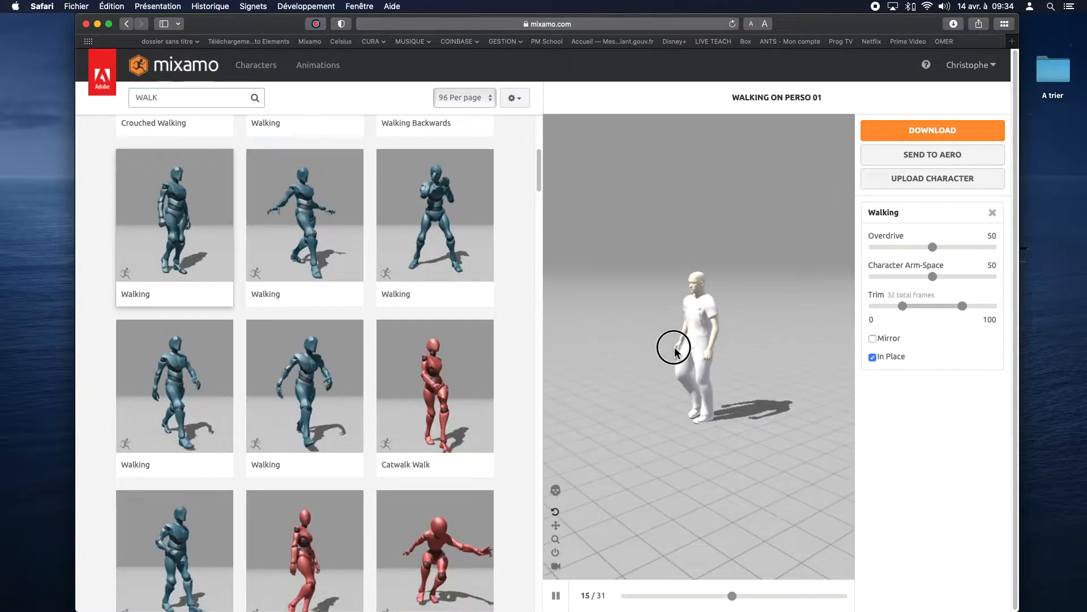
pyautogui.moveTo(672, 345); pyautogui.dragTo(613, 359)
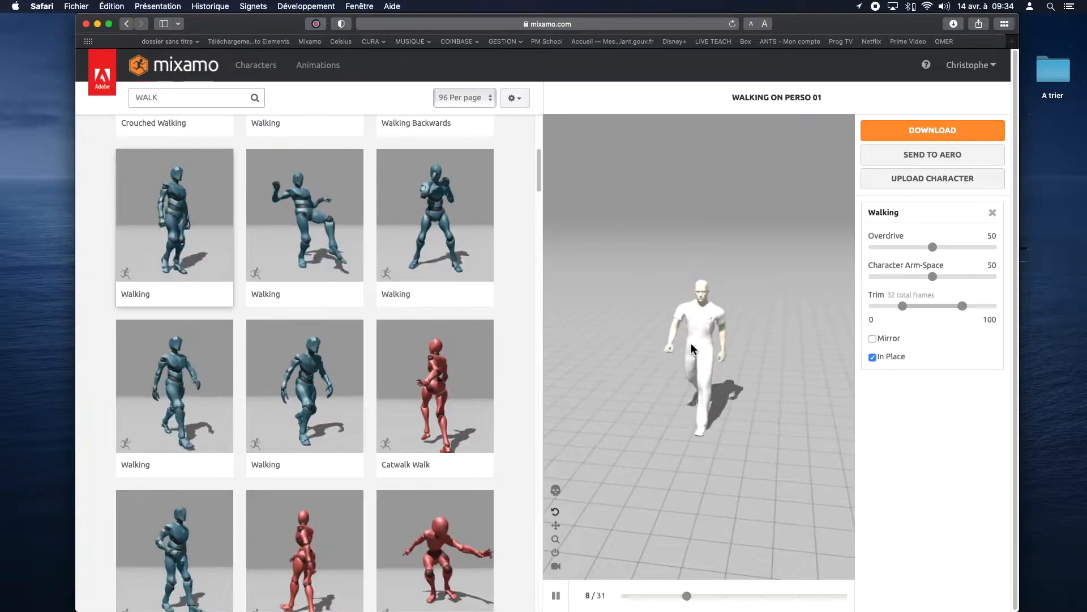
# - Try Character Arm-Space values of 0 and 100 on the Walking animation and reset it to 50
pyautogui.scroll(5, 692, 348)
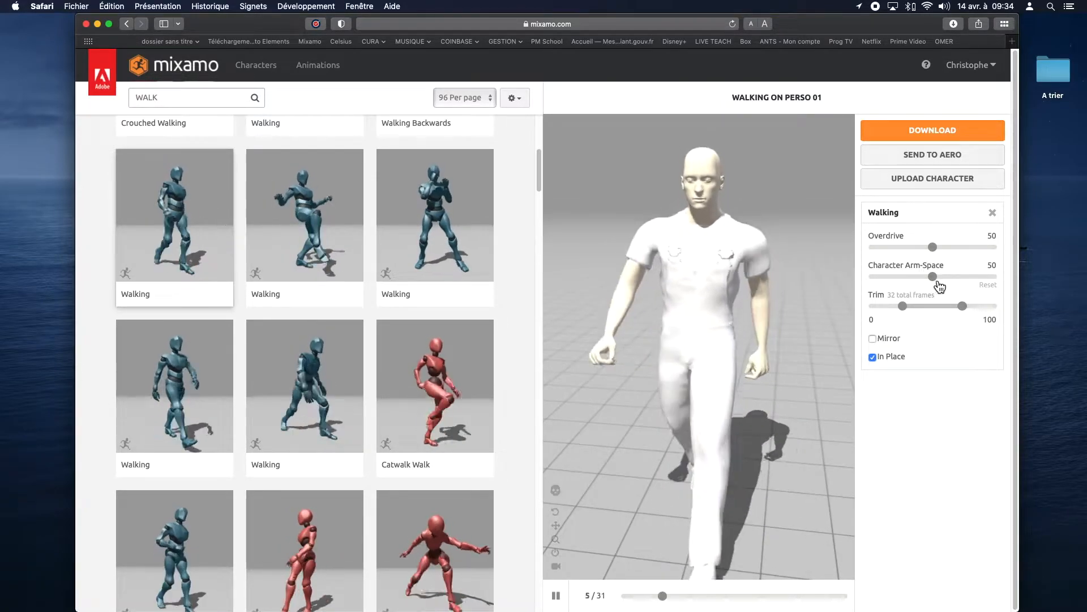
pyautogui.moveTo(933, 278); pyautogui.dragTo(865, 277)
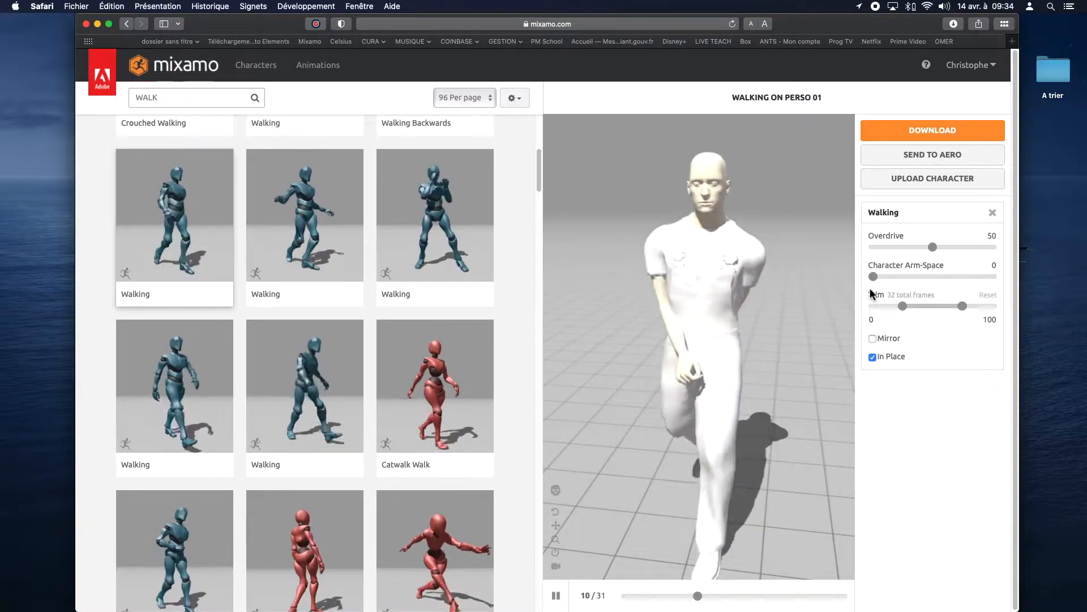
pyautogui.moveTo(1038, 275); pyautogui.dragTo(1034, 285)
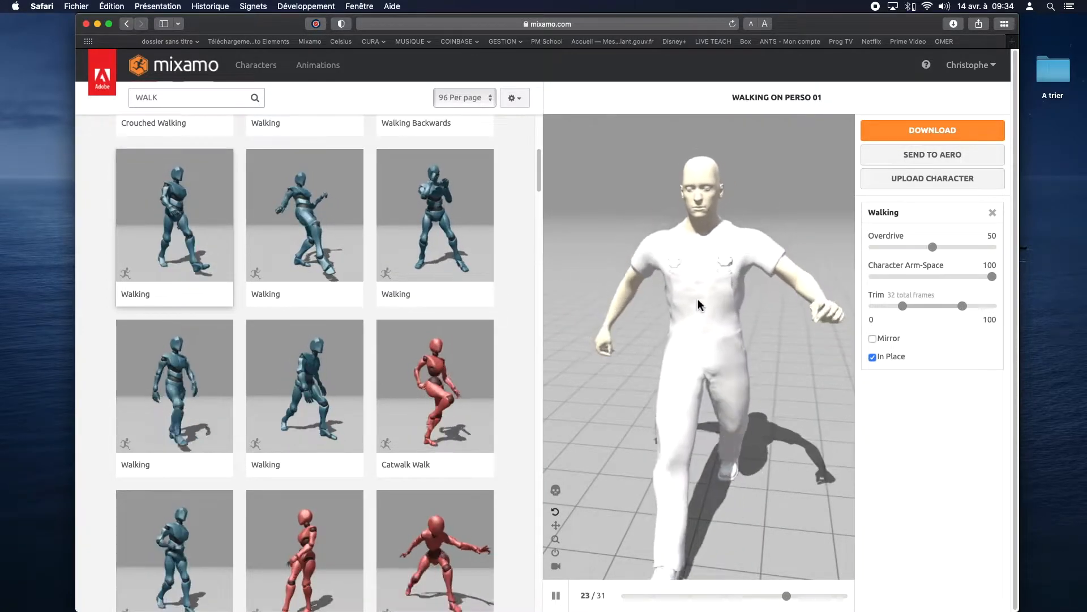
pyautogui.moveTo(993, 278); pyautogui.dragTo(958, 278)
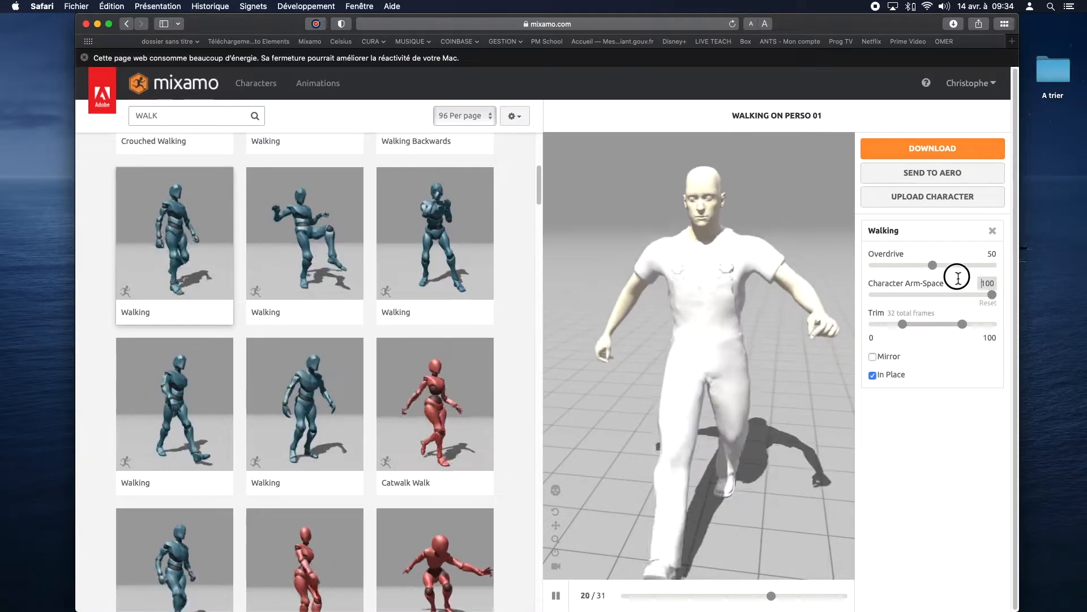
pyautogui.click(960, 278)
pyautogui.click(990, 304)
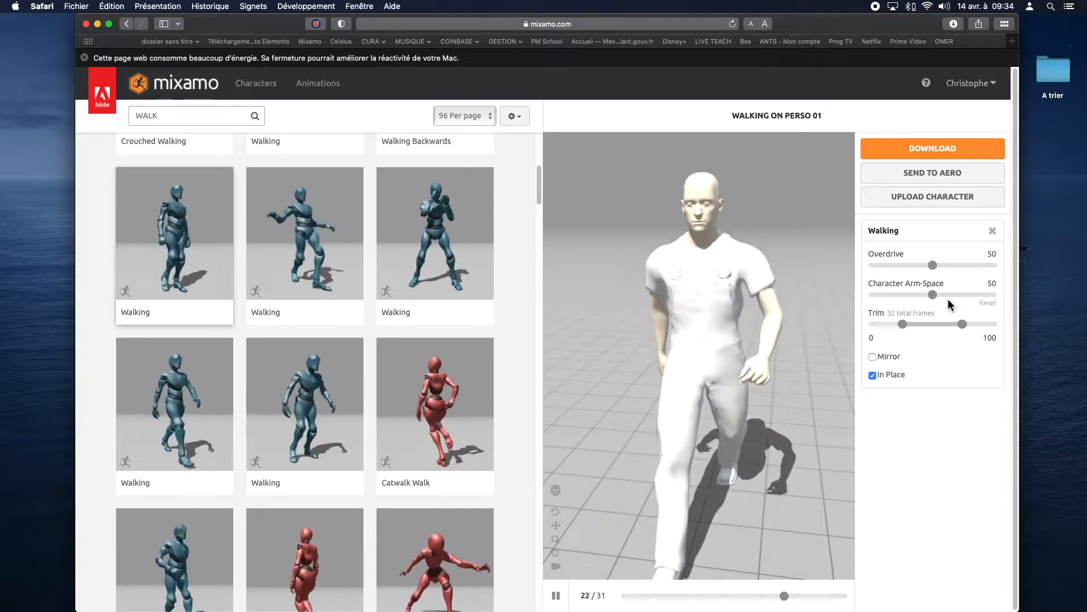
# - View the walk from other angles and download the Walking animation with the Skin option set to Without Skin
pyautogui.moveTo(764, 309); pyautogui.dragTo(668, 311)
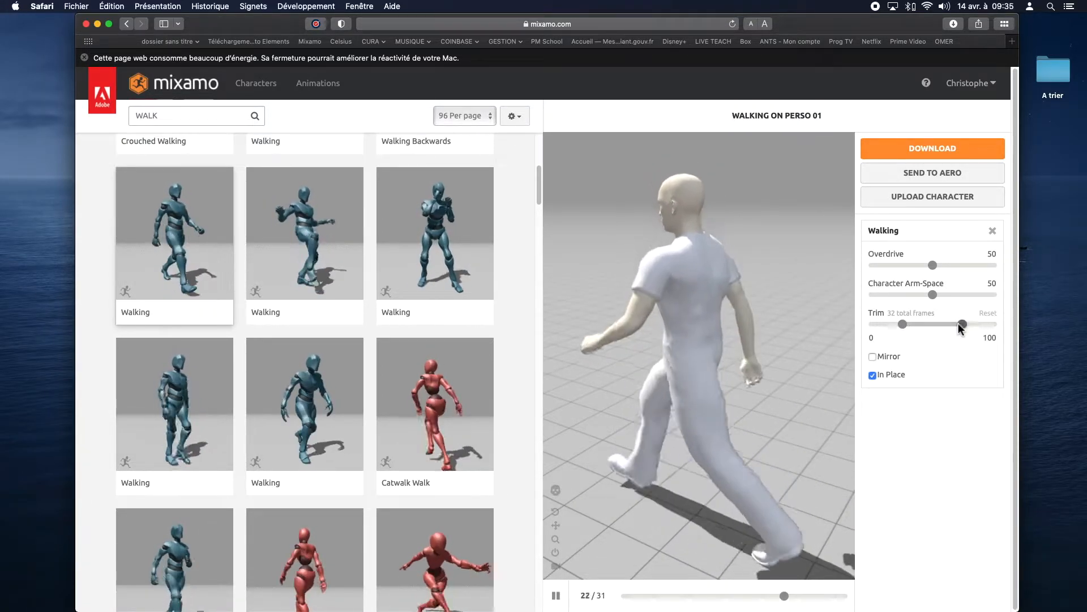
pyautogui.moveTo(604, 293); pyautogui.dragTo(647, 286)
pyautogui.click(936, 150)
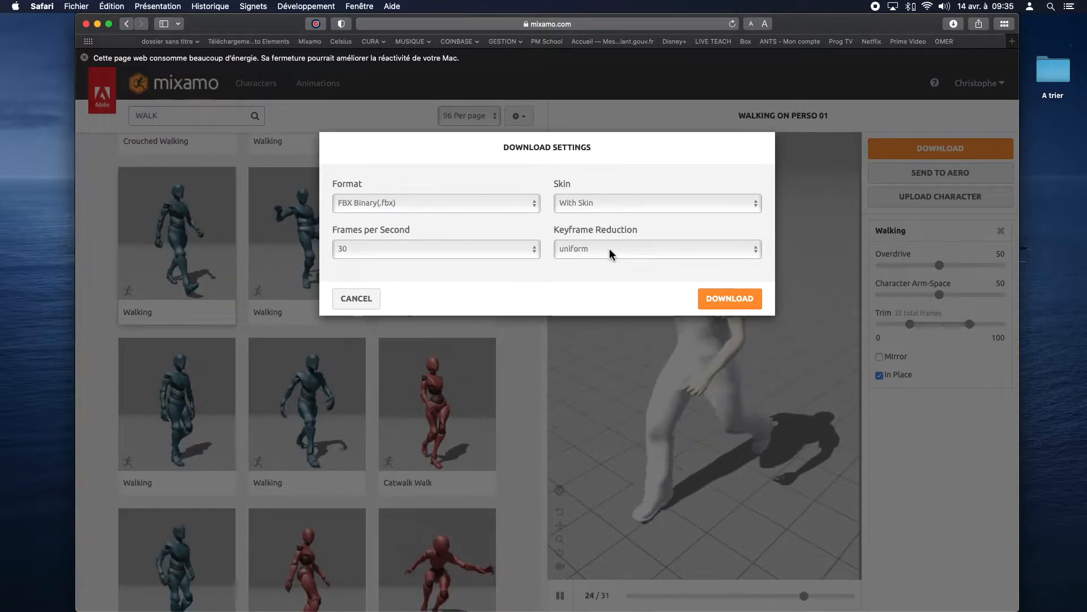
pyautogui.click(644, 214)
pyautogui.click(643, 216)
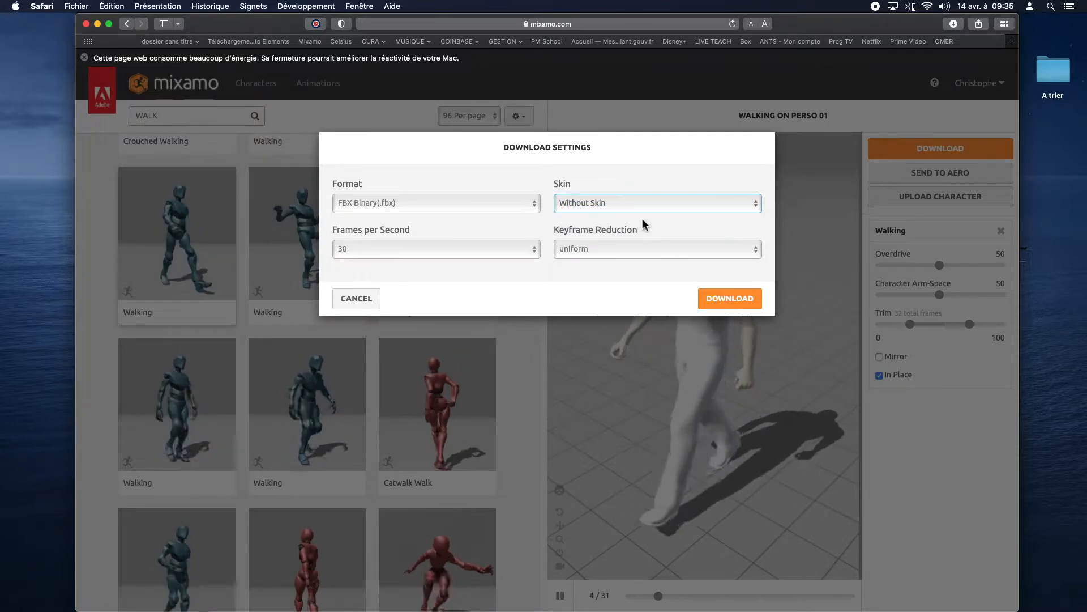
pyautogui.click(727, 302)
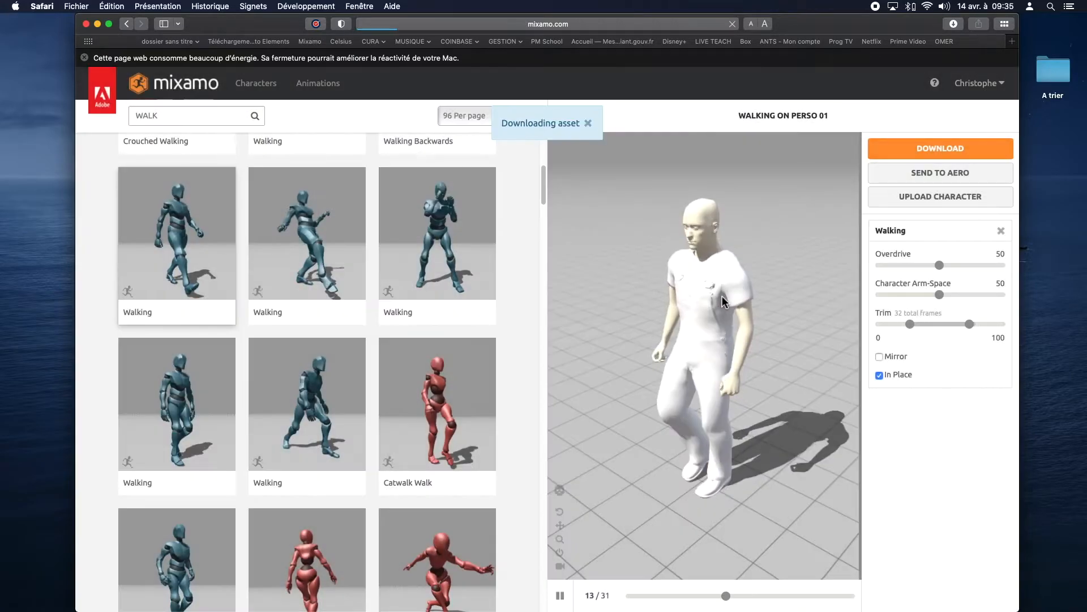
# - Move the downloaded Walking-2.fbx into the ACTIONS MIXAMO folder and rename it MARCHE.fbx
pyautogui.moveTo(824, 24); pyautogui.dragTo(696, 342)
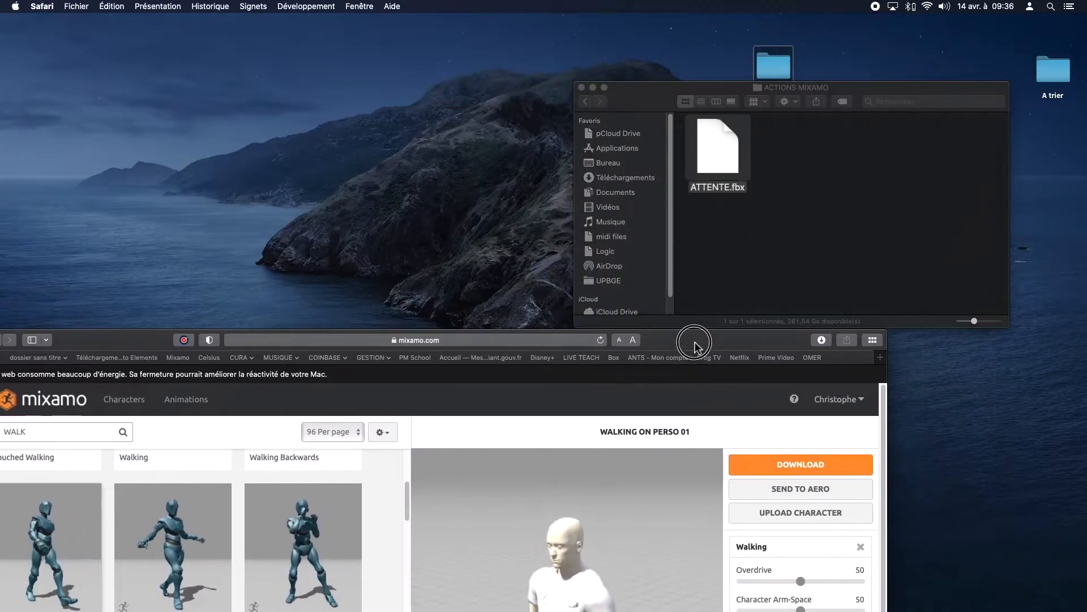
pyautogui.click(821, 340)
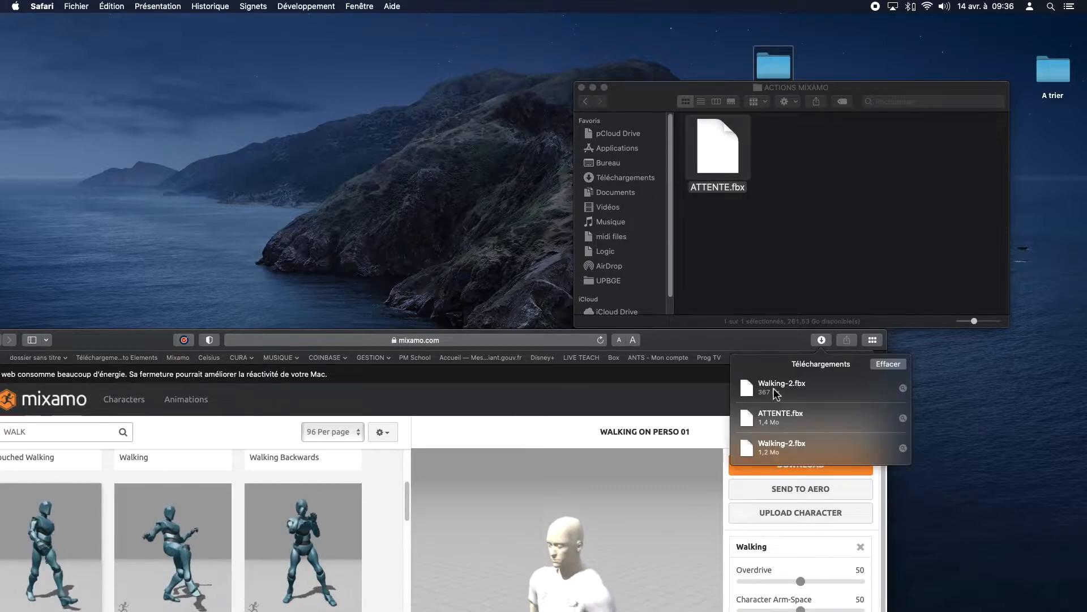
pyautogui.moveTo(791, 271); pyautogui.dragTo(808, 243)
pyautogui.click(798, 191)
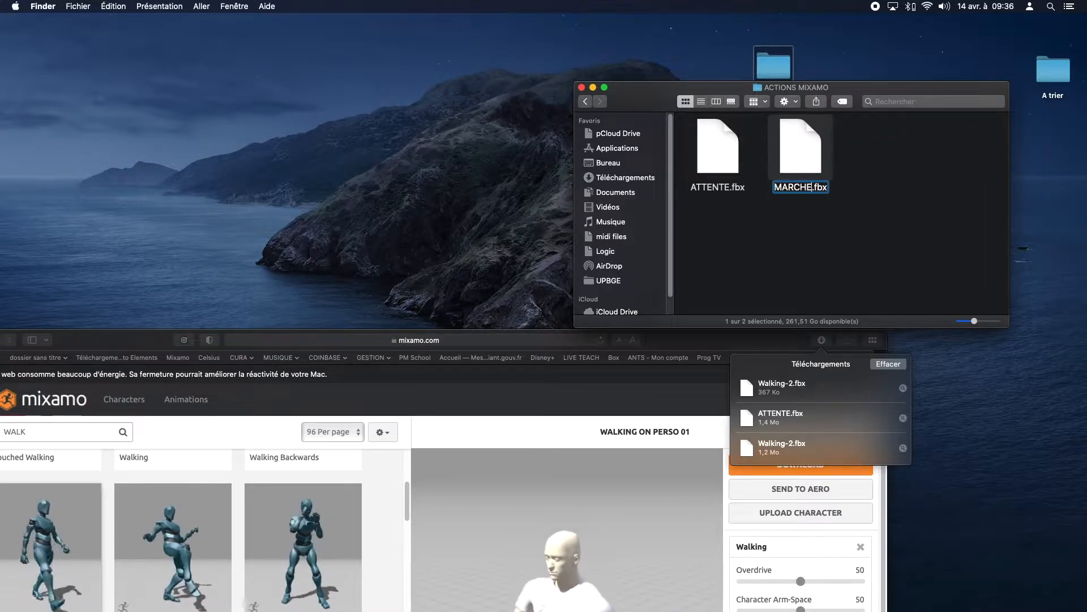
# - Return to Mixamo and search the animation library for RUN
pyautogui.moveTo(660, 345); pyautogui.dragTo(870, 31)
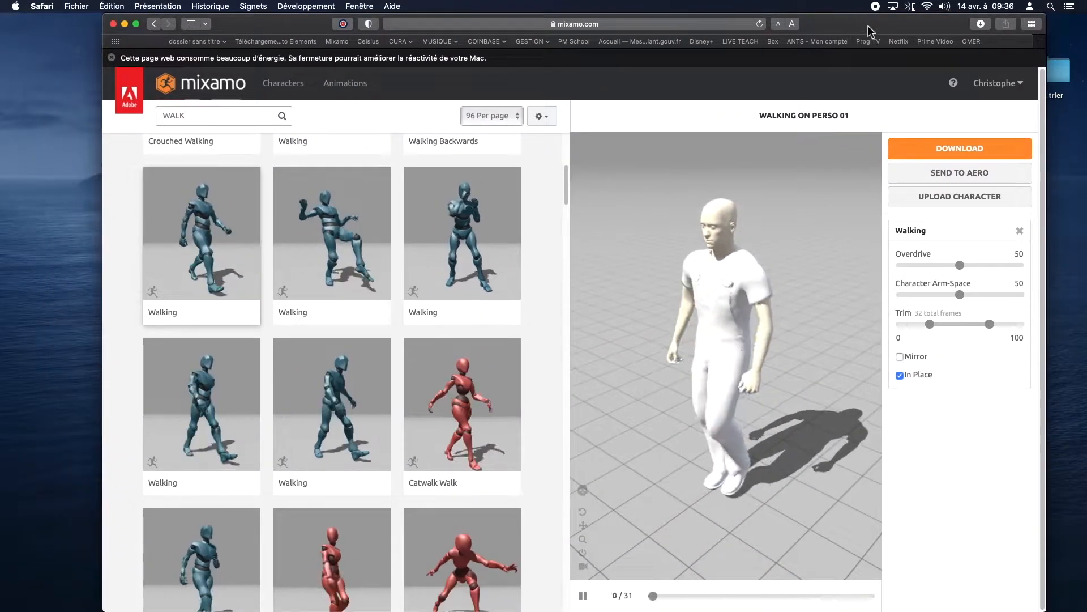
pyautogui.click(194, 116)
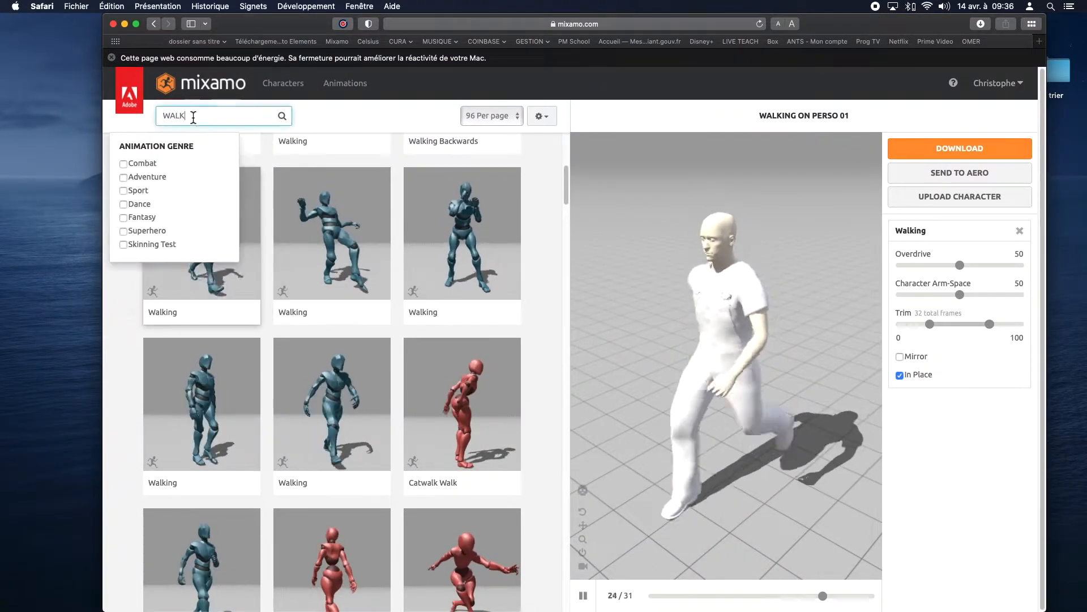
pyautogui.doubleClick(193, 116)
pyautogui.write('RUN')
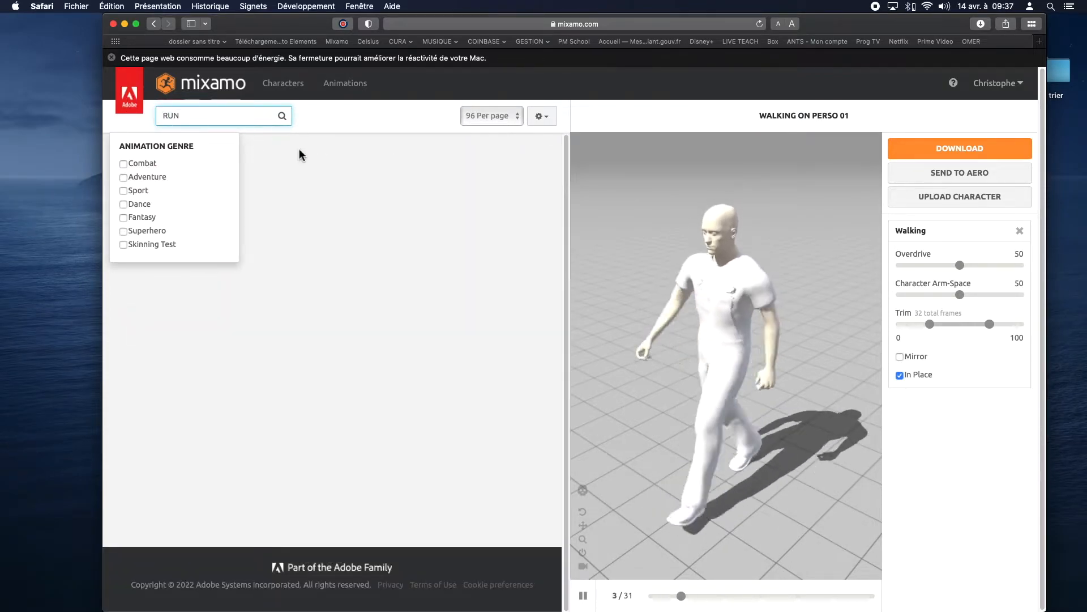
pyautogui.scroll(-8, 255, 283)
# - Apply the Running animation beside Unarmed Run Forward to the character and enable In Place
pyautogui.click(202, 266)
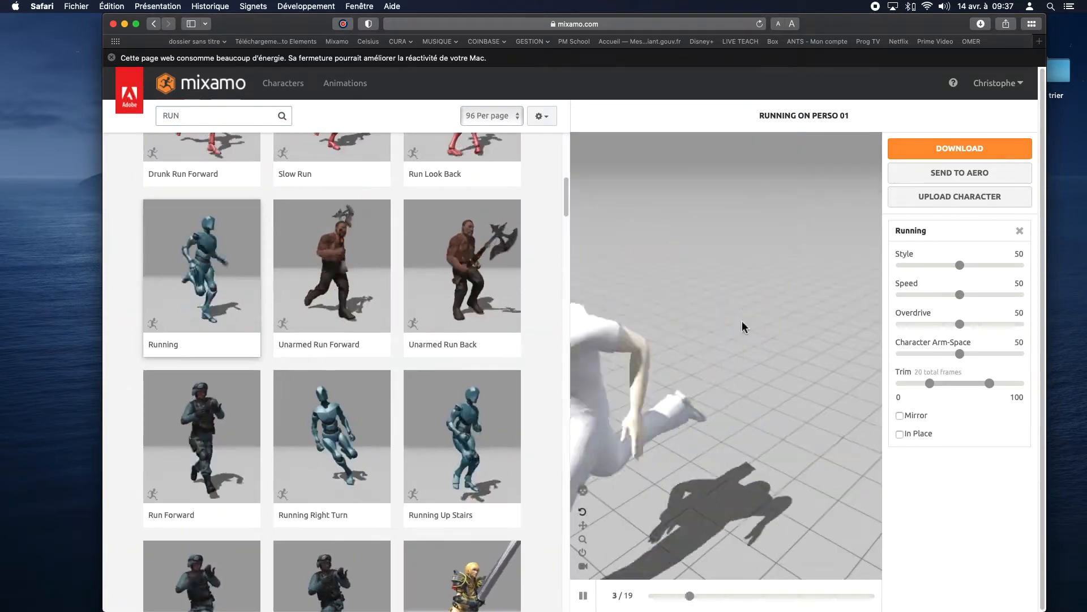
pyautogui.click(900, 433)
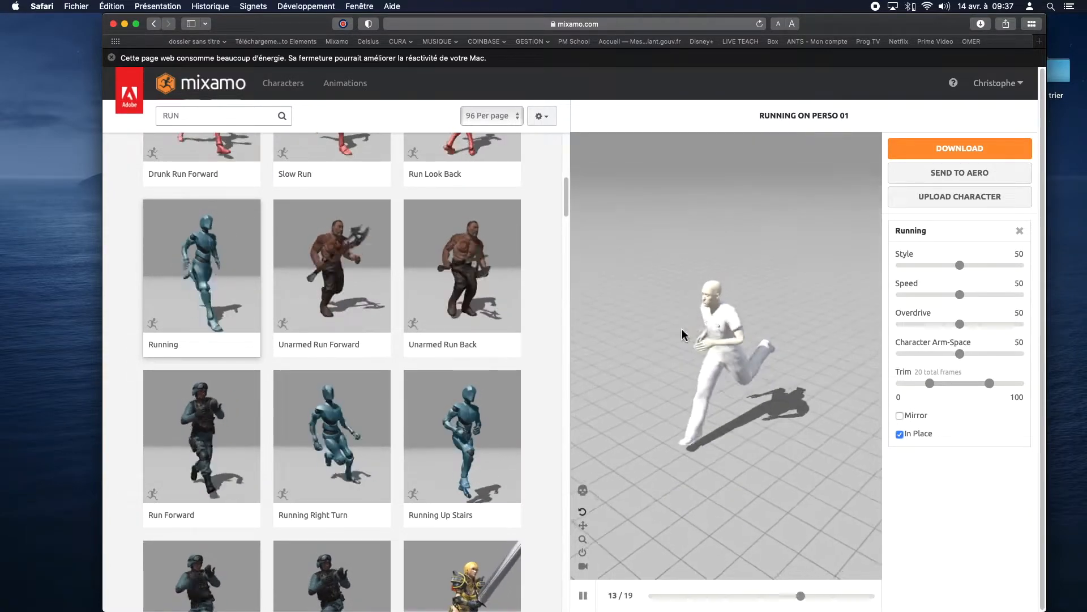
pyautogui.moveTo(677, 342); pyautogui.dragTo(607, 370)
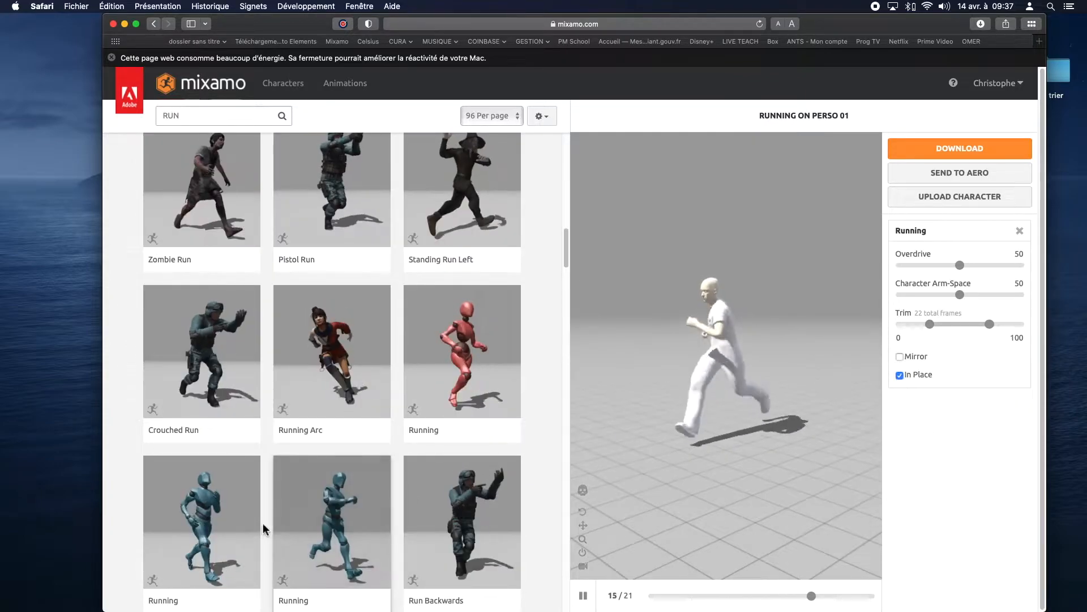
# - Switch to the in-place Running animation shown below Crouched Run and set its Knee Height to 39
pyautogui.click(196, 508)
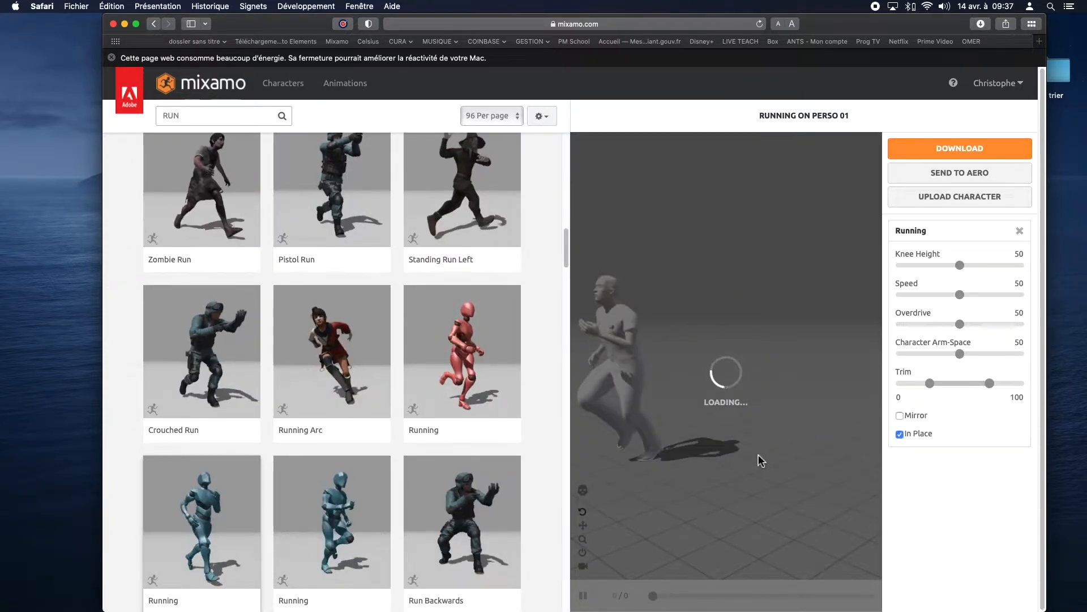
pyautogui.moveTo(685, 410); pyautogui.dragTo(715, 397)
pyautogui.scroll(-5, 708, 327)
pyautogui.scroll(10, 710, 328)
# - Download the Running animation as FBX Binary Without Skin at 30 frames per second and move it into the ACTIONS MIXAMO folder
pyautogui.click(980, 149)
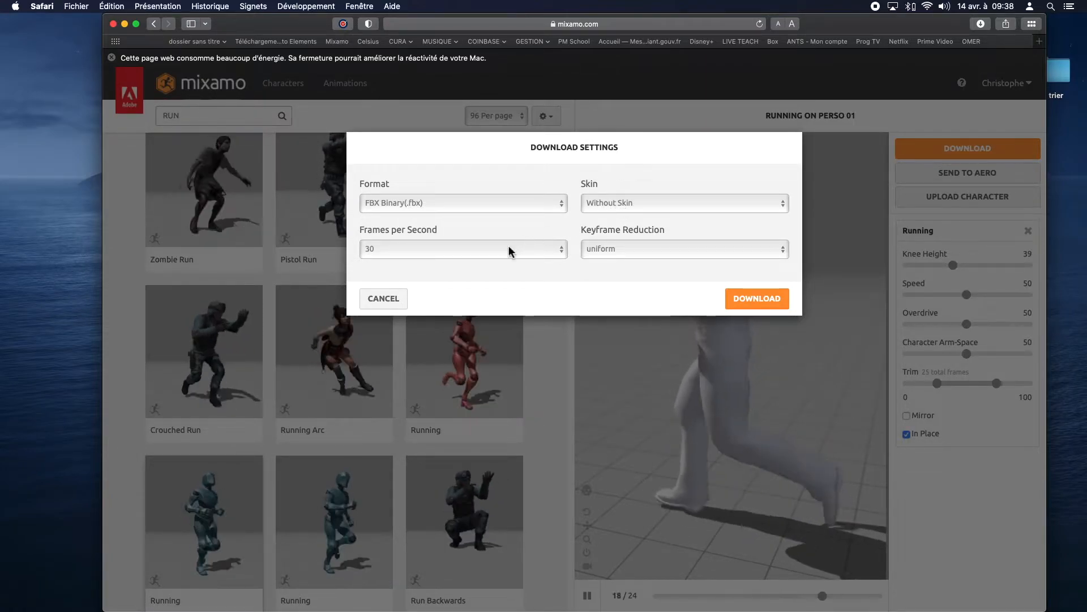
pyautogui.click(756, 298)
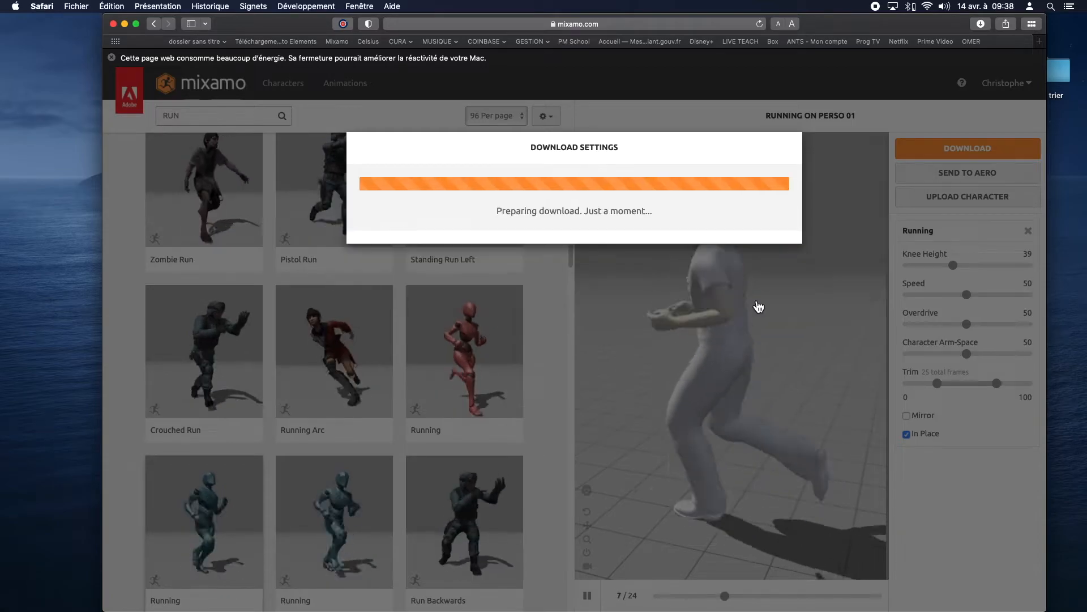
pyautogui.moveTo(850, 31); pyautogui.dragTo(704, 319)
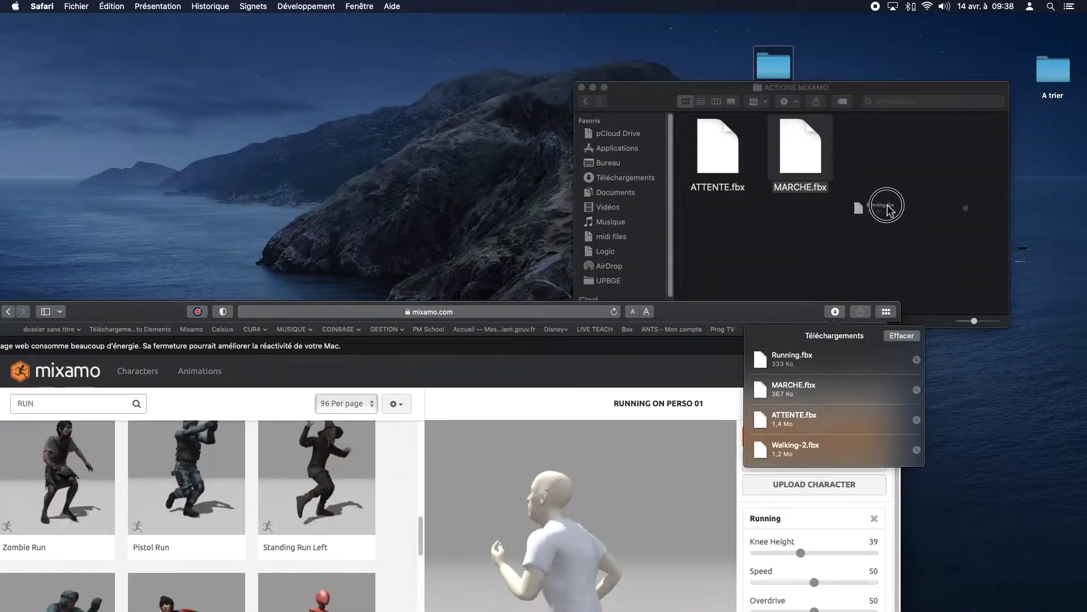
pyautogui.moveTo(916, 169); pyautogui.dragTo(895, 204)
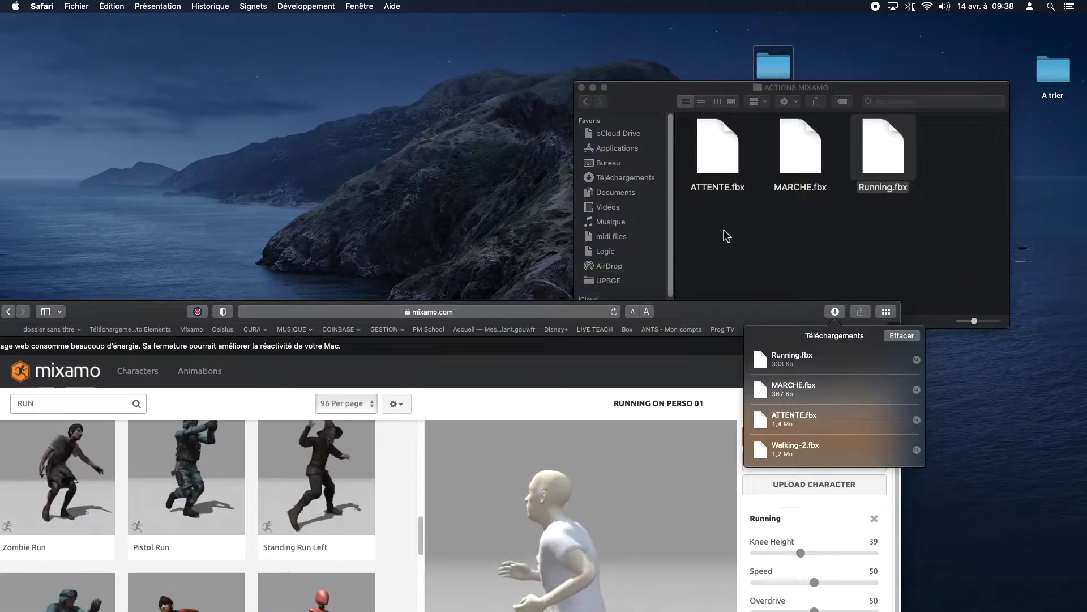
# - Rename Running.fbx in the ACTIONS MIXAMO folder to RUN.fbx
pyautogui.click(874, 194)
pyautogui.click(876, 192)
pyautogui.click(878, 188)
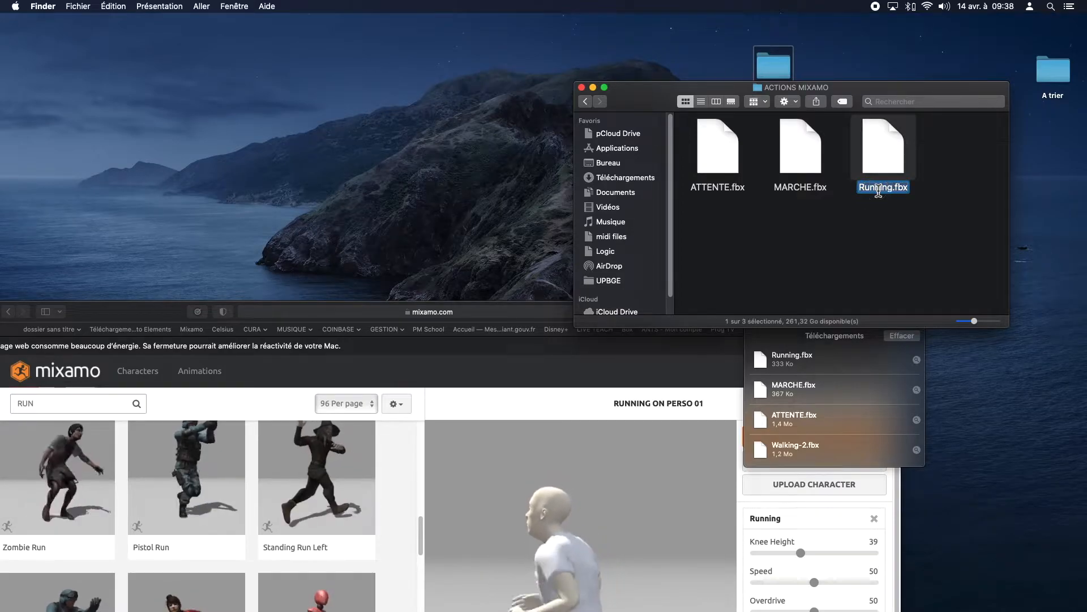
pyautogui.write('COURIR')
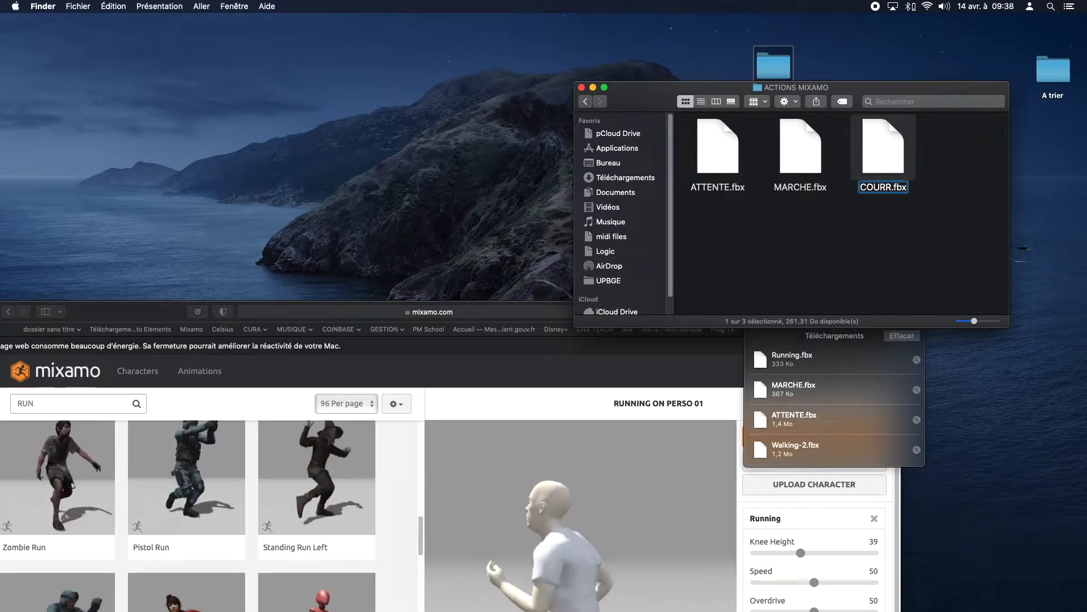
pyautogui.press('BackSpace')
pyautogui.press('BackSpace')
pyautogui.press('BackSpace')
pyautogui.press('BackSpace')
pyautogui.press('BackSpace')
pyautogui.press('BackSpace')
pyautogui.write('RUN')
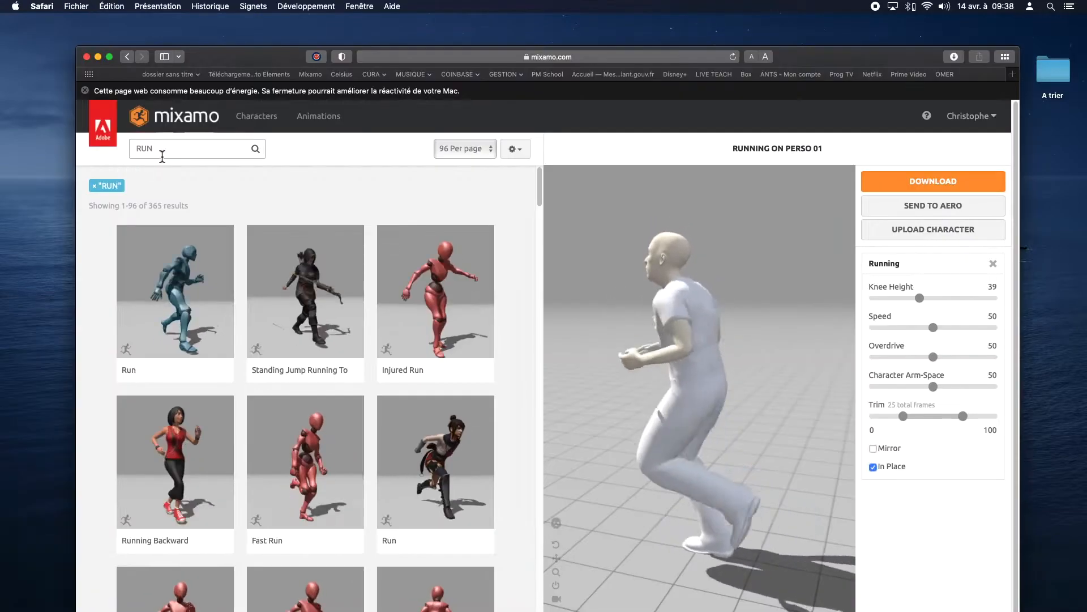
# - Search the Mixamo animations for WALK BACK and apply the Walking Backwards animation beside Backward Walking Turn to the character
pyautogui.doubleClick(162, 156)
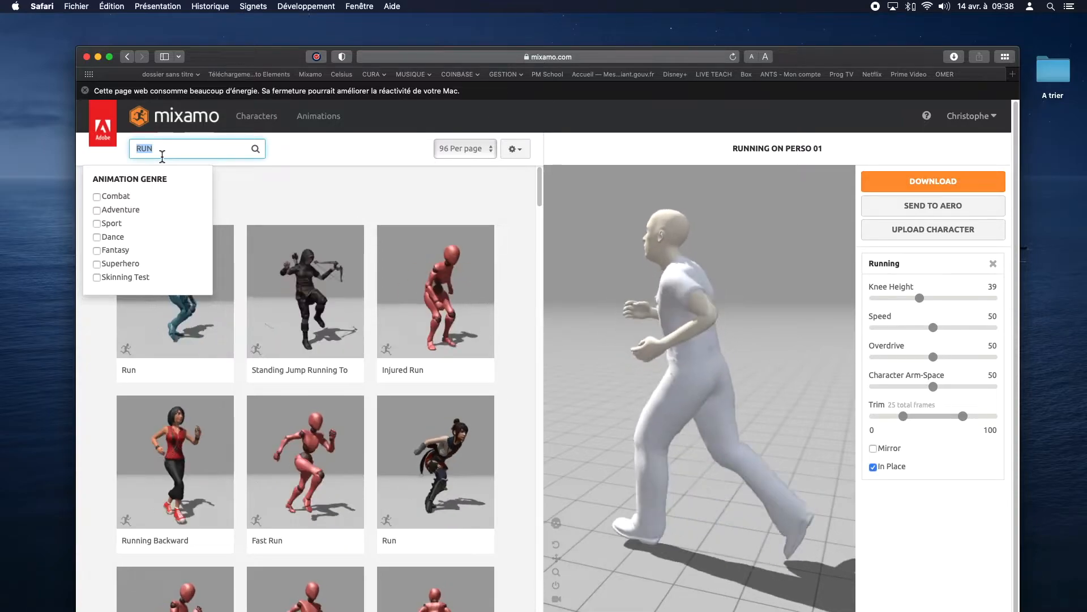
pyautogui.write('WAL')
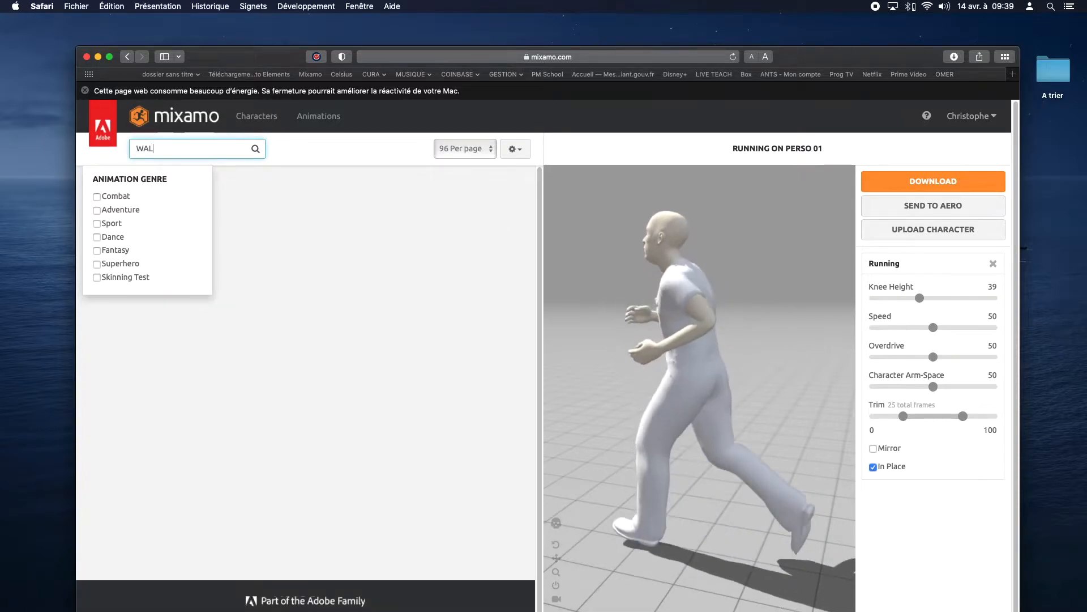
pyautogui.write('K BACK')
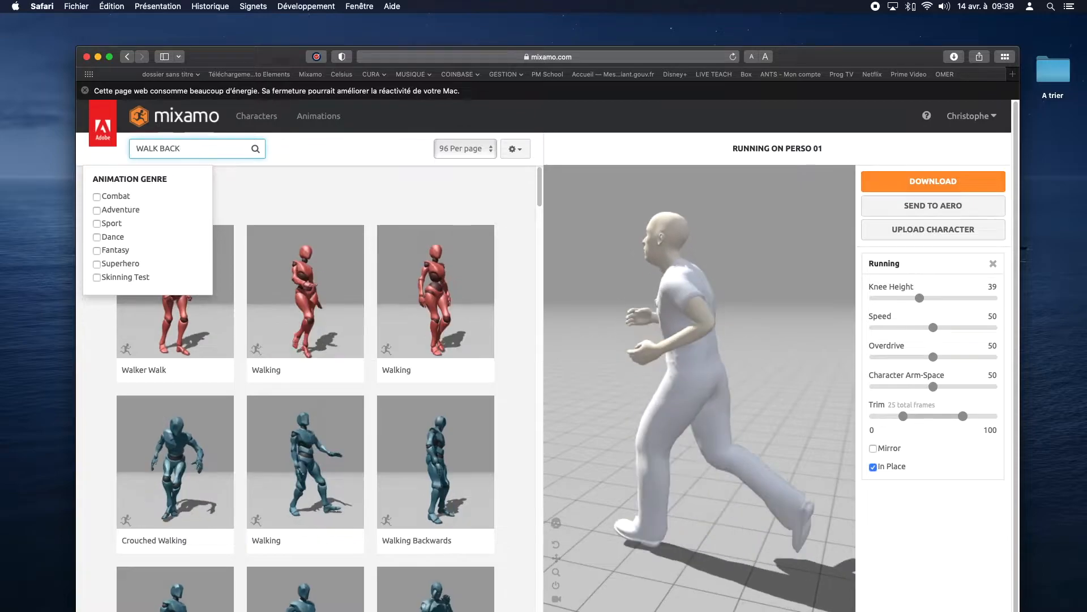
pyautogui.scroll(-2, 458, 491)
pyautogui.click(459, 490)
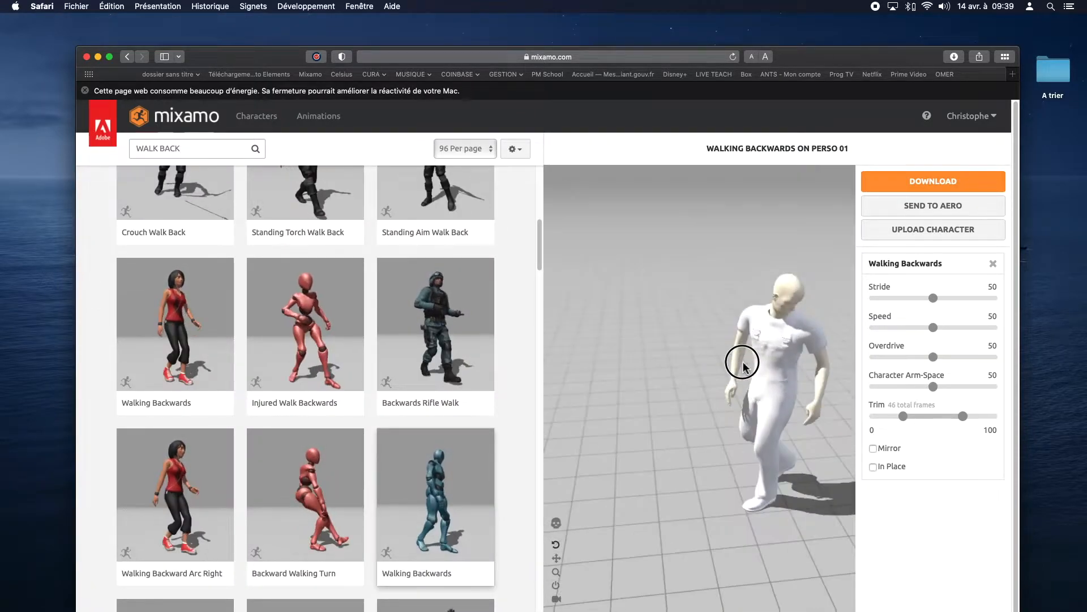
# - Enable In Place for Walking Backwards and download it as FBX Binary Without Skin at 30 frames per second
pyautogui.click(873, 466)
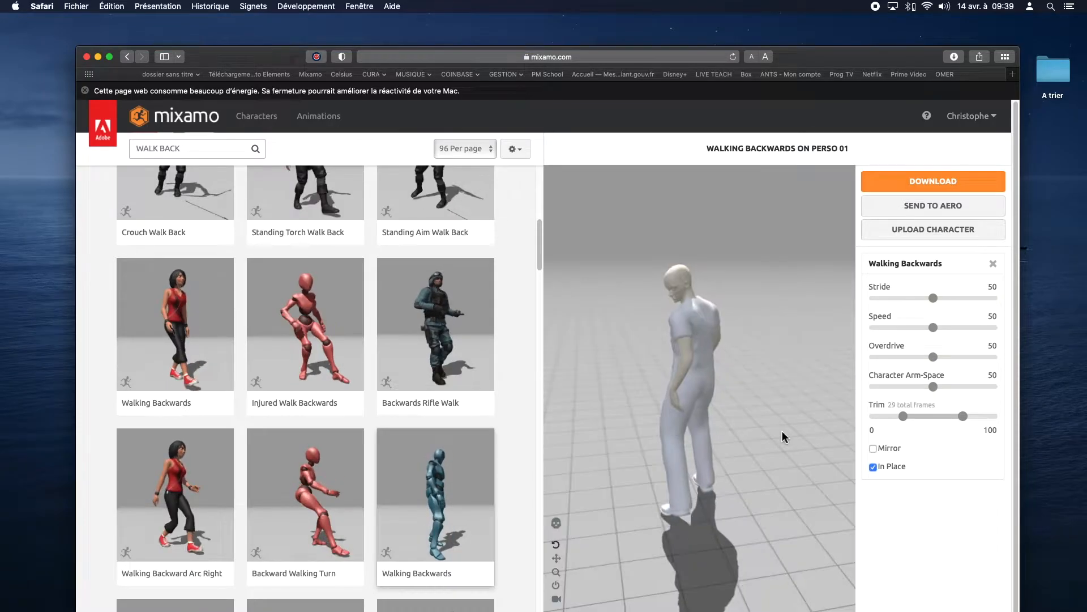
pyautogui.moveTo(775, 416); pyautogui.dragTo(708, 443)
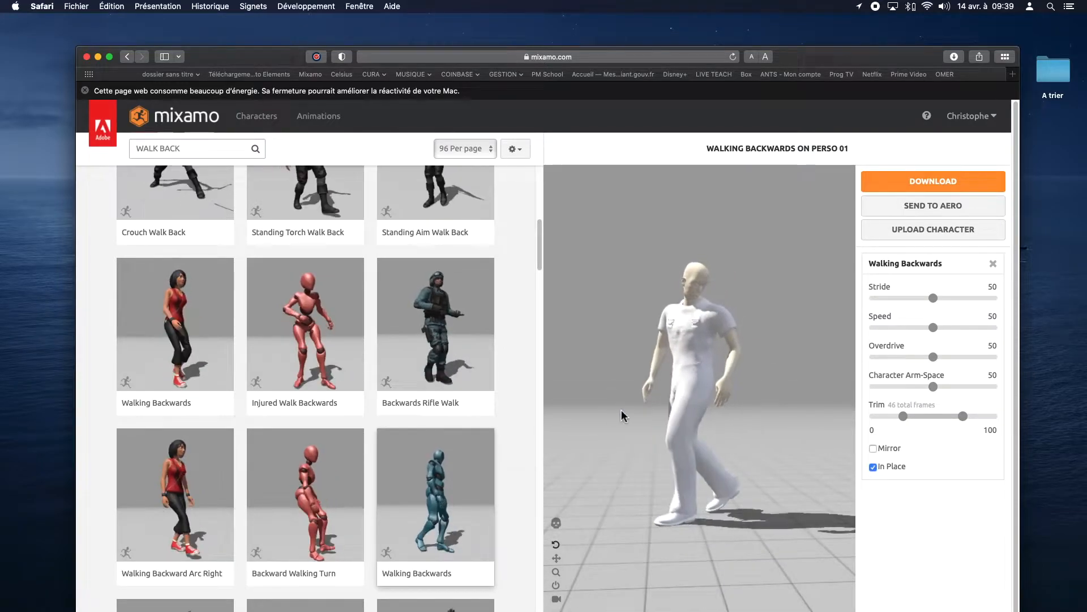
pyautogui.scroll(3, 655, 425)
pyautogui.click(906, 181)
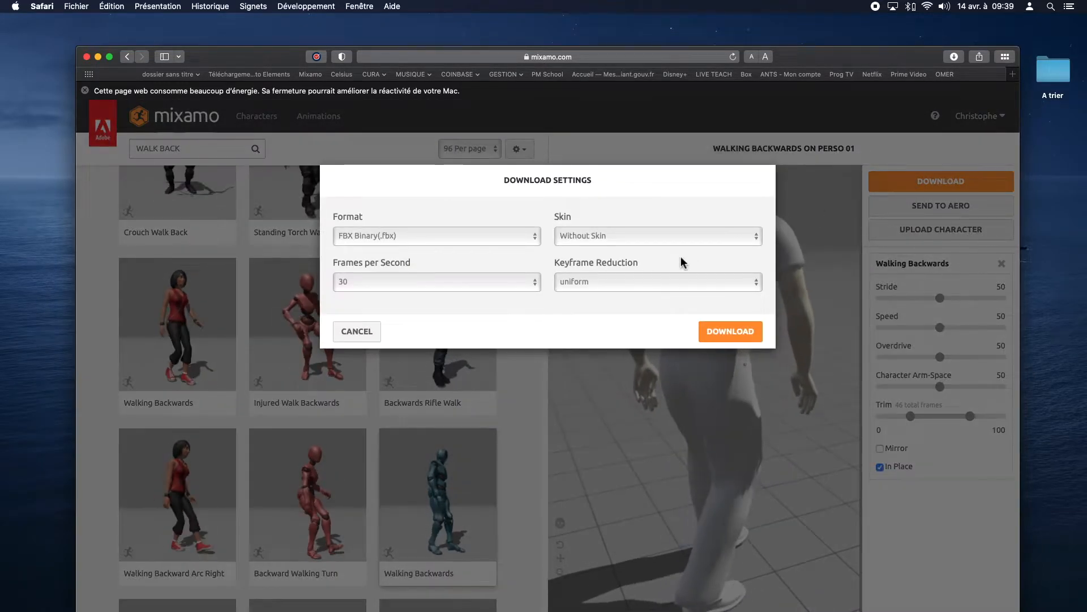
pyautogui.click(731, 331)
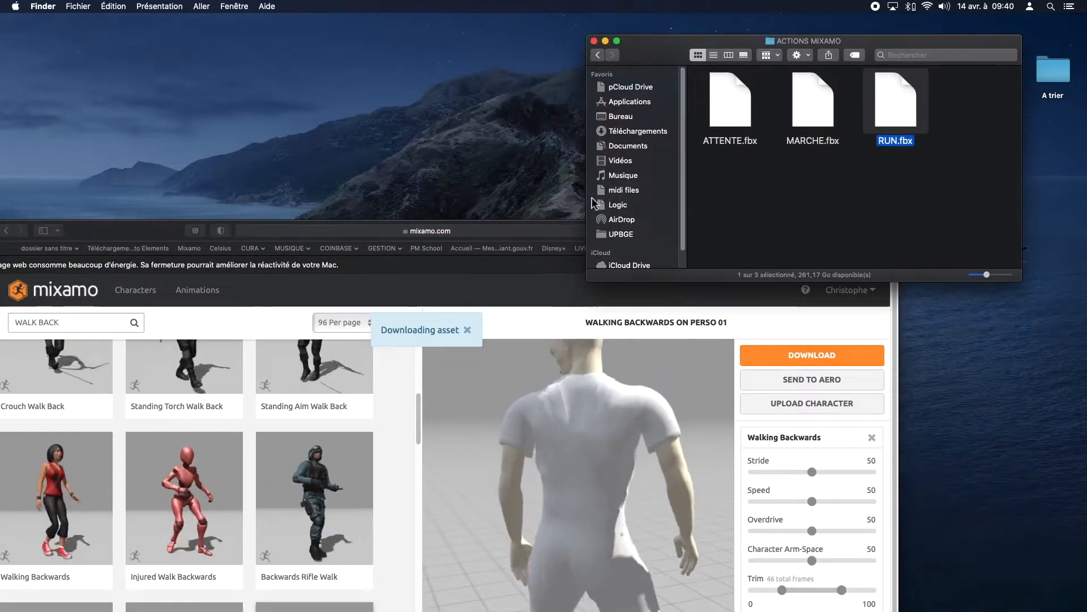
# - Move the downloaded Walking Backwards-2.fbx into the ACTIONS MIXAMO folder and rename it RECULER.fbx
pyautogui.click(570, 238)
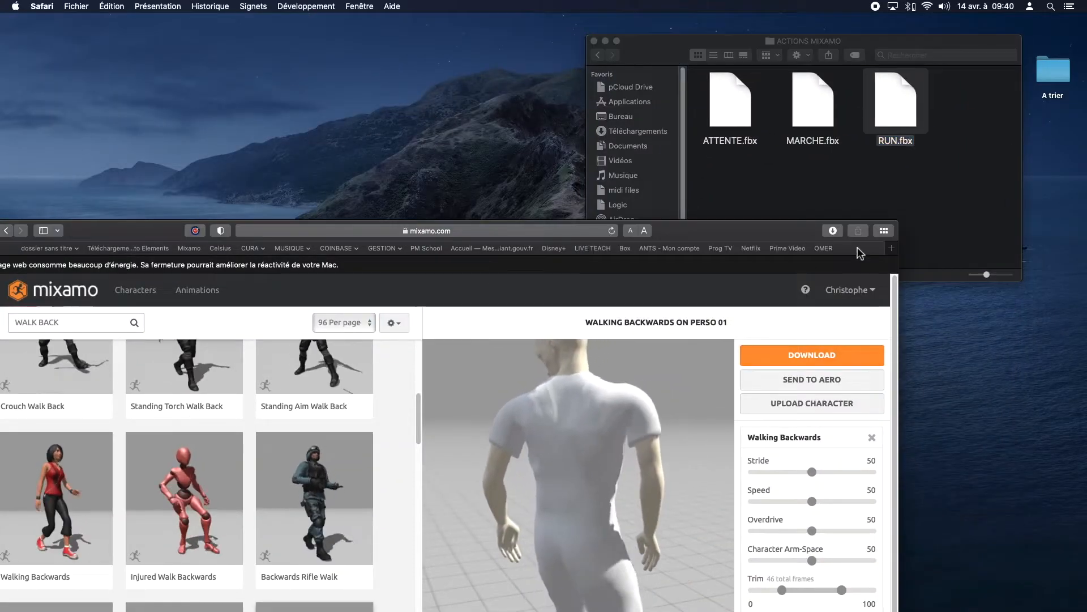
pyautogui.click(833, 231)
pyautogui.moveTo(779, 279); pyautogui.dragTo(841, 183)
pyautogui.moveTo(728, 233); pyautogui.dragTo(917, 197)
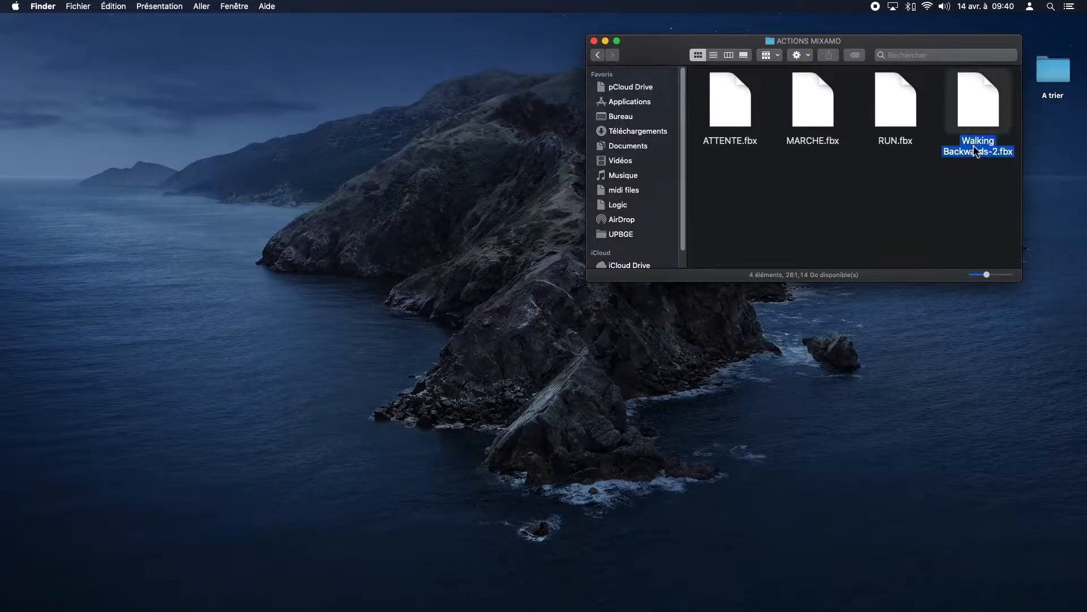
pyautogui.write('RECU')
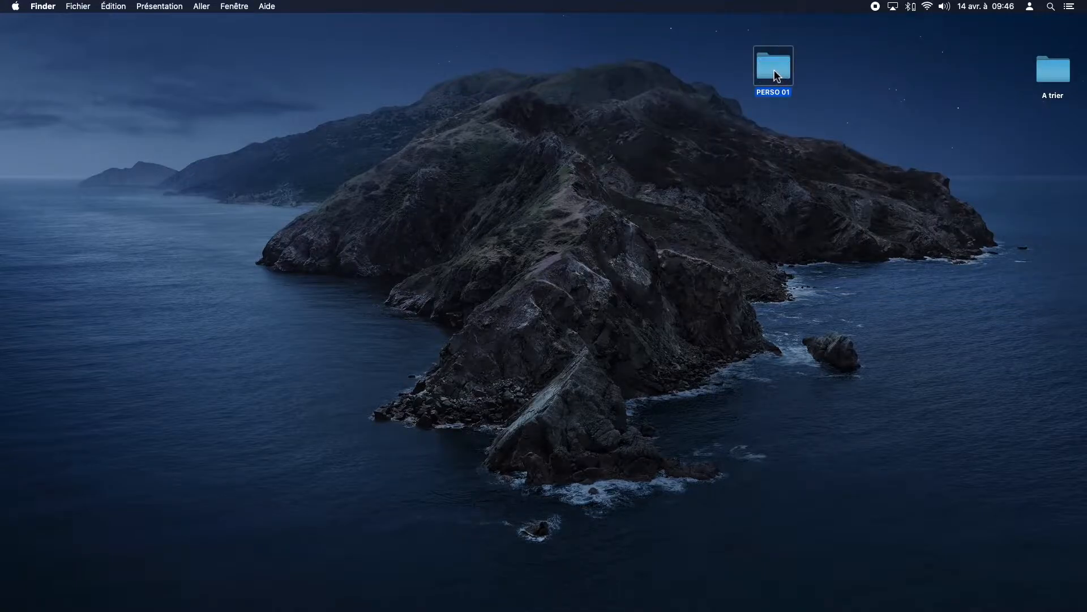
# - Open the ACTIONS MIXAMO folder inside the PERSO 01 folder on the desktop
pyautogui.doubleClick(773, 68)
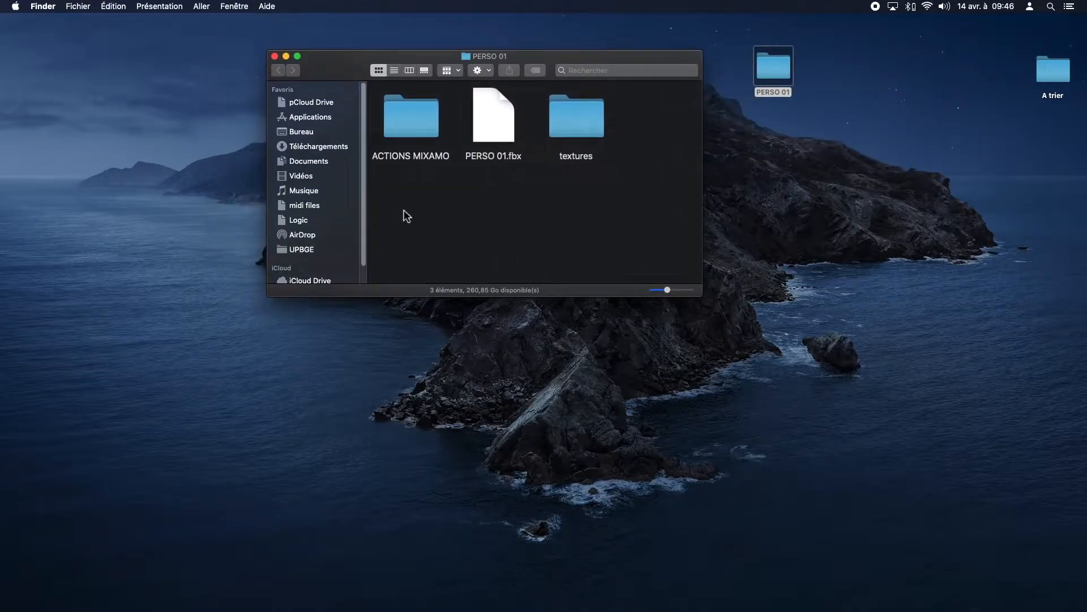
pyautogui.doubleClick(403, 128)
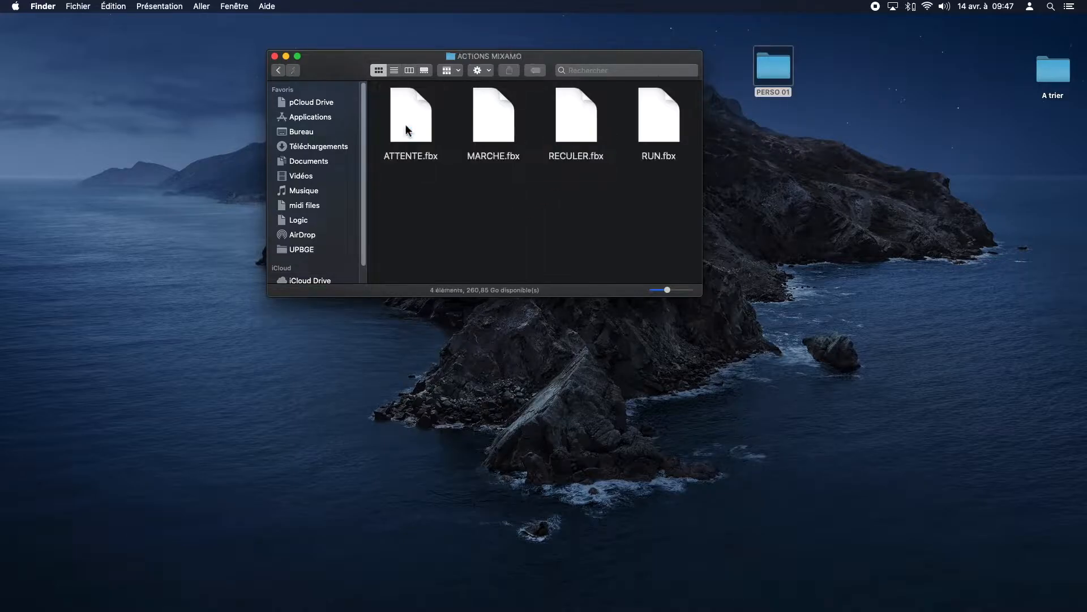
pyautogui.moveTo(335, 69); pyautogui.dragTo(382, 68)
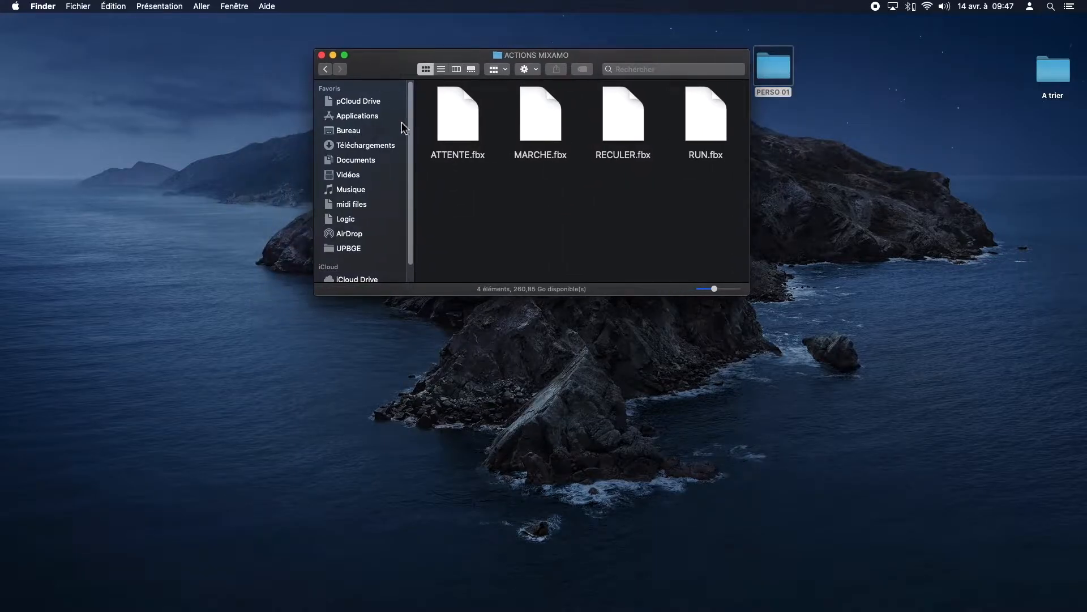
# - Create a folder named ATTENTE in ACTIONS MIXAMO and move ATTENTE.fbx into it
pyautogui.rightClick(459, 193)
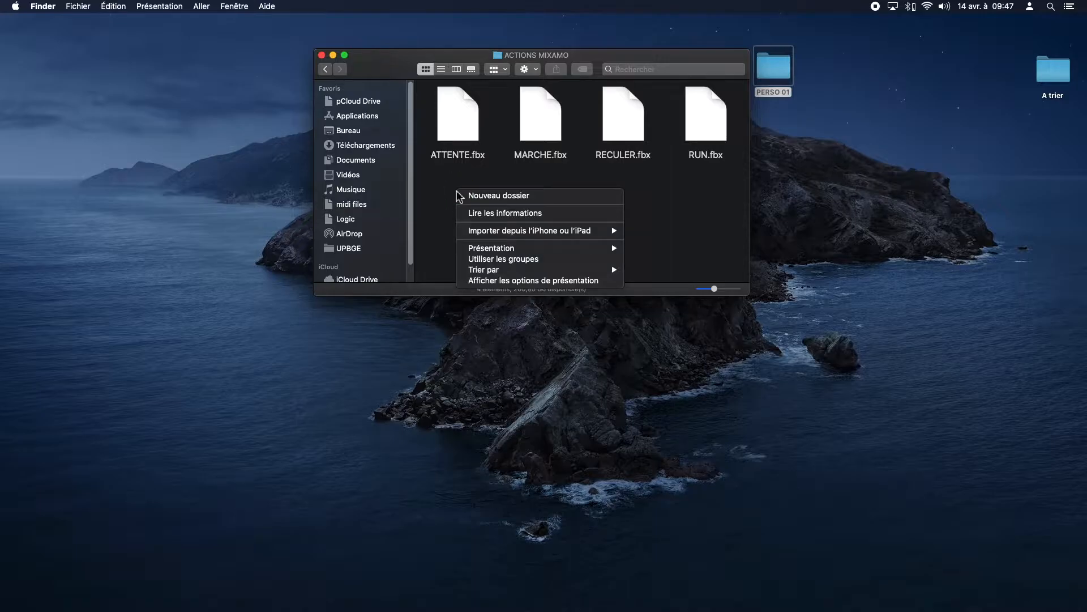
pyautogui.click(466, 195)
pyautogui.write('A')
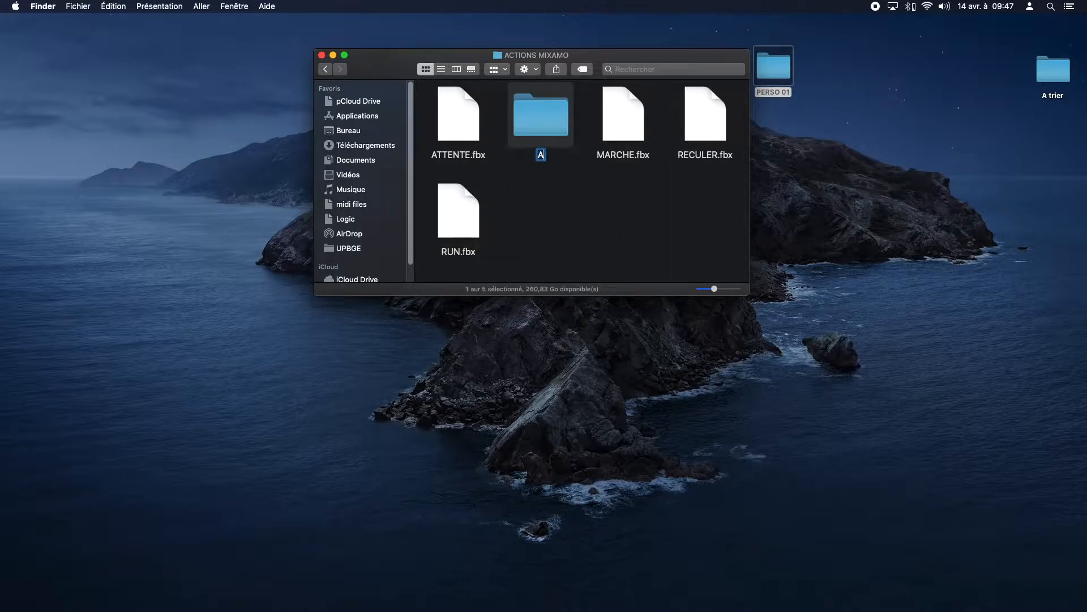
pyautogui.write('TTENTE')
pyautogui.press('Return')
pyautogui.moveTo(553, 121); pyautogui.dragTo(463, 118)
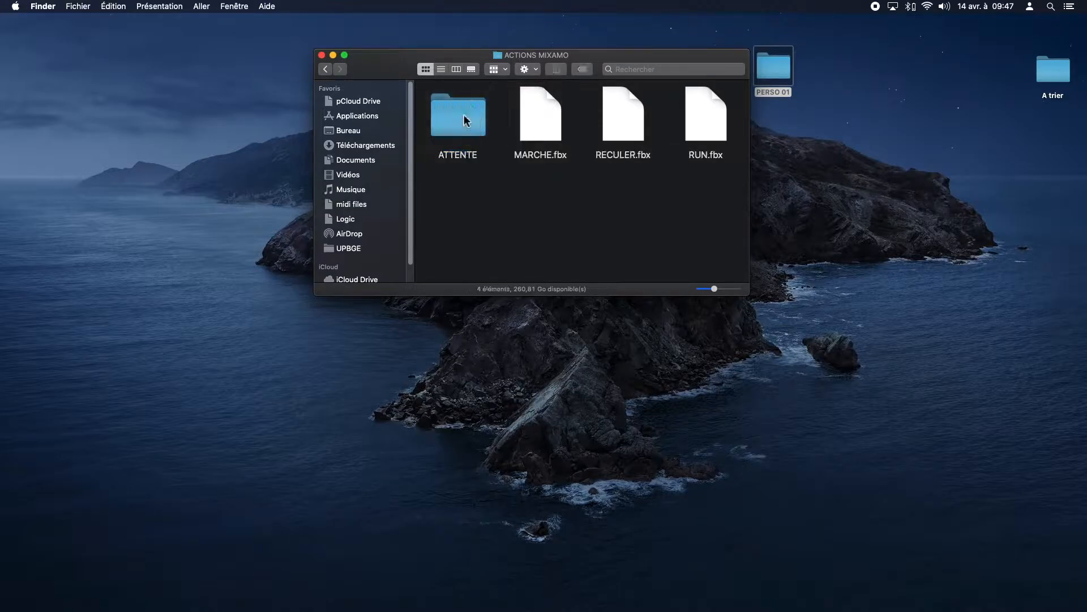
pyautogui.click(326, 70)
pyautogui.click(624, 134)
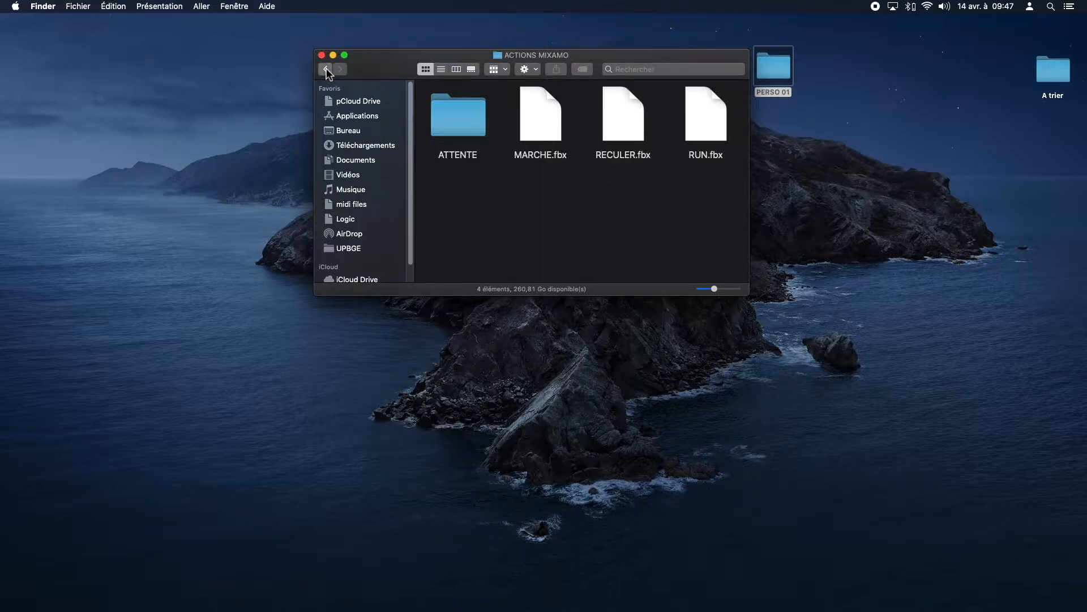
# - Return to the folder above ACTIONS MIXAMO, paste the item copied there into the ATTENTE folder, and go back to ACTIONS MIXAMO
pyautogui.click(326, 70)
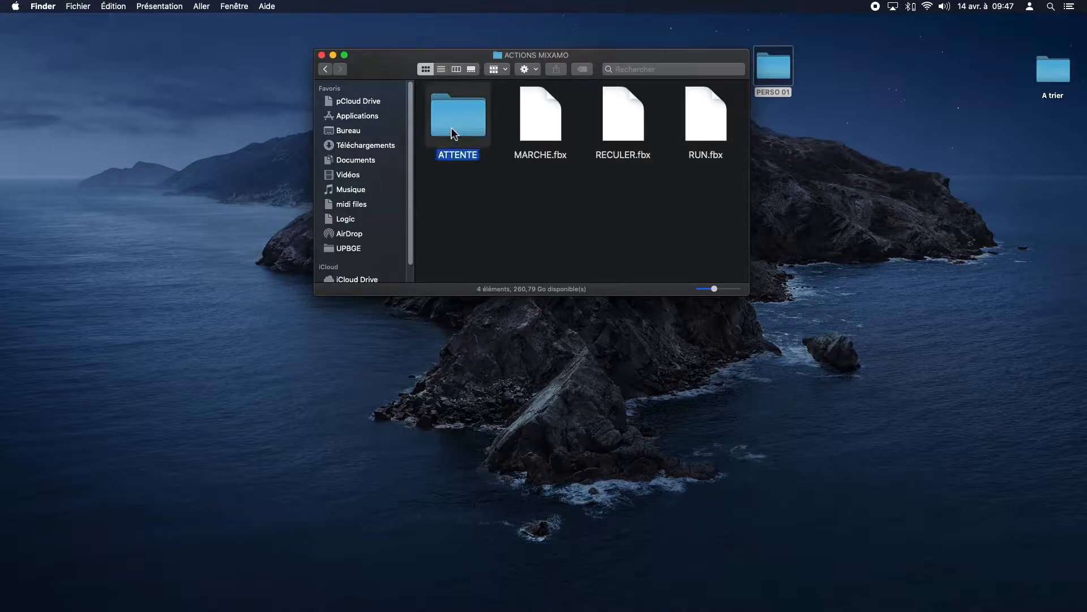
pyautogui.doubleClick(457, 119)
pyautogui.rightClick(529, 103)
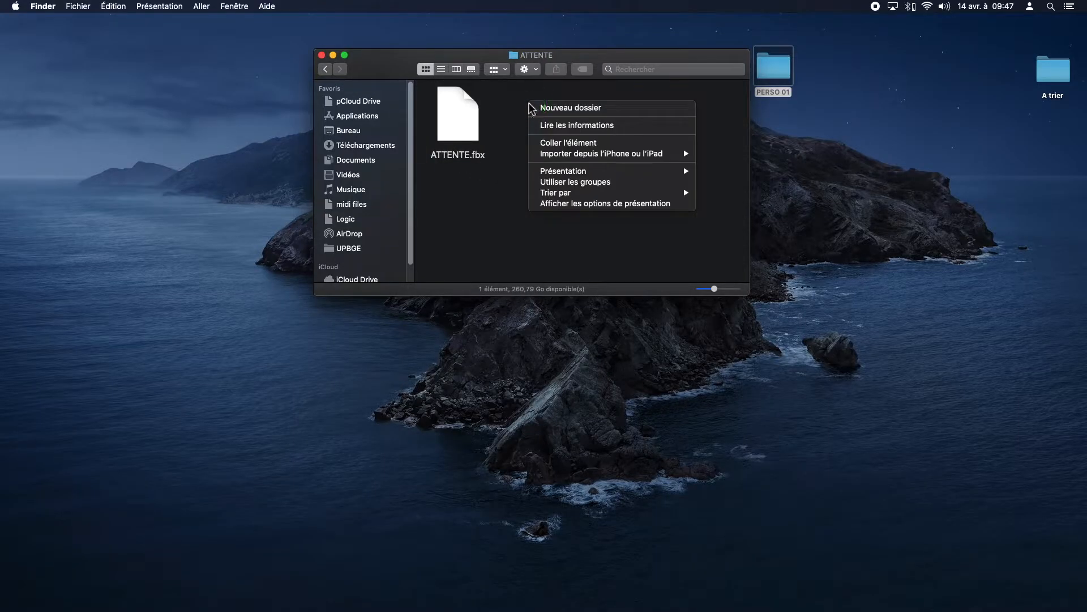
pyautogui.click(560, 145)
pyautogui.click(326, 70)
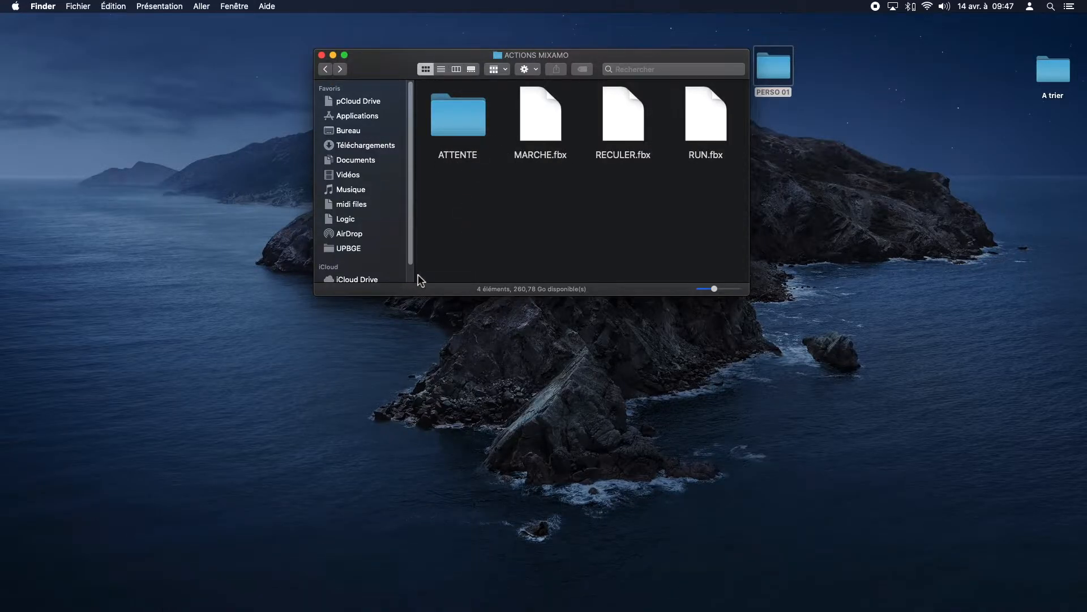
# - Switch to UPBGE and set the physics FPS to 30 in the scene properties
pyautogui.moveTo(412, 611)
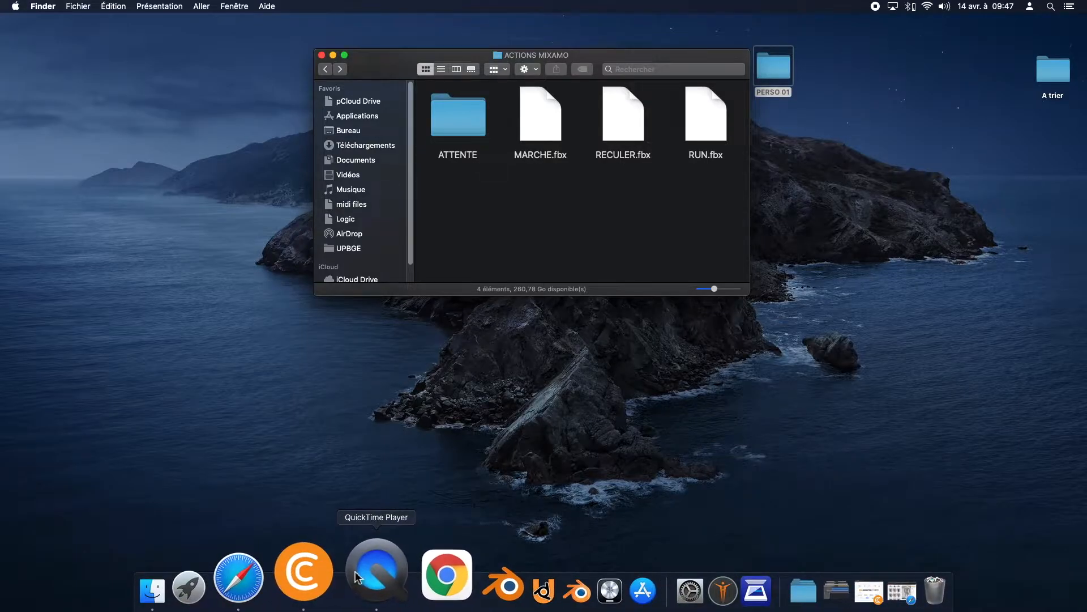
pyautogui.click(464, 578)
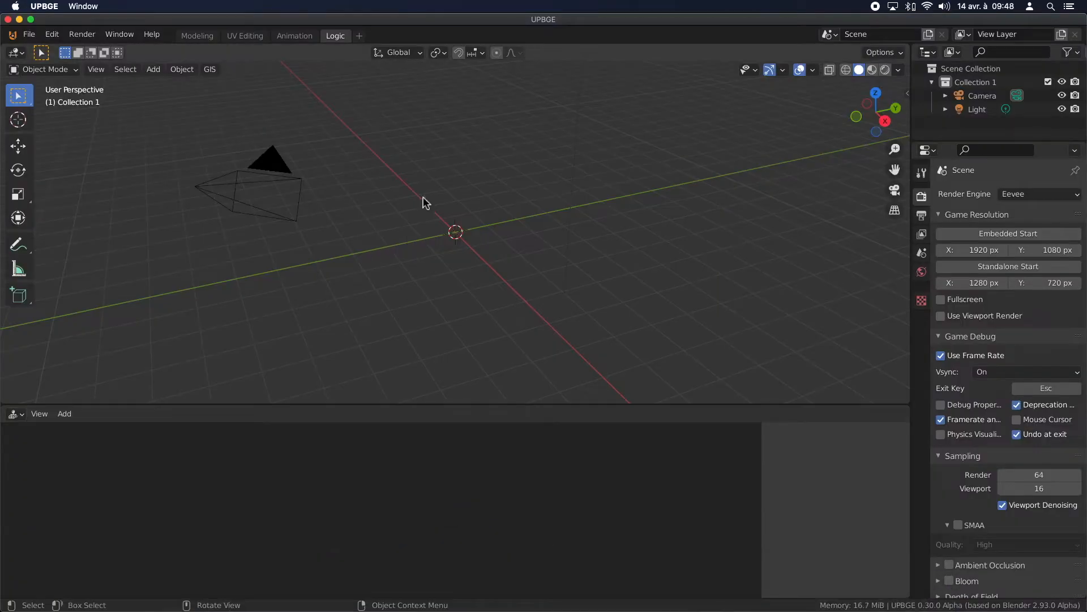
pyautogui.click(922, 253)
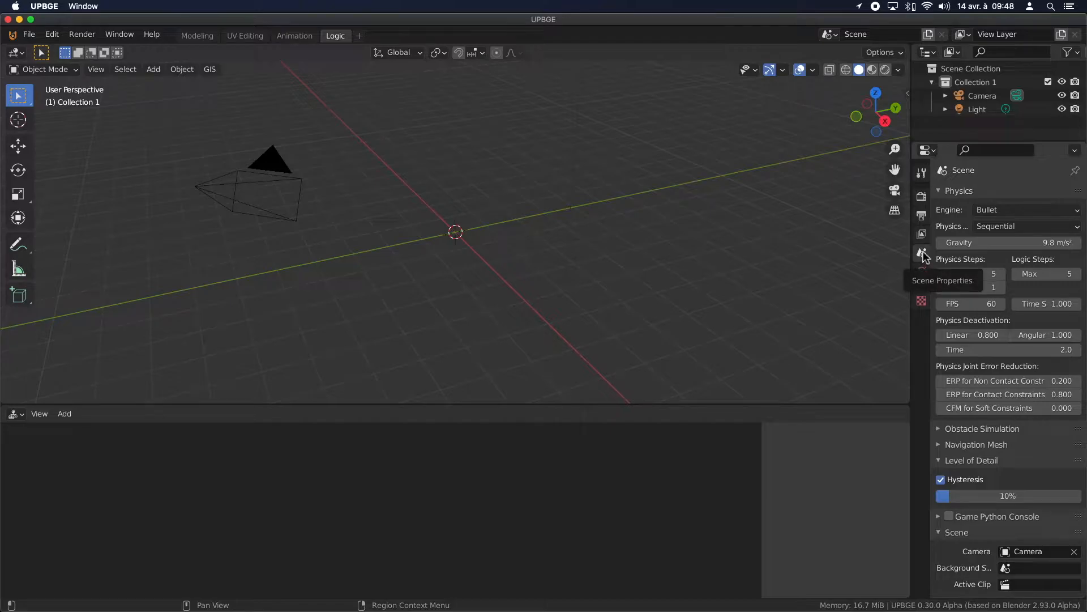
pyautogui.click(982, 305)
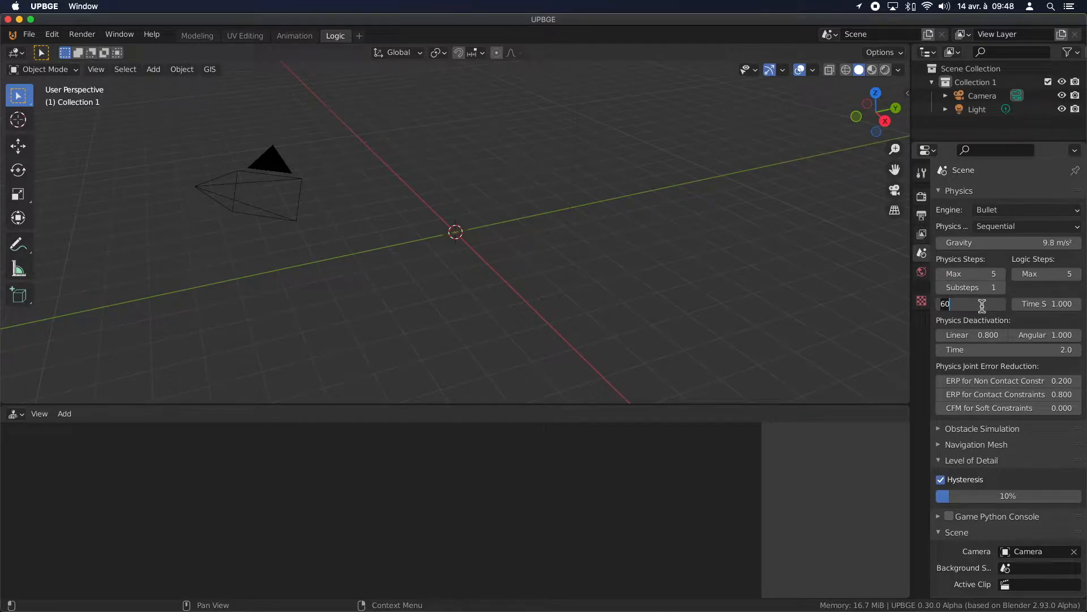
pyautogui.write('30')
pyautogui.press('Return')
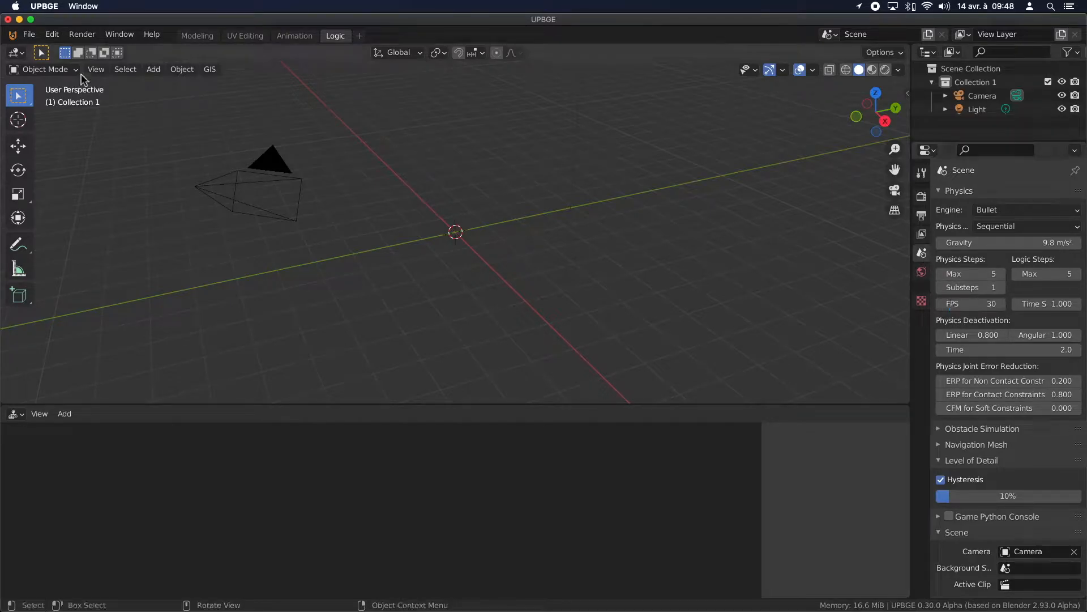
# - Import the character as FBX from the ATTENTE folder inside PERSO 01's ACTIONS MIXAMO folder, keeping the default import options
pyautogui.click(29, 34)
pyautogui.moveTo(46, 220)
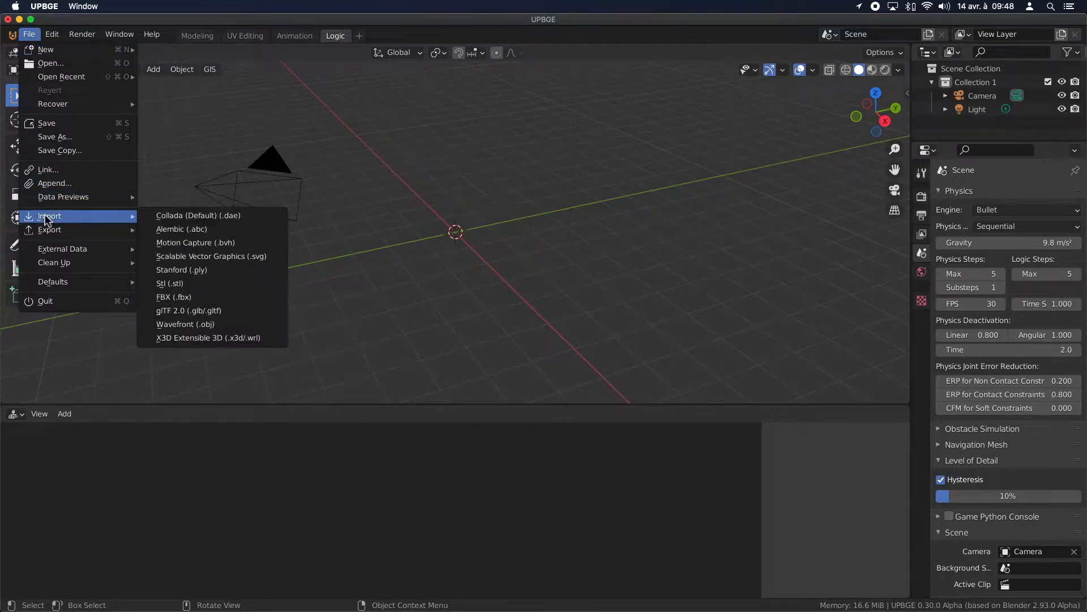
pyautogui.click(190, 297)
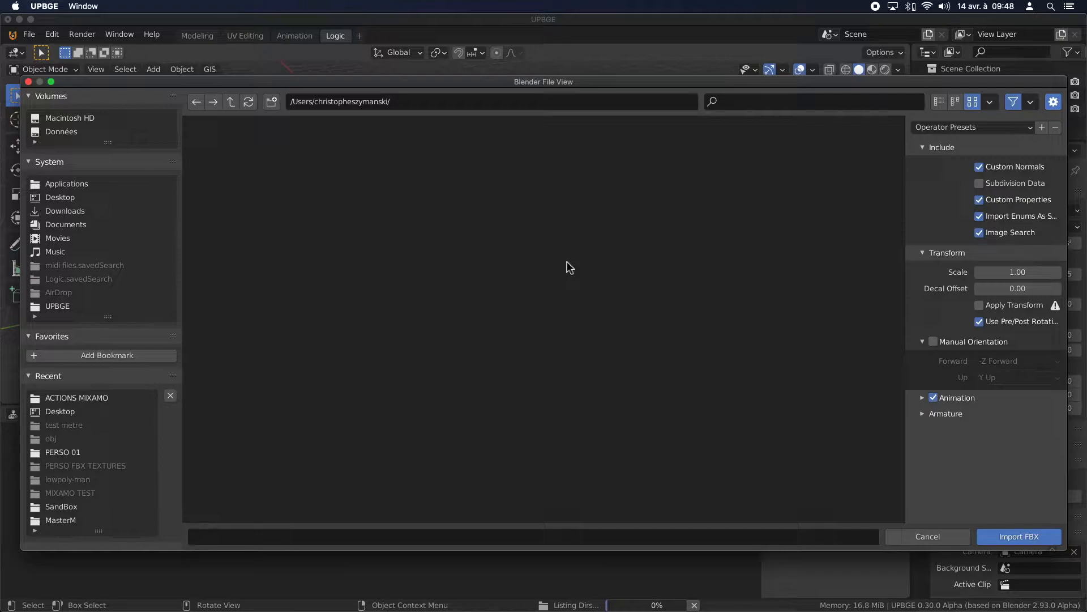
pyautogui.click(63, 452)
pyautogui.doubleClick(223, 177)
pyautogui.doubleClick(223, 177)
pyautogui.click(353, 180)
pyautogui.click(1019, 536)
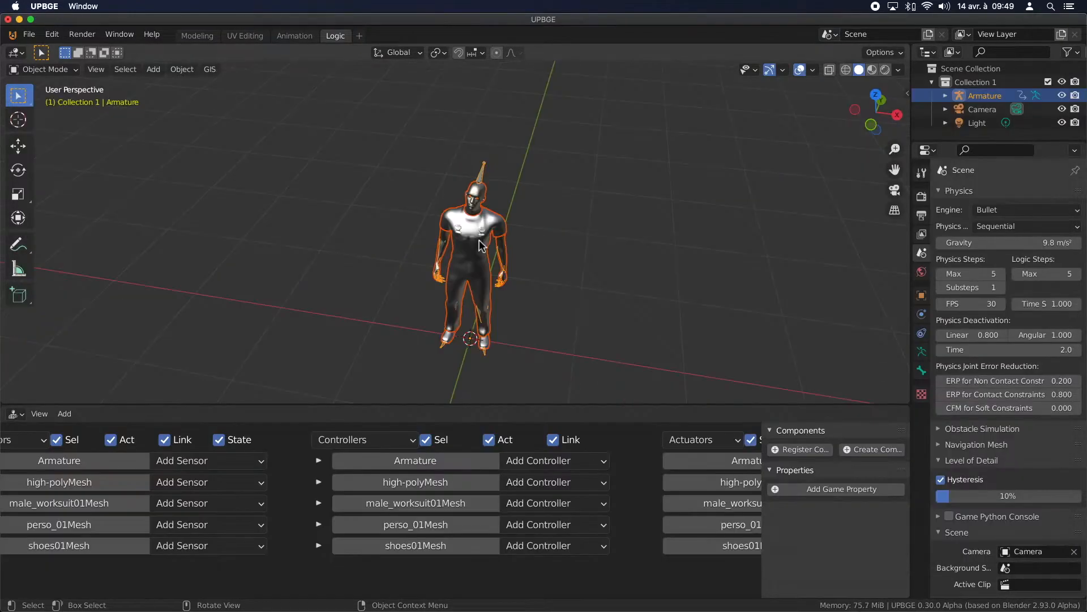
# - Set the viewport to rendered shading and move the scene light to illuminate the character
pyautogui.press('z')
pyautogui.click(466, 165)
pyautogui.scroll(-6, 578, 284)
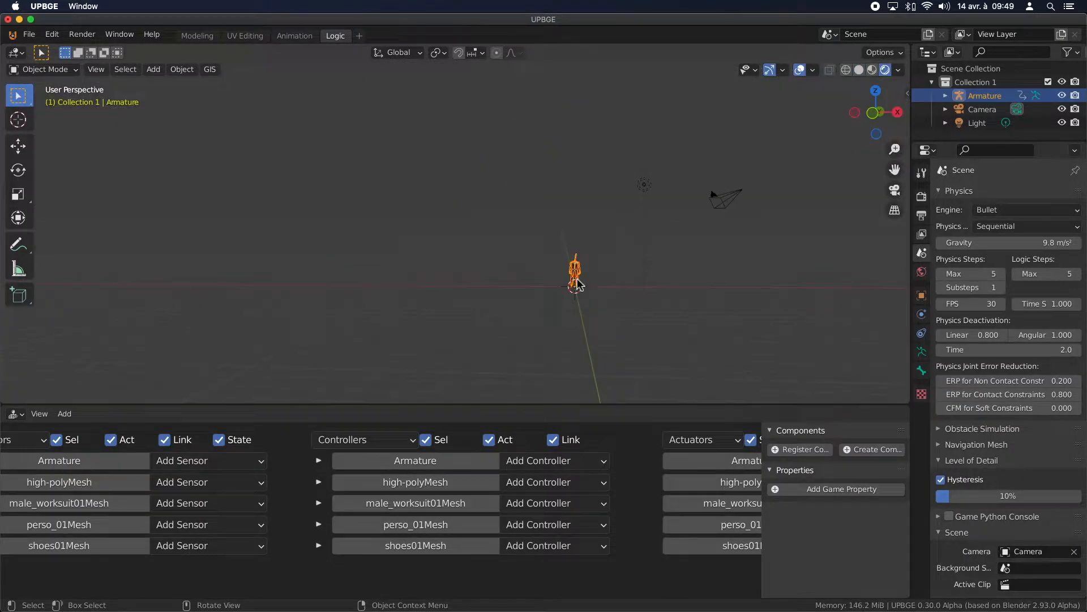
pyautogui.moveTo(614, 238)
pyautogui.mouseDown(button='middle')
pyautogui.moveTo(468, 289)
pyautogui.moveTo(623, 240)
pyautogui.mouseUp(button='middle')
pyautogui.click(622, 235)
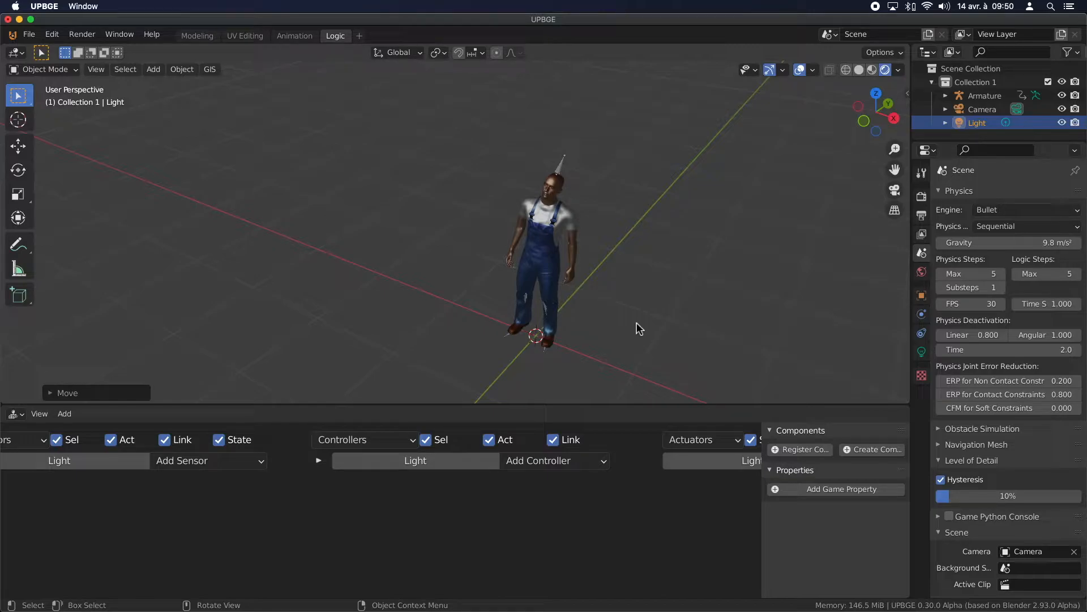
pyautogui.moveTo(637, 323); pyautogui.dragTo(522, 264, button='middle')
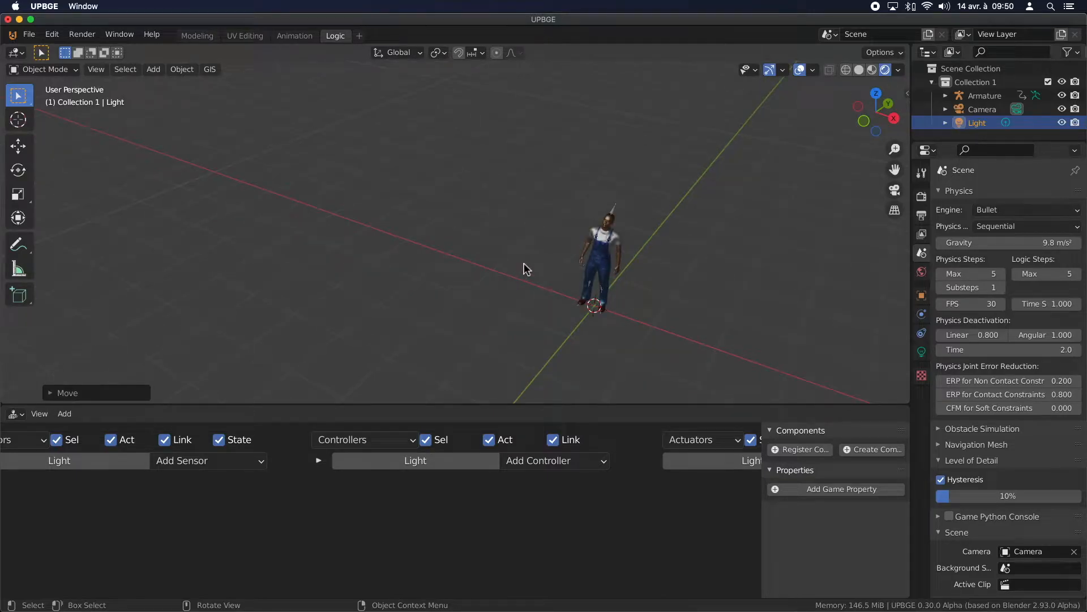
# - Add a plane mesh under the character and scale it by 10 to form the floor
pyautogui.hotkey('shift', 'a')
pyautogui.moveTo(524, 263)
pyautogui.click(593, 264)
pyautogui.write('s')
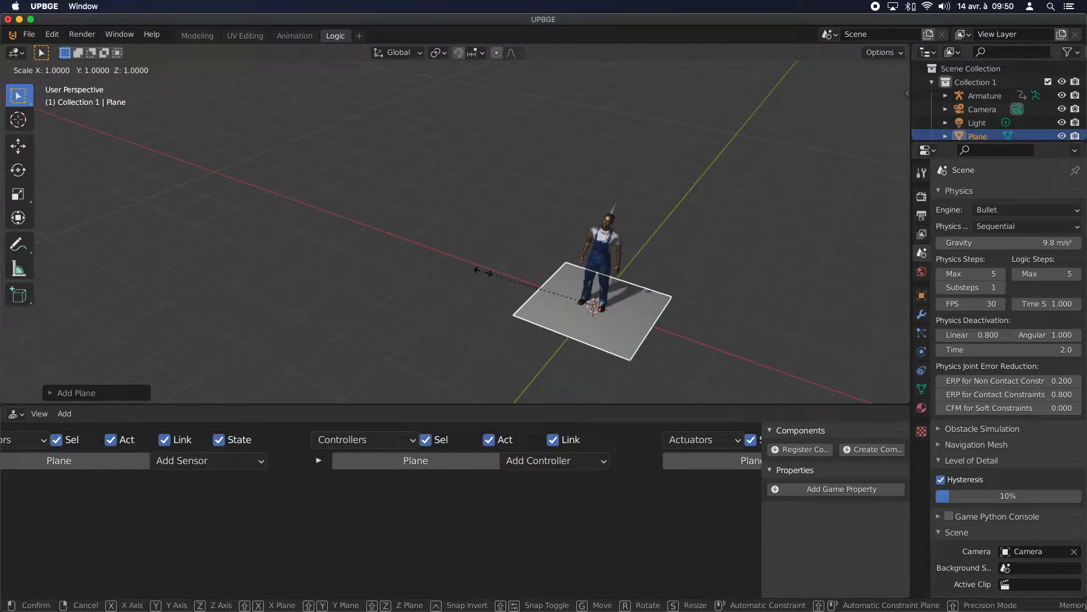
pyautogui.write('10')
pyautogui.press('Return')
pyautogui.scroll(-5, 529, 235)
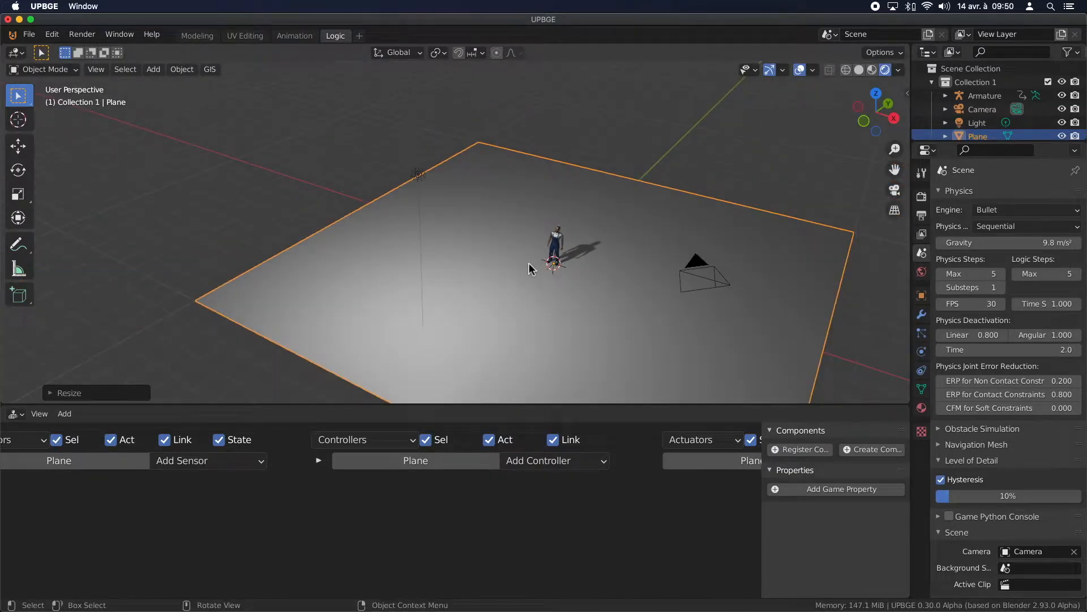
# - Rename the floor plane as SOL
pyautogui.scroll(-1, 524, 263)
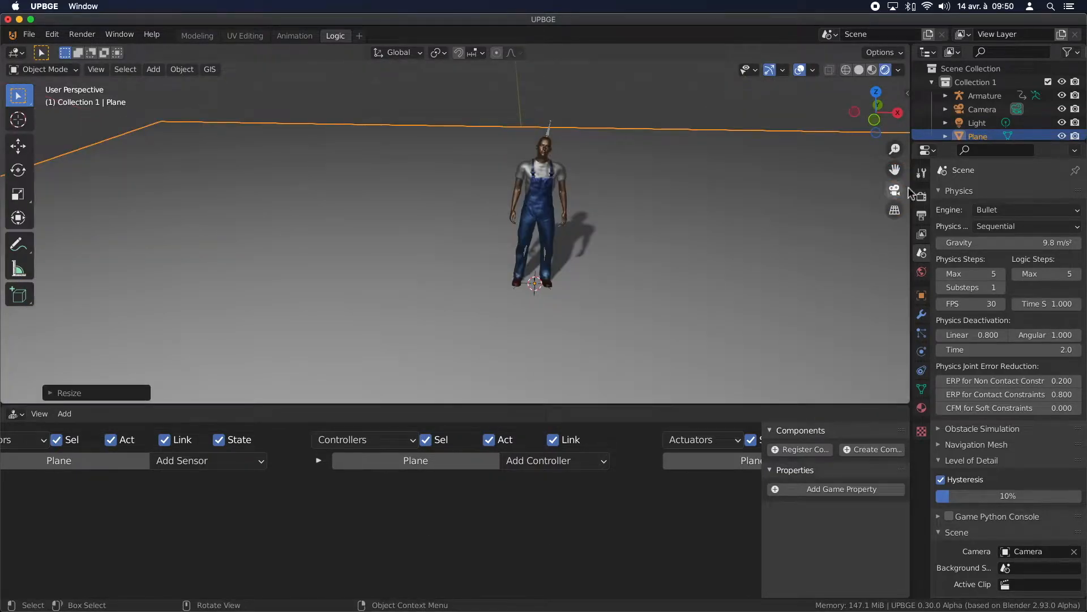
pyautogui.scroll(-1, 1060, 115)
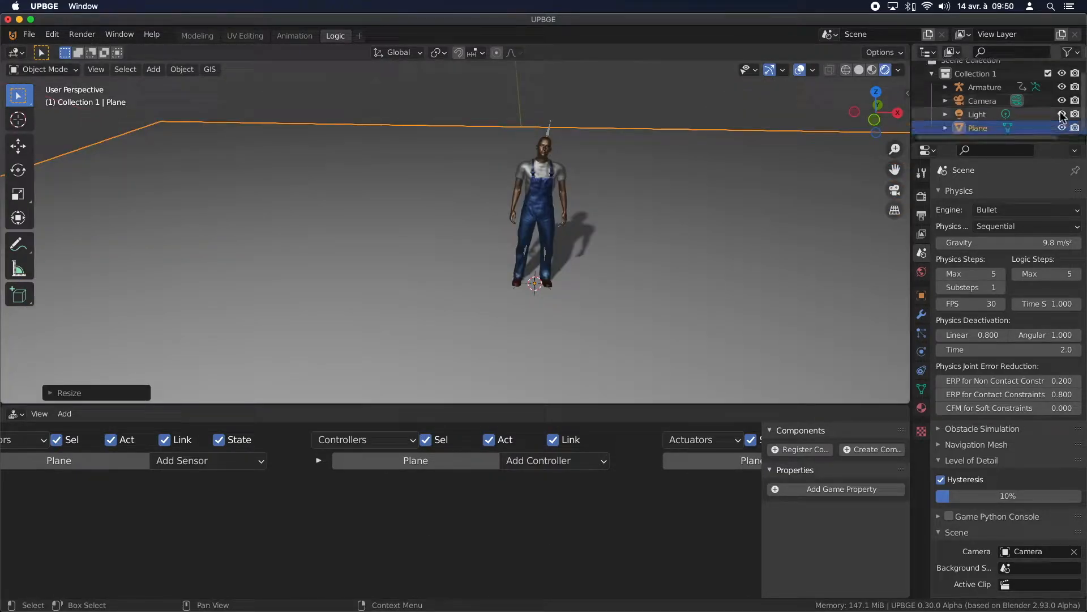
pyautogui.doubleClick(979, 127)
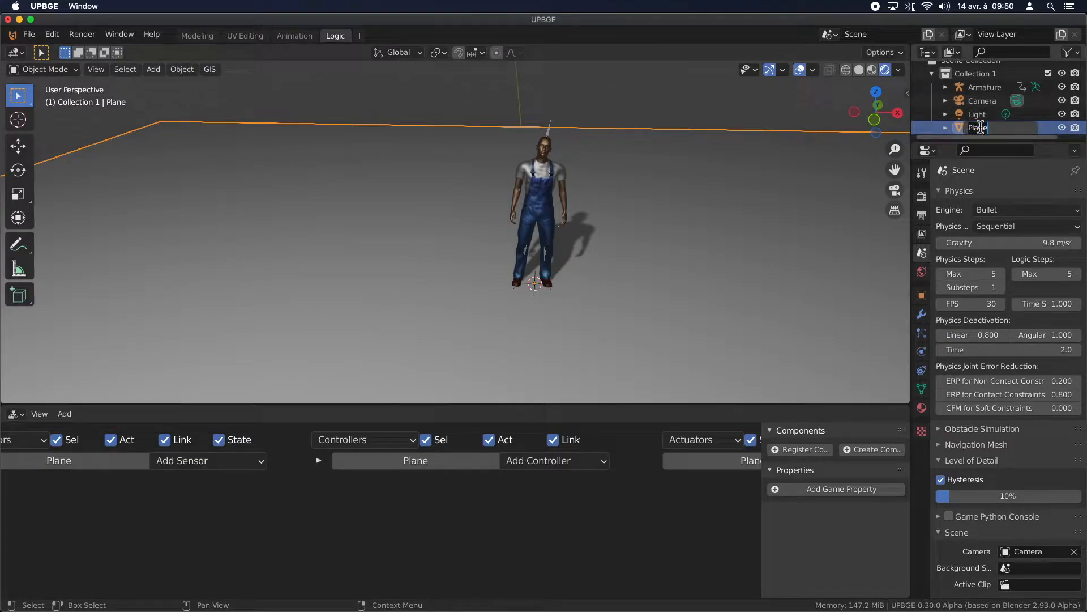
pyautogui.write('SOL')
pyautogui.press('Return')
# - Add a cylinder mesh at the character in front view and move it up until its base rests on the floor
pyautogui.scroll(-4, 518, 193)
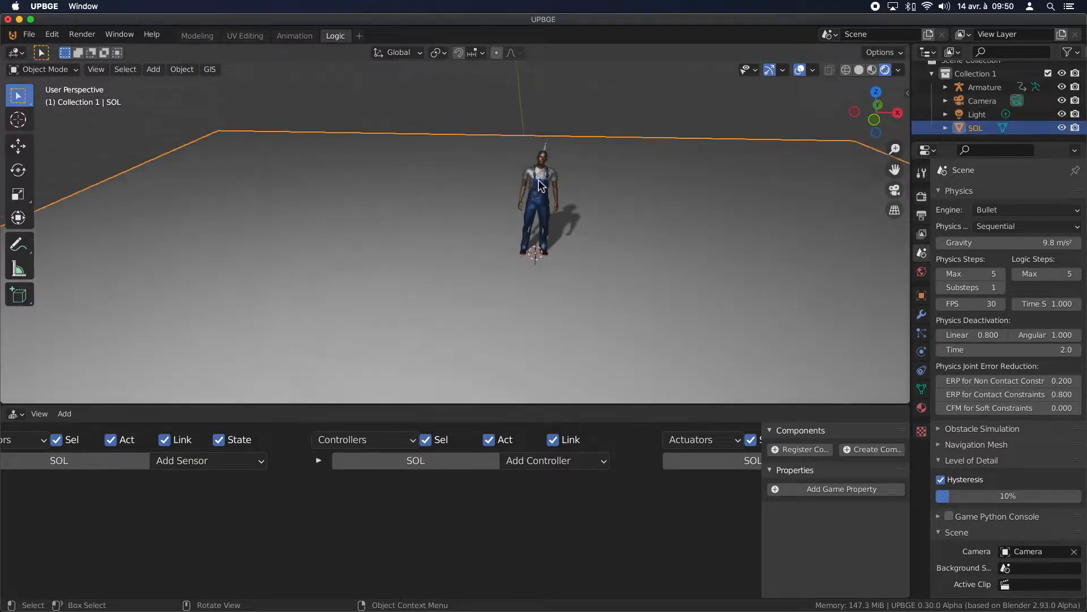
pyautogui.press('KP_1')
pyautogui.scroll(4, 523, 195)
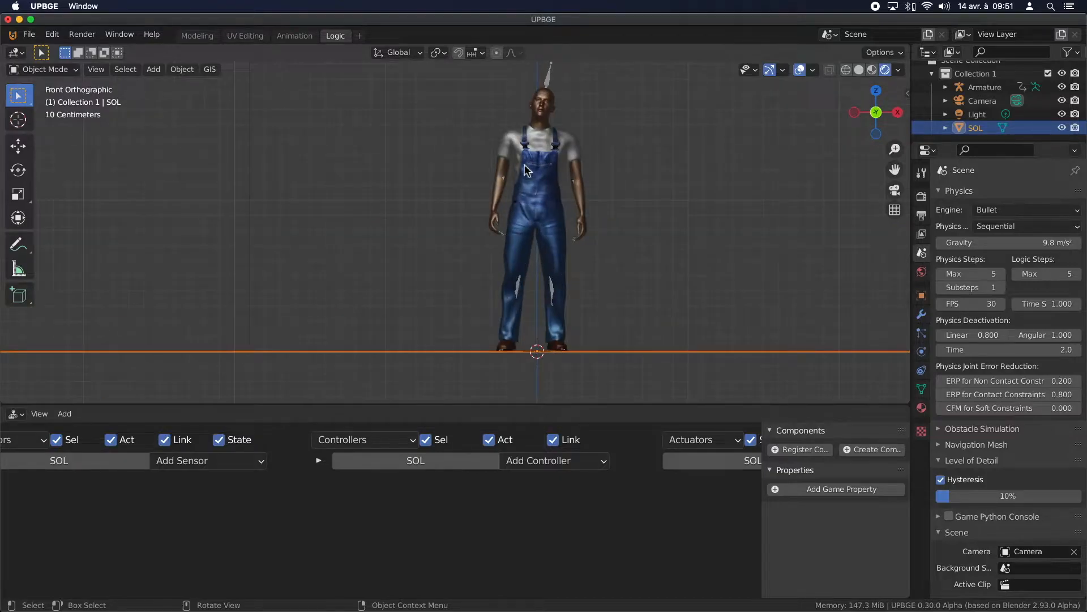
pyautogui.click(494, 230)
pyautogui.hotkey('shift', 'a')
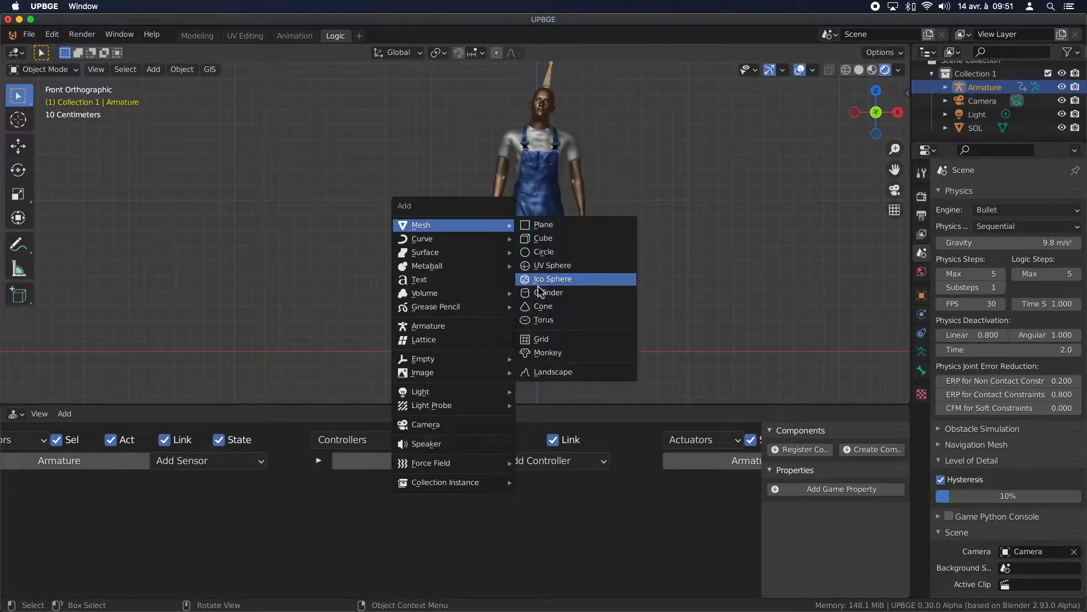
pyautogui.click(584, 291)
pyautogui.scroll(-4, 468, 273)
pyautogui.press('g')
pyautogui.press('Escape')
pyautogui.press('g')
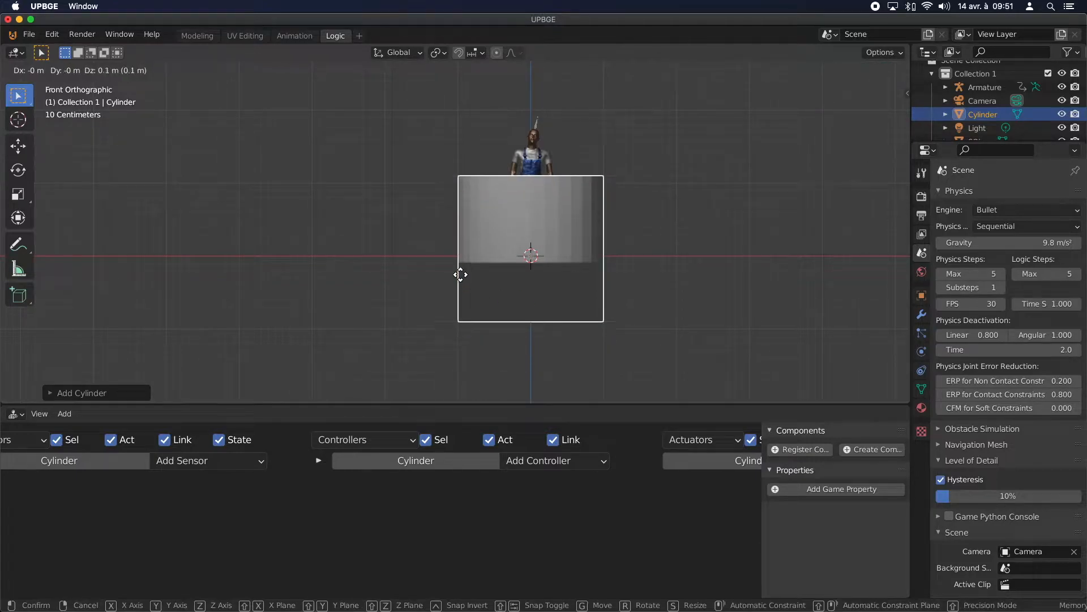
pyautogui.click(459, 213)
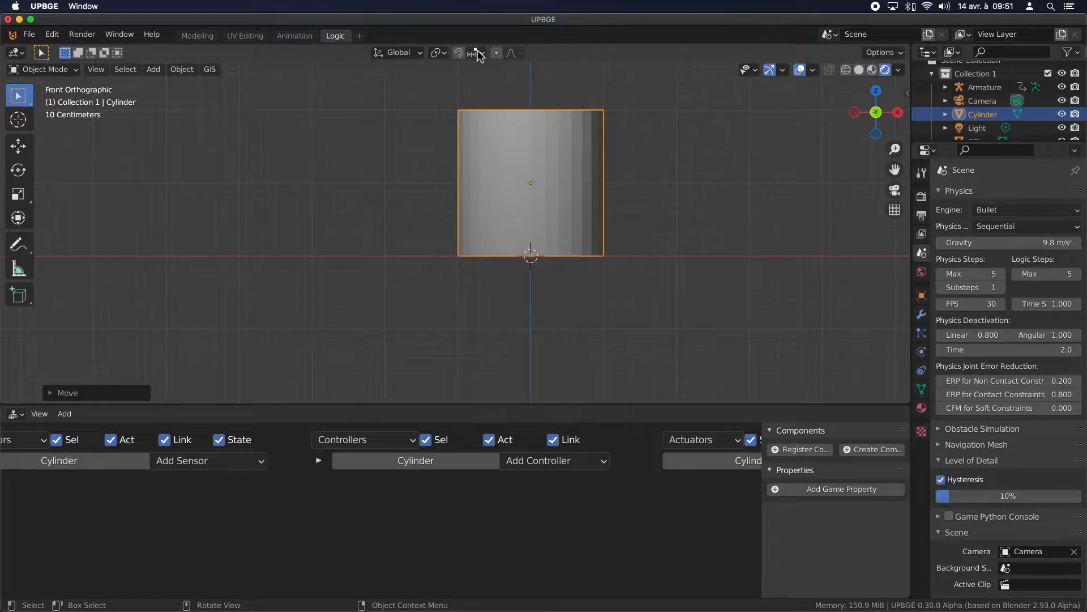
# - Set the transform pivot point to 3D Cursor and scale the cylinder down to about one fifth of its size
pyautogui.click(444, 54)
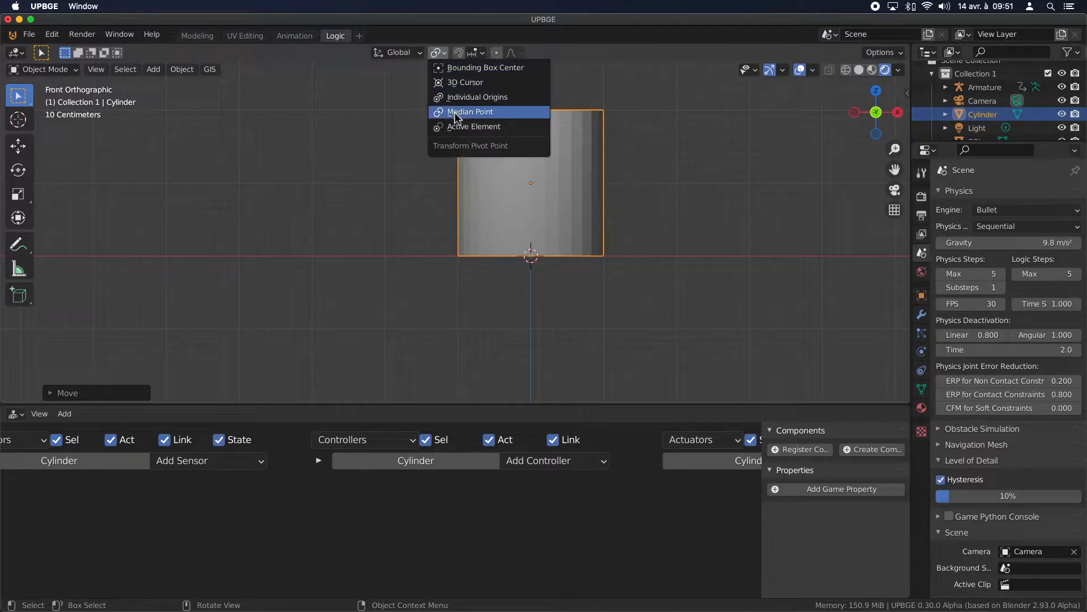
pyautogui.click(459, 85)
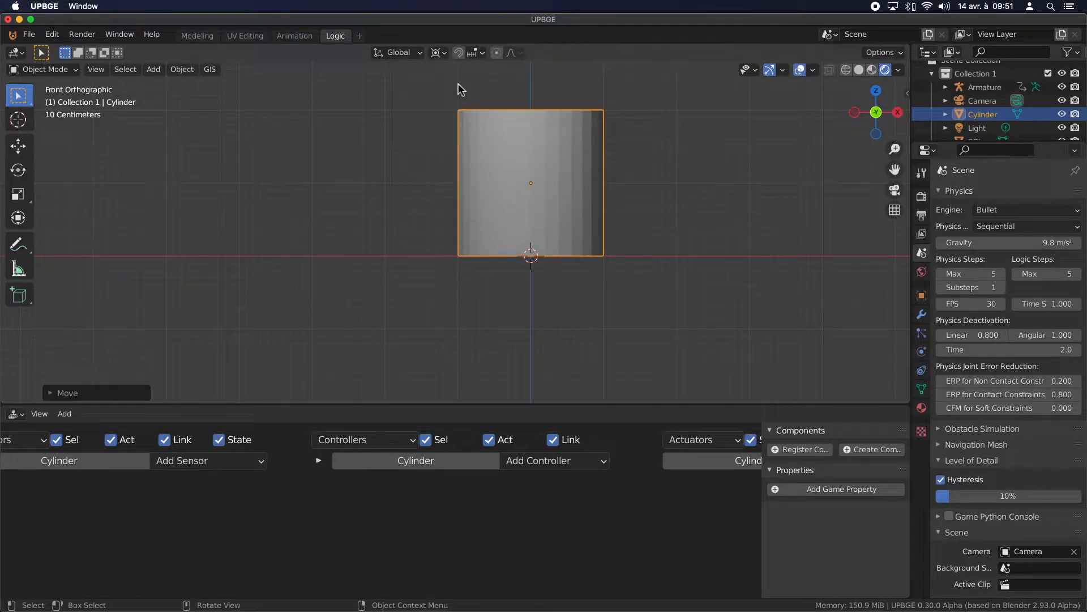
pyautogui.press('s')
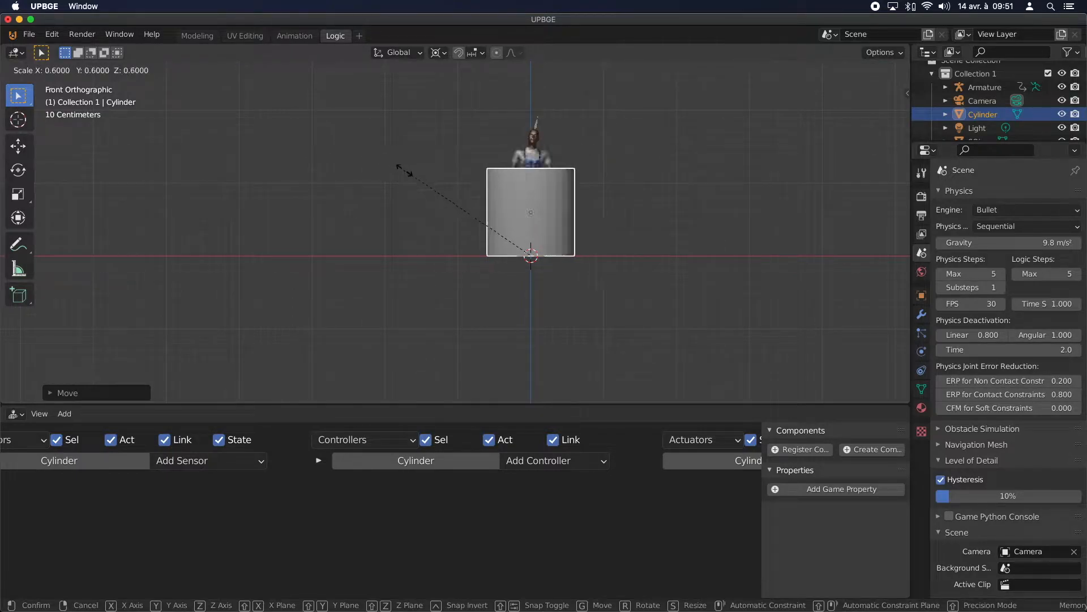
pyautogui.click(492, 223)
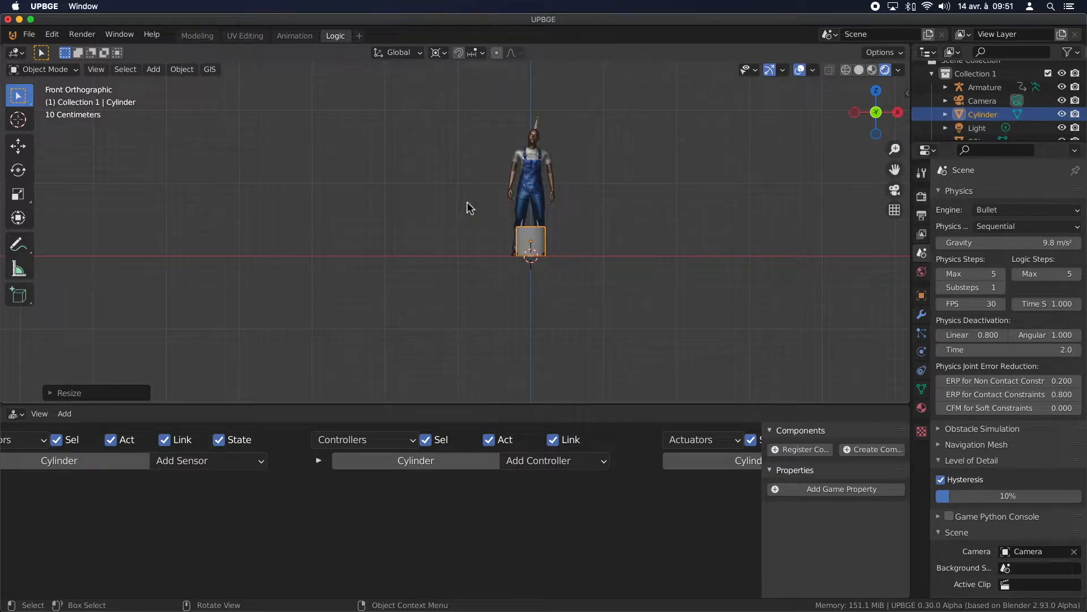
# - Stretch the cylinder along the Z axis by a factor of about 3.8, up to the character's neck
pyautogui.scroll(4, 531, 208)
pyautogui.keyDown('shift'); pyautogui.moveTo(408, 157); pyautogui.dragTo(417, 247, button='middle'); pyautogui.keyUp('shift')
pyautogui.press('s')
pyautogui.rightClick(430, 190)
pyautogui.press('s')
pyautogui.press('z')
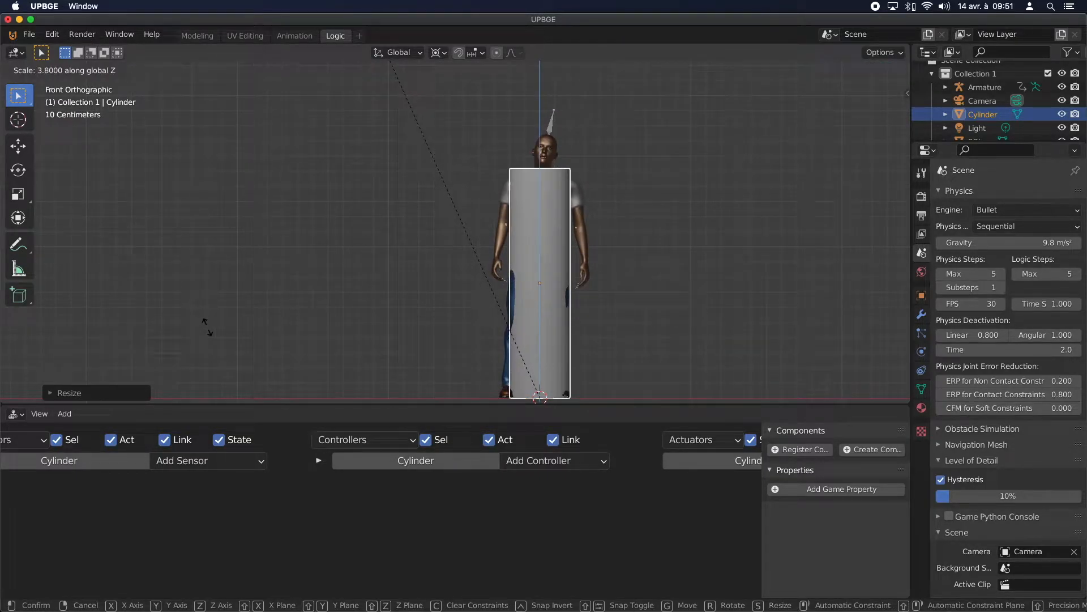
pyautogui.click(221, 365)
# - Give the cylinder an Always sensor, an And controller and a Visibility actuator, and link the three logic bricks
pyautogui.scroll(-5, 222, 368)
pyautogui.moveTo(533, 281)
pyautogui.mouseDown(button='middle')
pyautogui.moveTo(518, 244)
pyautogui.moveTo(545, 267)
pyautogui.mouseUp(button='middle')
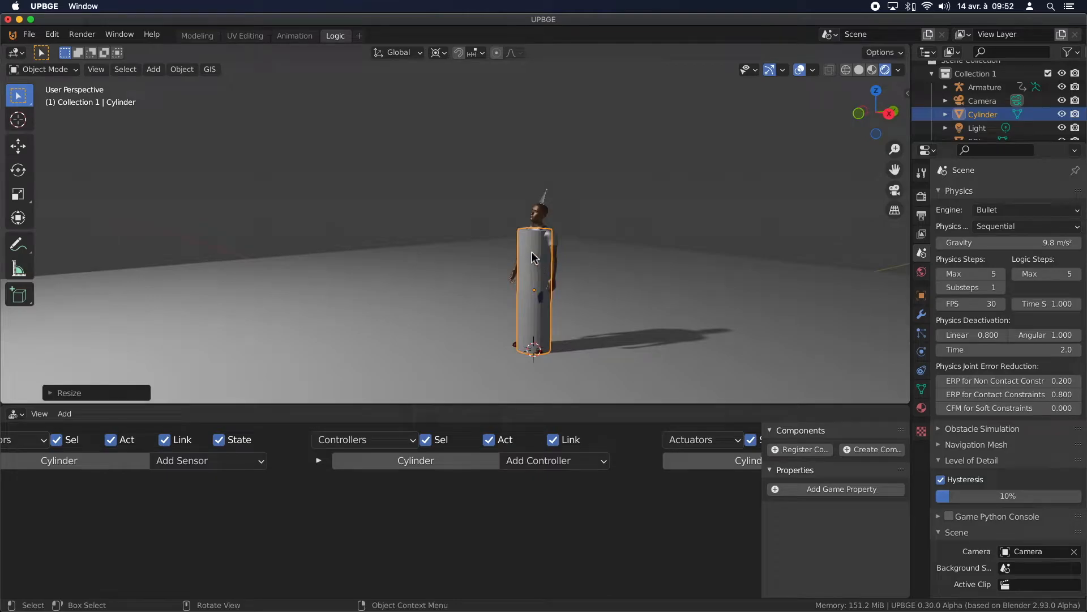
pyautogui.click(208, 461)
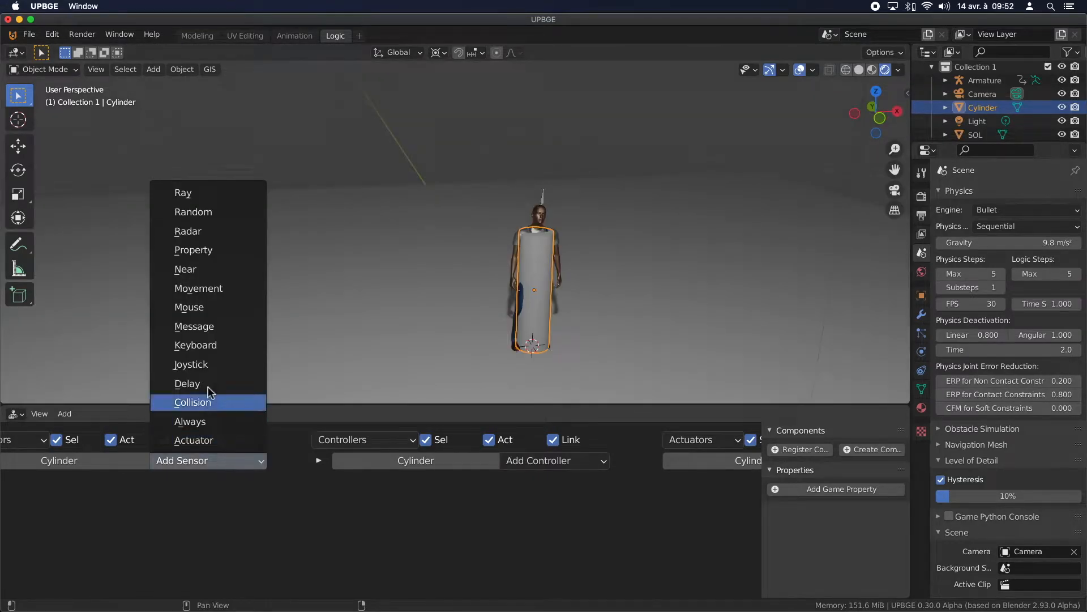
pyautogui.click(212, 420)
pyautogui.scroll(-2, 404, 509)
pyautogui.click(442, 453)
pyautogui.click(422, 464)
pyautogui.click(716, 453)
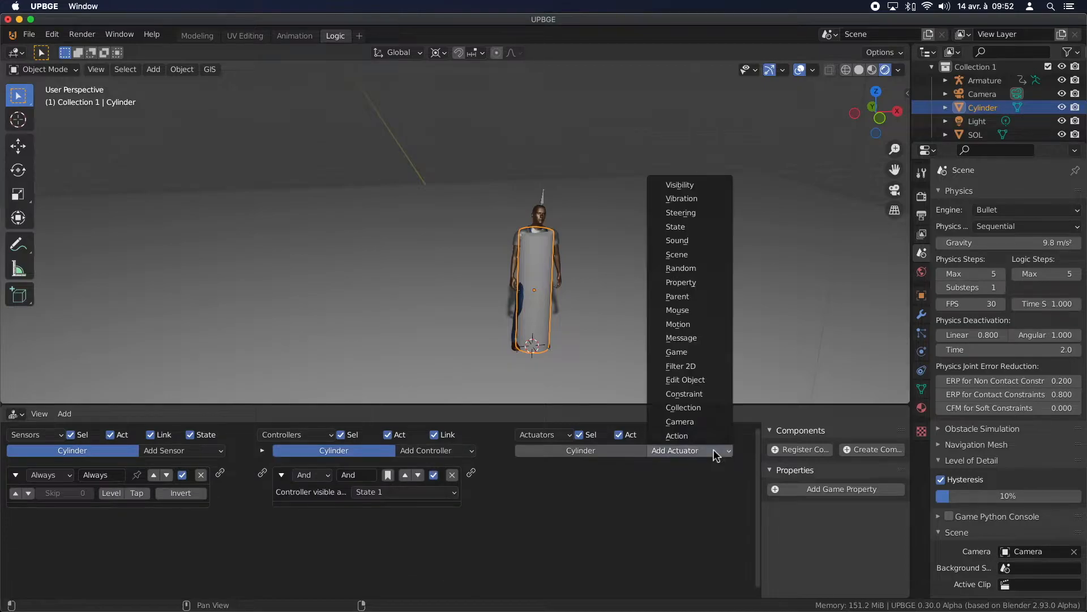
pyautogui.click(691, 193)
pyautogui.moveTo(219, 472); pyautogui.dragTo(263, 473)
pyautogui.moveTo(471, 473); pyautogui.dragTo(519, 475)
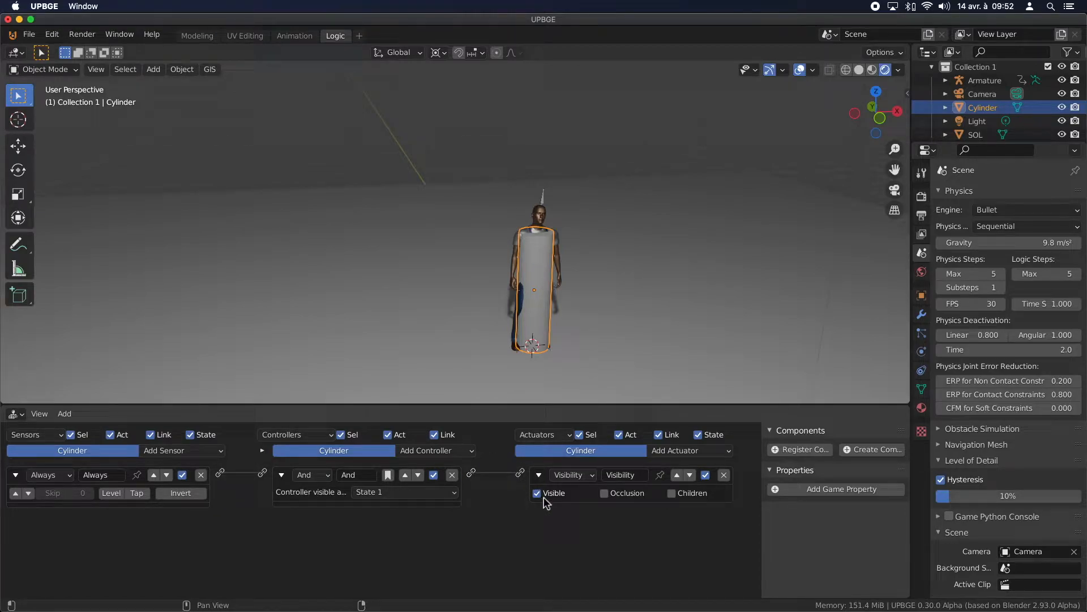
# - Turn off Visible in the cylinder's Visibility actuator and test it with a short game run
pyautogui.click(537, 492)
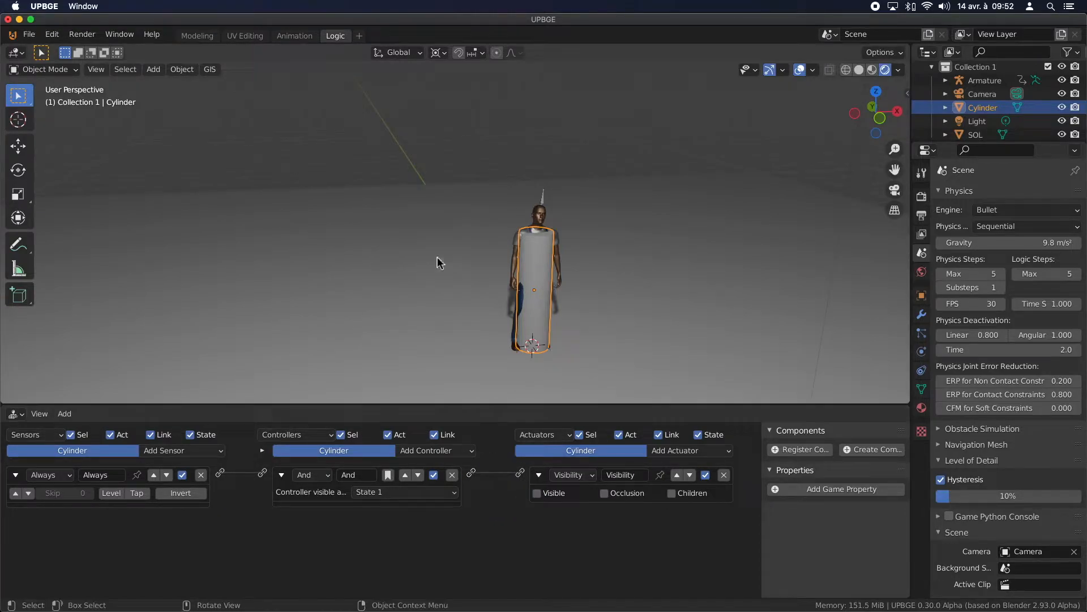
pyautogui.press('p')
pyautogui.press('Escape')
# - Parent the character's armature to the cylinder with the Object option and check the link by trying to move the cylinder
pyautogui.click(503, 208)
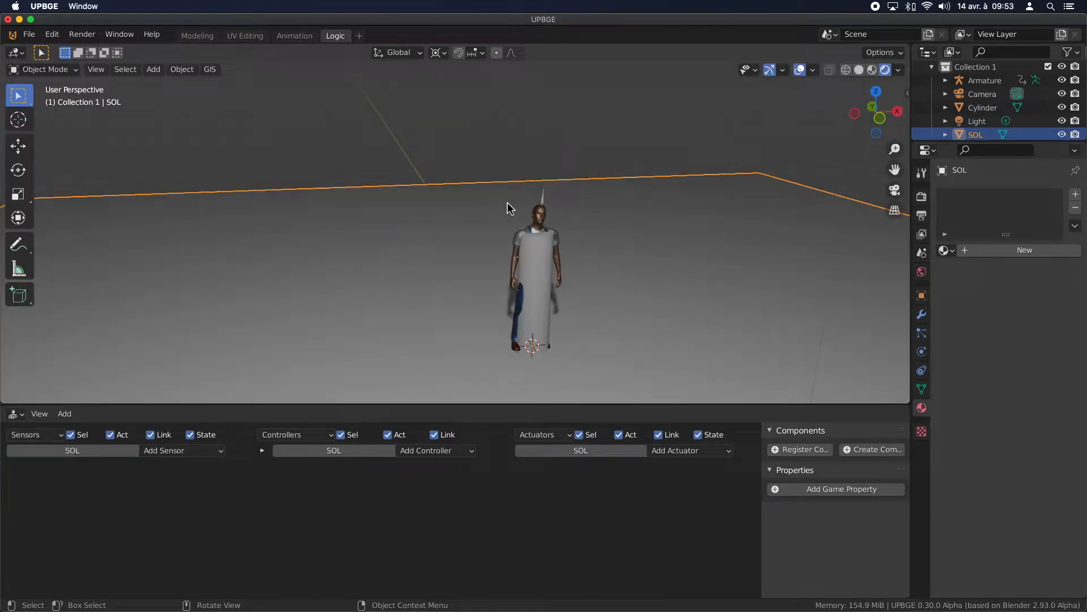
pyautogui.click(532, 269)
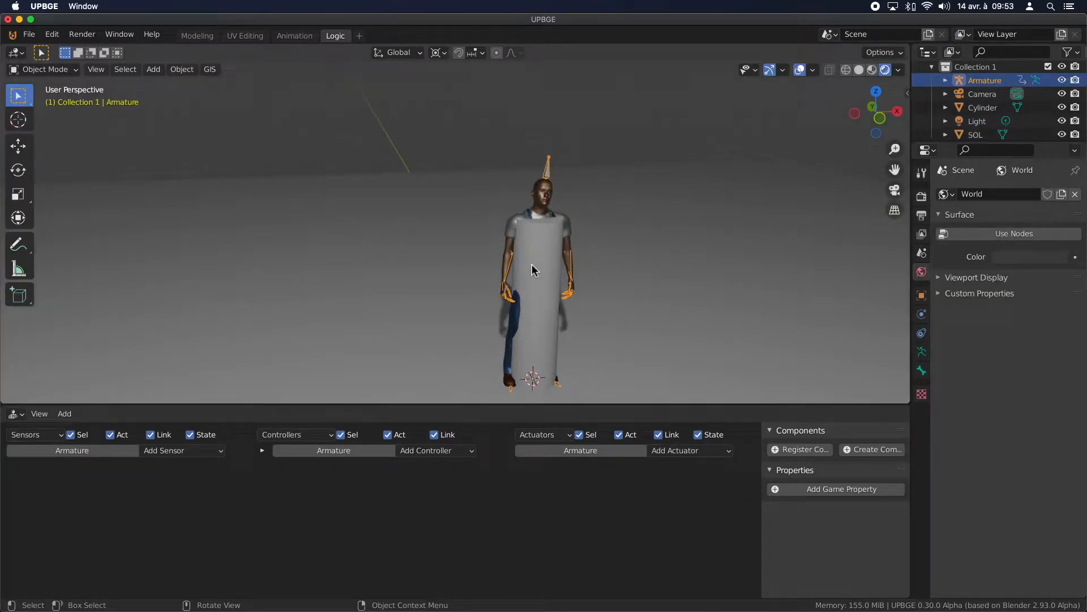
pyautogui.click(541, 252)
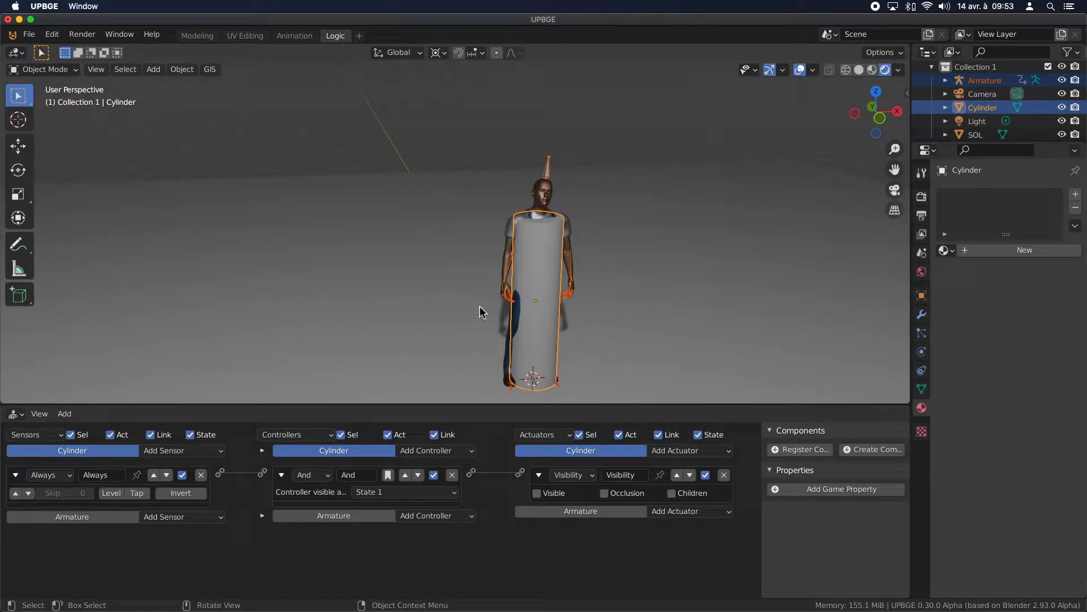
pyautogui.hotkey('ctrl', 'p')
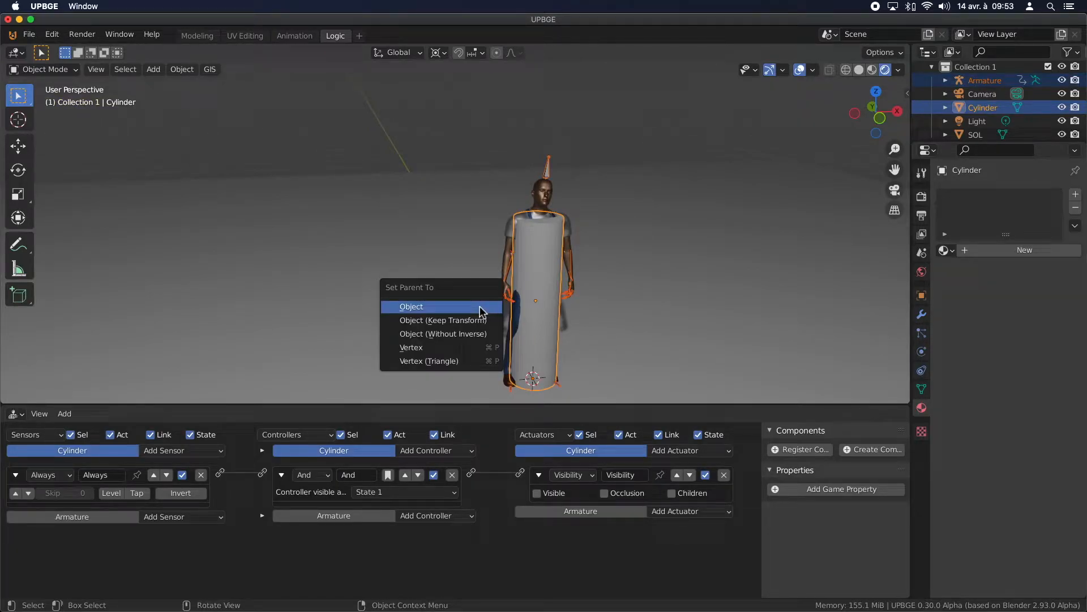
pyautogui.click(480, 311)
pyautogui.click(536, 227)
pyautogui.click(541, 245)
pyautogui.press('g')
pyautogui.press('Escape')
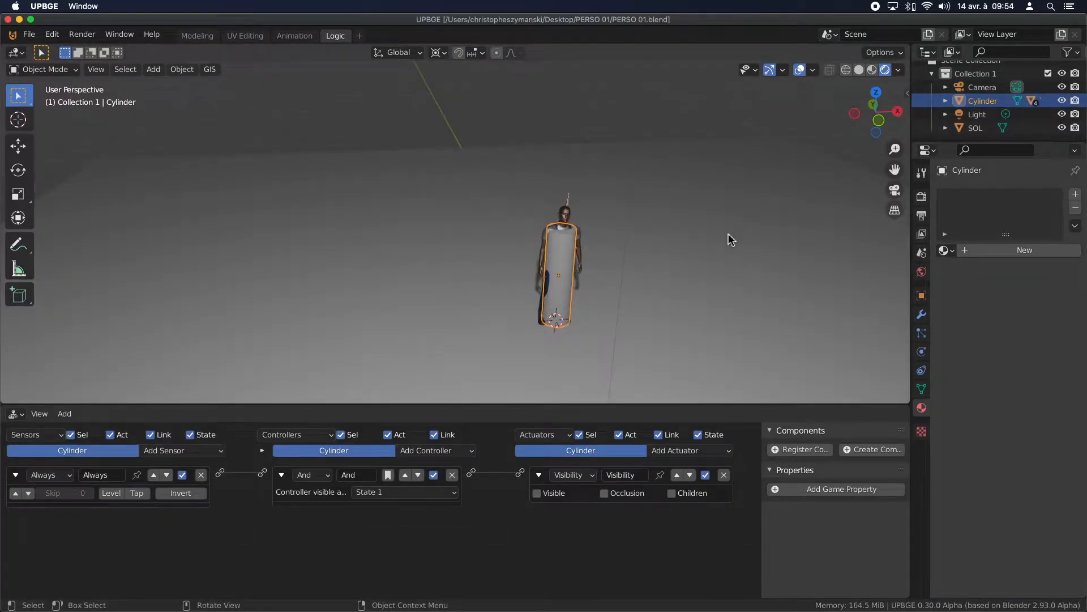
# - Set the cylinder's game physics type to Character and test it with a short game run
pyautogui.click(578, 264)
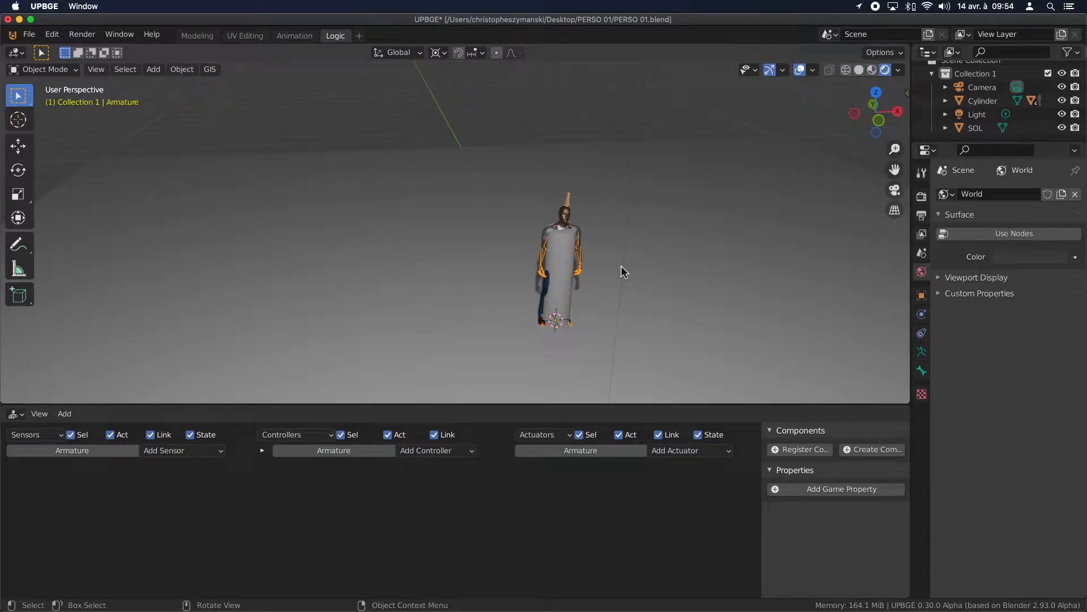
pyautogui.click(569, 248)
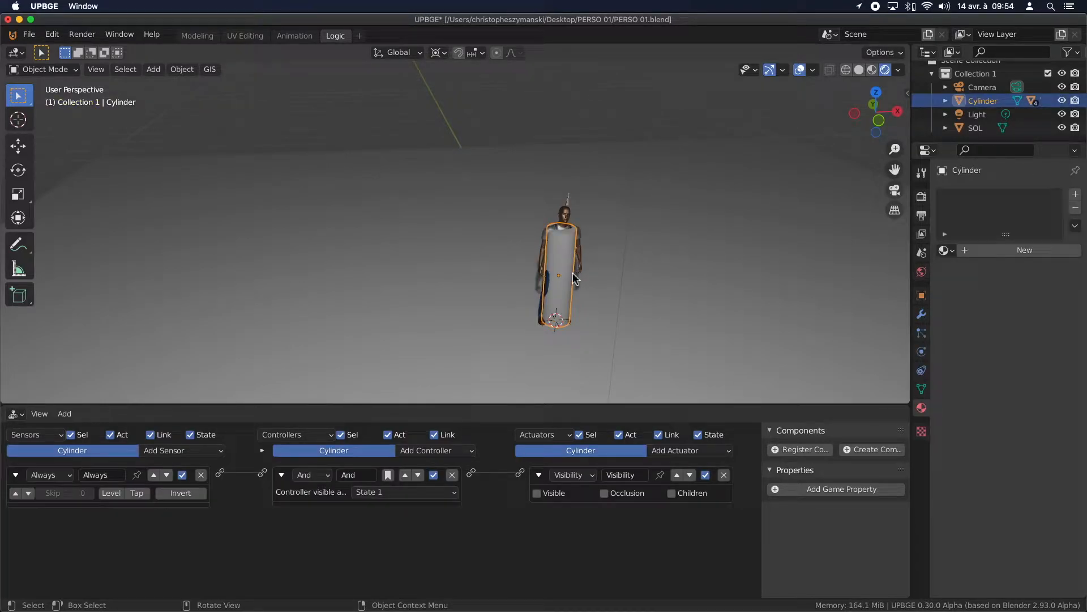
pyautogui.click(922, 351)
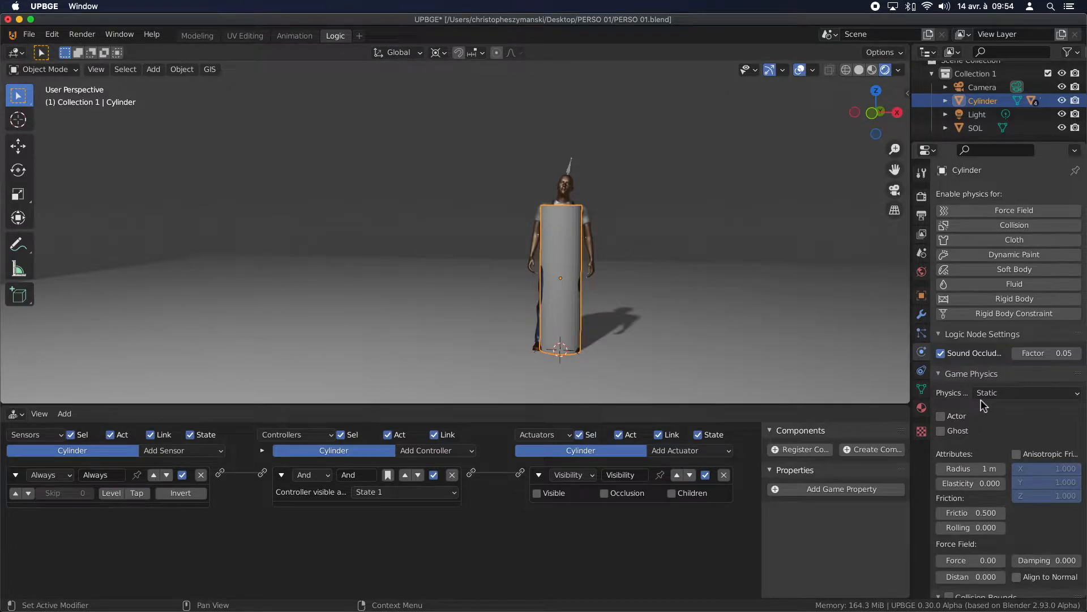
pyautogui.click(1010, 393)
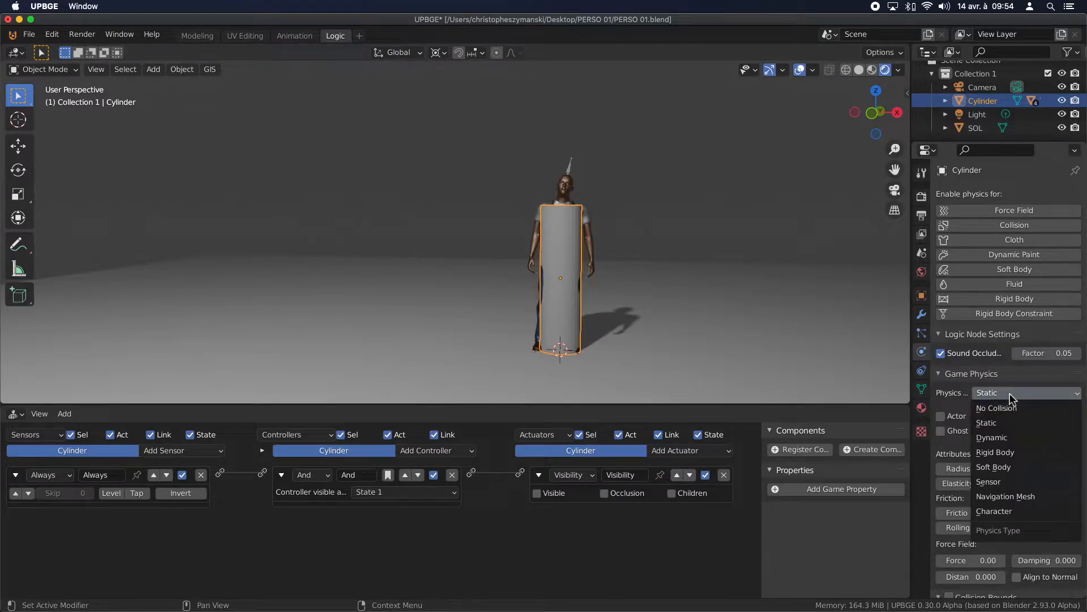
pyautogui.click(1007, 512)
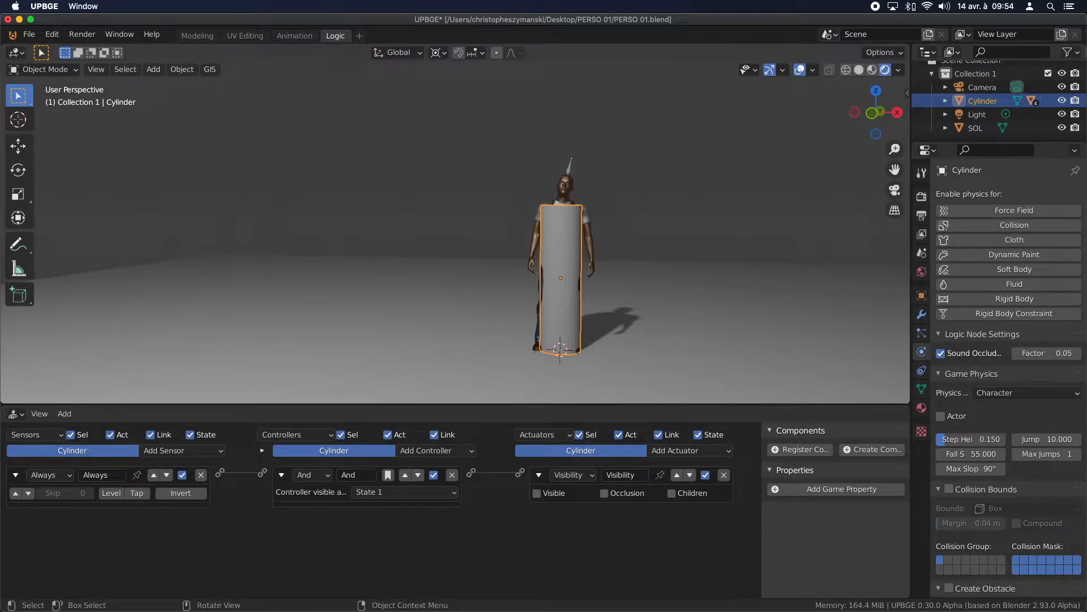
pyautogui.press('p')
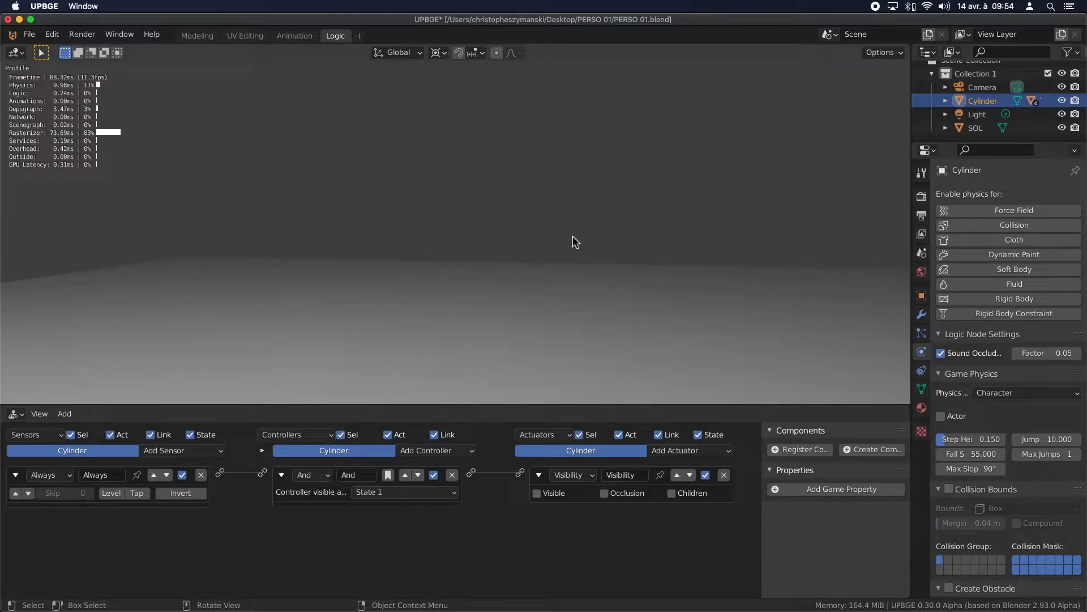
pyautogui.press('Escape')
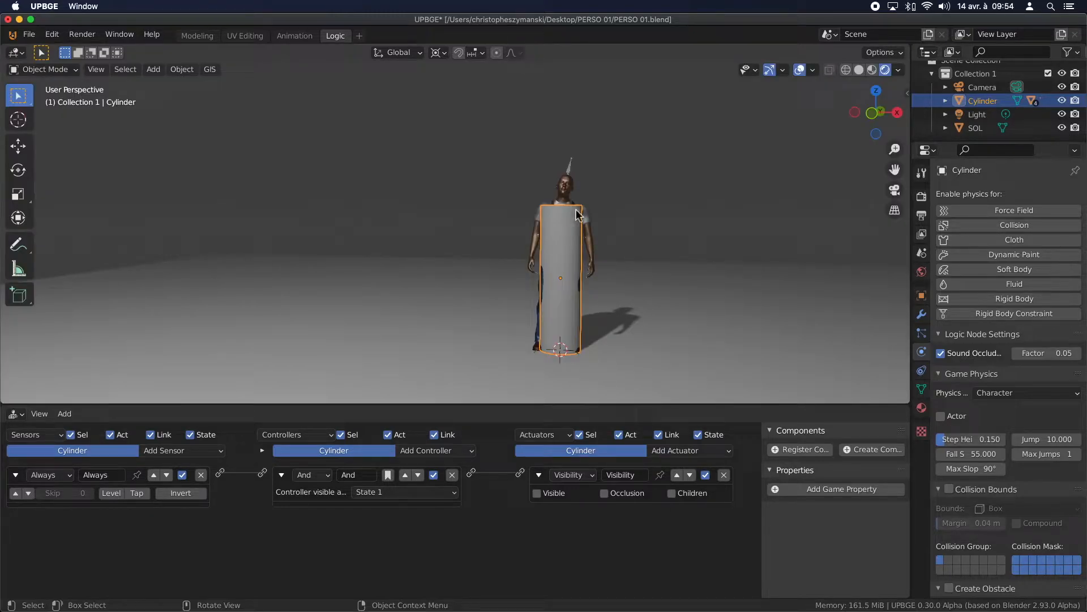
# - Switch to the Modeling workspace and display the character and cylinder in wireframe from the front
pyautogui.scroll(5, 577, 204)
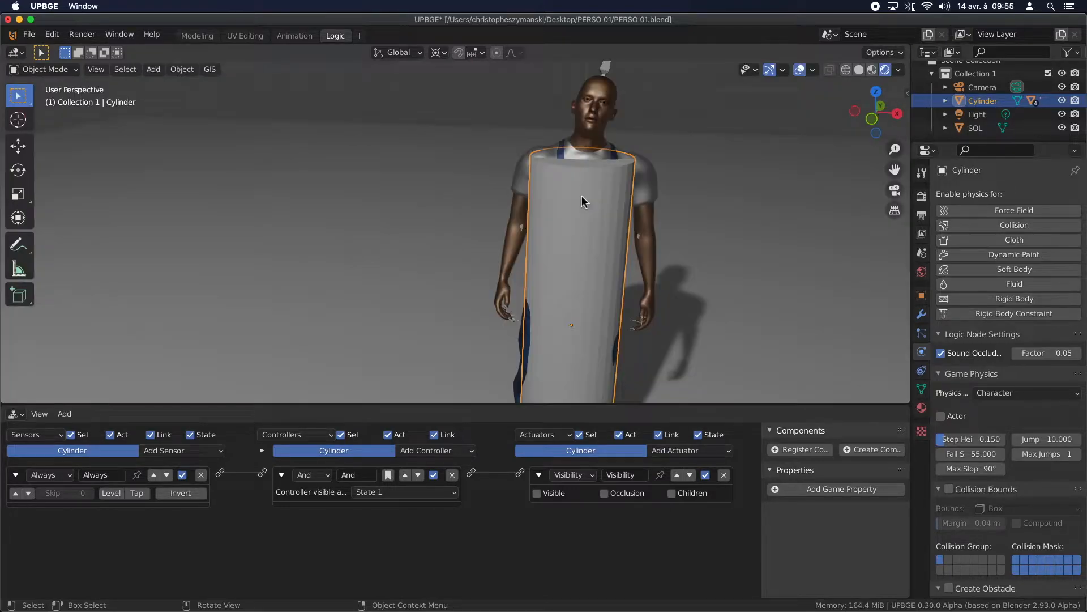
pyautogui.moveTo(629, 179); pyautogui.dragTo(593, 176, button='middle')
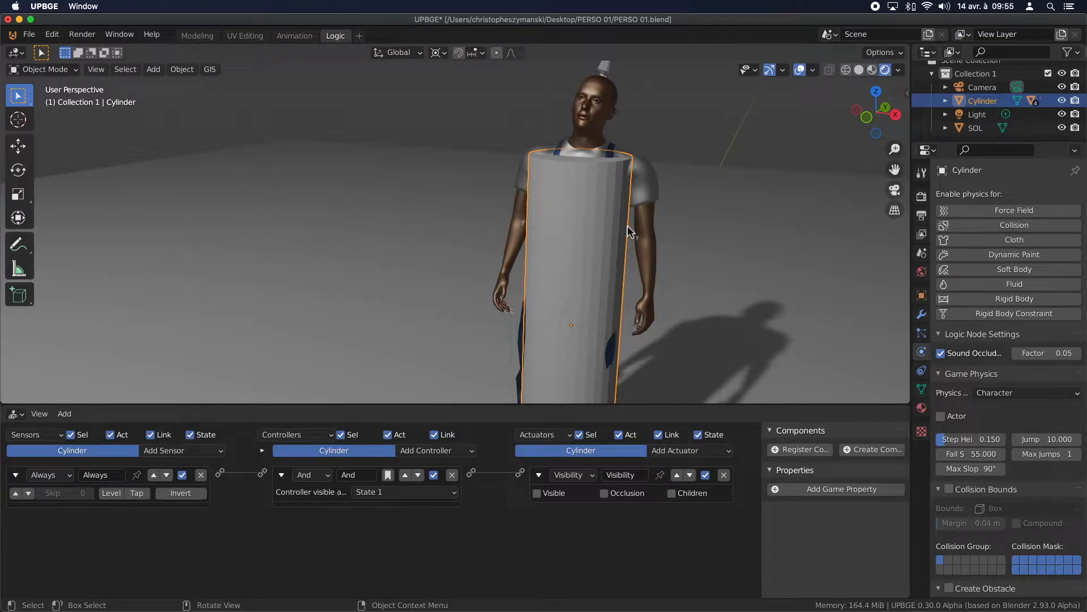
pyautogui.press('KP_1')
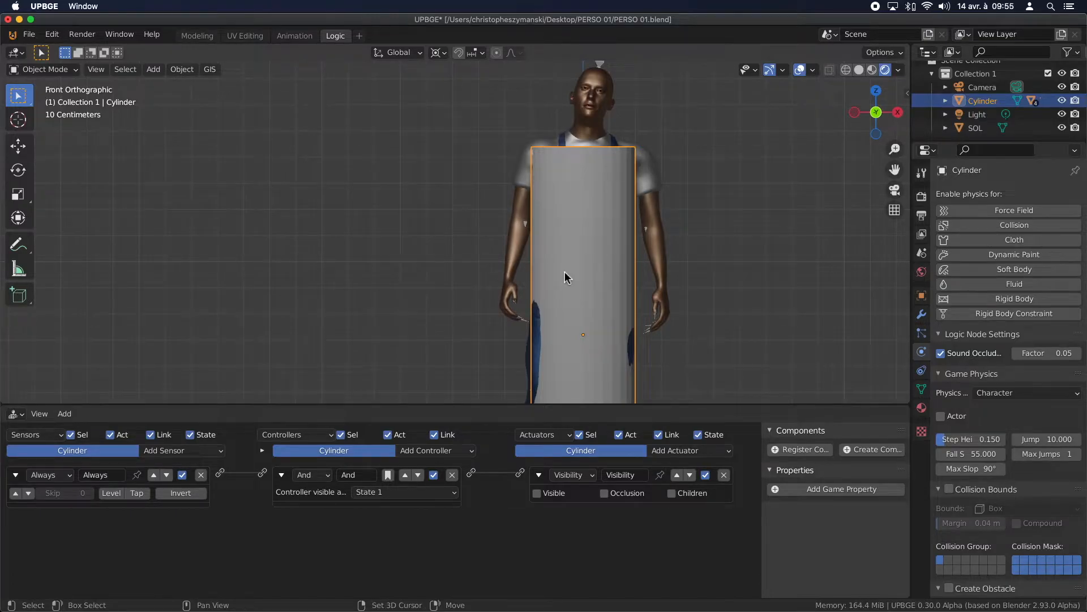
pyautogui.keyDown('shift'); pyautogui.moveTo(565, 270); pyautogui.dragTo(549, 188, button='middle'); pyautogui.keyUp('shift')
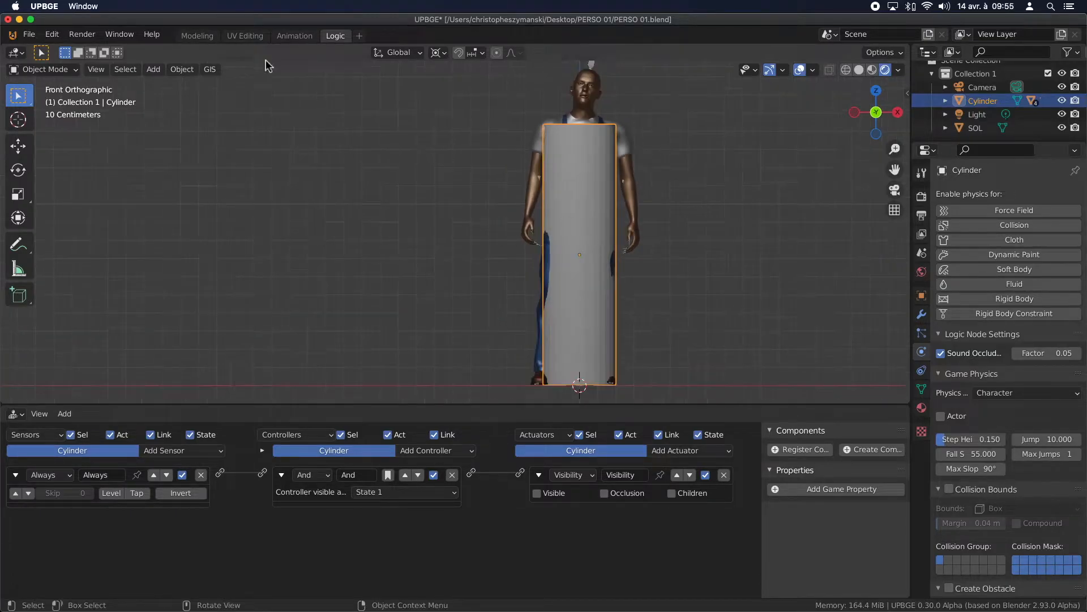
pyautogui.click(199, 36)
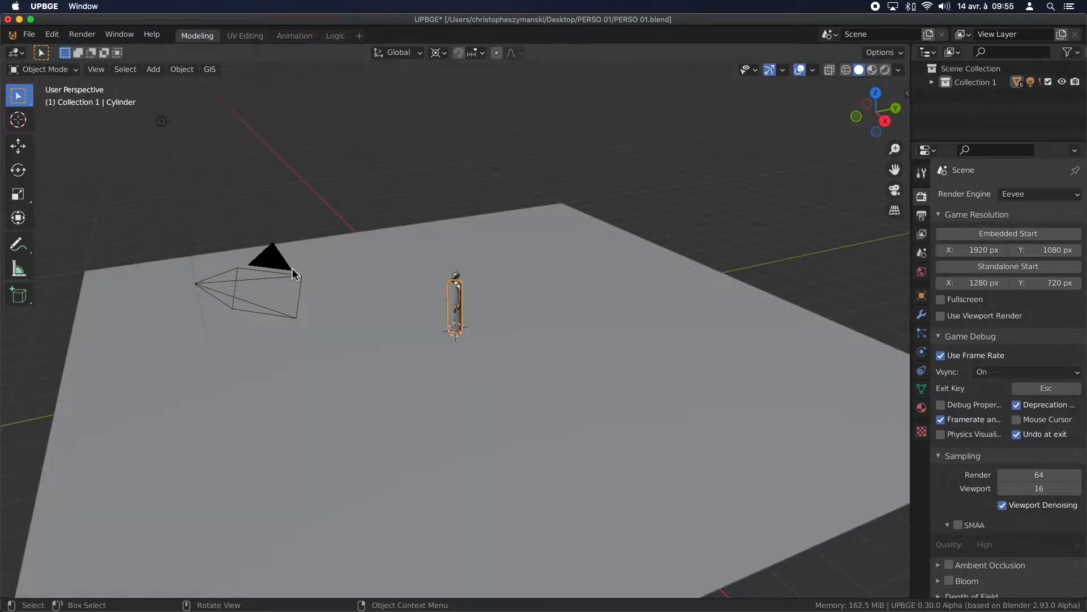
pyautogui.press('KP_1')
pyautogui.scroll(7, 455, 310)
pyautogui.keyDown('shift'); pyautogui.moveTo(455, 309); pyautogui.dragTo(474, 314, button='middle'); pyautogui.keyUp('shift')
pyautogui.press('z')
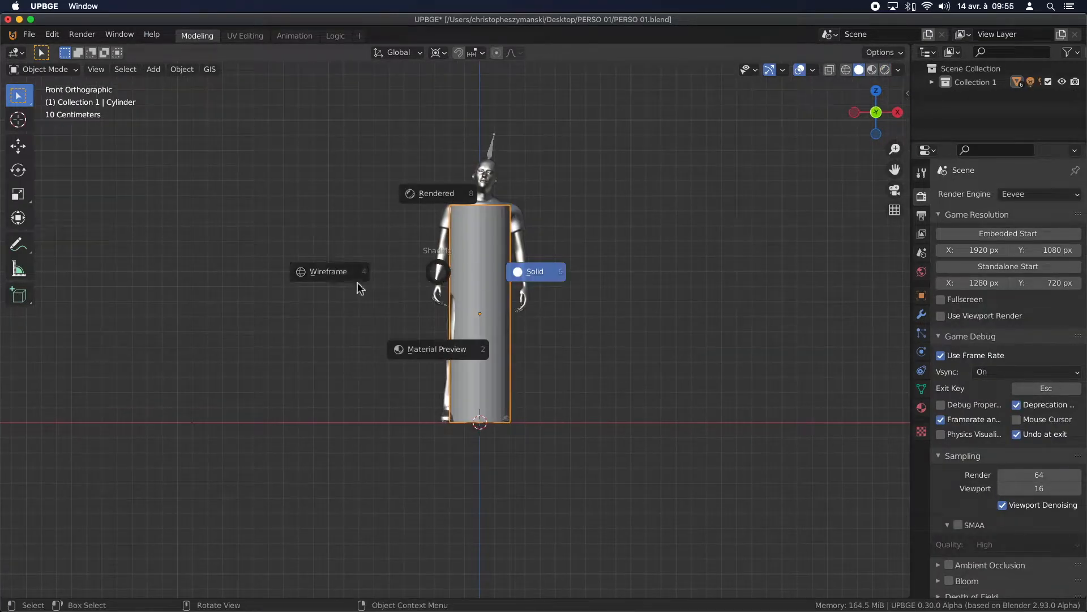
pyautogui.click(321, 274)
pyautogui.scroll(7, 468, 417)
# - Set the game physics type of the character's shoes mesh to No Collision
pyautogui.click(411, 466)
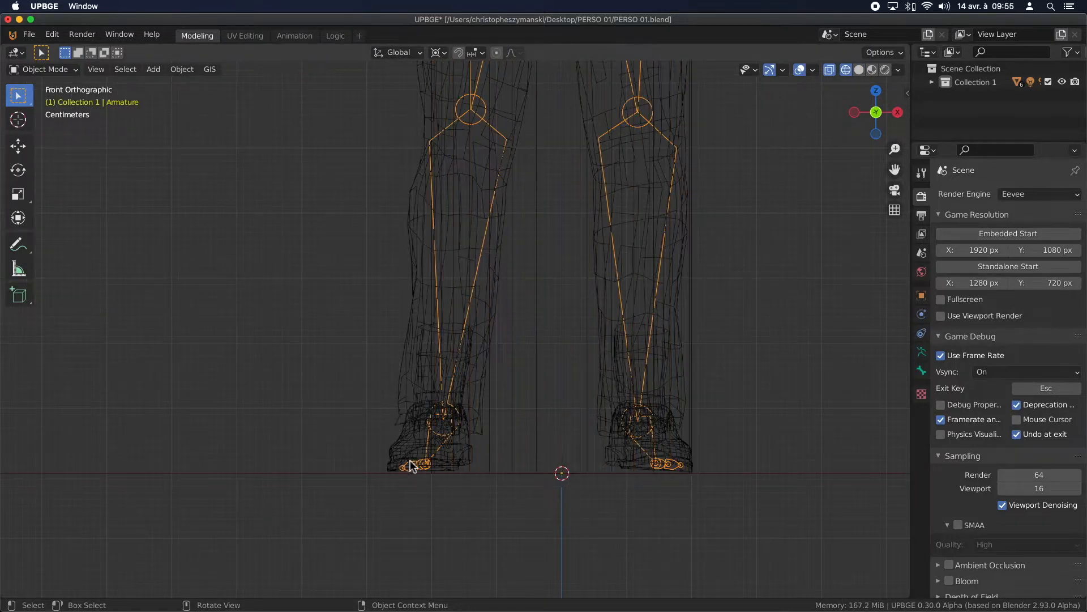
pyautogui.click(462, 465)
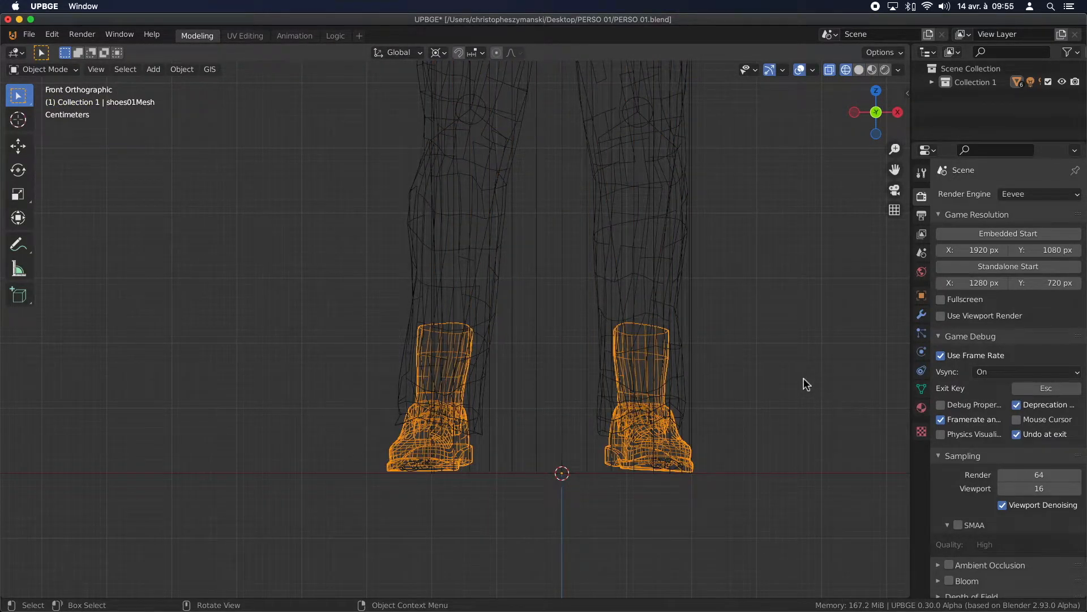
pyautogui.scroll(-6, 798, 377)
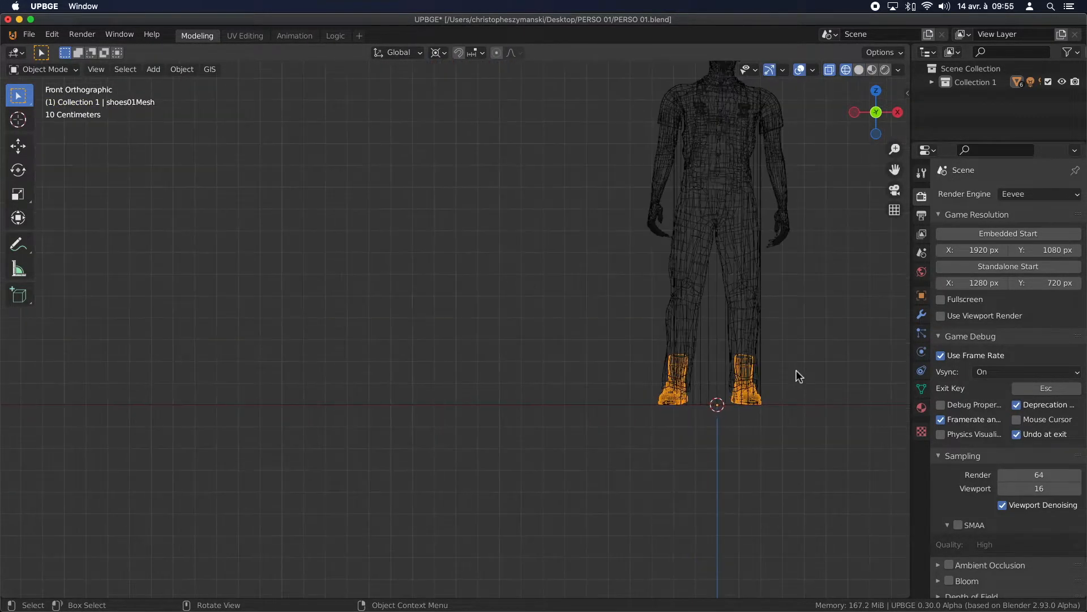
pyautogui.click(922, 354)
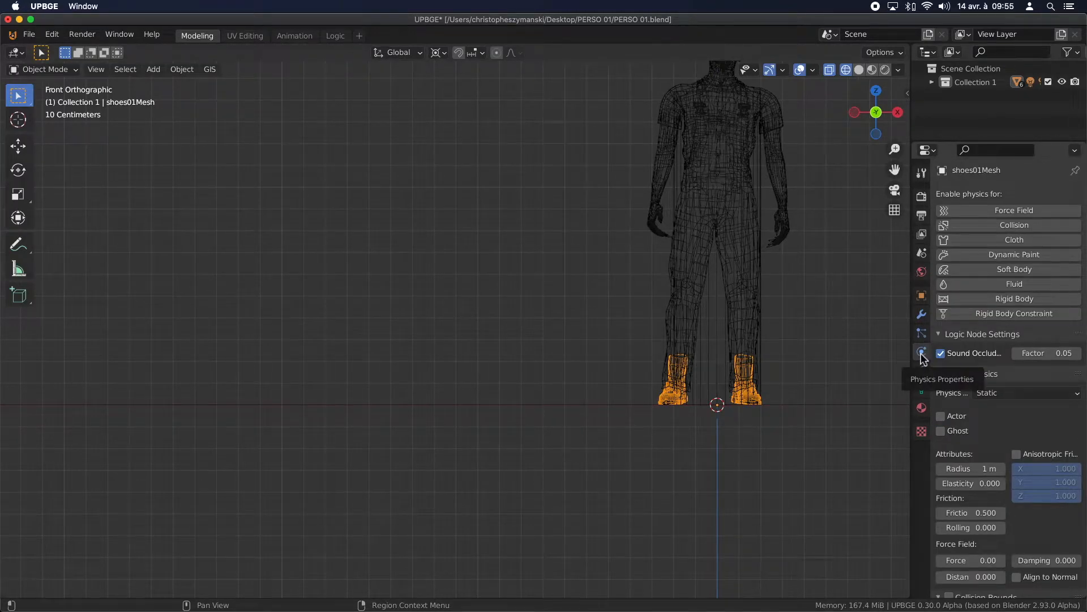
pyautogui.click(921, 372)
pyautogui.click(921, 354)
pyautogui.click(1000, 393)
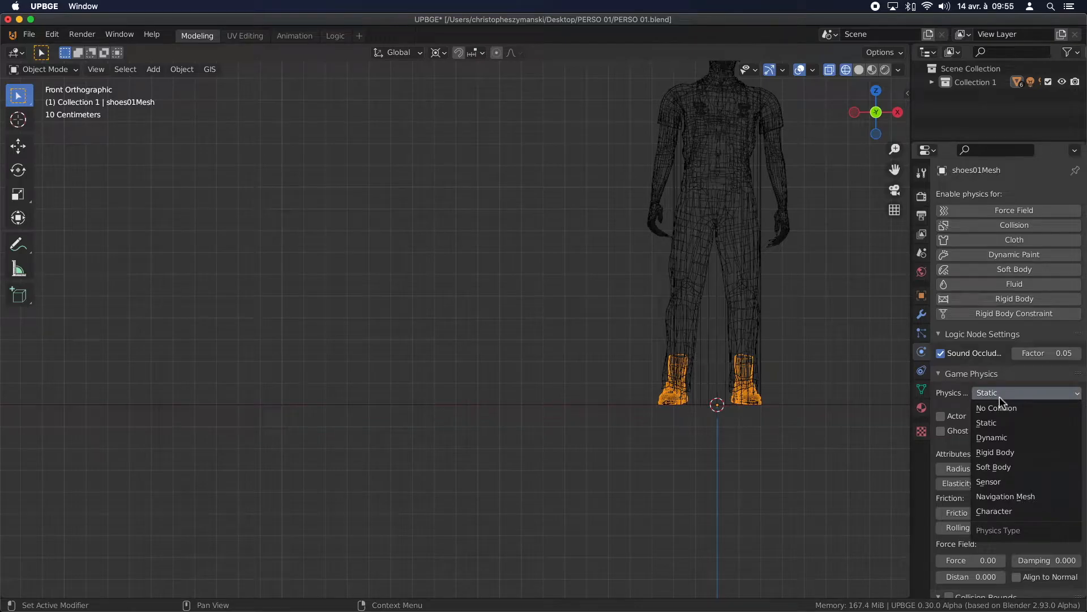
pyautogui.click(1001, 409)
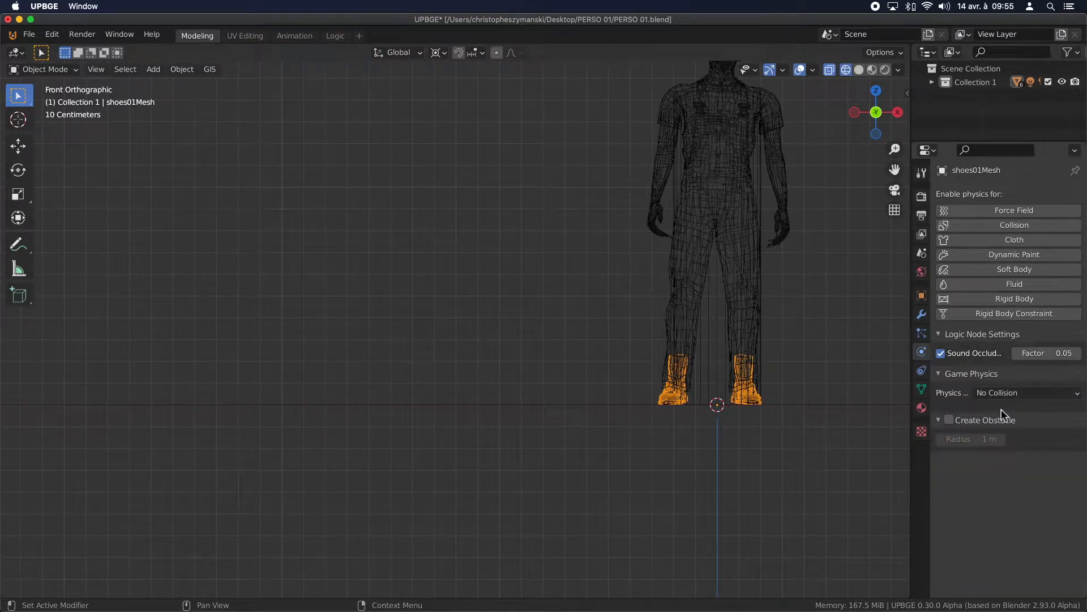
# - Set the game physics type of the character's work suit mesh to No Collision
pyautogui.click(678, 334)
pyautogui.scroll(6, 677, 334)
pyautogui.scroll(-5, 756, 377)
pyautogui.scroll(4, 747, 256)
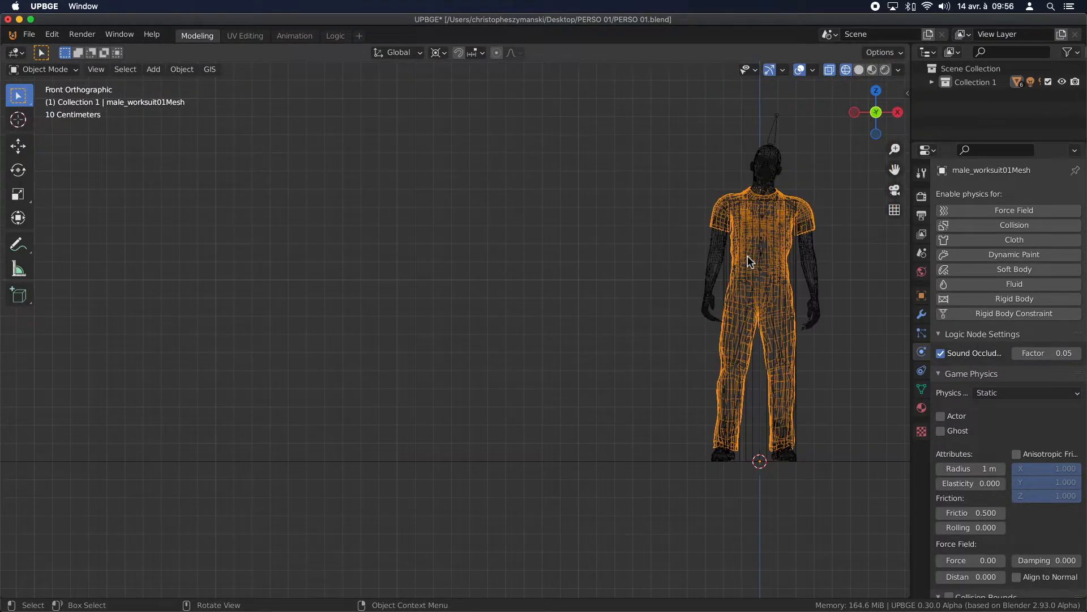
pyautogui.scroll(6, 657, 157)
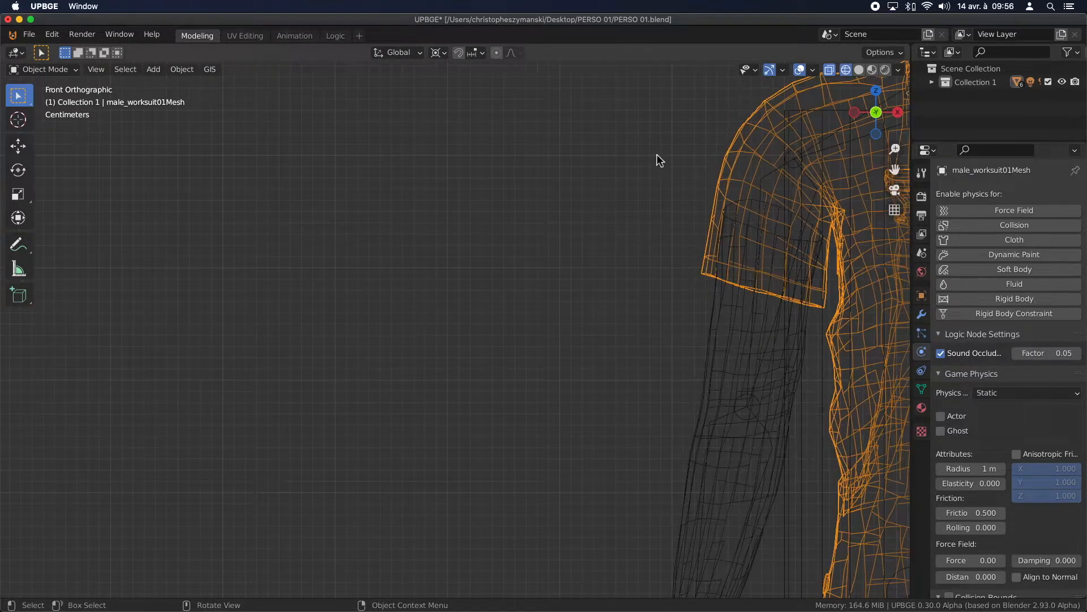
pyautogui.scroll(-6, 717, 229)
pyautogui.click(1014, 396)
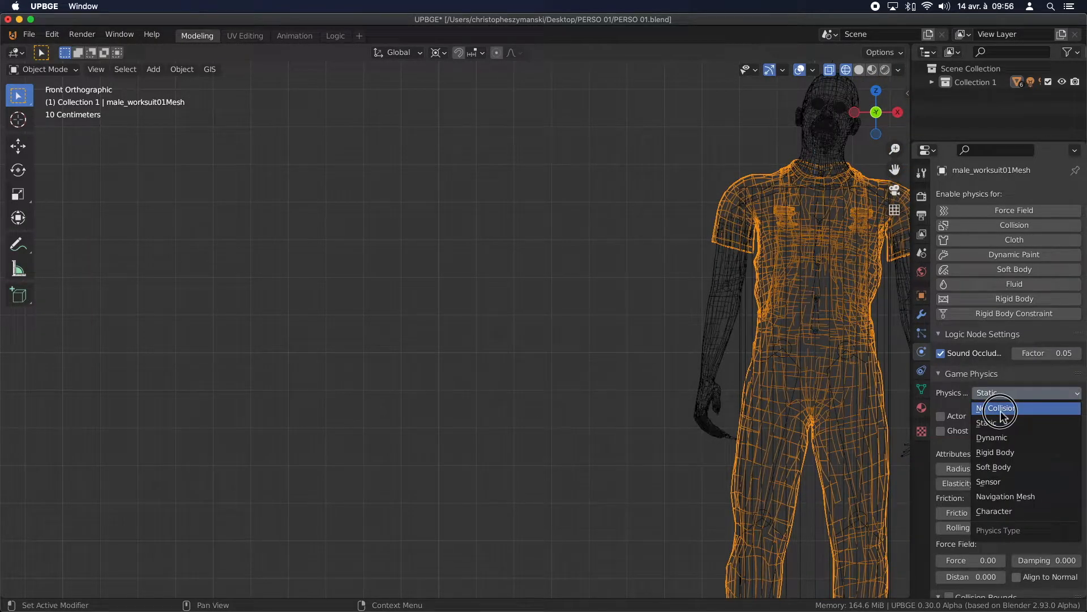
pyautogui.click(998, 408)
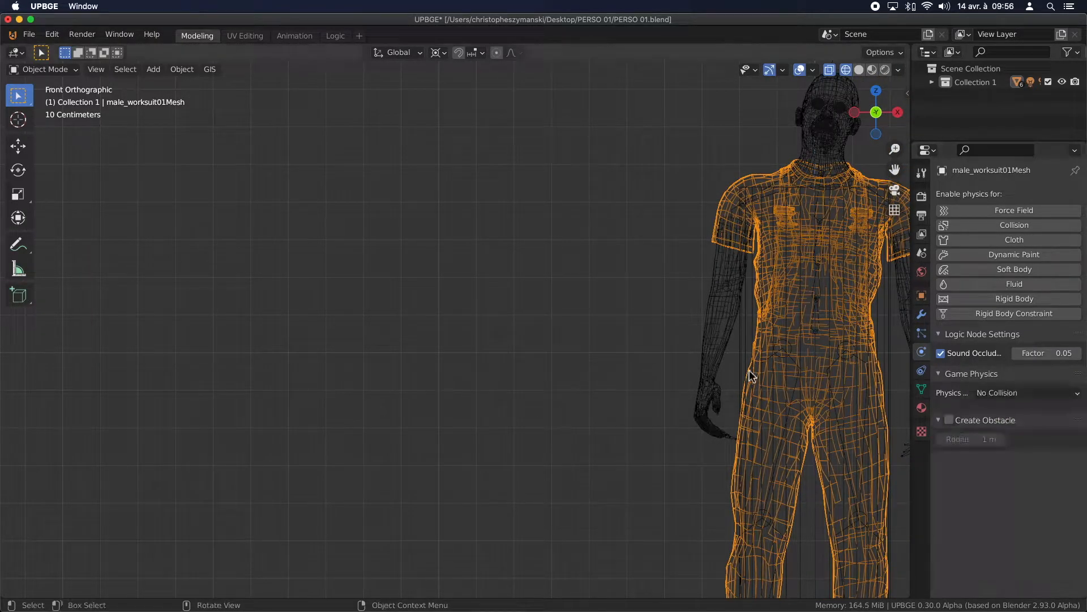
# - Set the game physics type of the character's body mesh, perso_01Mesh, to No Collision
pyautogui.click(719, 330)
pyautogui.scroll(-3, 718, 329)
pyautogui.keyDown('shift'); pyautogui.moveTo(607, 260); pyautogui.dragTo(469, 285, button='middle'); pyautogui.keyUp('shift')
pyautogui.moveTo(497, 250); pyautogui.dragTo(551, 241, button='middle')
pyautogui.scroll(5, 551, 240)
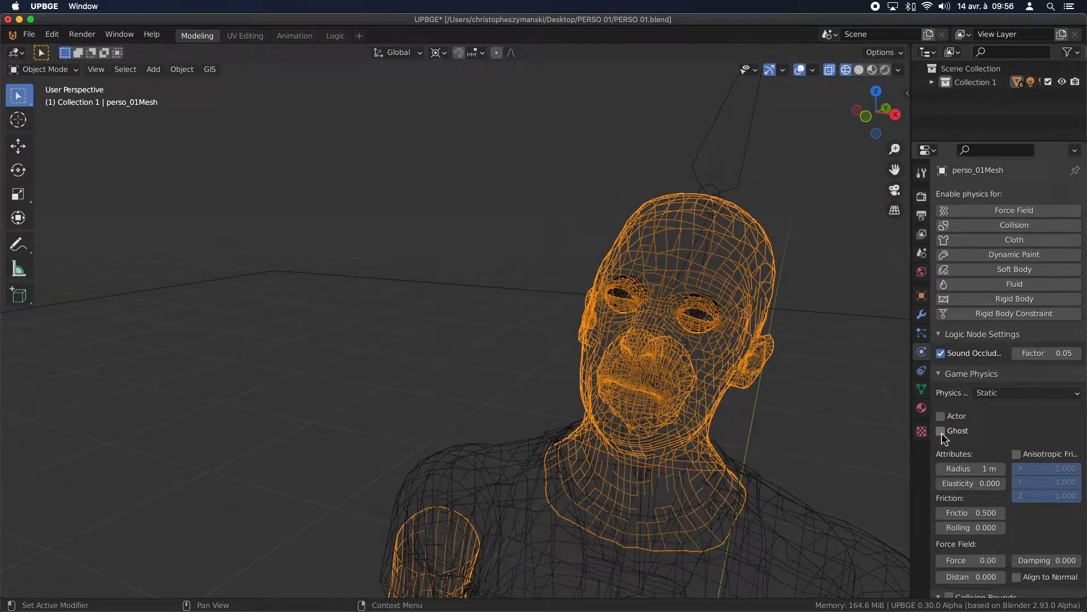
pyautogui.click(994, 394)
pyautogui.click(995, 403)
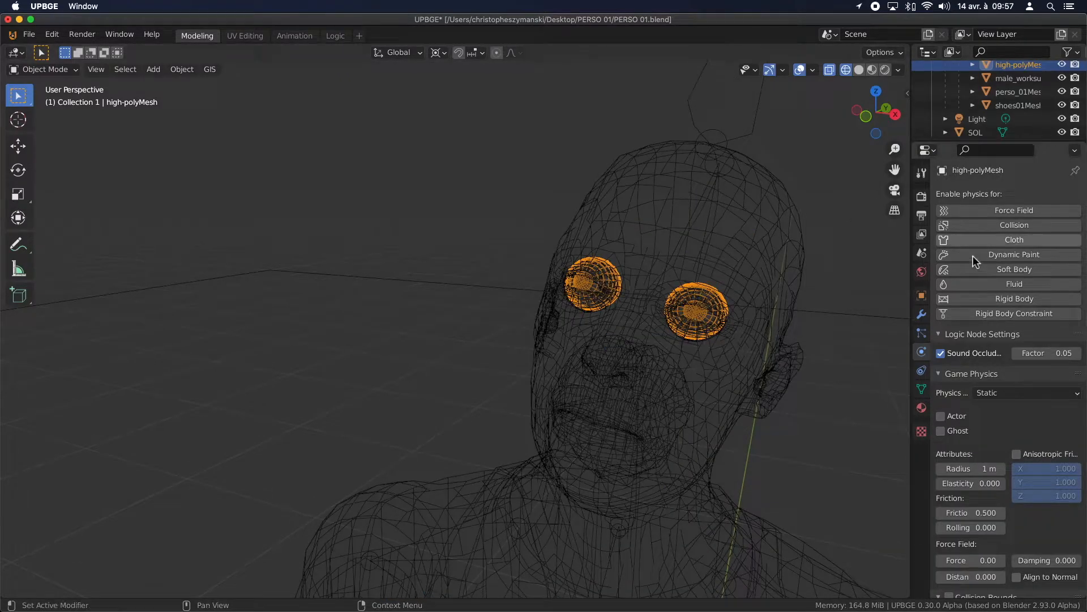
# - Set the game physics type of the eyes mesh, high-polyMesh, to No Collision and test it with a short game run
pyautogui.click(1019, 394)
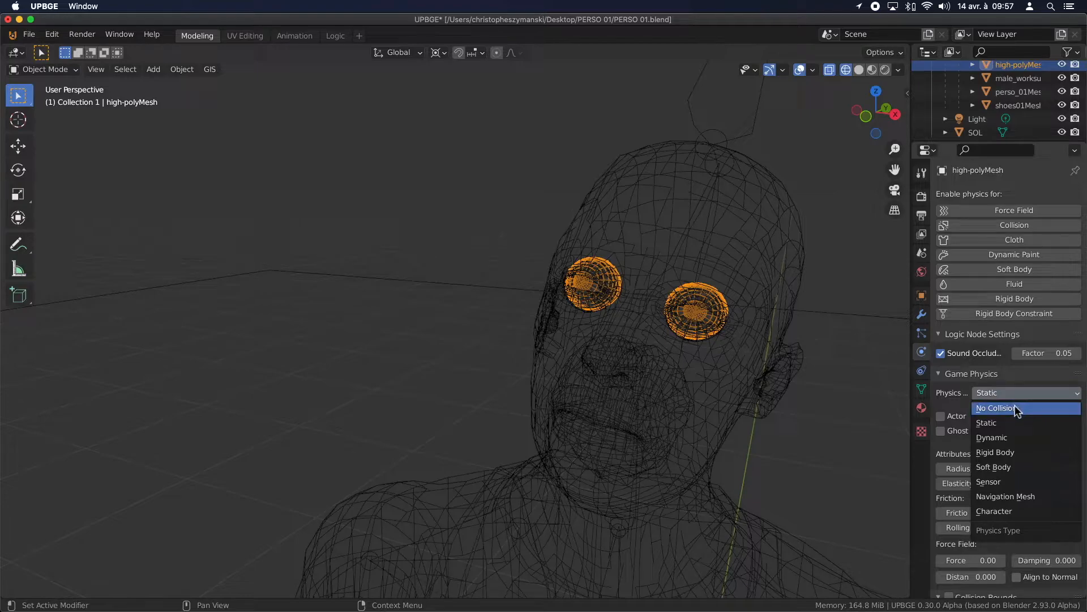
pyautogui.click(1014, 408)
pyautogui.press('KP_1')
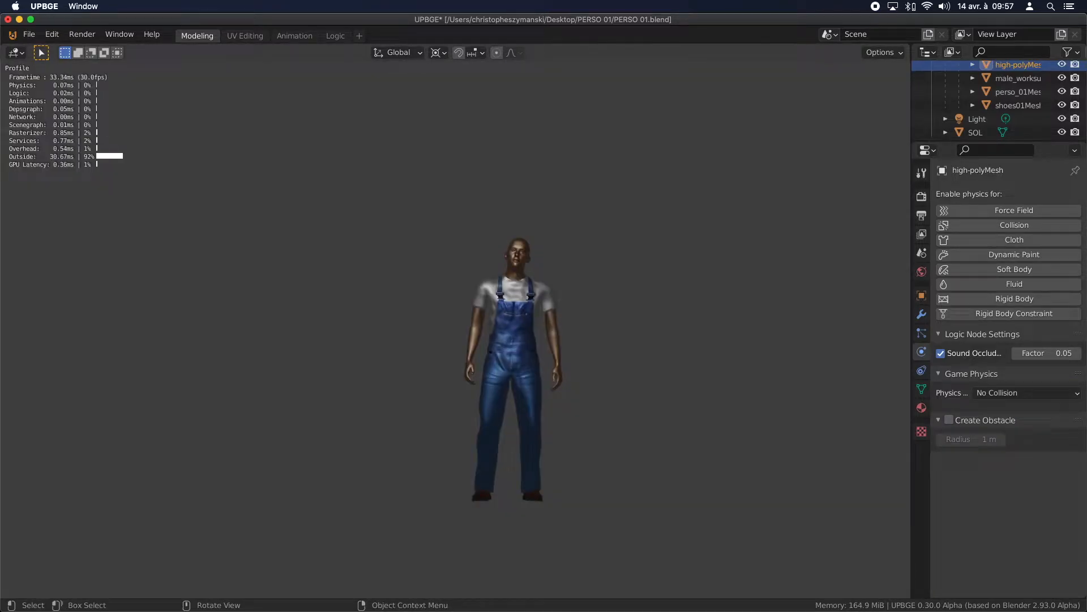
pyautogui.press('Escape')
# - Select the cylinder, enable Physics Visualization in the game debug settings and run the game to view the collision shapes
pyautogui.moveTo(420, 303); pyautogui.dragTo(343, 324, button='middle')
pyautogui.click(521, 295)
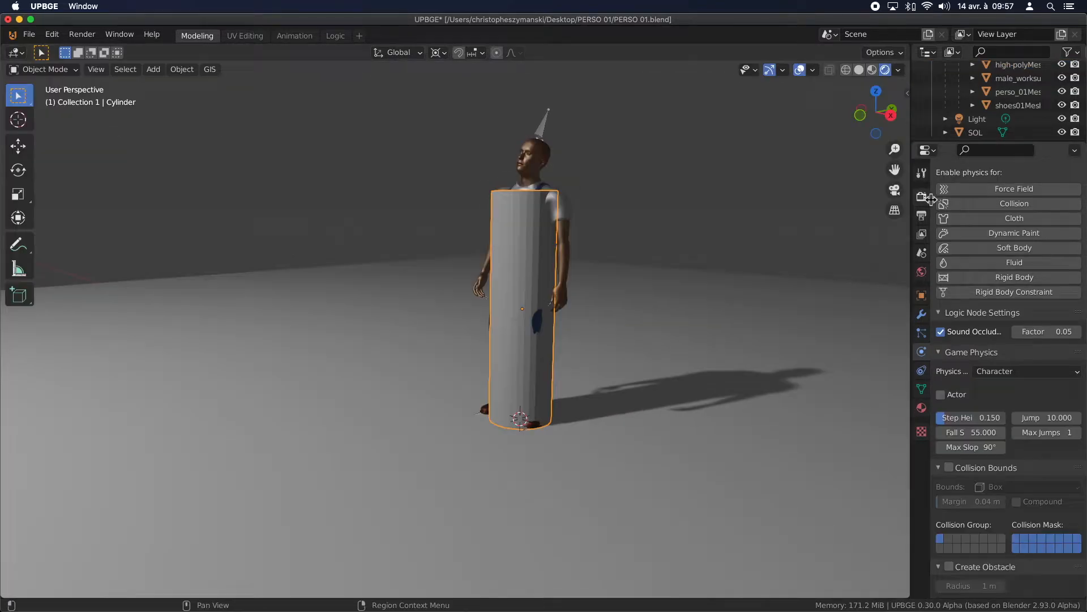
pyautogui.click(922, 196)
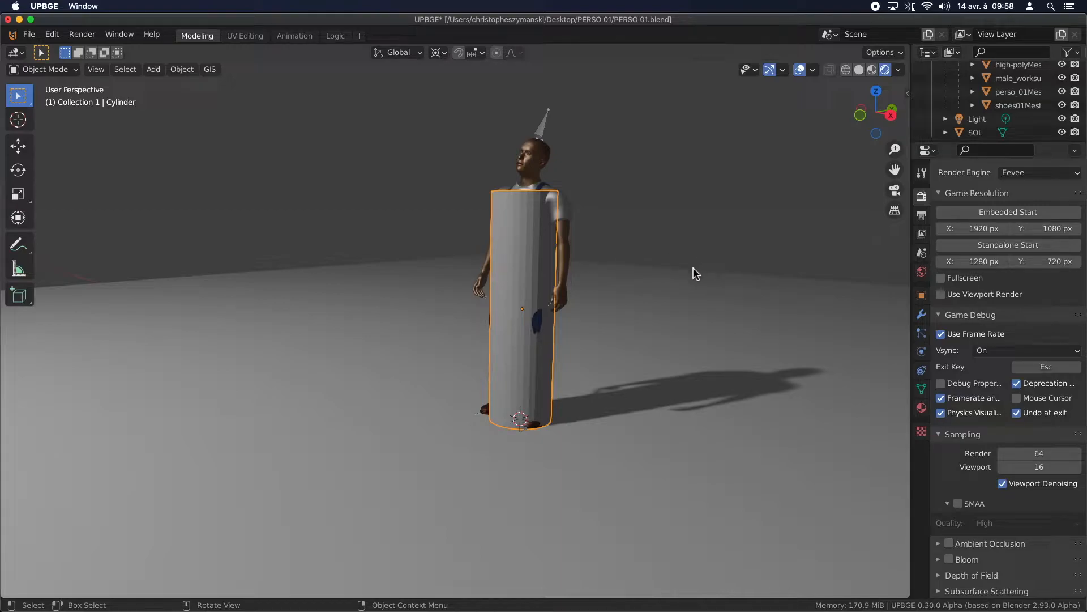
pyautogui.press('p')
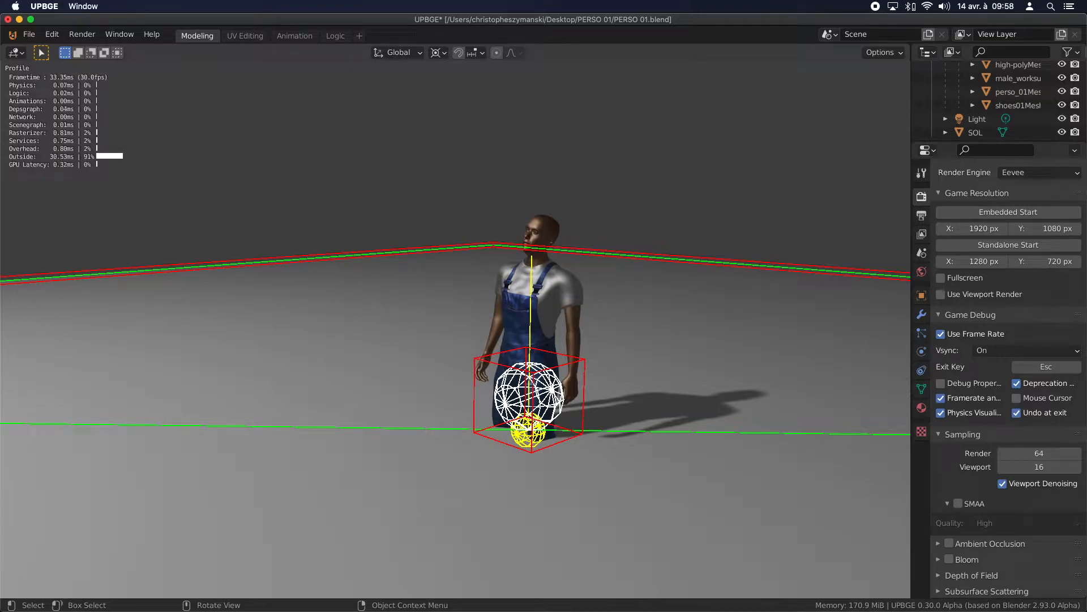
# - Enable Collision Bounds in the cylinder's game physics and run the game briefly to check the collision shape
pyautogui.press('Escape')
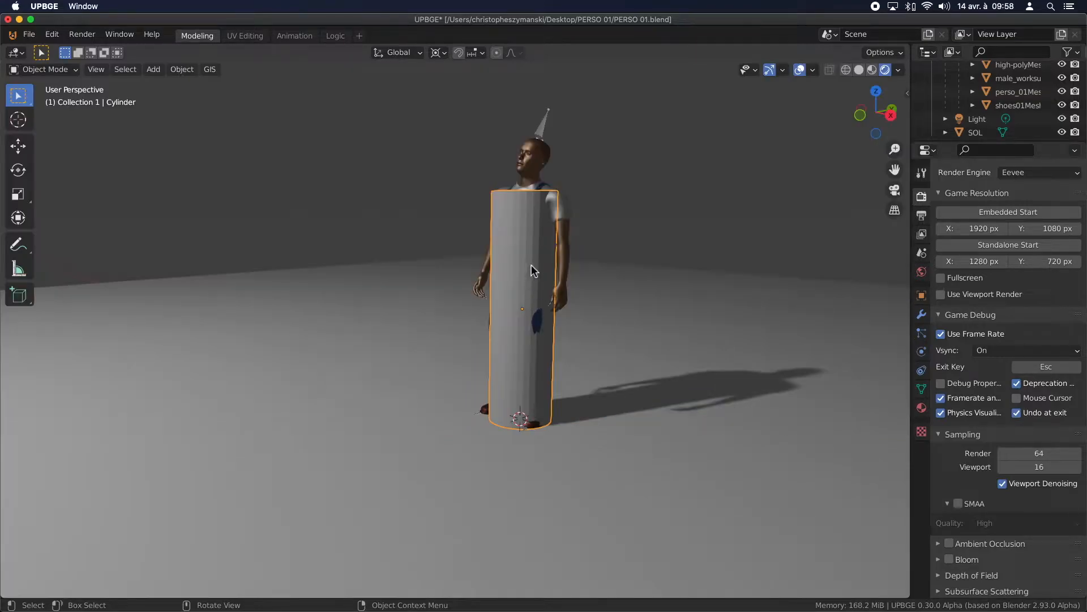
pyautogui.click(922, 352)
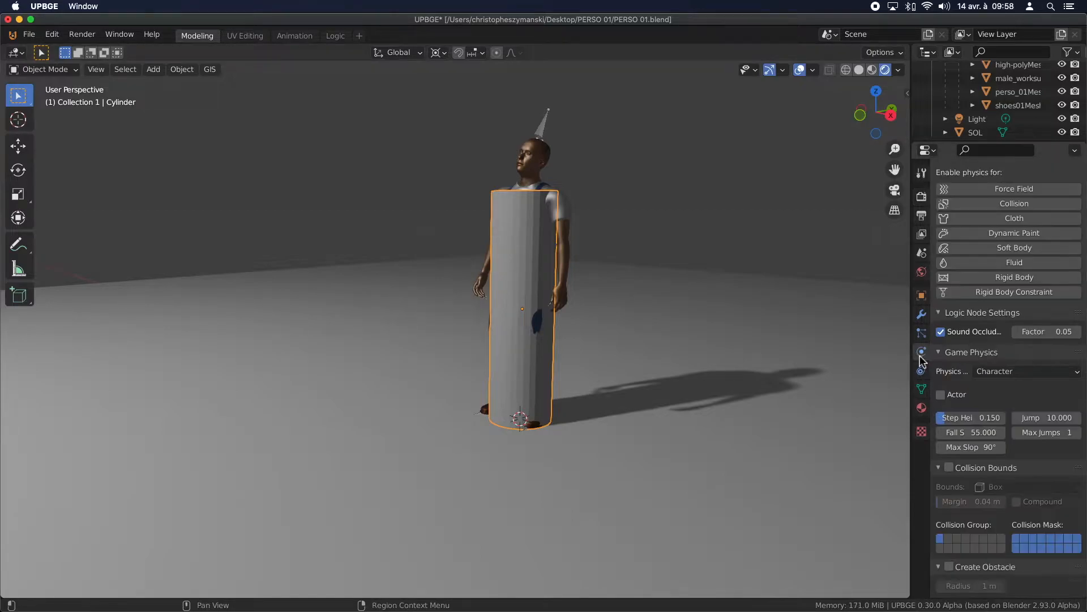
pyautogui.click(949, 468)
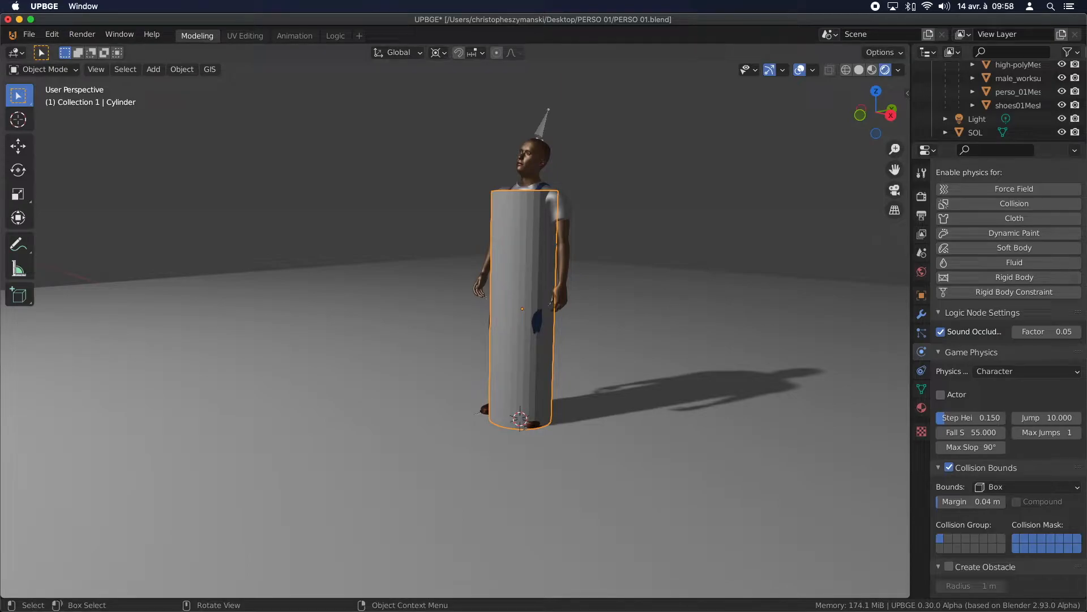
pyautogui.press('p')
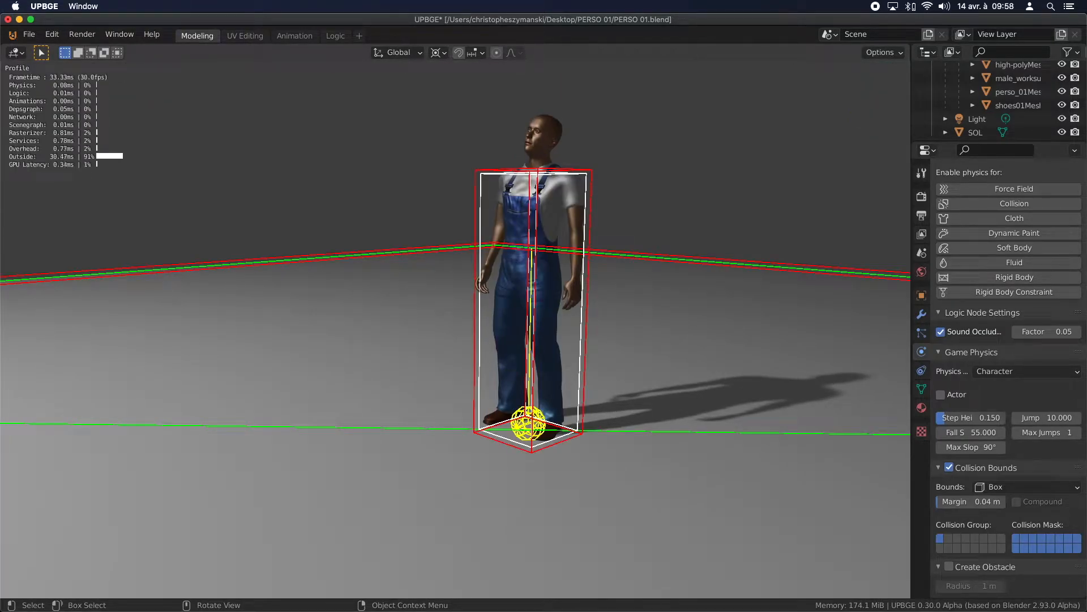
pyautogui.press('Escape')
# - Set the cylinder's collision bounds shape to Cylinder and check it with a short game run
pyautogui.click(1017, 491)
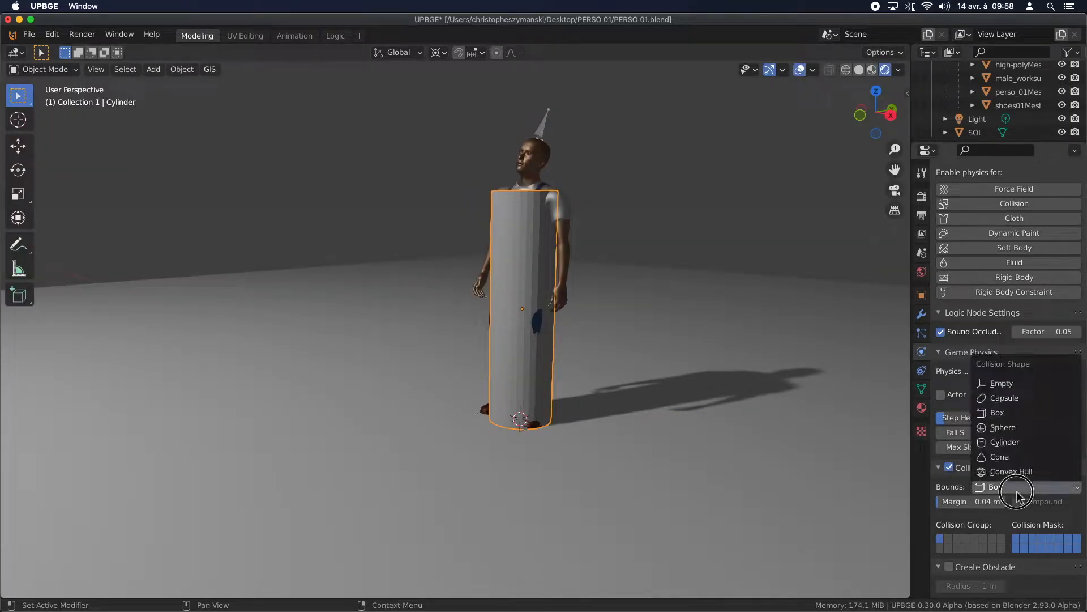
pyautogui.click(1016, 444)
pyautogui.press('p')
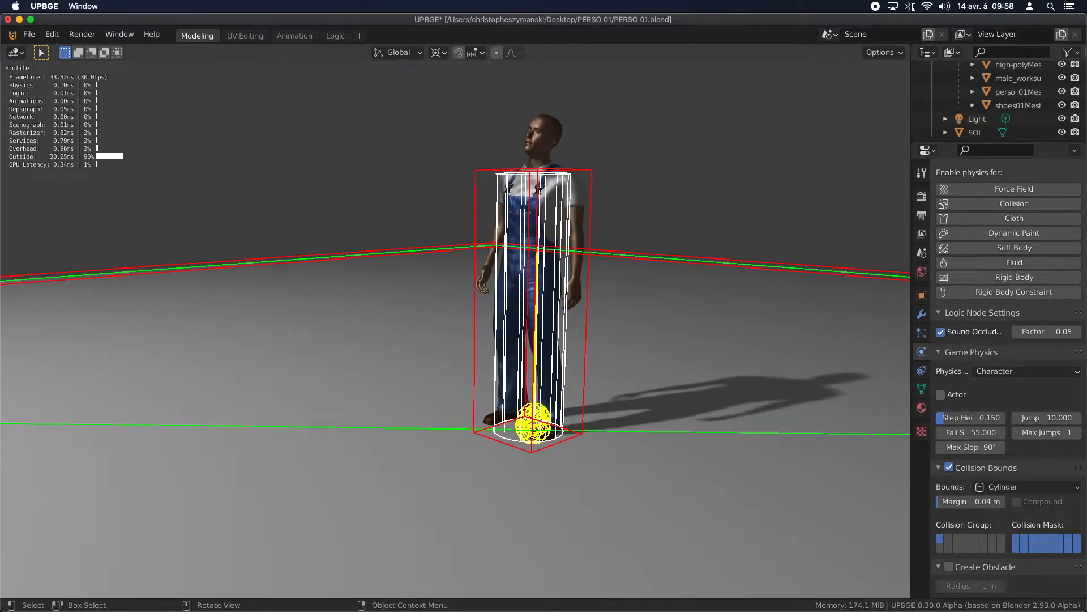
pyautogui.press('Escape')
# - Disable Physics Visualization in the game debug settings, test the game and save the file
pyautogui.click(922, 233)
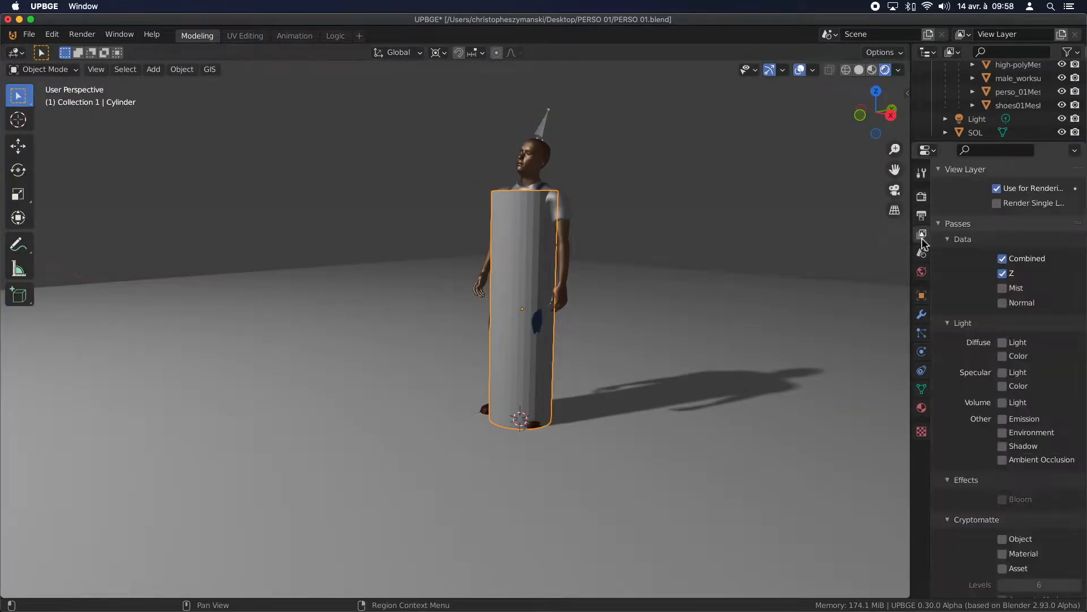
pyautogui.click(922, 196)
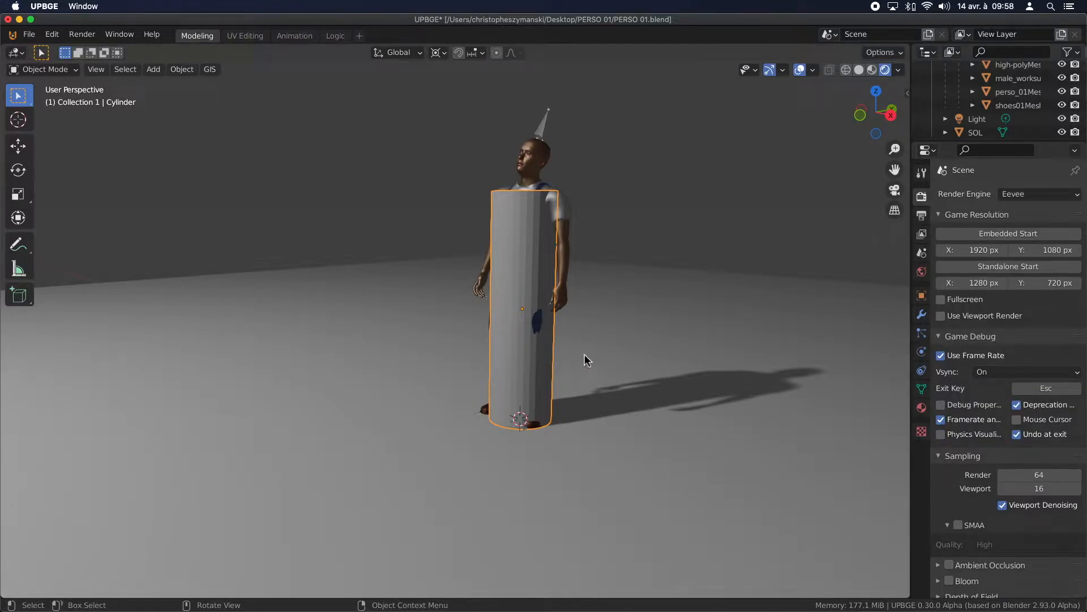
pyautogui.press('p')
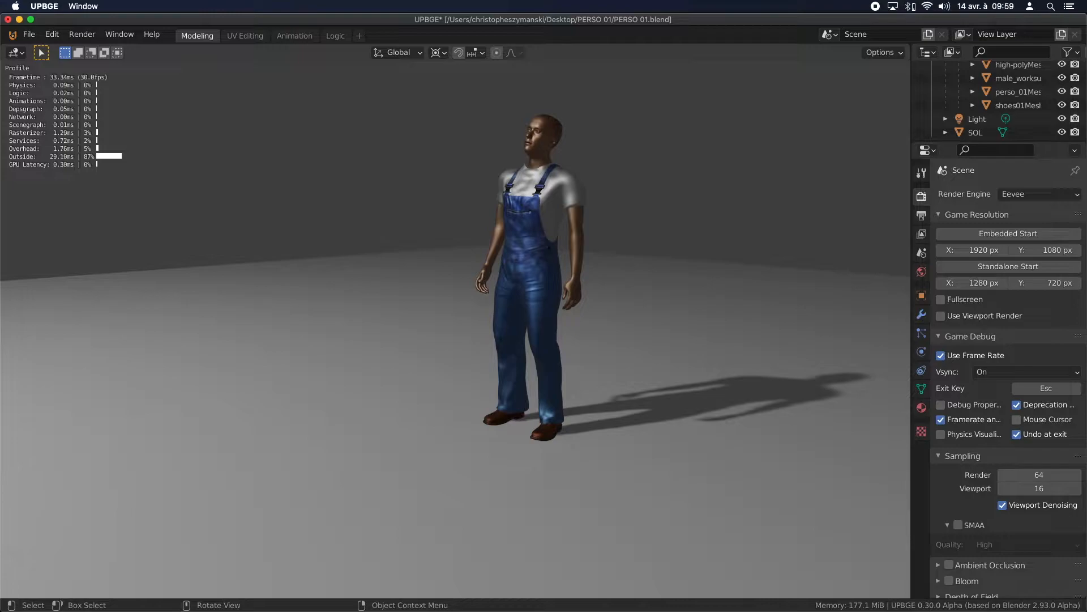
pyautogui.press('Escape')
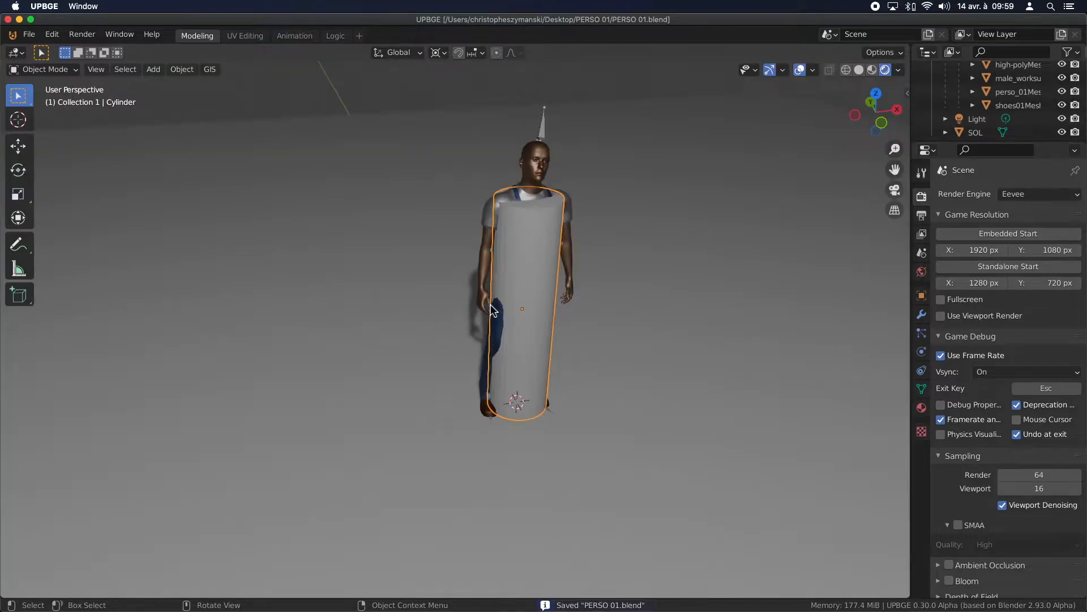
pyautogui.press('super+s')
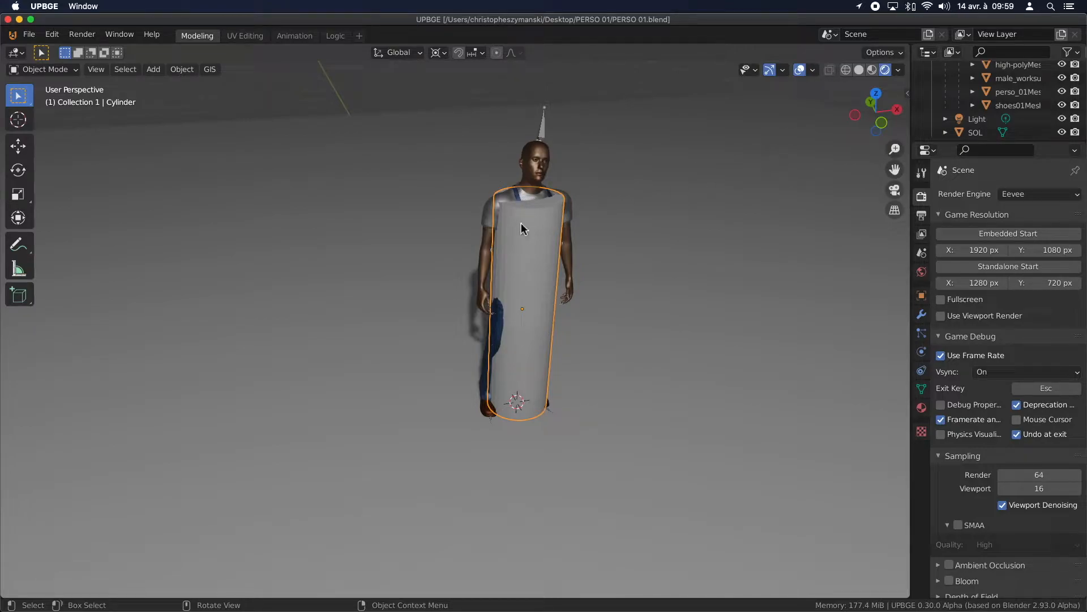
# - Hide the cylinder in the viewport
pyautogui.scroll(5, 1037, 127)
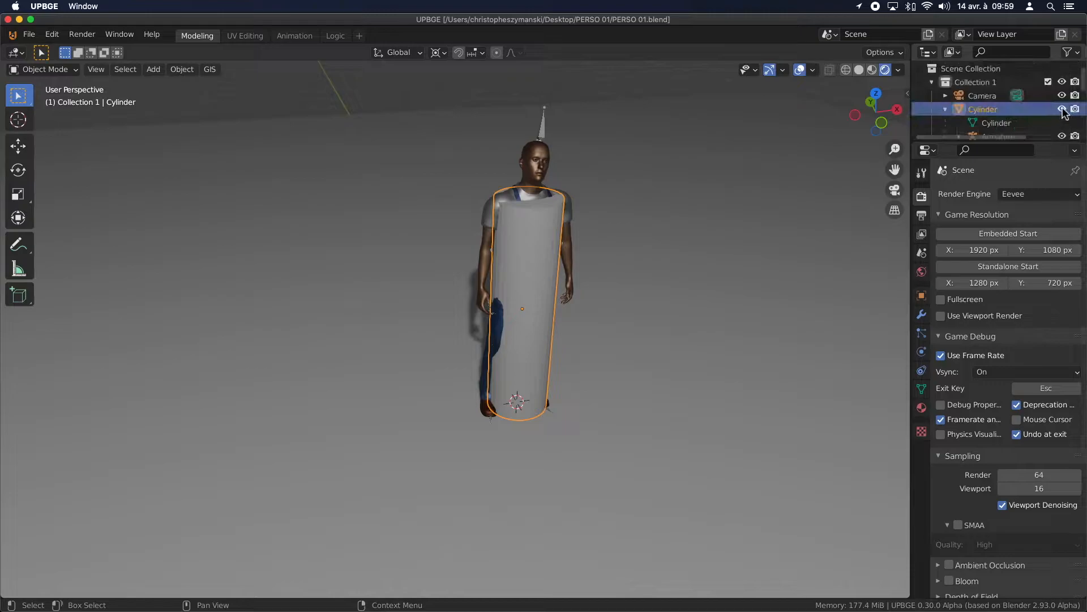
pyautogui.click(1063, 109)
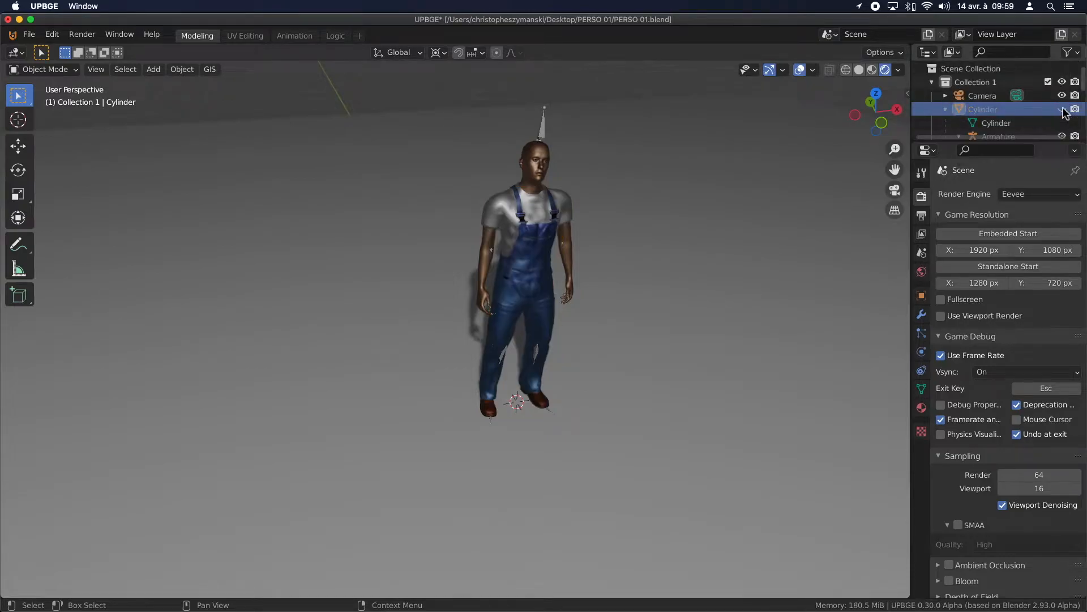
pyautogui.click(1063, 110)
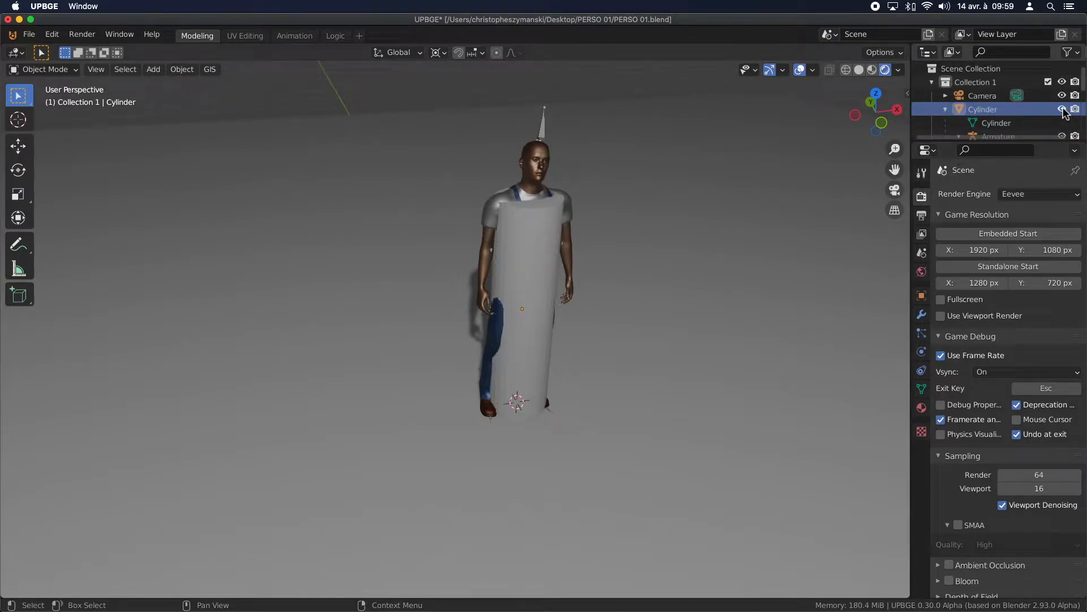
pyautogui.click(1063, 110)
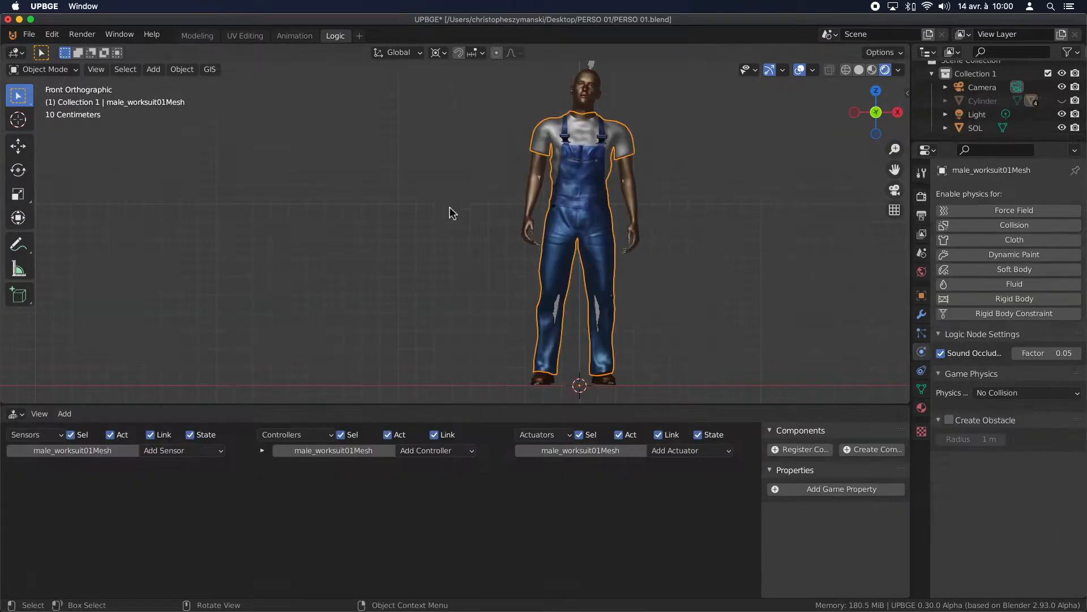
# - Add a Boolean game property named IDLE to the character's armature and enable its debug display
pyautogui.scroll(-3, 449, 206)
pyautogui.moveTo(504, 178); pyautogui.dragTo(438, 189, button='middle')
pyautogui.click(536, 119)
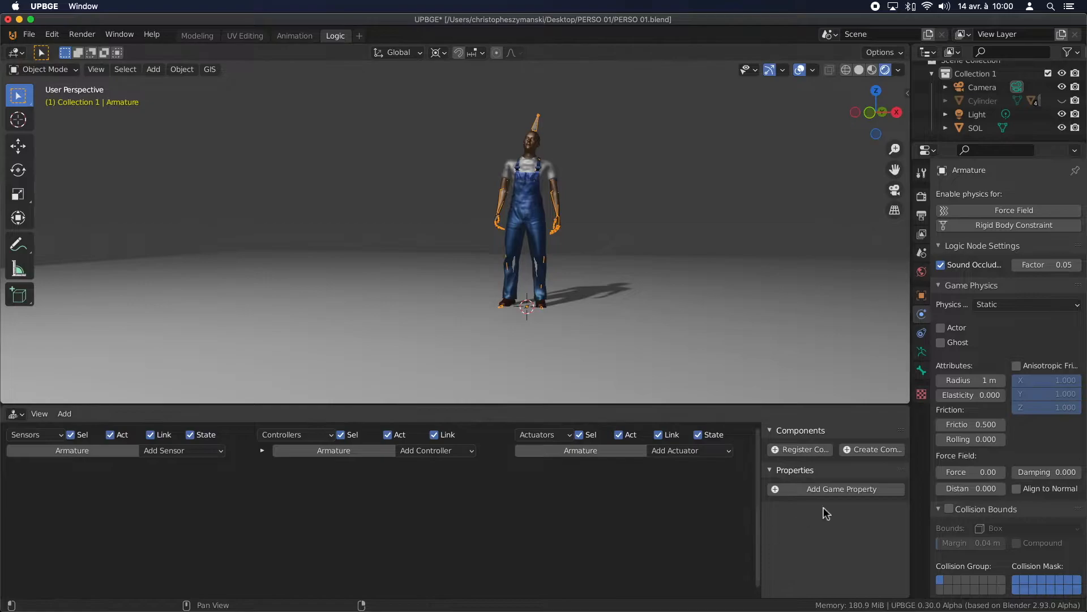
pyautogui.click(846, 490)
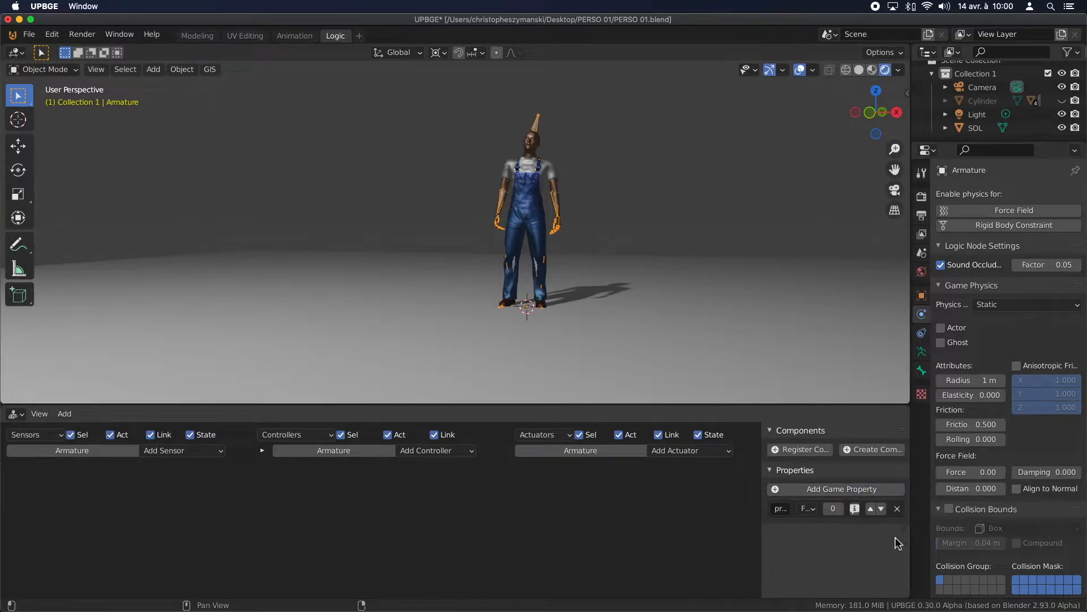
pyautogui.moveTo(761, 516); pyautogui.dragTo(618, 509)
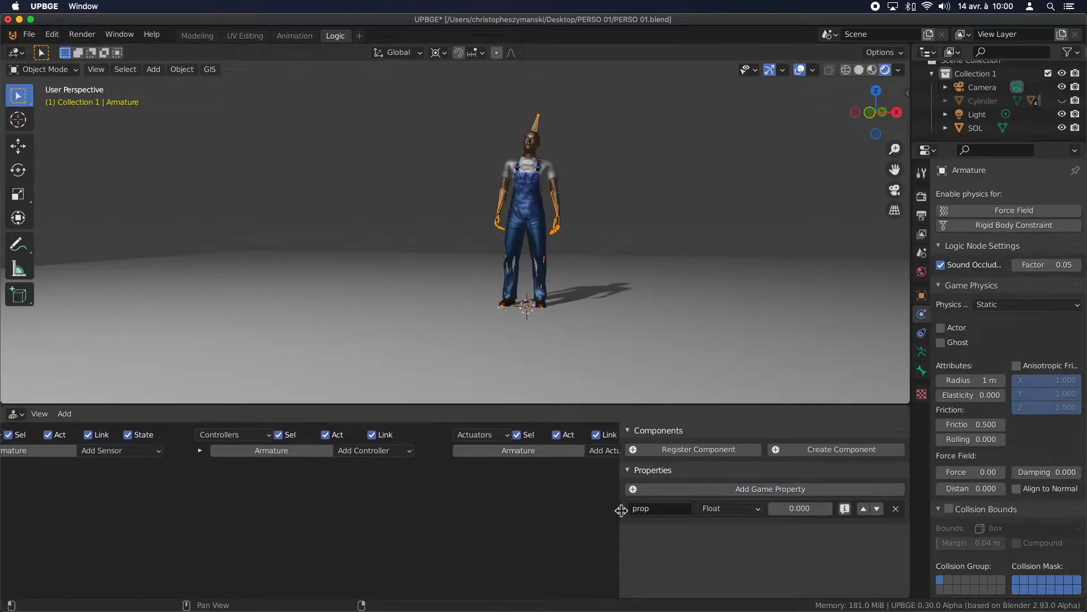
pyautogui.doubleClick(650, 509)
pyautogui.write('IDLE')
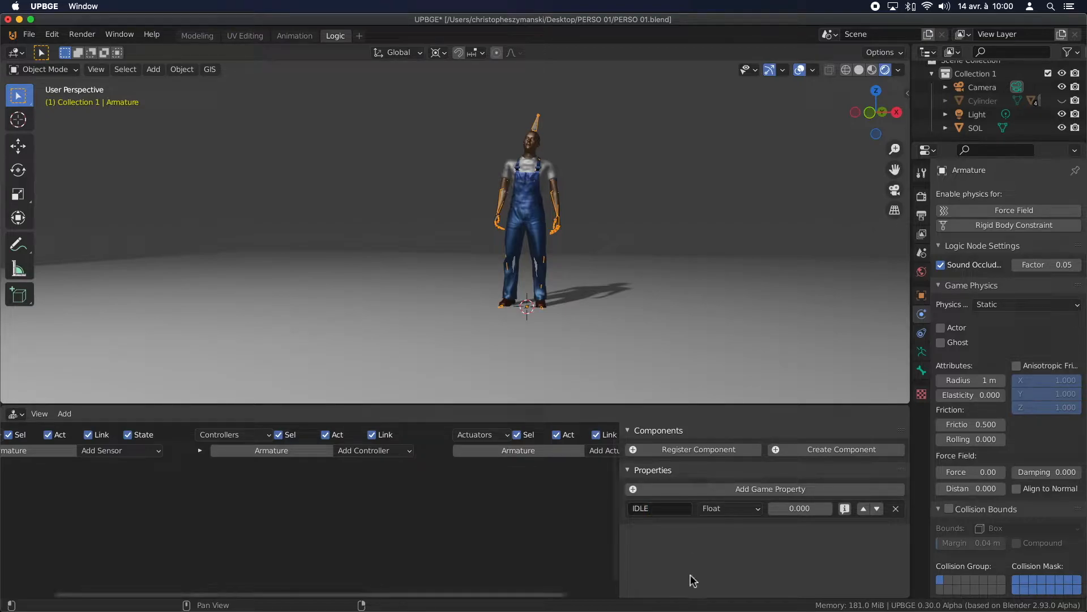
pyautogui.click(733, 513)
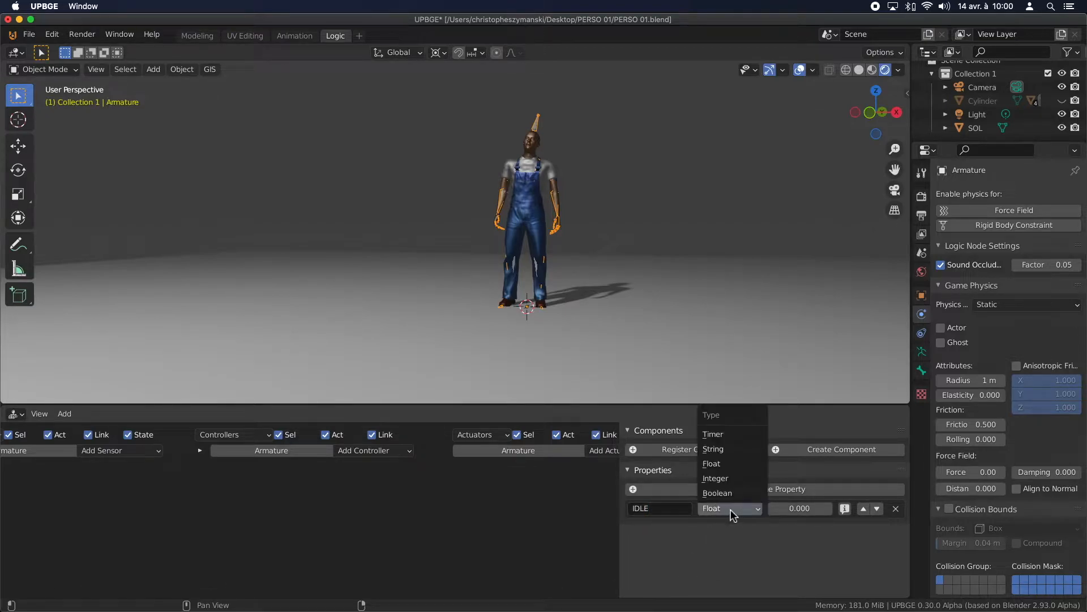
pyautogui.click(732, 494)
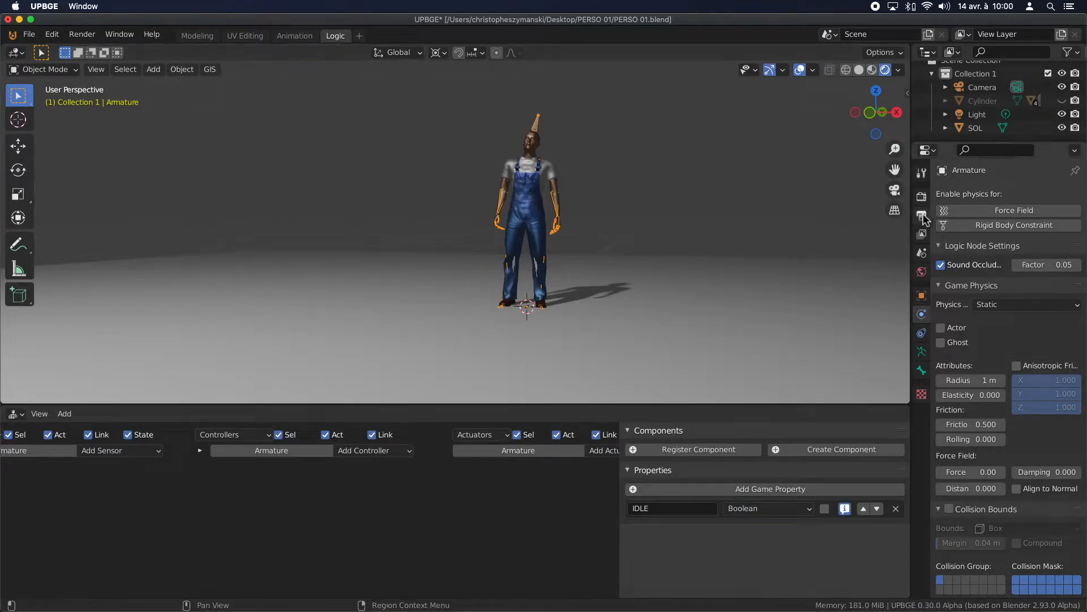
# - Enable Debug Properties and disable the framerate and profile display in the game debug settings, and test the game
pyautogui.click(922, 196)
pyautogui.click(923, 196)
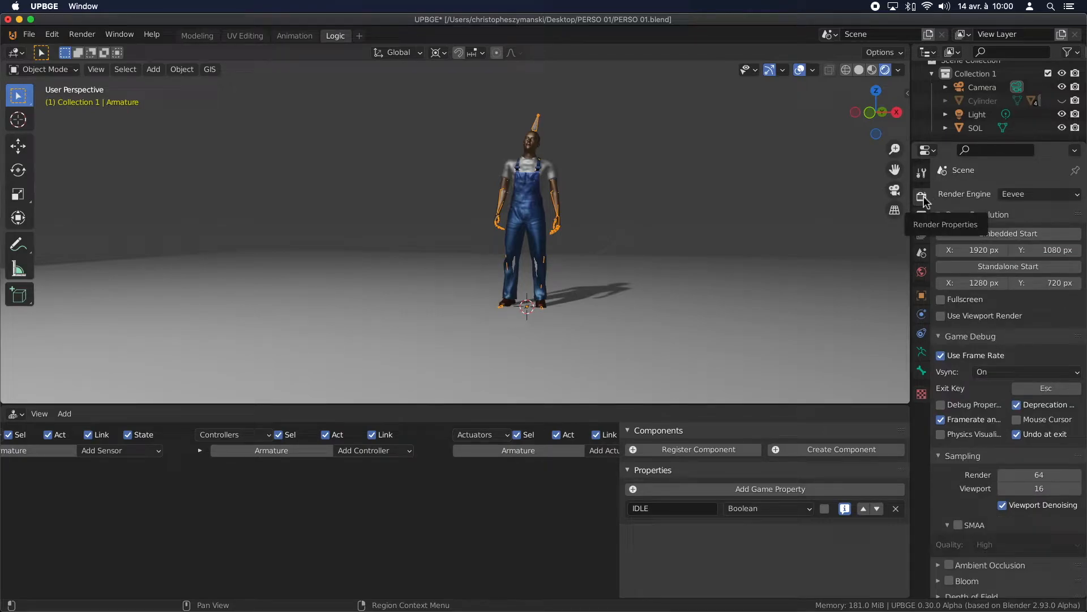
pyautogui.click(955, 406)
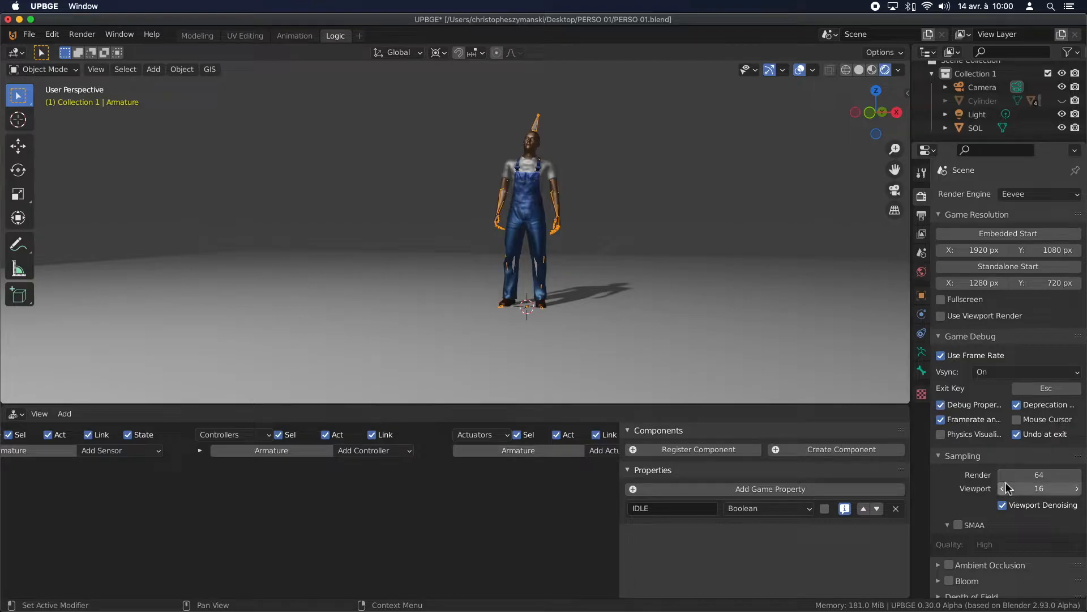
pyautogui.click(948, 423)
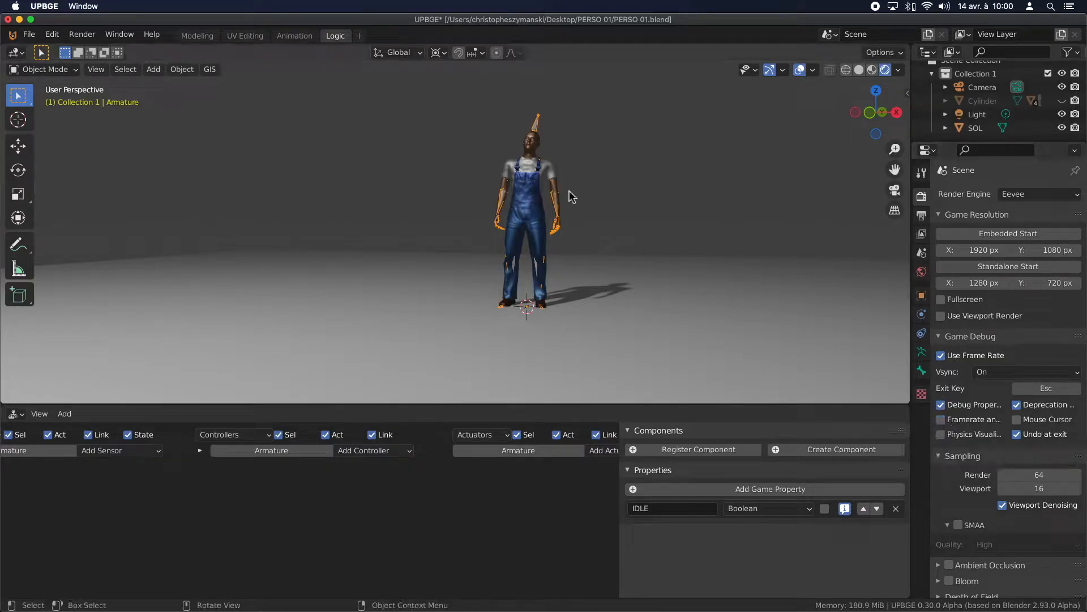
pyautogui.press('p')
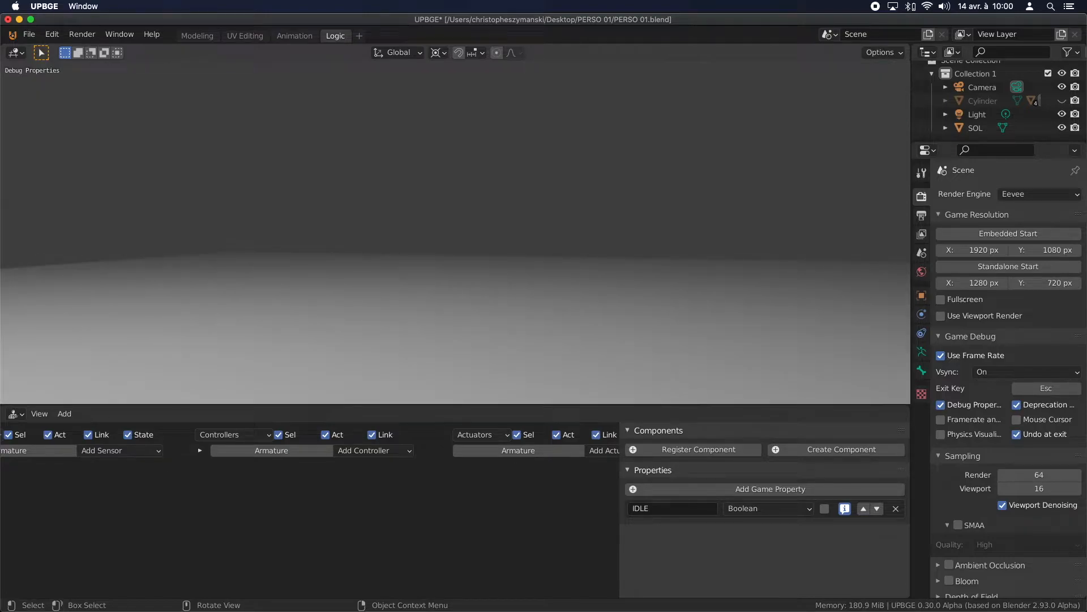
pyautogui.press('Escape')
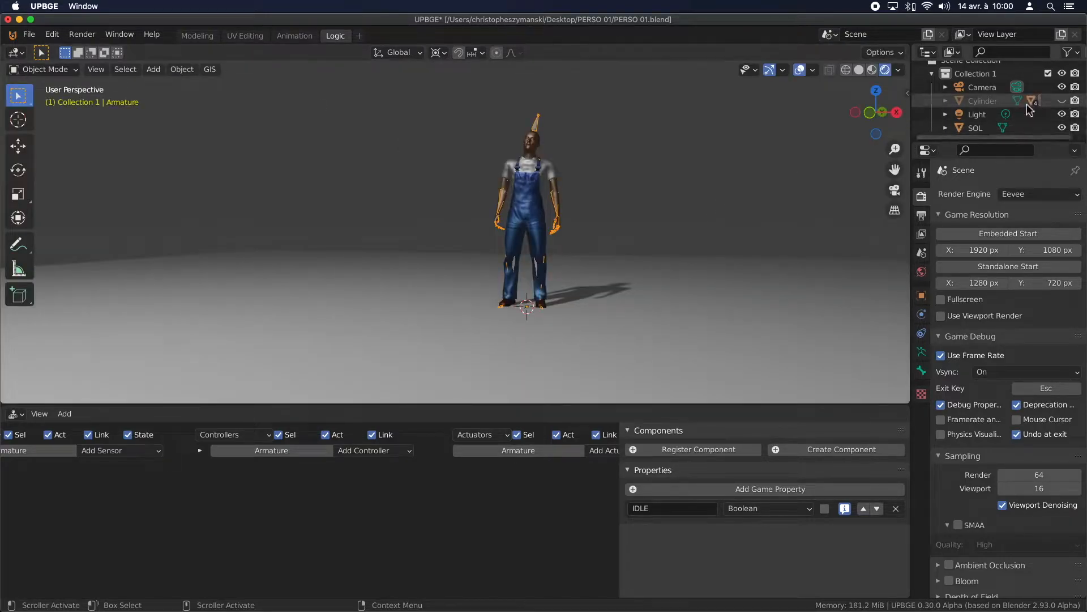
# - Make the cylinder visible in the viewport and run the game to check the character and the IDLE property
pyautogui.click(1062, 101)
pyautogui.press('p')
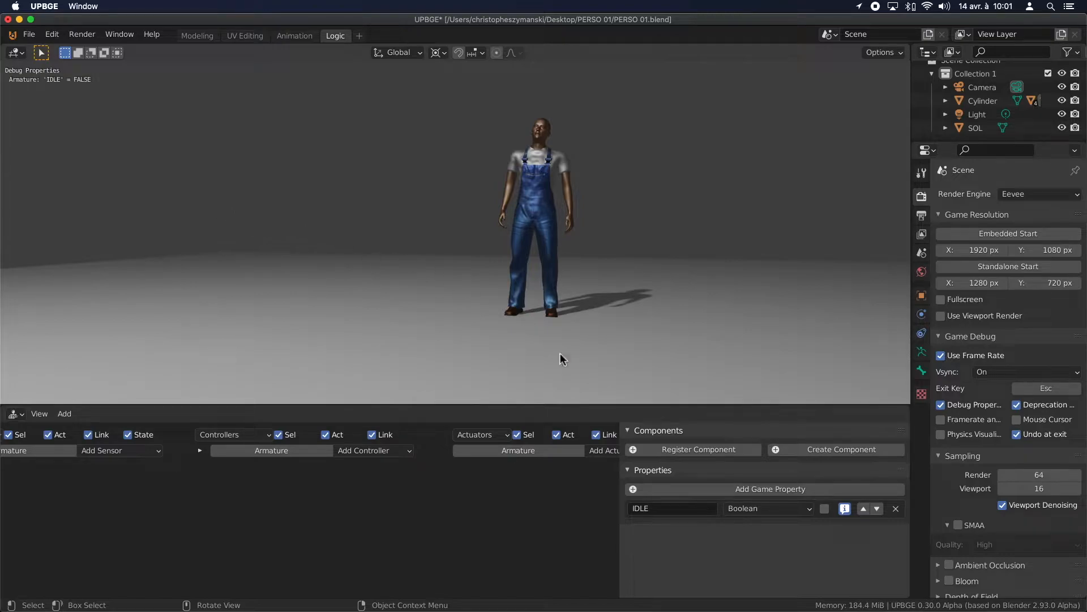
pyautogui.press('Escape')
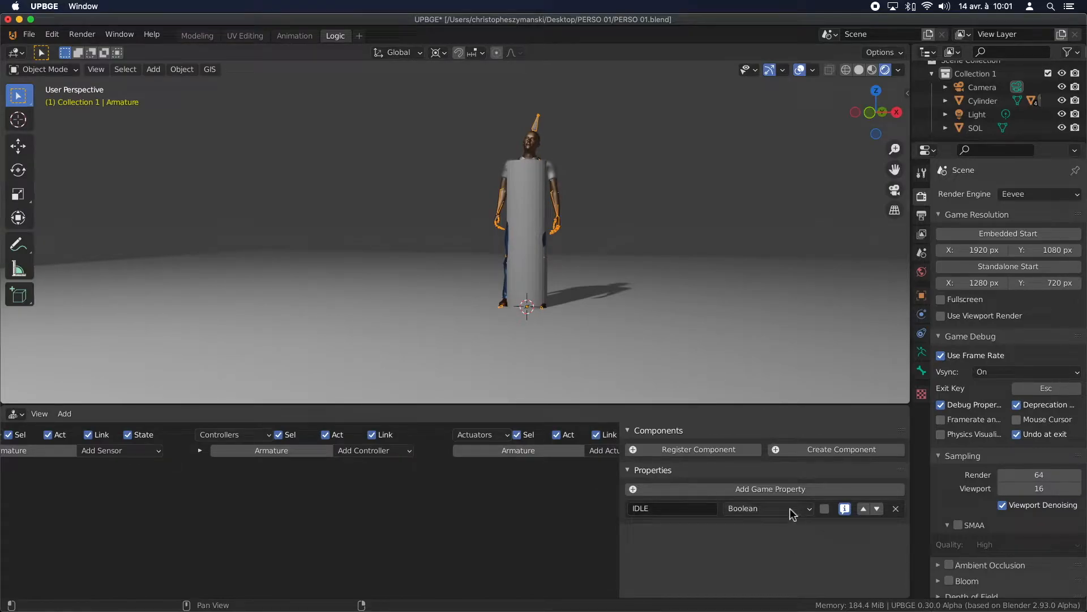
# - Set the armature's IDLE property to true, maximize the window and run the game to check the value
pyautogui.click(825, 510)
pyautogui.click(33, 22)
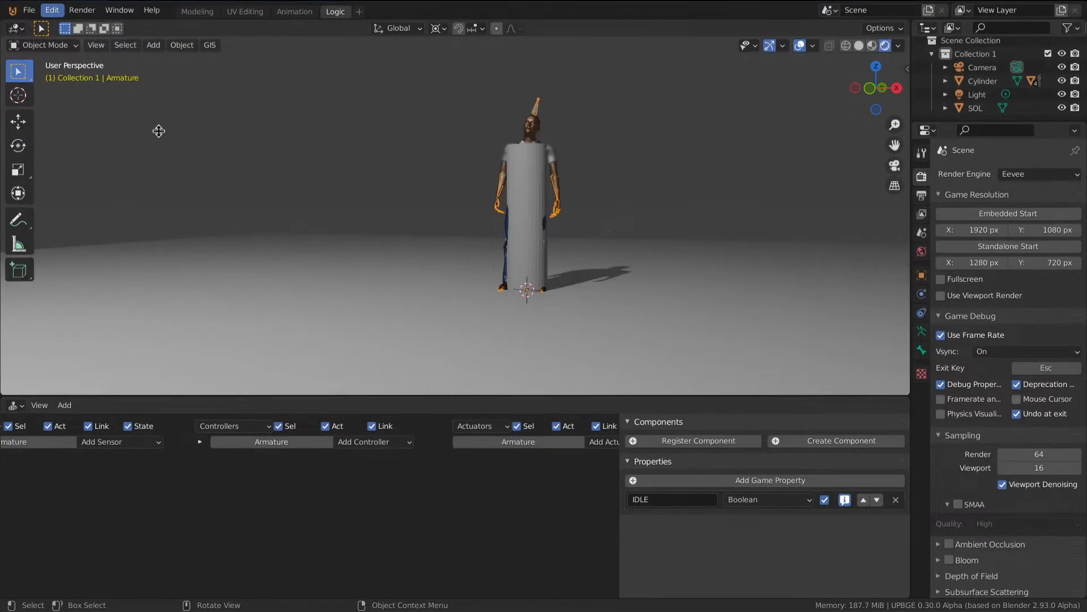
pyautogui.press('p')
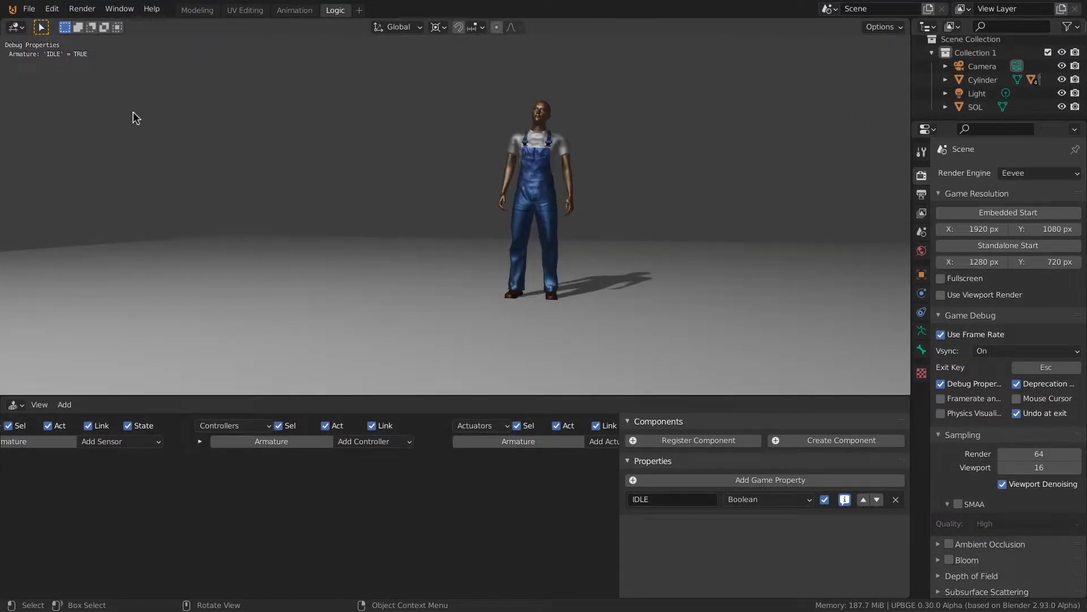
pyautogui.press('Escape')
# - Add a Property sensor to the armature that checks whether IDLE is Equal to TRUE
pyautogui.moveTo(619, 452); pyautogui.dragTo(723, 470)
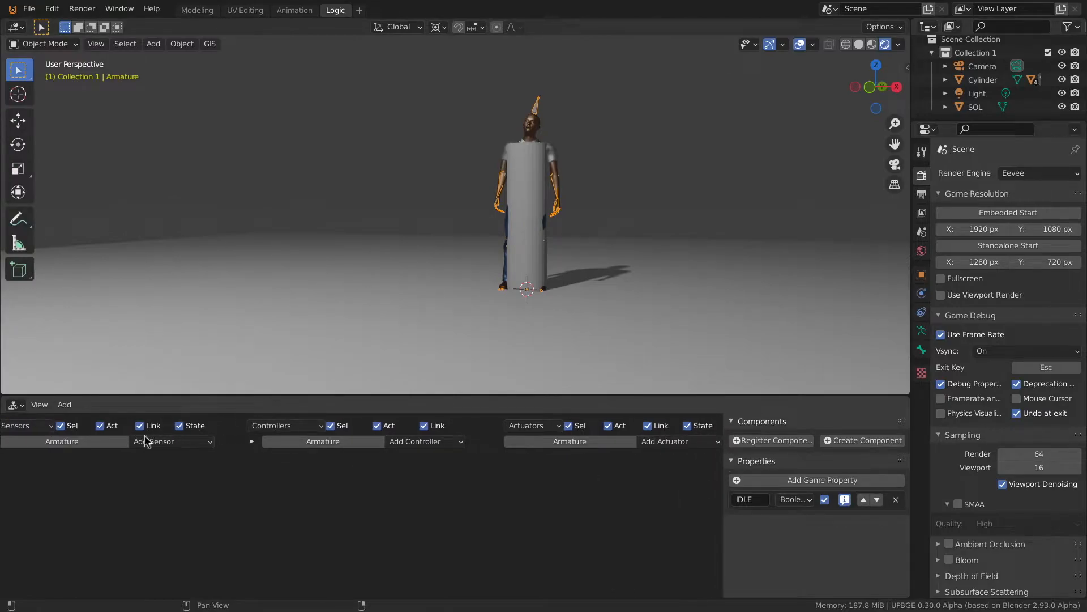
pyautogui.click(163, 443)
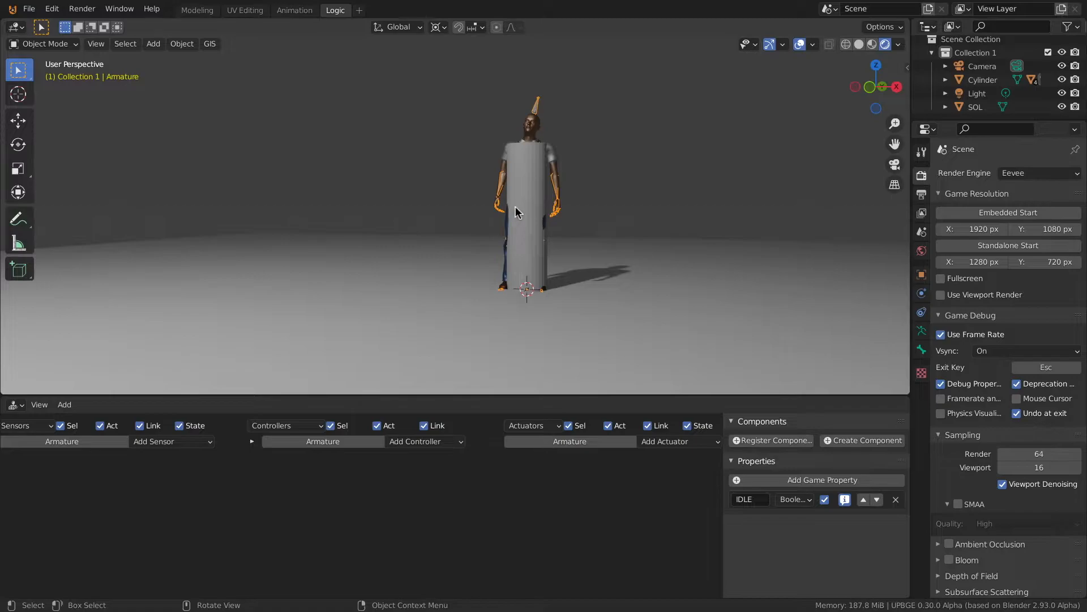
pyautogui.click(168, 442)
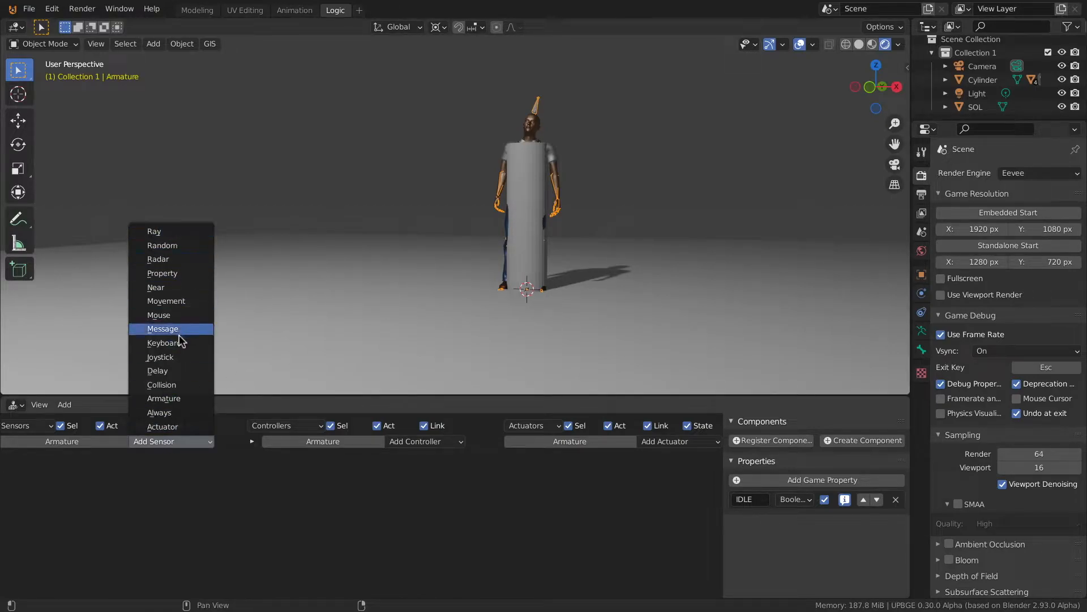
pyautogui.click(162, 273)
pyautogui.click(93, 520)
pyautogui.click(89, 385)
pyautogui.click(93, 539)
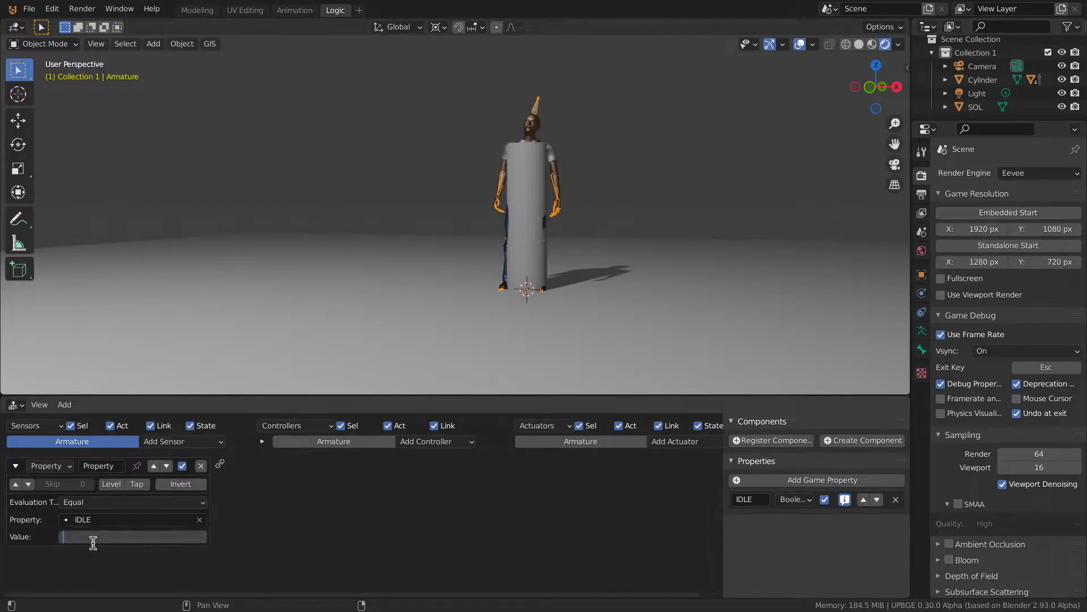
pyautogui.write('TRUE')
pyautogui.press('Return')
# - Add an And controller to the armature and link the Property sensor to it
pyautogui.click(436, 441)
pyautogui.click(429, 455)
pyautogui.moveTo(218, 468); pyautogui.dragTo(283, 465)
# - Add an Action actuator to the armature and link the And controller to it
pyautogui.click(662, 447)
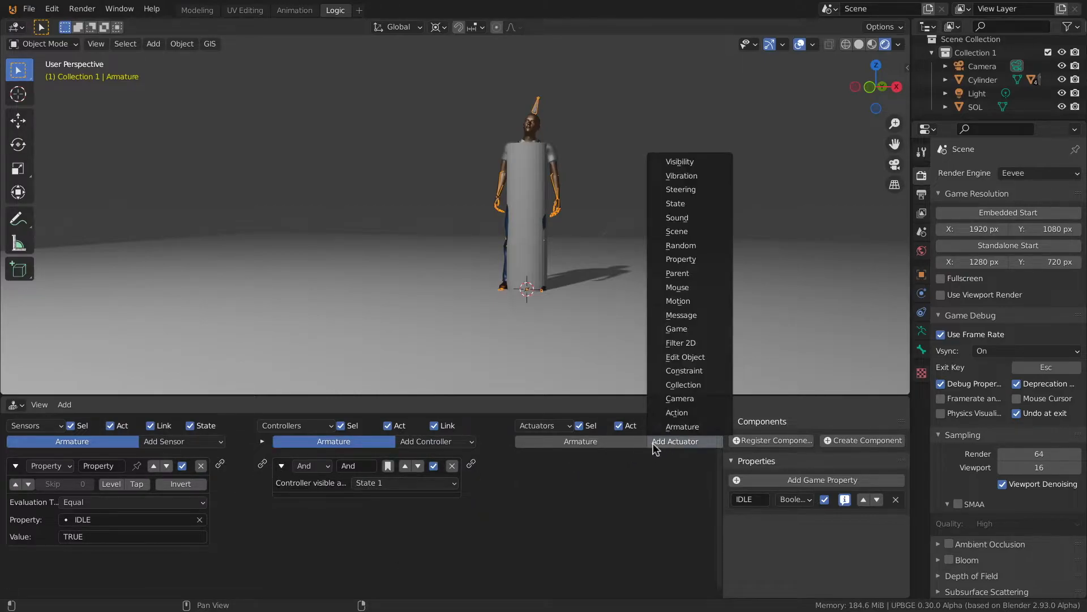
pyautogui.click(677, 412)
pyautogui.moveTo(470, 463); pyautogui.dragTo(520, 463)
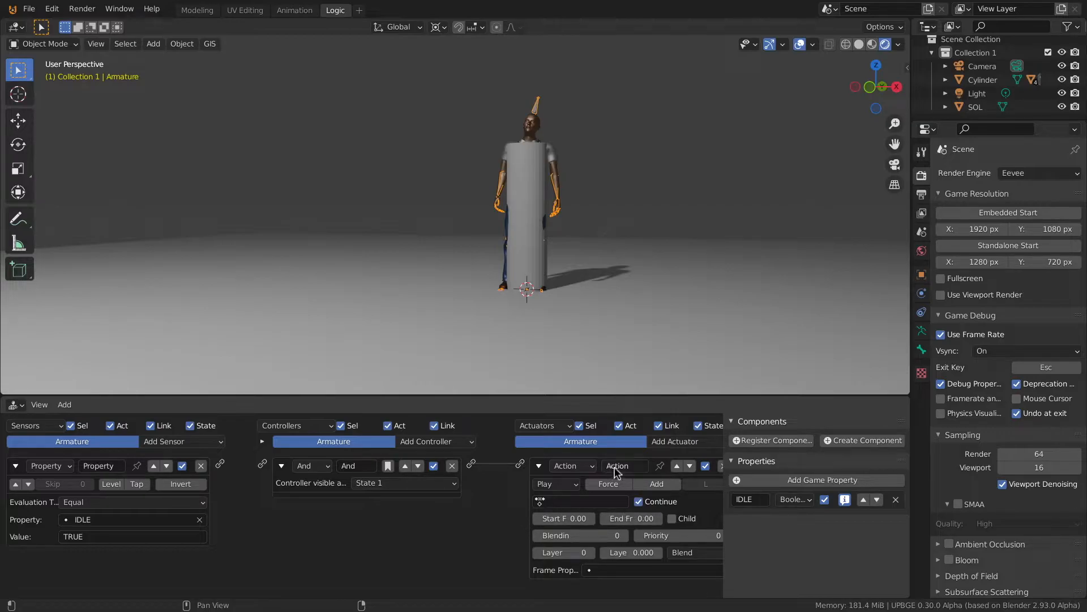
# - In the Animation workspace, rename the armature's Mixamo action as ATTENTE
pyautogui.click(294, 11)
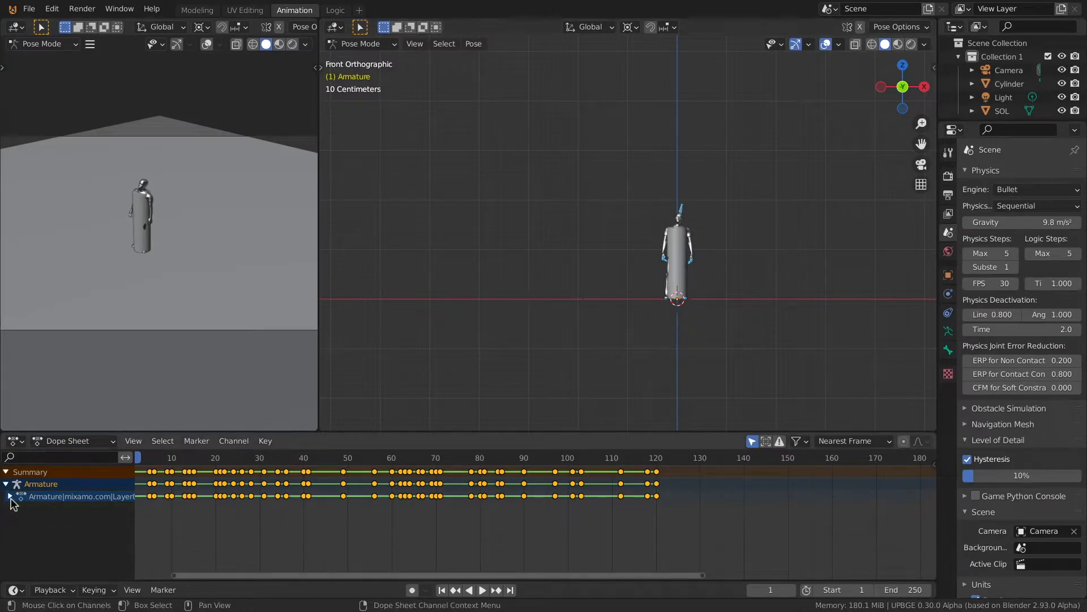
pyautogui.doubleClick(77, 499)
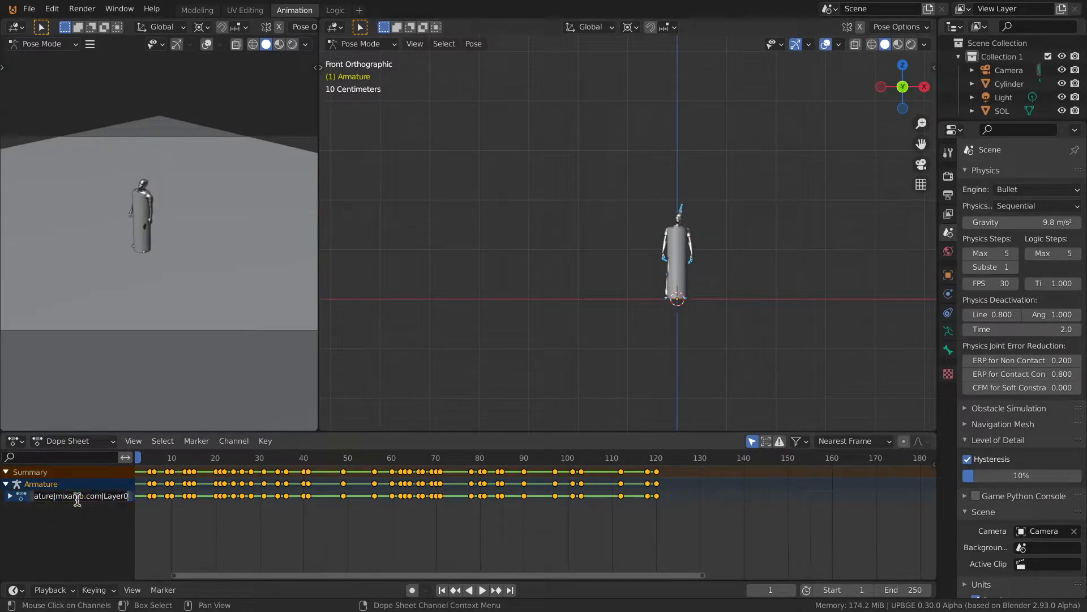
pyautogui.write('ATTENTE')
pyautogui.press('Return')
# - Play the ATTENTE animation and examine its first and last keyframes
pyautogui.scroll(-2, 407, 497)
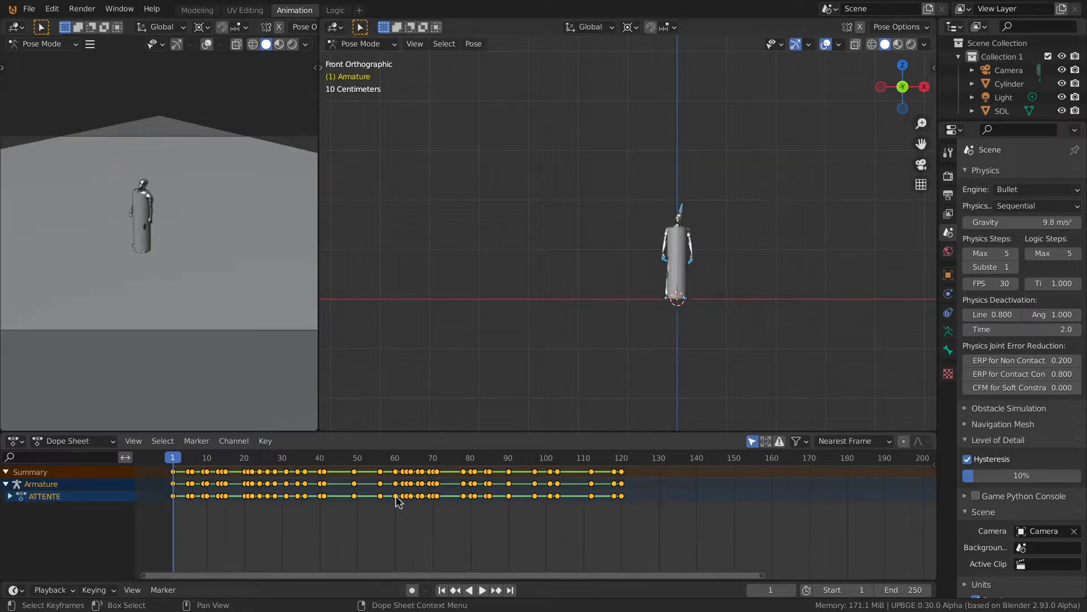
pyautogui.click(173, 461)
pyautogui.press('space')
pyautogui.moveTo(173, 461)
pyautogui.mouseDown()
pyautogui.moveTo(596, 462)
pyautogui.moveTo(627, 471)
pyautogui.moveTo(281, 439)
pyautogui.moveTo(173, 448)
pyautogui.mouseUp()
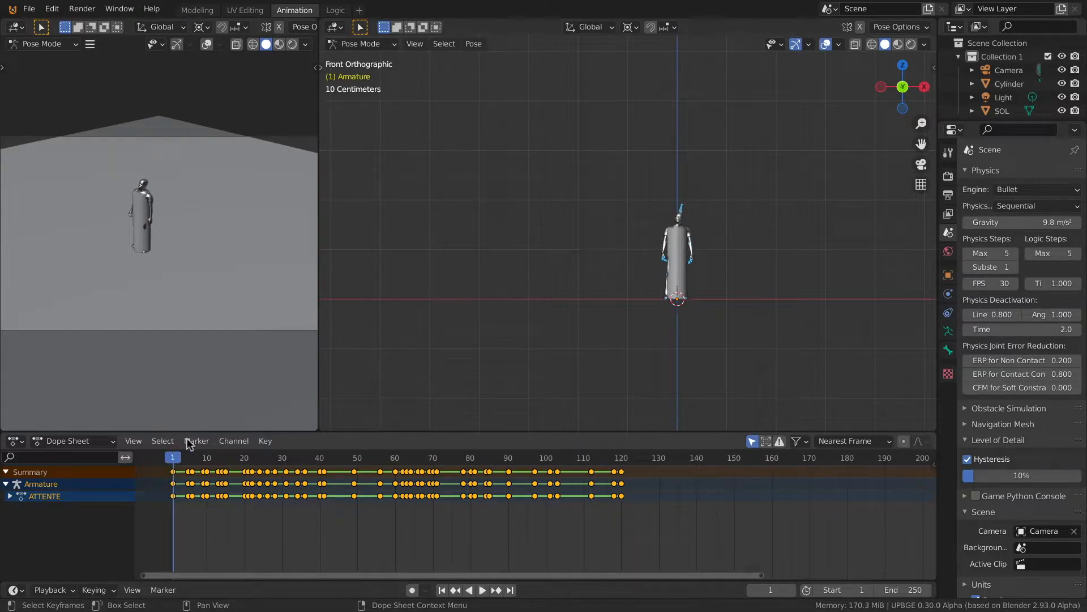
# - Return to the Logic workspace and assign the ATTENTE action to the armature's Action actuator
pyautogui.click(335, 10)
pyautogui.scroll(-4, 284, 541)
pyautogui.scroll(4, 318, 535)
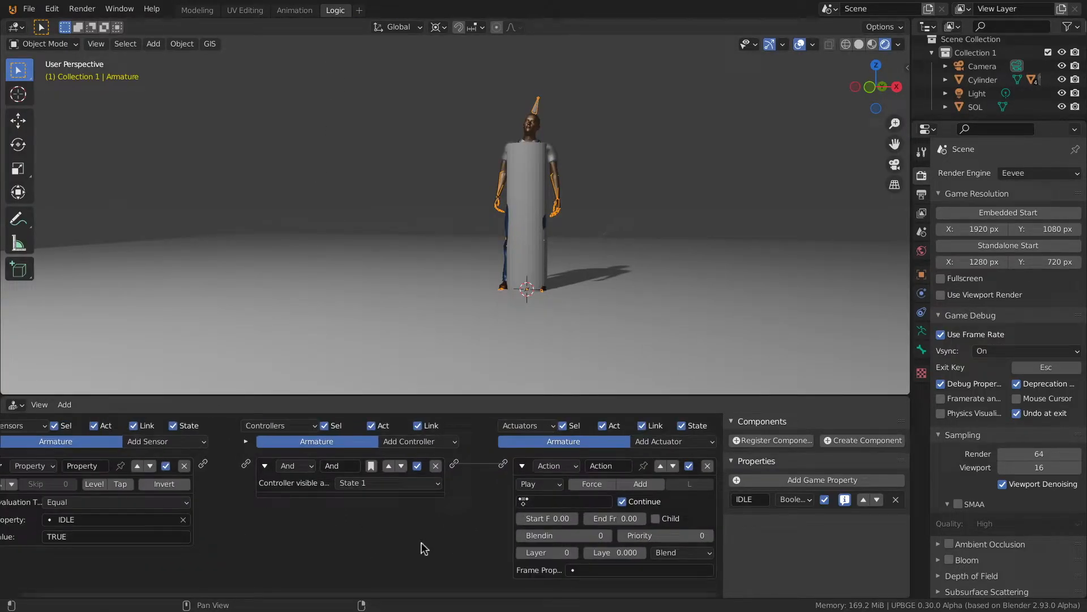
pyautogui.click(547, 502)
pyautogui.click(545, 369)
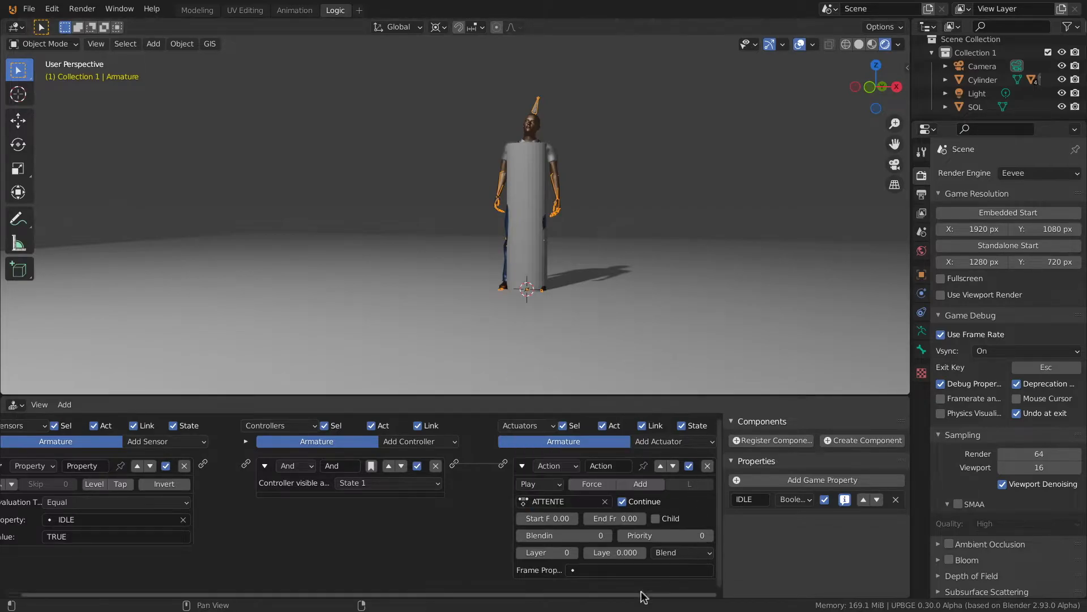
# - Set the Action actuator's start frame to 1, its end frame to 120 and its action type to Loop Stop
pyautogui.click(575, 519)
pyautogui.click(621, 518)
pyautogui.click(621, 516)
pyautogui.write('120')
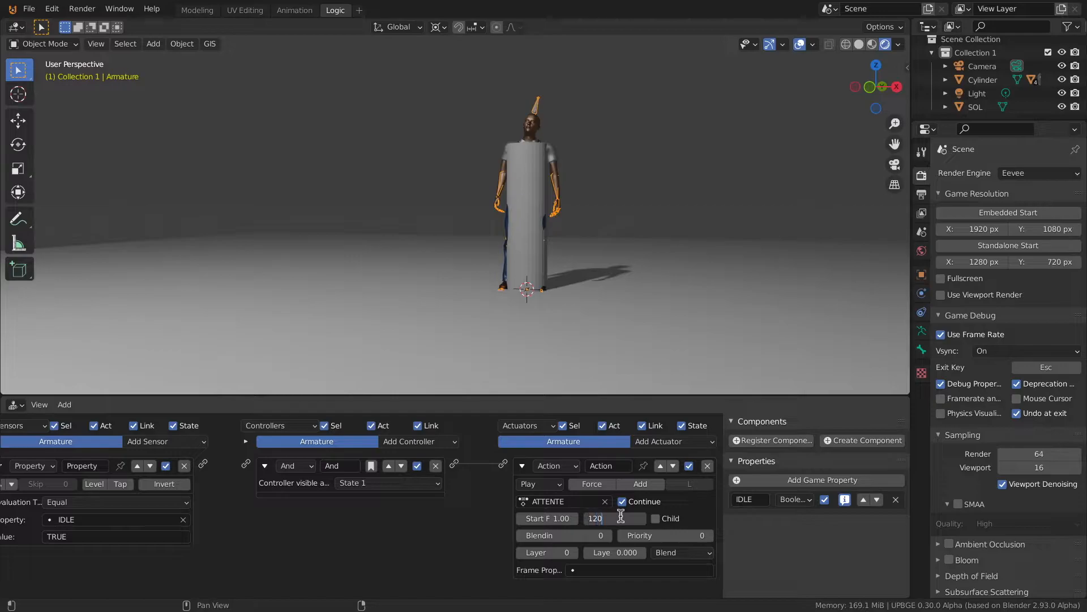
pyautogui.press('Return')
pyautogui.click(545, 486)
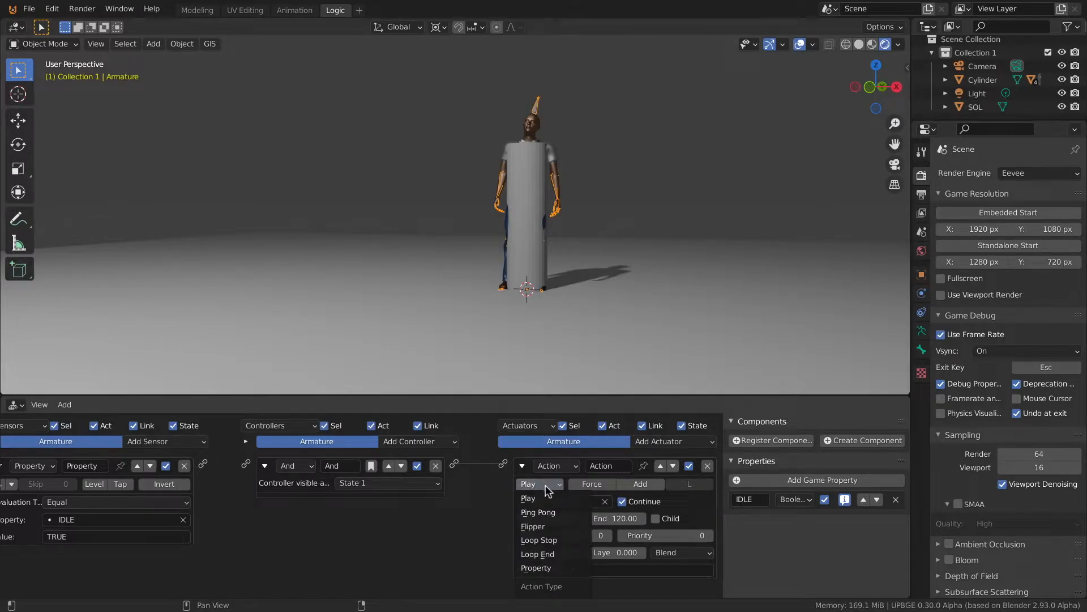
pyautogui.click(540, 544)
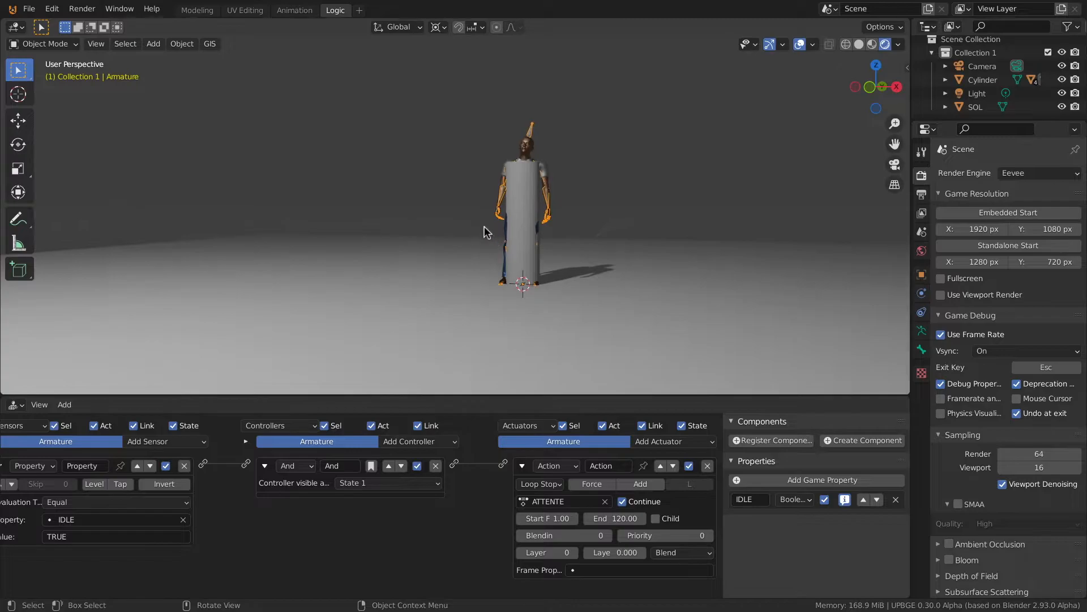
# - Run the game to check the character's idle animation, and stop it again
pyautogui.moveTo(517, 261); pyautogui.dragTo(540, 266, button='middle')
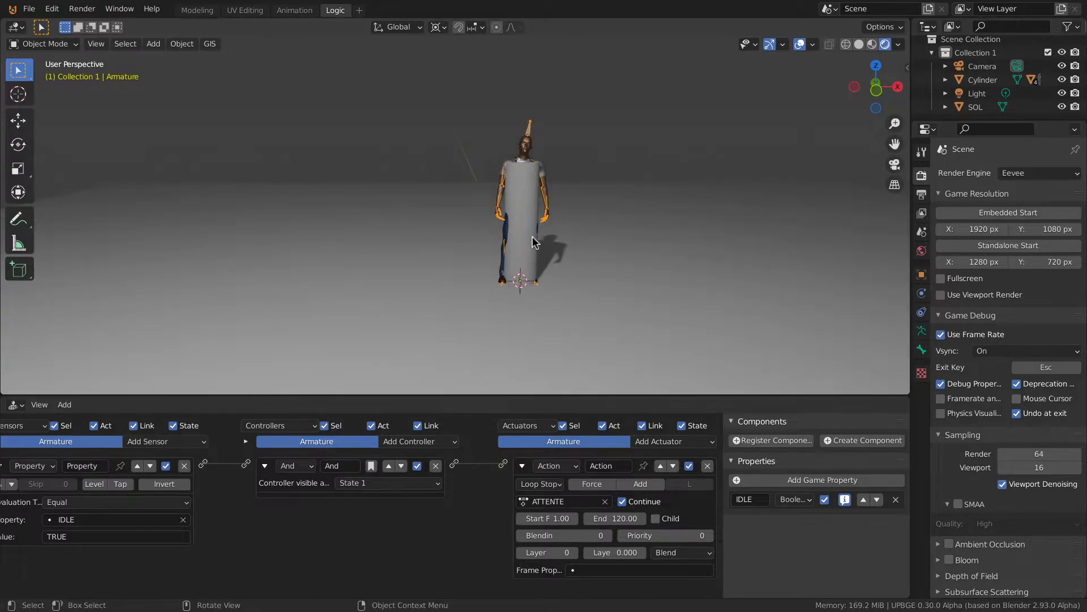
pyautogui.press('p')
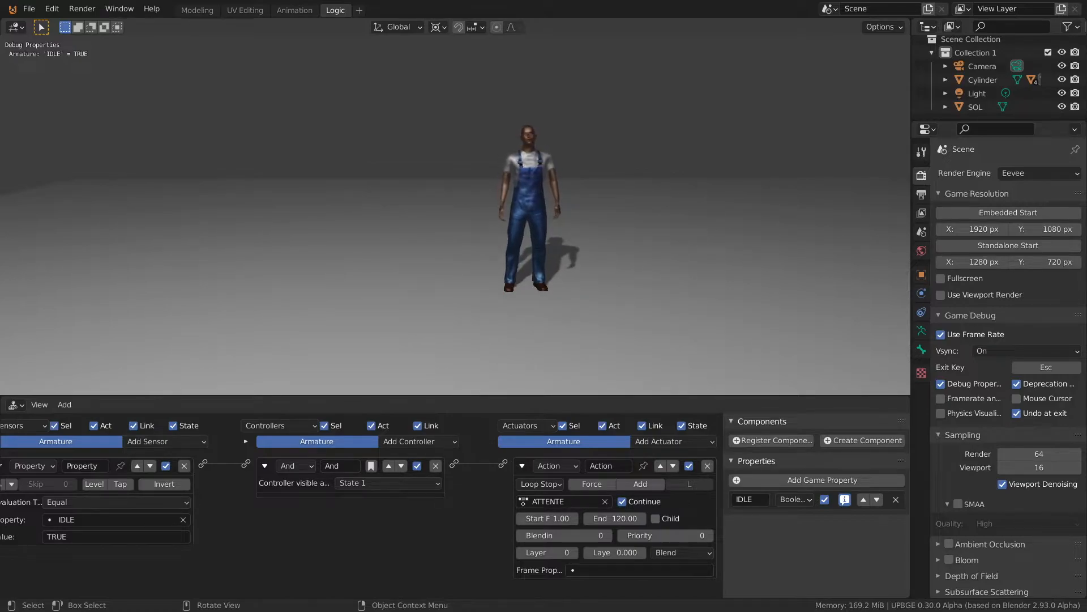
pyautogui.press('Escape')
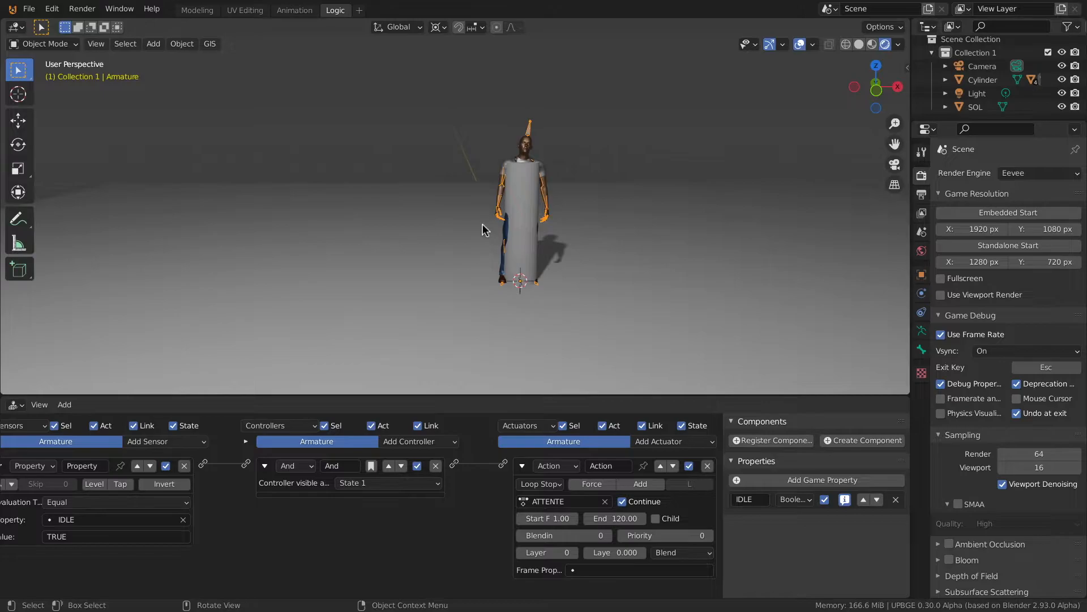
# - Widen the logic brick area and rename the armature's Property sensor as SI IDLE TRUE
pyautogui.moveTo(341, 170); pyautogui.dragTo(431, 184, button='middle')
pyautogui.moveTo(725, 498); pyautogui.dragTo(787, 496)
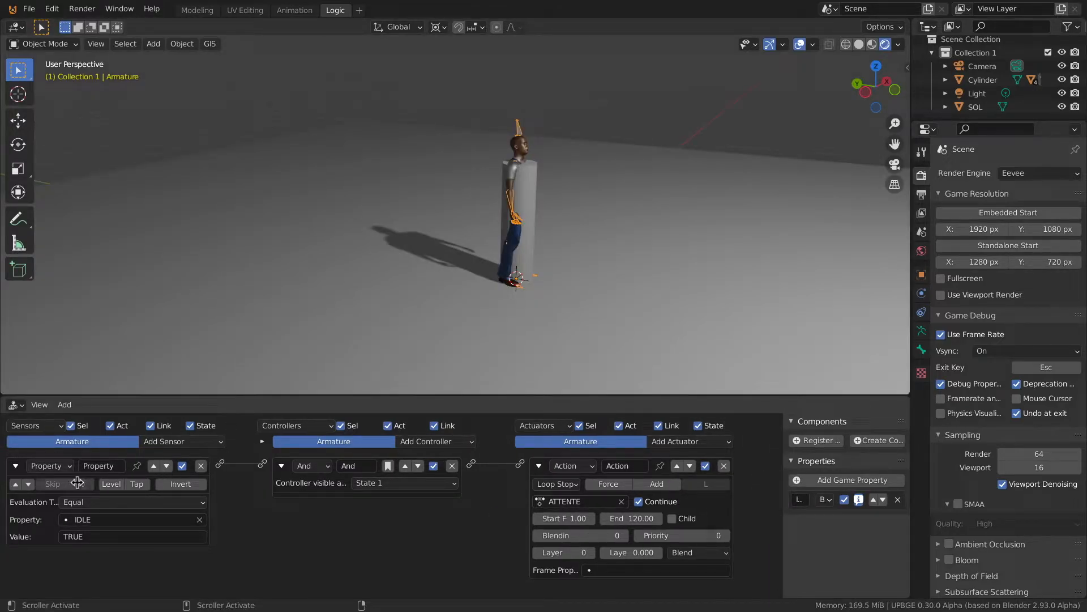
pyautogui.click(101, 470)
pyautogui.write('SI')
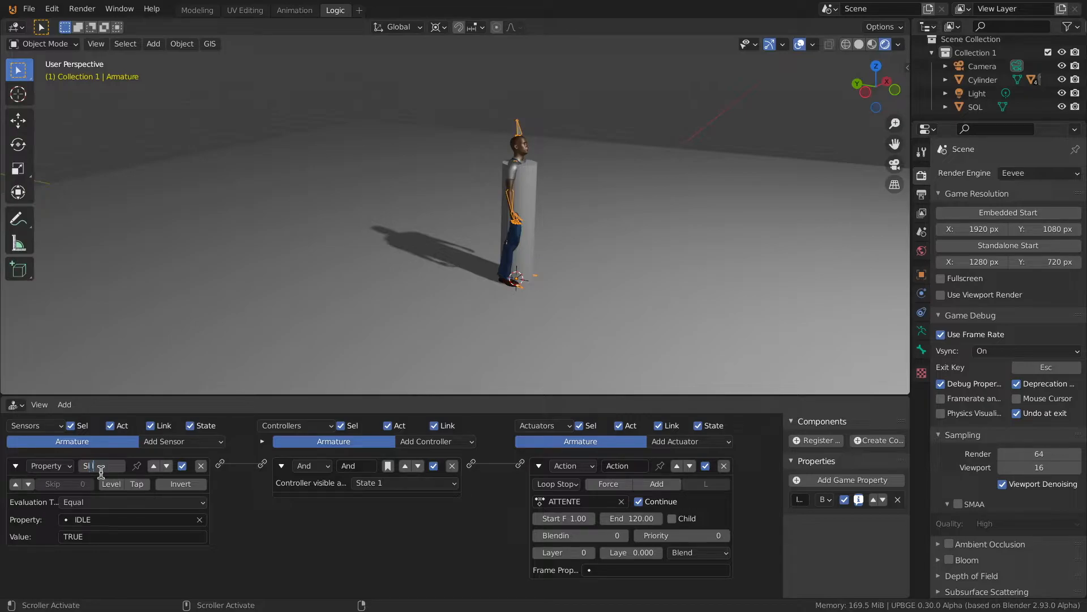
pyautogui.write(' IDLE TRUE')
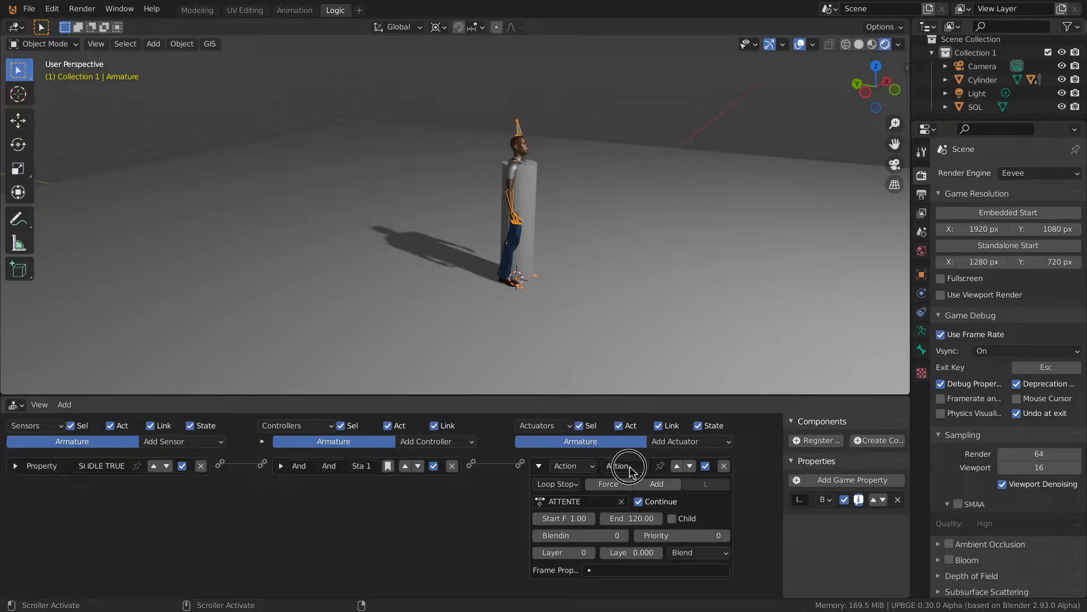
# - Rename the Action actuator as ATTENTE, collapse it and save the file
pyautogui.click(630, 469)
pyautogui.write('ATTENTE')
pyautogui.press('Return')
pyautogui.click(539, 466)
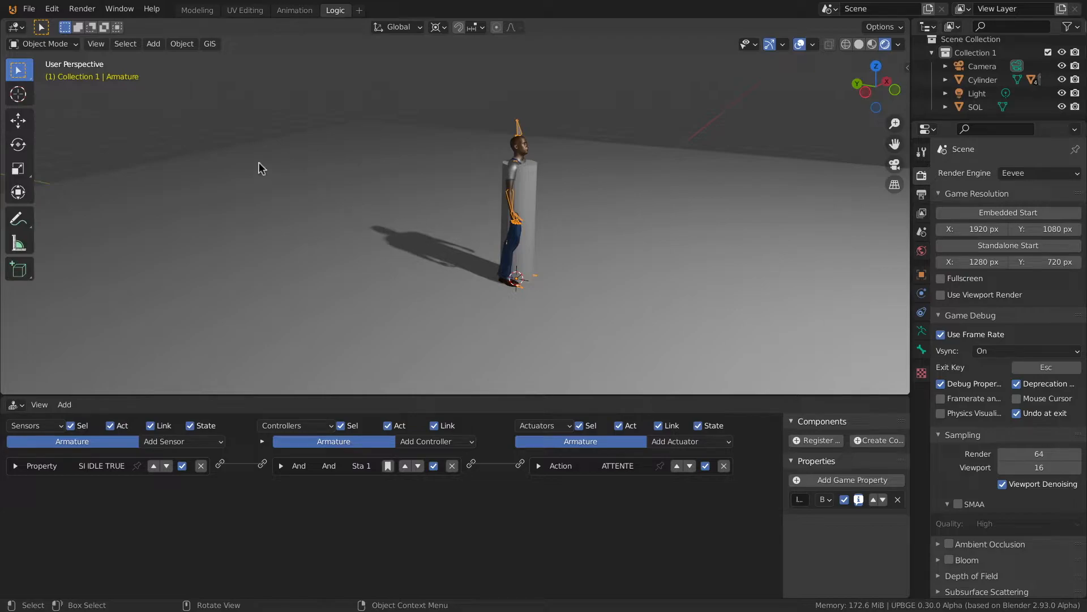
pyautogui.press('super+s')
# - Import MARCHE.fbx from the ACTIONS MIXAMO folder with the default FBX settings
pyautogui.click(29, 8)
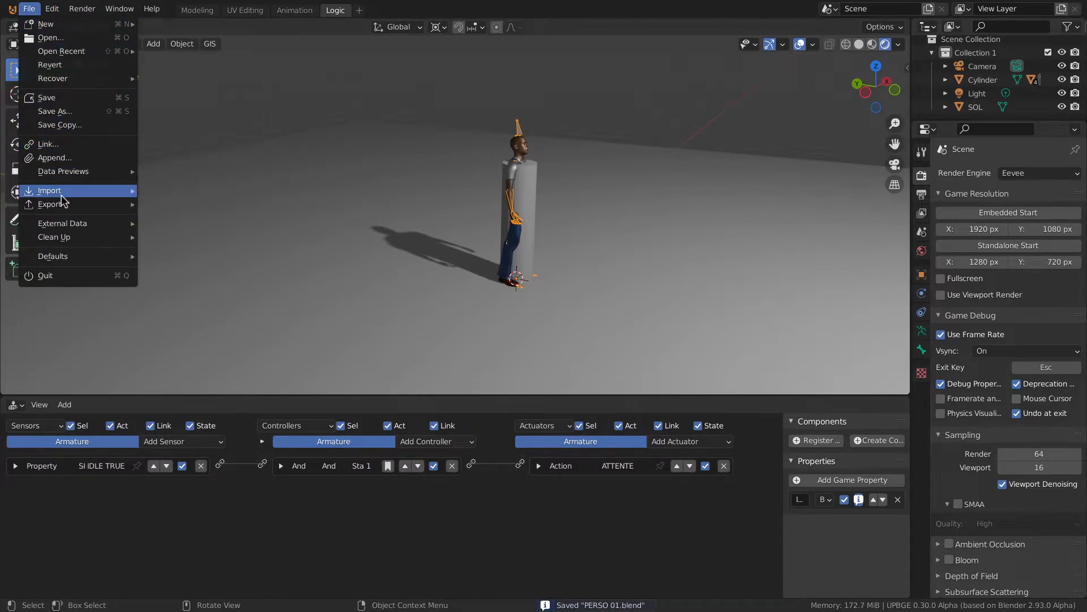
pyautogui.moveTo(66, 207)
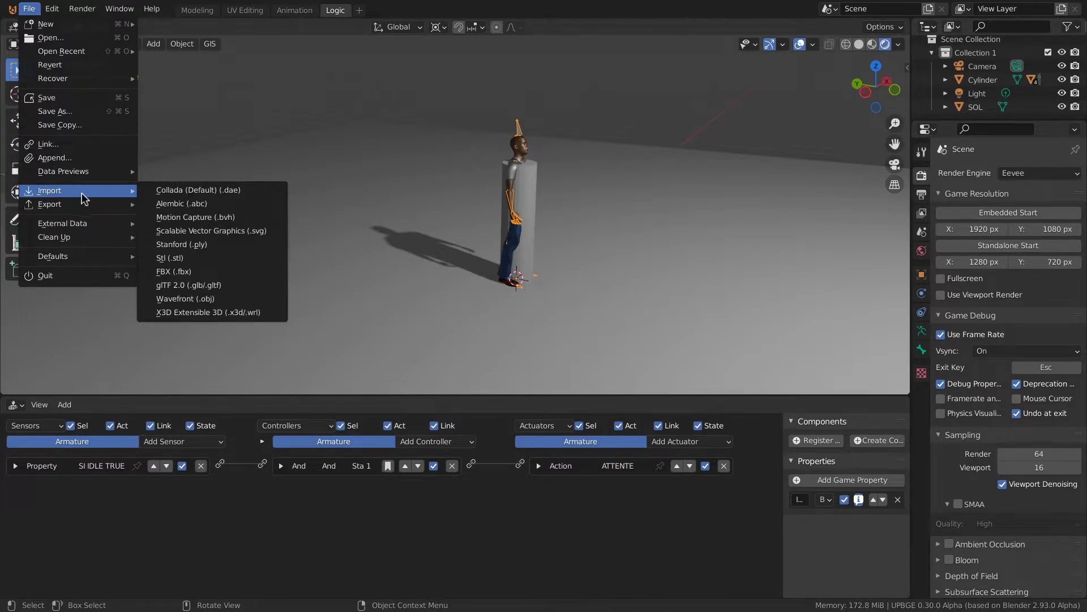
pyautogui.click(193, 272)
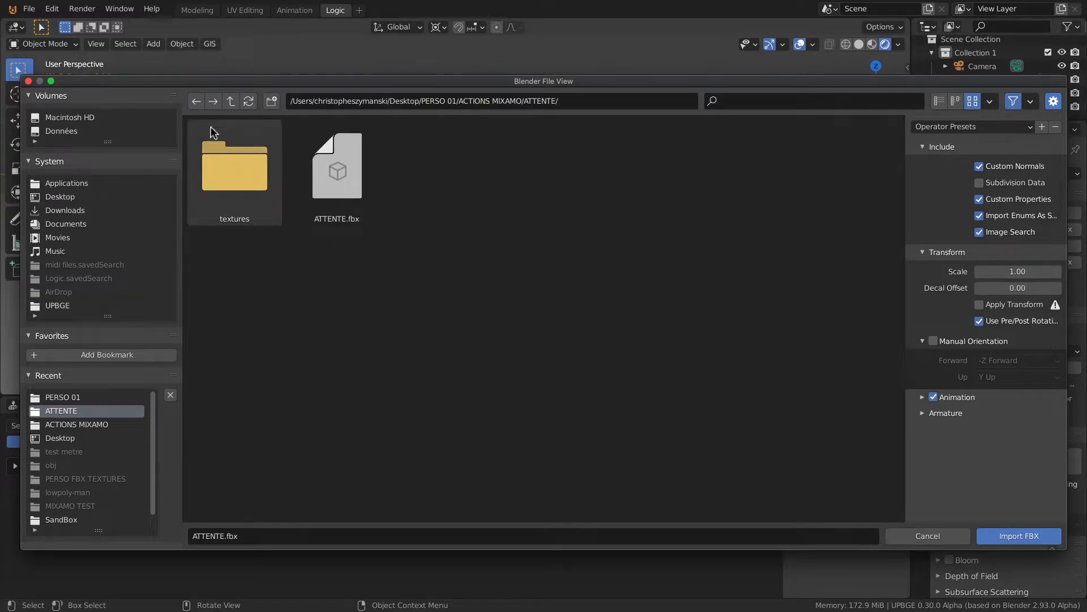
pyautogui.click(233, 101)
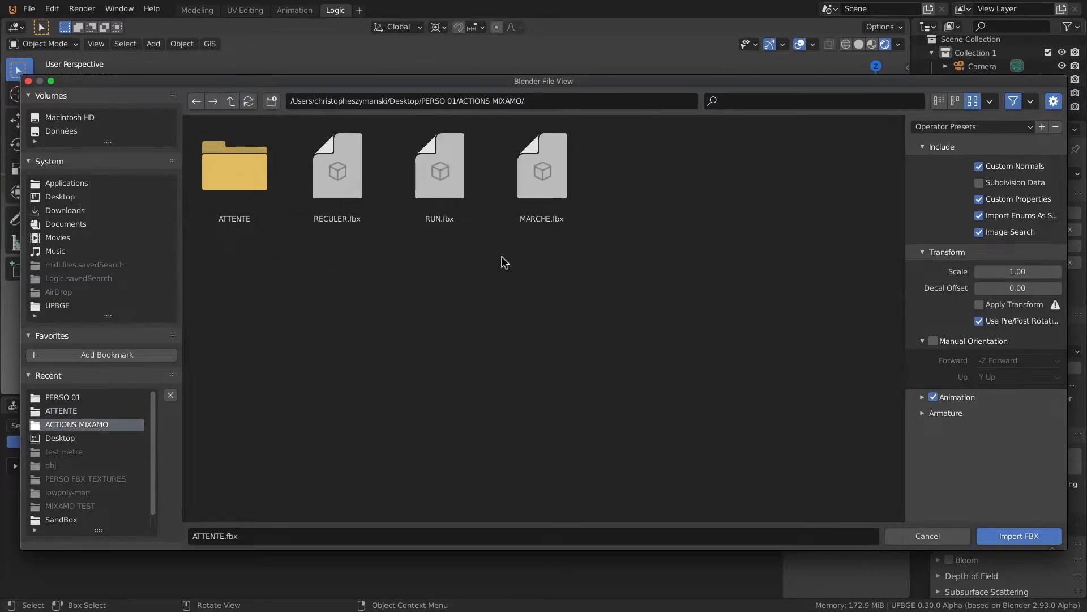
pyautogui.doubleClick(545, 173)
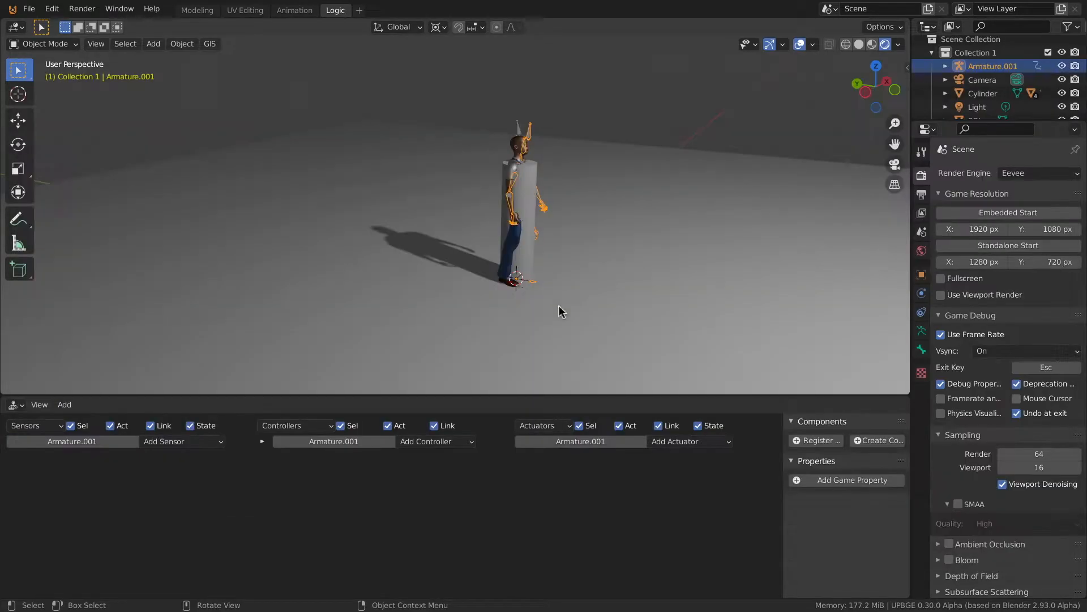
# - In front view, move the imported armature along negative X, well clear of the character
pyautogui.moveTo(606, 248); pyautogui.dragTo(470, 260, button='middle')
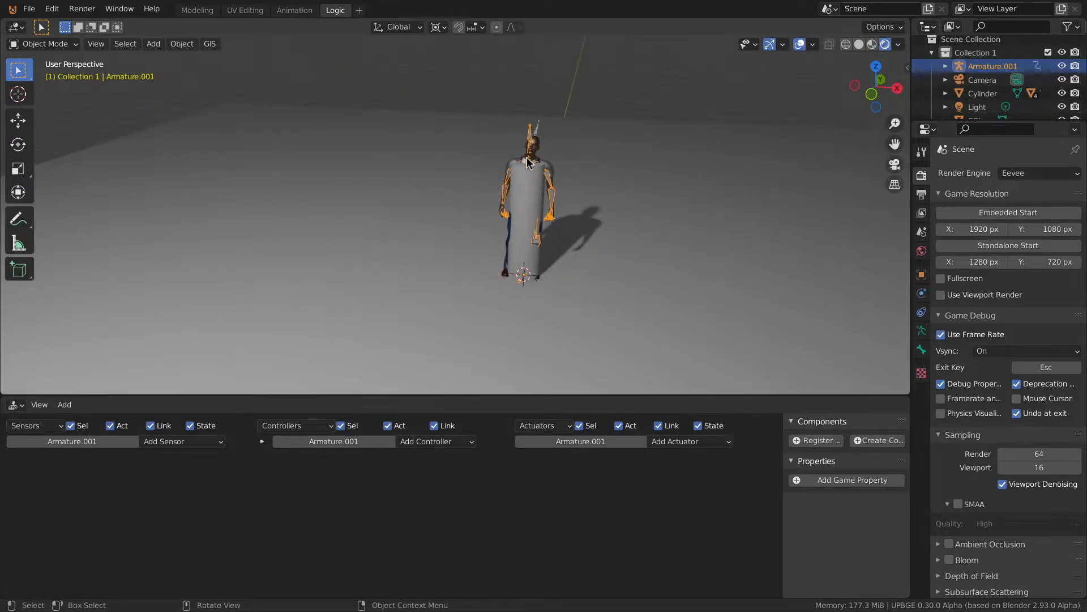
pyautogui.scroll(3, 535, 156)
pyautogui.press('KP_1')
pyautogui.keyDown('shift'); pyautogui.moveTo(456, 287); pyautogui.dragTo(625, 233, button='middle'); pyautogui.keyUp('shift')
pyautogui.press('g')
pyautogui.press('x')
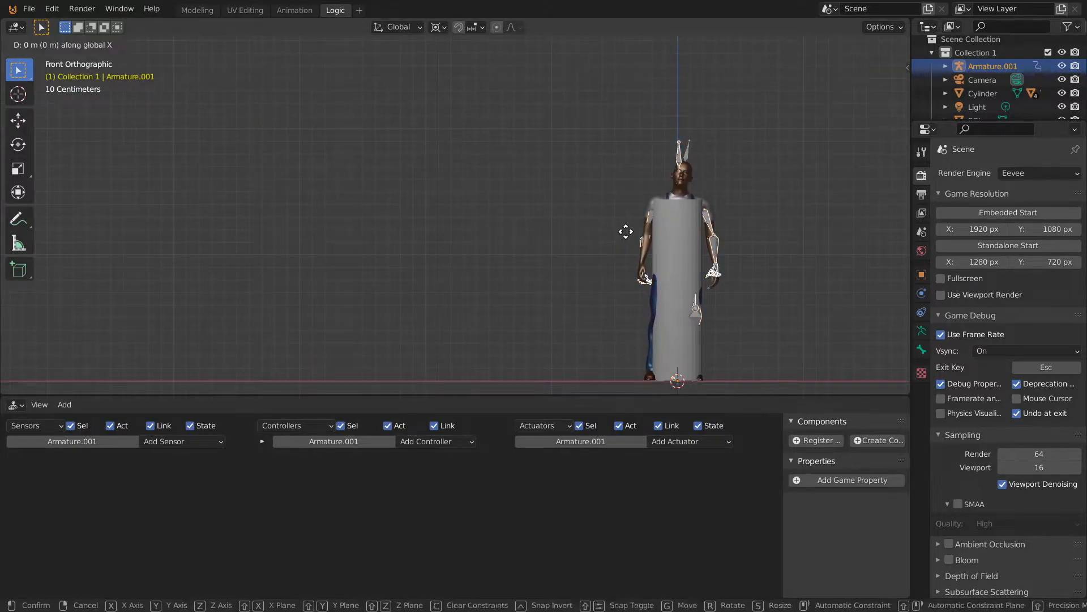
pyautogui.click(300, 247)
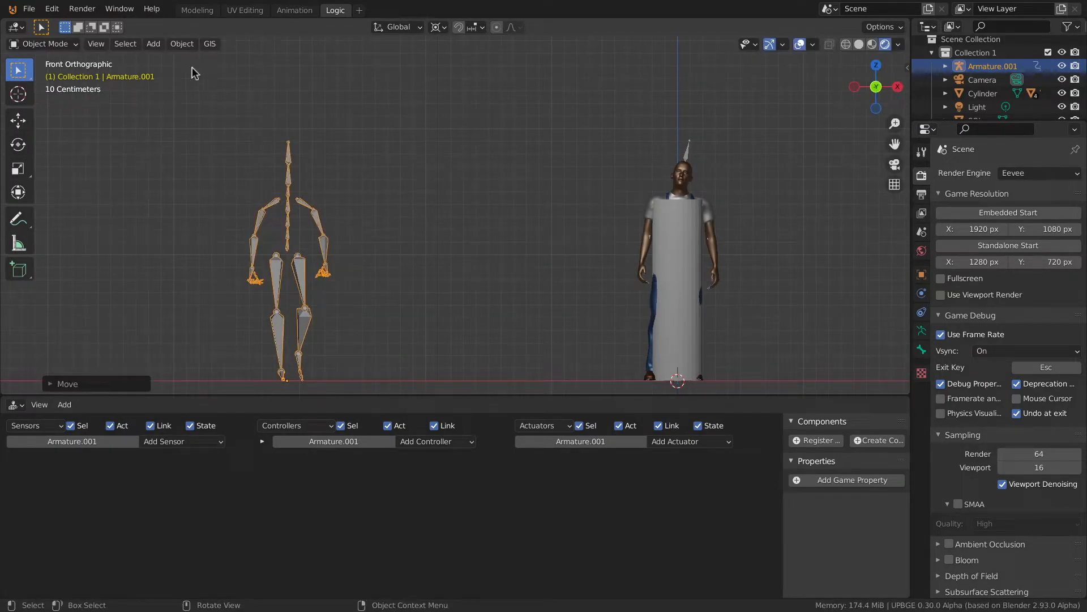
# - In the Animation workspace, rename the imported armature's Mixamo action as MARCHE
pyautogui.click(294, 10)
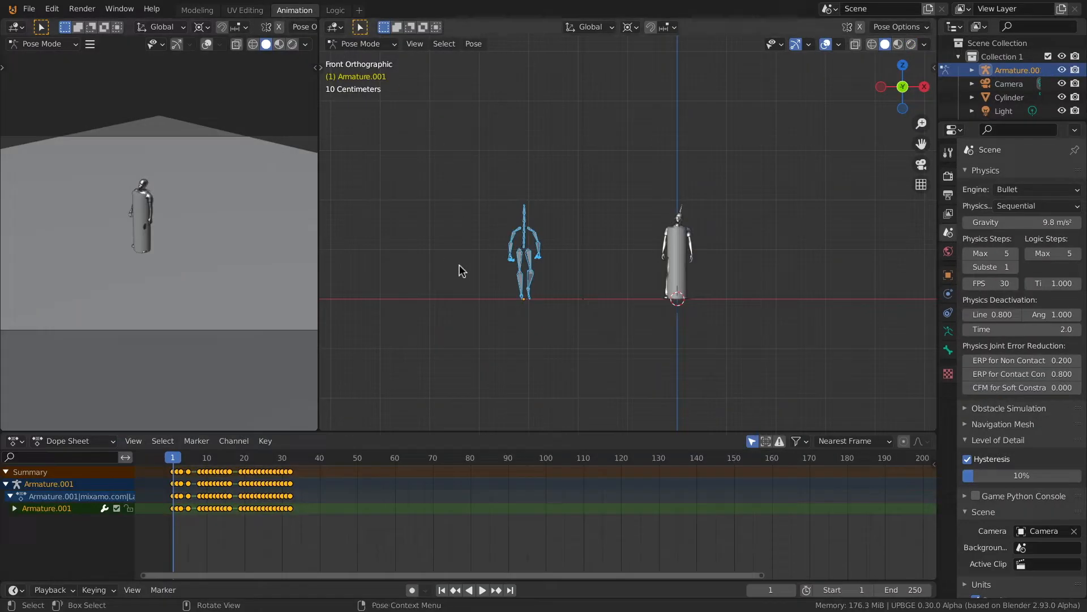
pyautogui.click(10, 496)
pyautogui.doubleClick(60, 496)
pyautogui.write('MARCHE')
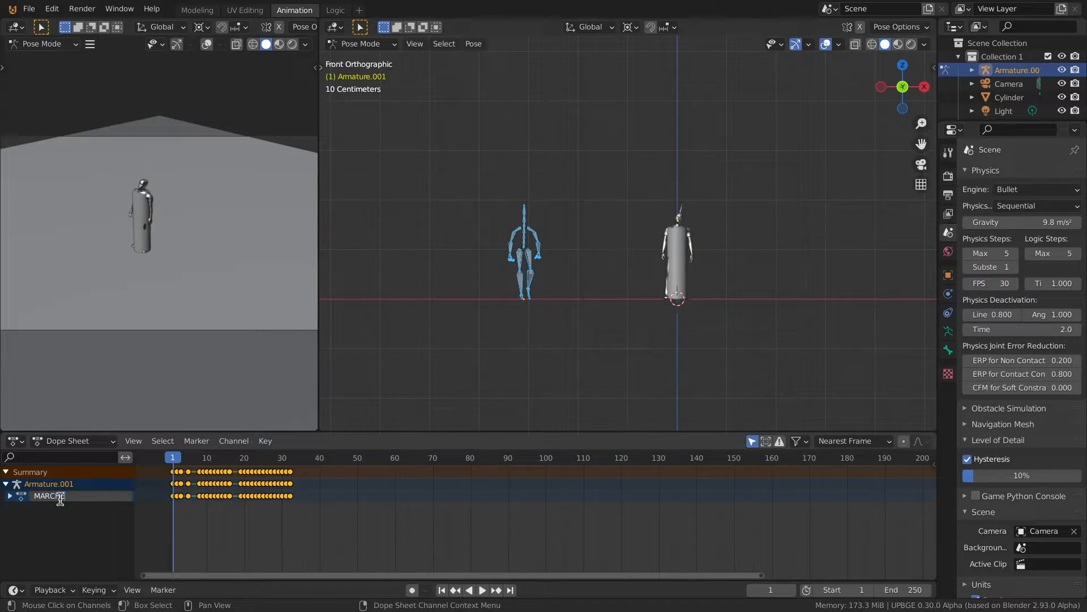
pyautogui.press('Return')
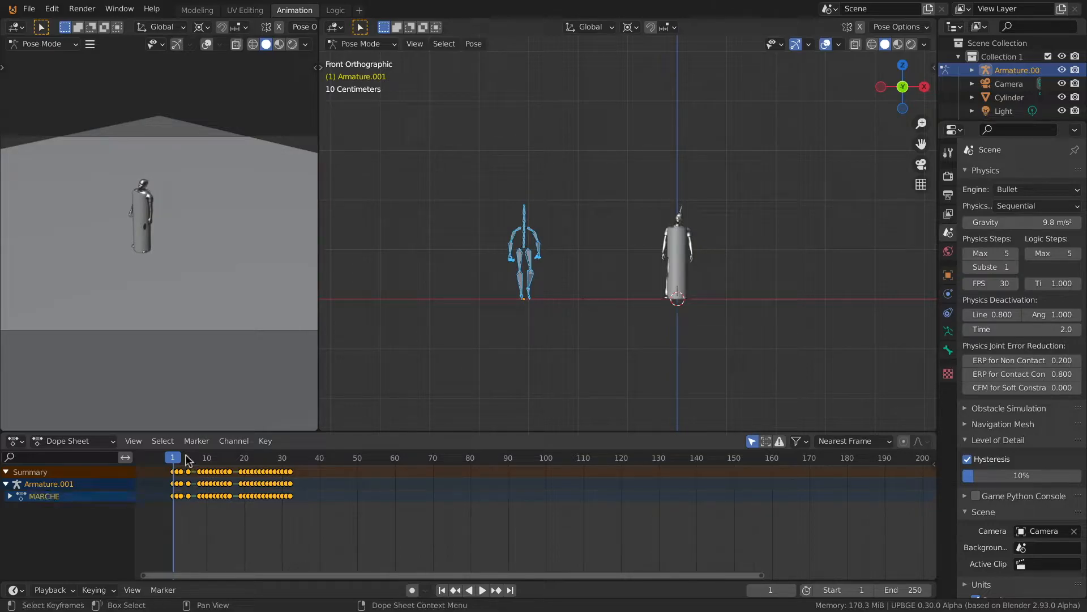
# - Examine the frame range of the MARCHE animation in the Dope Sheet
pyautogui.scroll(3, 236, 496)
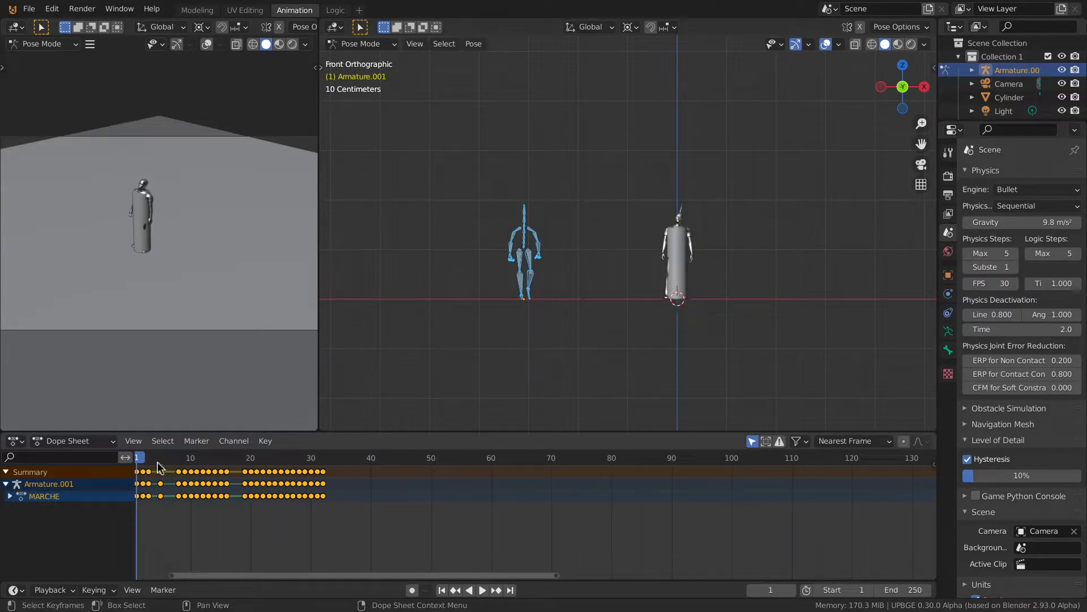
pyautogui.press('space')
pyautogui.press('Escape')
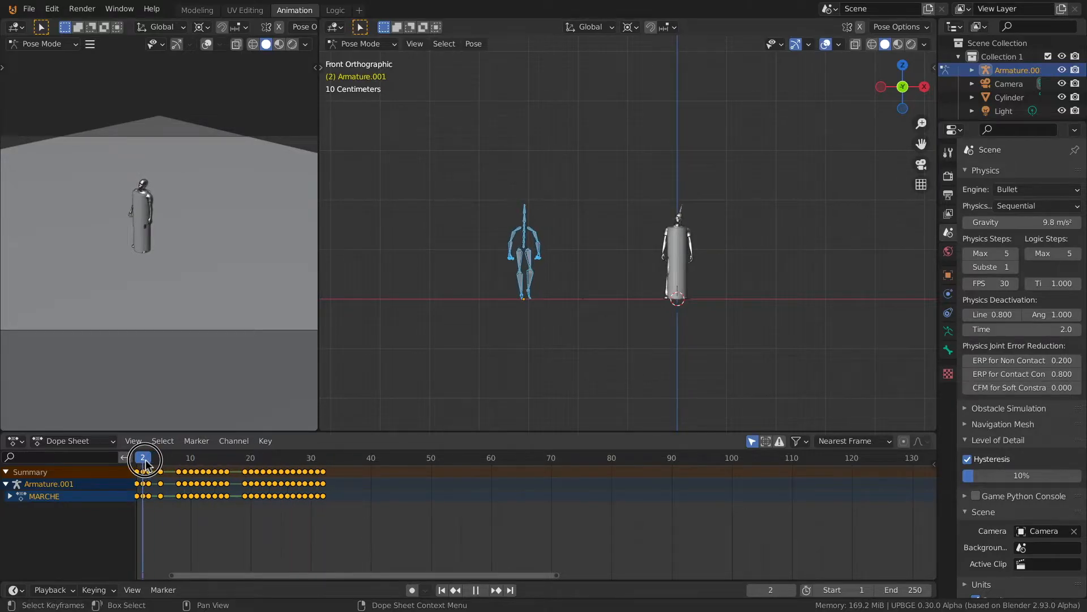
pyautogui.moveTo(303, 522); pyautogui.dragTo(409, 518, button='middle')
# - Back in the Logic workspace, select the character's armature and add a Joystick sensor to it
pyautogui.click(336, 11)
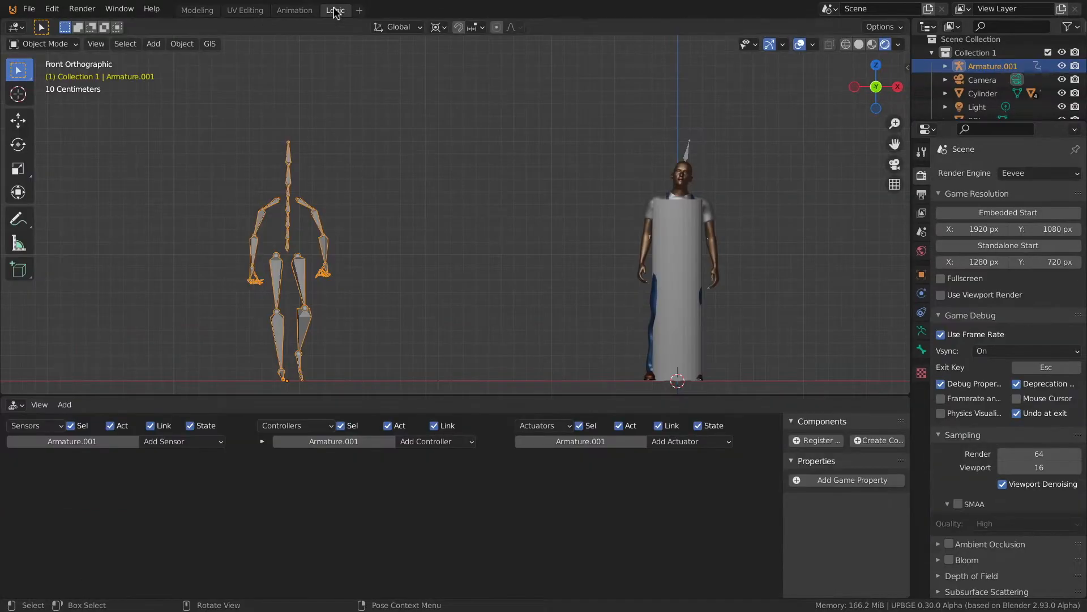
pyautogui.click(689, 150)
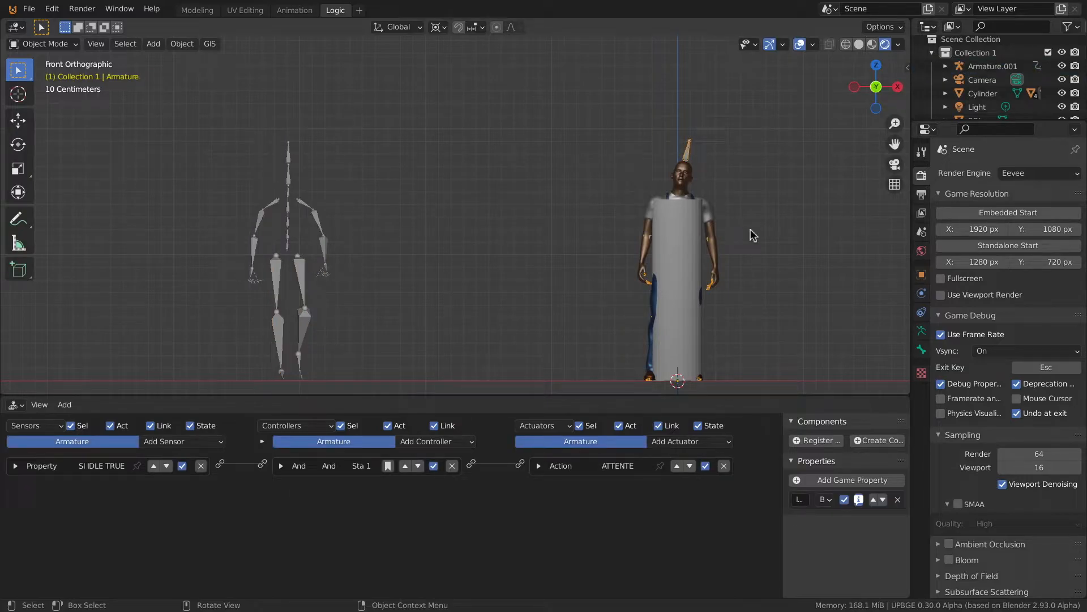
pyautogui.click(180, 443)
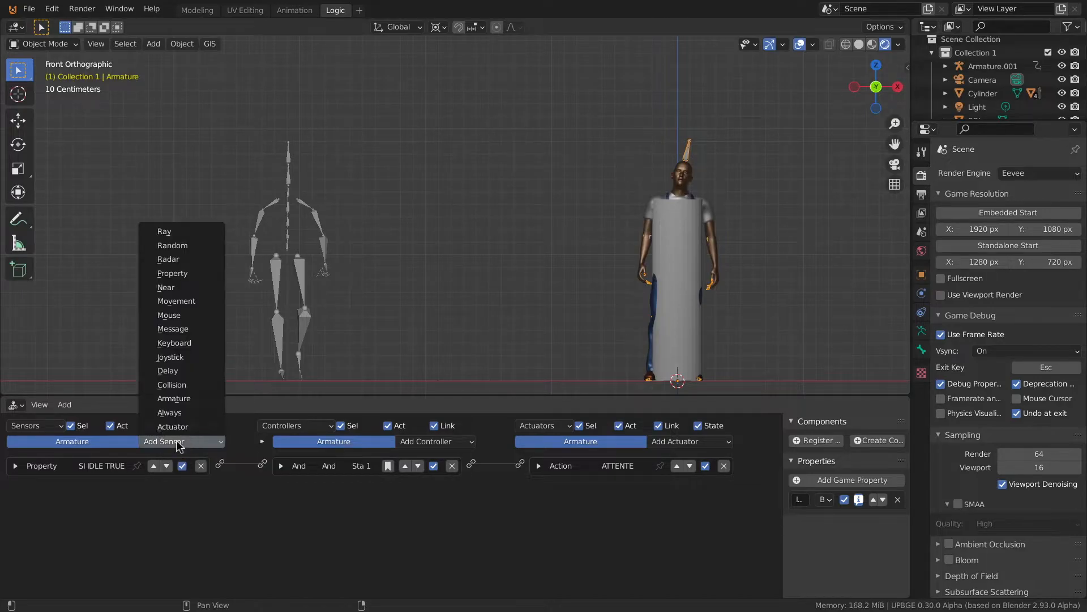
pyautogui.click(173, 358)
pyautogui.scroll(-1, 218, 523)
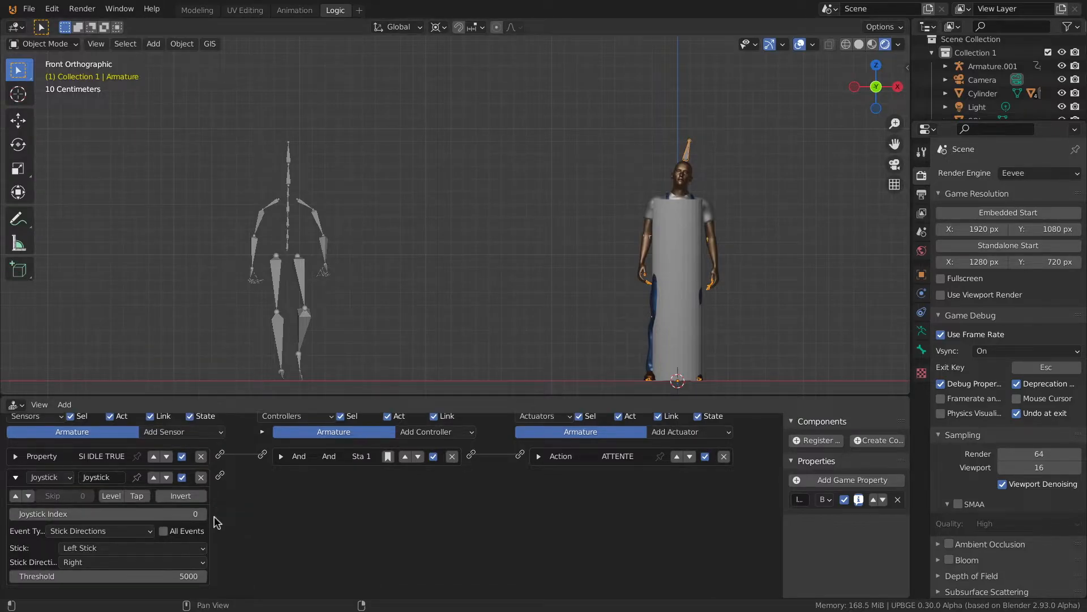
# - Set the Joystick sensor's stick direction to Up for the left stick
pyautogui.scroll(3, 86, 539)
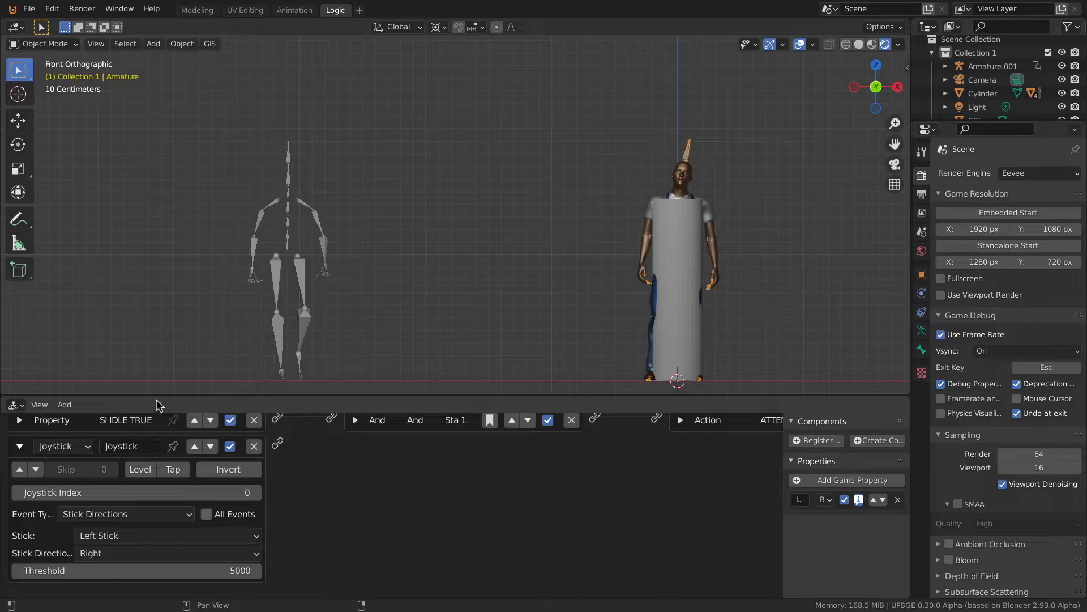
pyautogui.moveTo(157, 397); pyautogui.dragTo(156, 283)
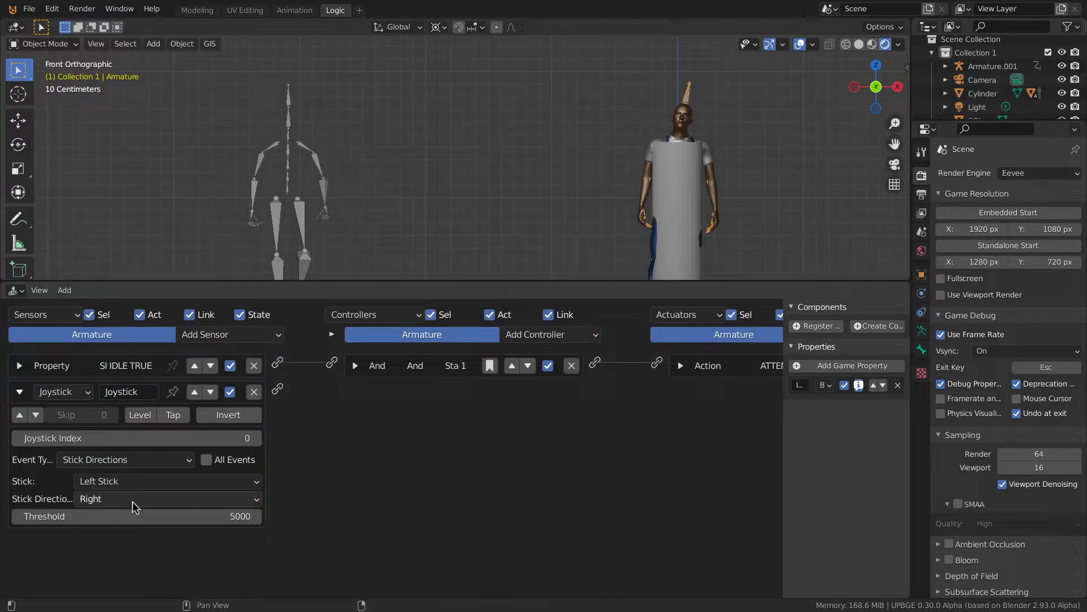
pyautogui.click(132, 502)
pyautogui.click(140, 535)
# - Add a second And controller to the armature and link the Joystick sensor to it
pyautogui.click(535, 334)
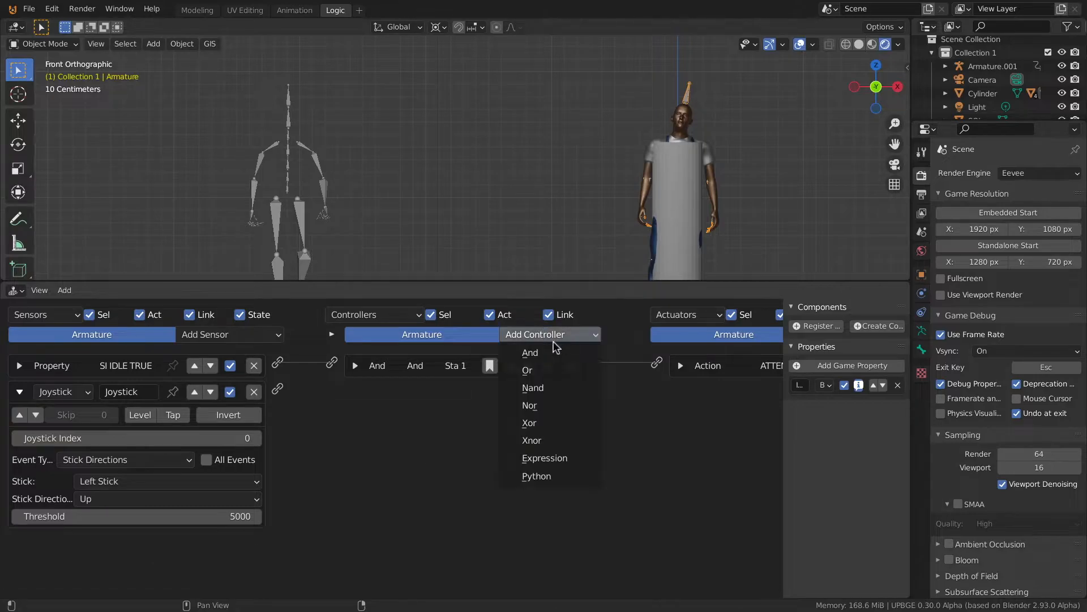
pyautogui.click(528, 352)
pyautogui.moveTo(277, 389); pyautogui.dragTo(333, 391)
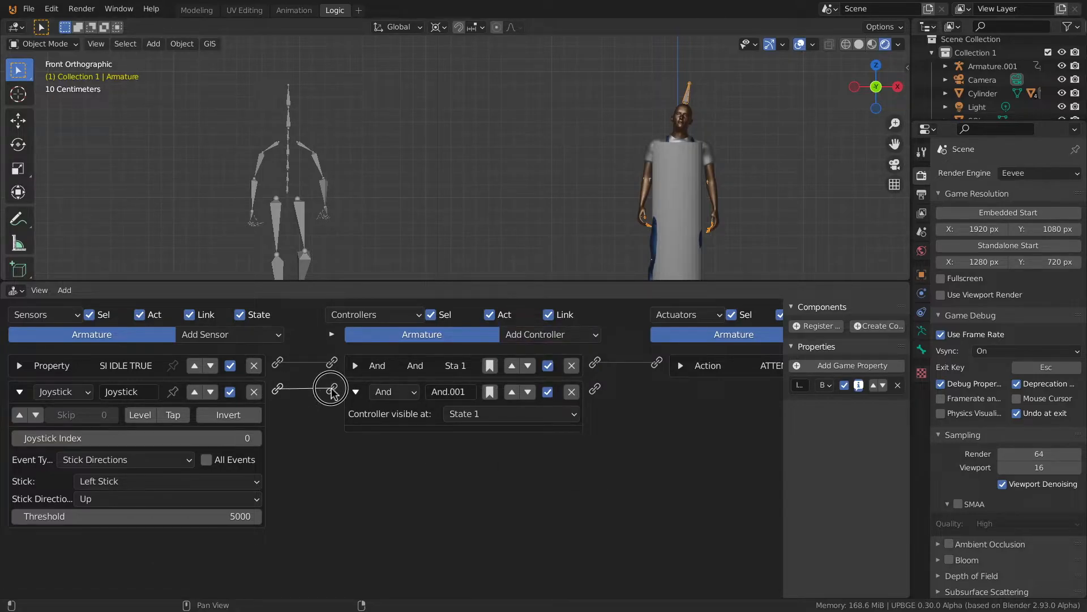
# - Add a second Action actuator to the armature and link the Joystick's And controller to it
pyautogui.moveTo(483, 484)
pyautogui.mouseDown(button='middle')
pyautogui.moveTo(335, 479)
pyautogui.moveTo(481, 484)
pyautogui.mouseUp(button='middle')
pyautogui.moveTo(532, 508); pyautogui.dragTo(381, 502, button='middle')
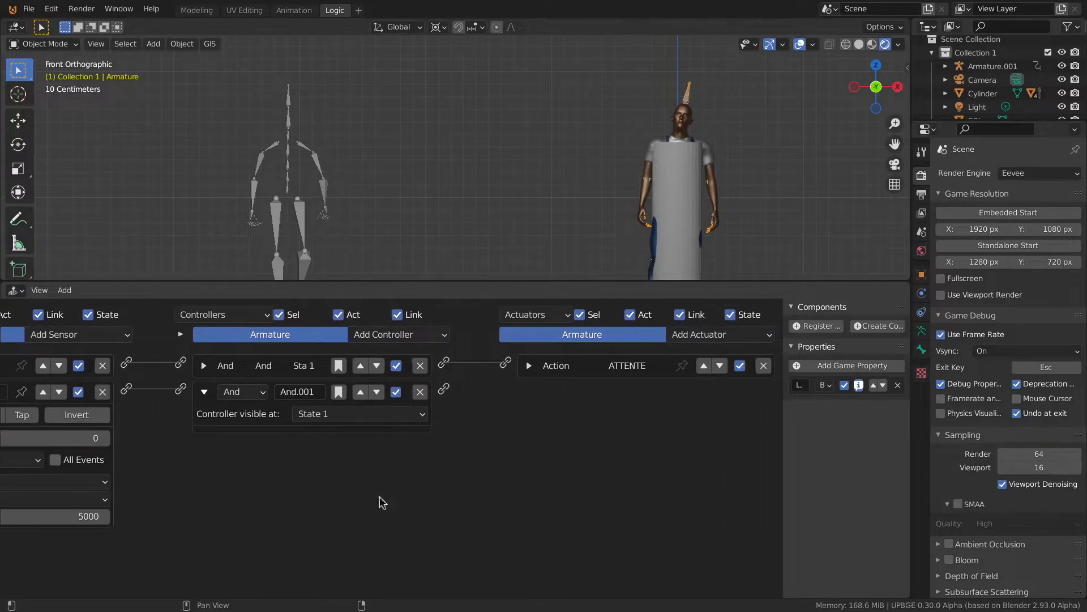
pyautogui.click(707, 336)
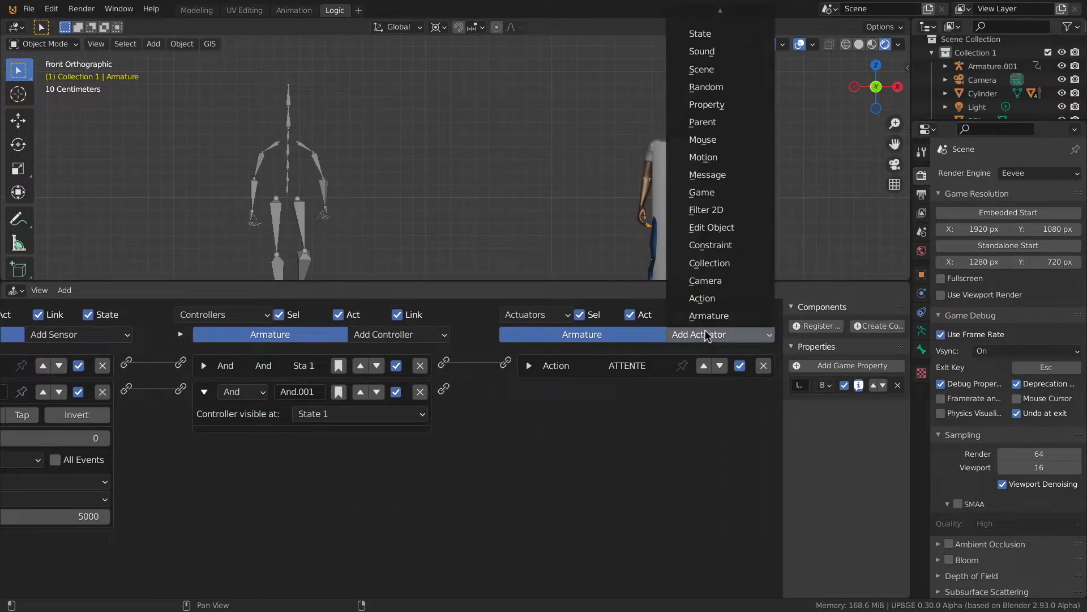
pyautogui.click(714, 299)
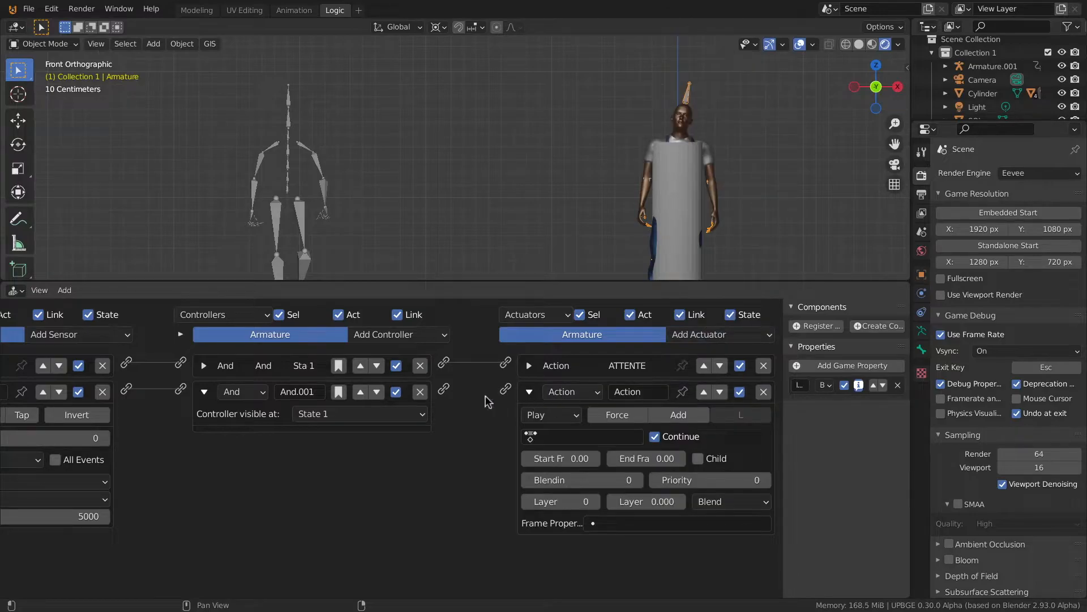
pyautogui.moveTo(444, 390); pyautogui.dragTo(505, 389)
# - Rename the new Action actuator as MARCHER
pyautogui.click(633, 394)
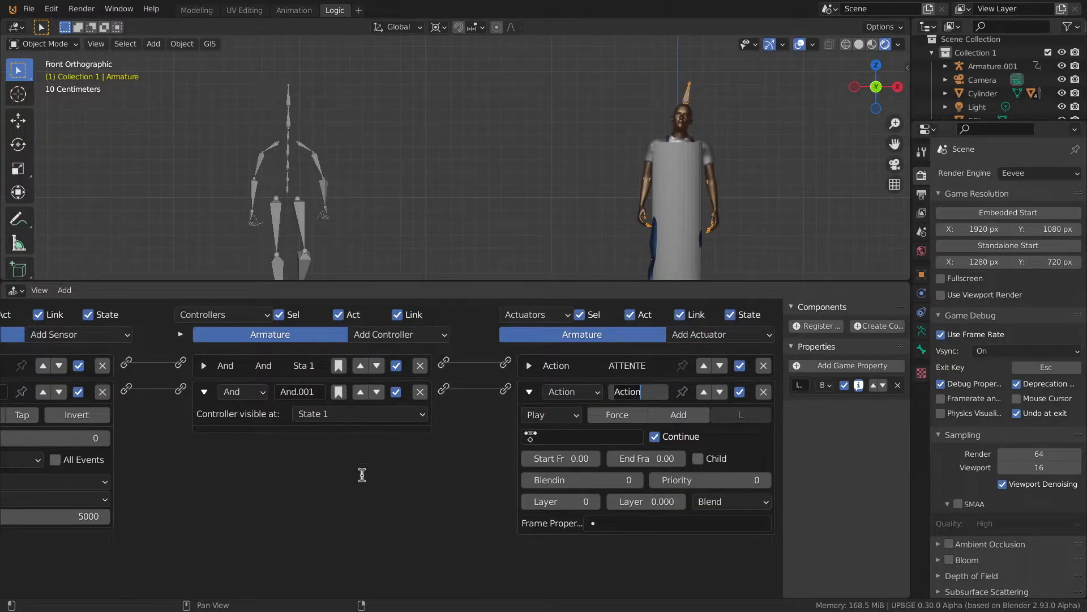
pyautogui.write('MA')
pyautogui.press('Return')
# - Rename the Joystick sensor as LEFT UP and collapse its settings
pyautogui.moveTo(403, 472); pyautogui.dragTo(589, 500, button='middle')
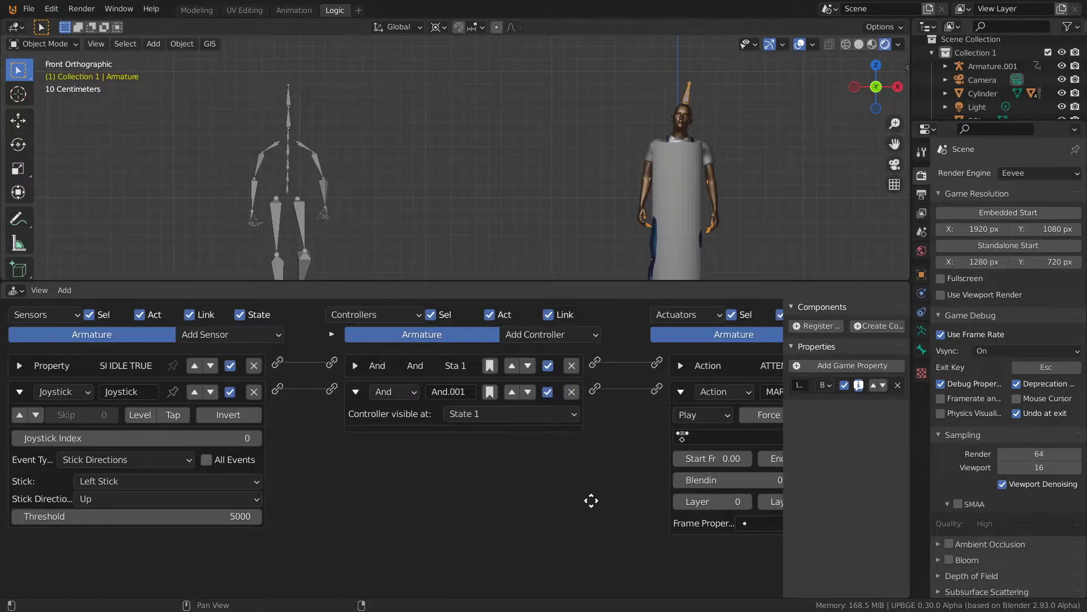
pyautogui.click(125, 391)
pyautogui.write('LEFT UP')
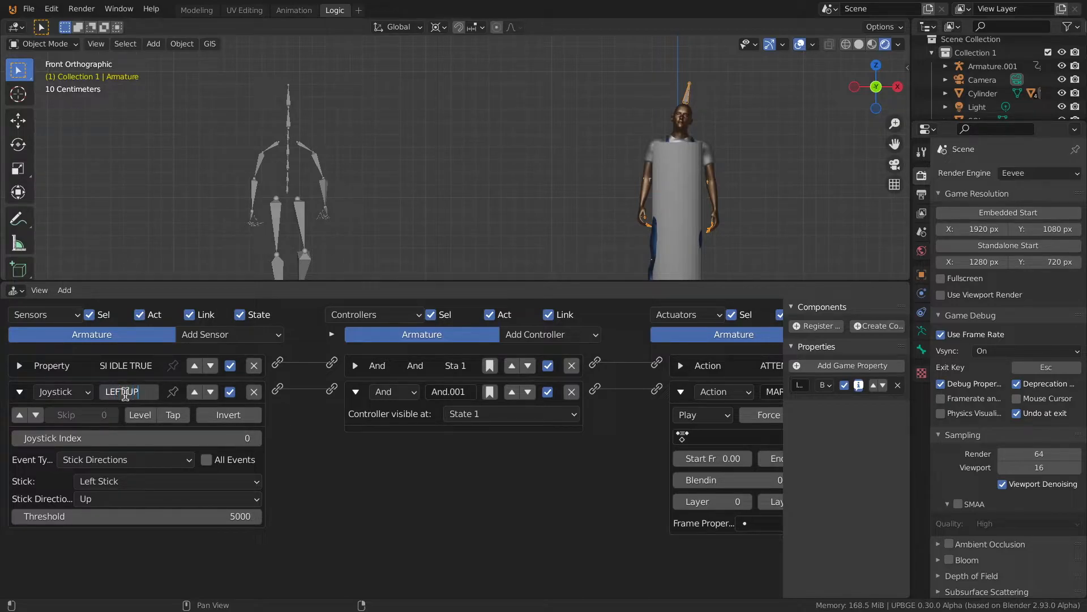
pyautogui.press('Return')
pyautogui.click(19, 392)
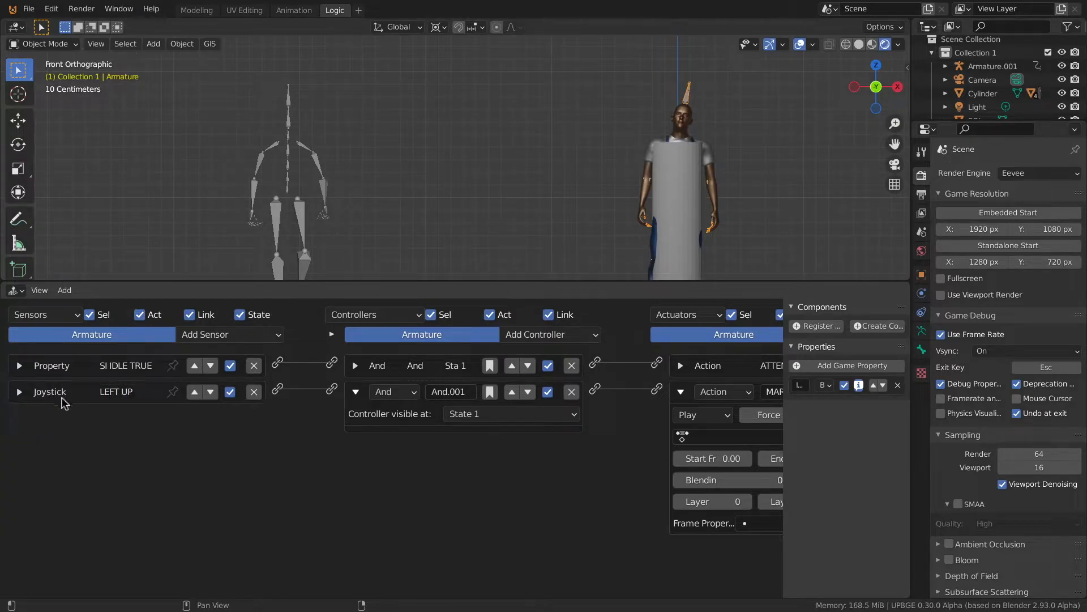
# - Assign the MARCHE action to the MARCHER actuator with start frame 1 and end frame 32
pyautogui.moveTo(688, 420); pyautogui.dragTo(536, 421, button='middle')
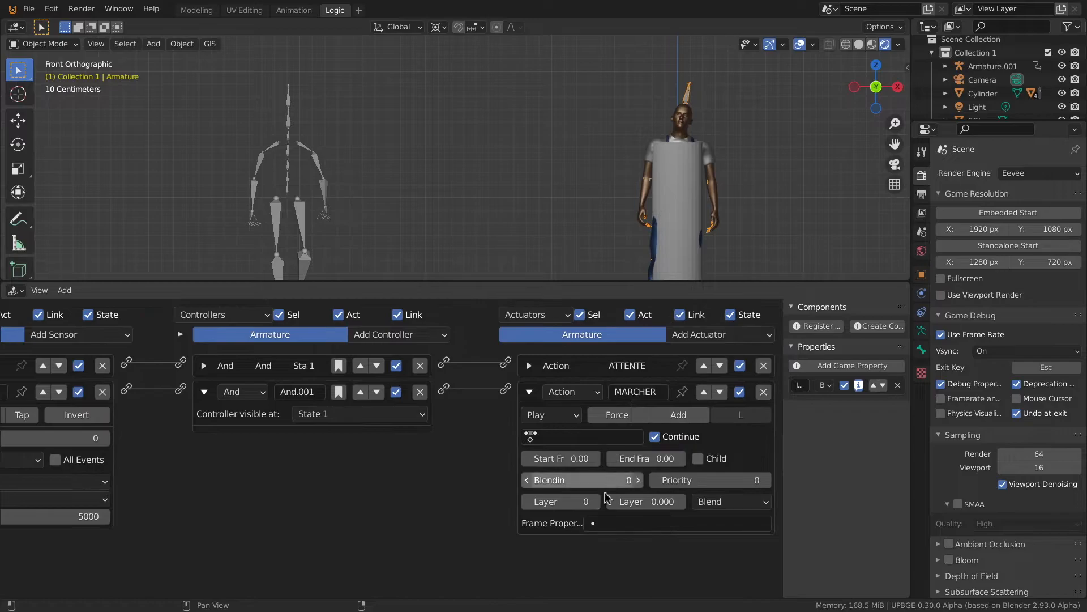
pyautogui.click(547, 439)
pyautogui.click(557, 283)
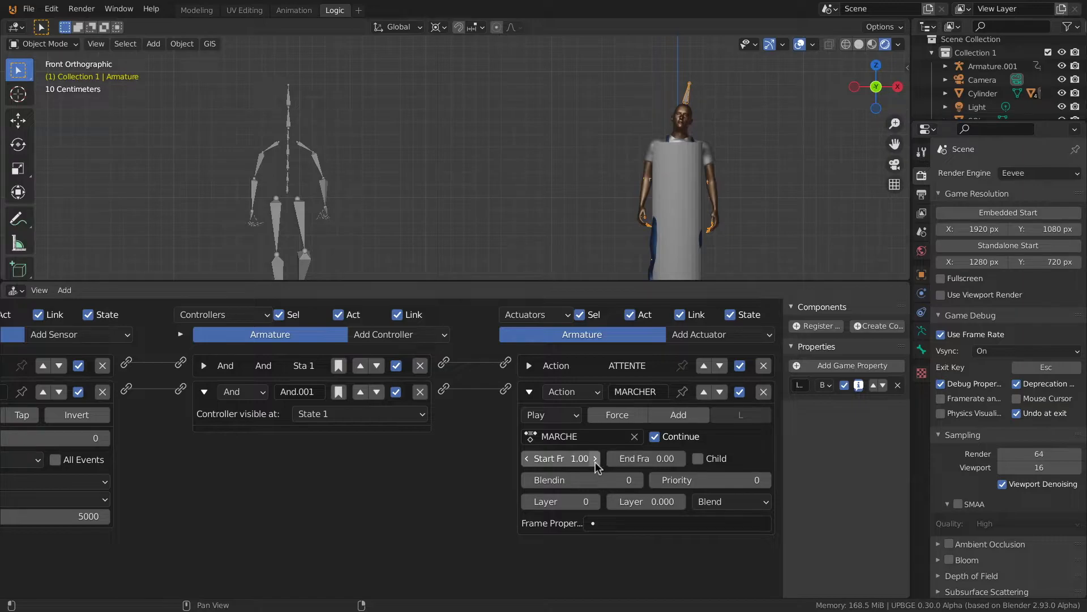
pyautogui.click(645, 461)
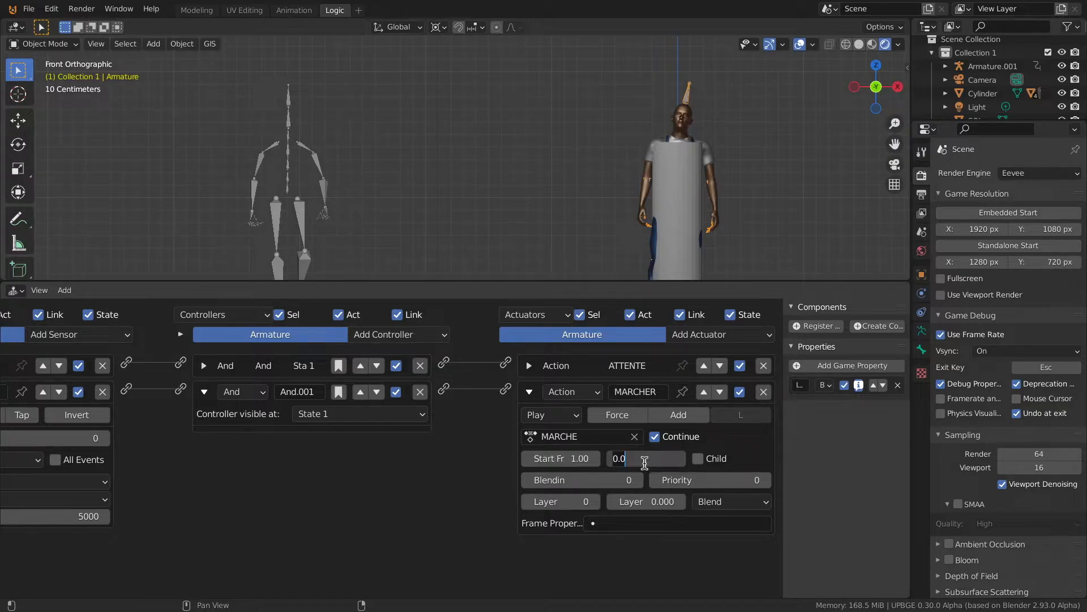
pyautogui.write('32')
pyautogui.press('Return')
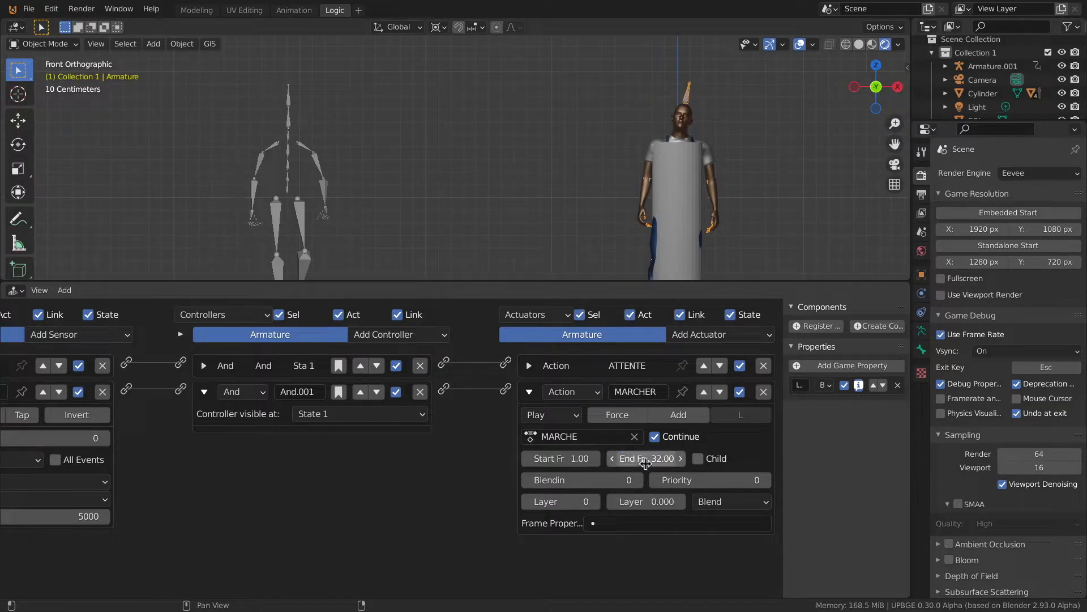
# - Switch to the Animation workspace
pyautogui.click(294, 10)
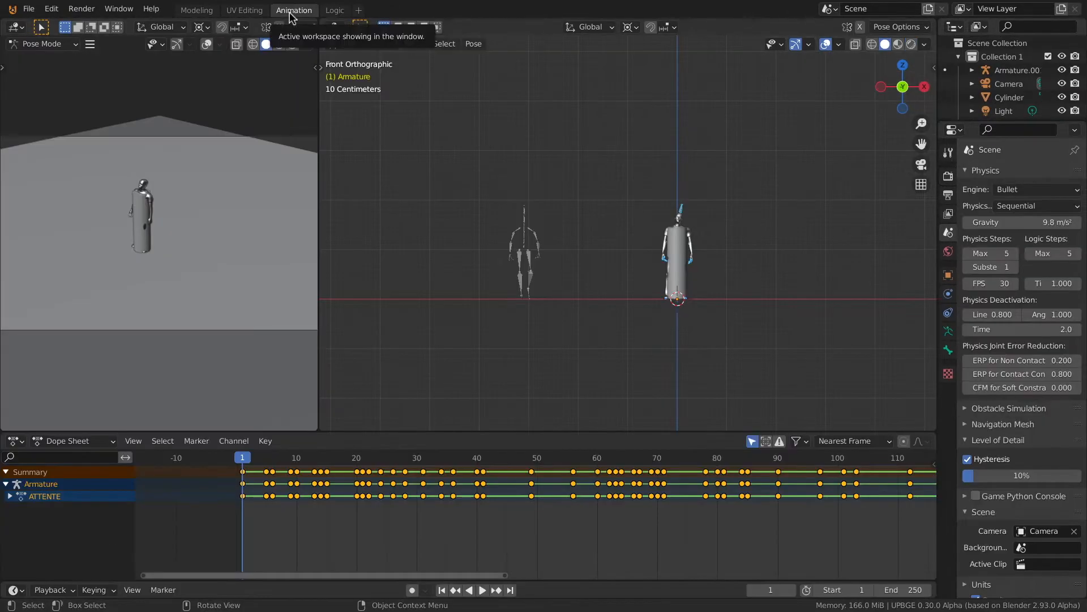
# - Show the armature's MARCHE action in the Action Editor and check its frame range
pyautogui.click(90, 442)
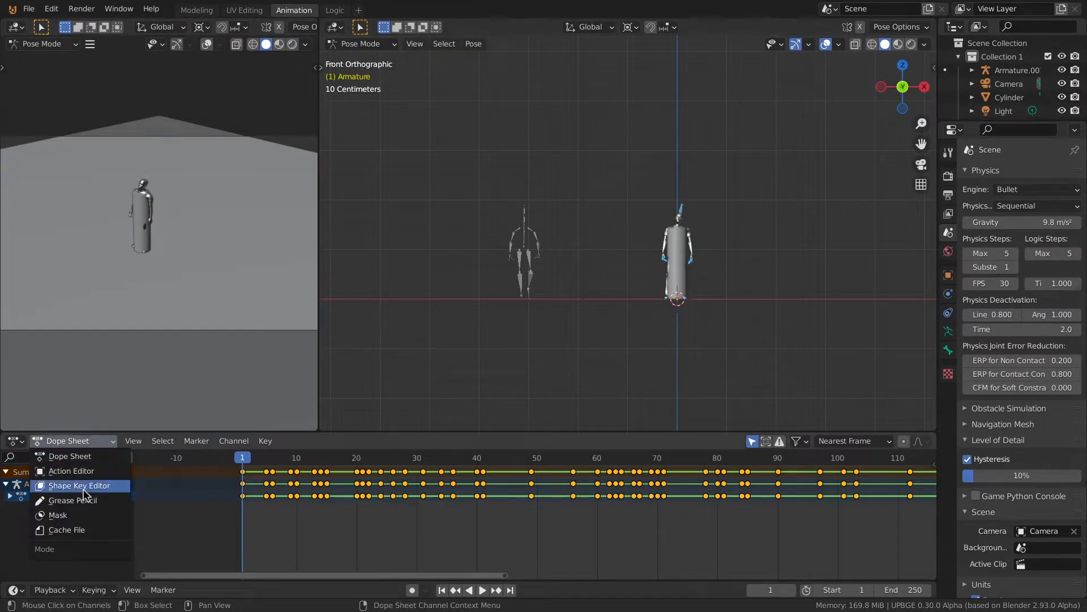
pyautogui.click(75, 470)
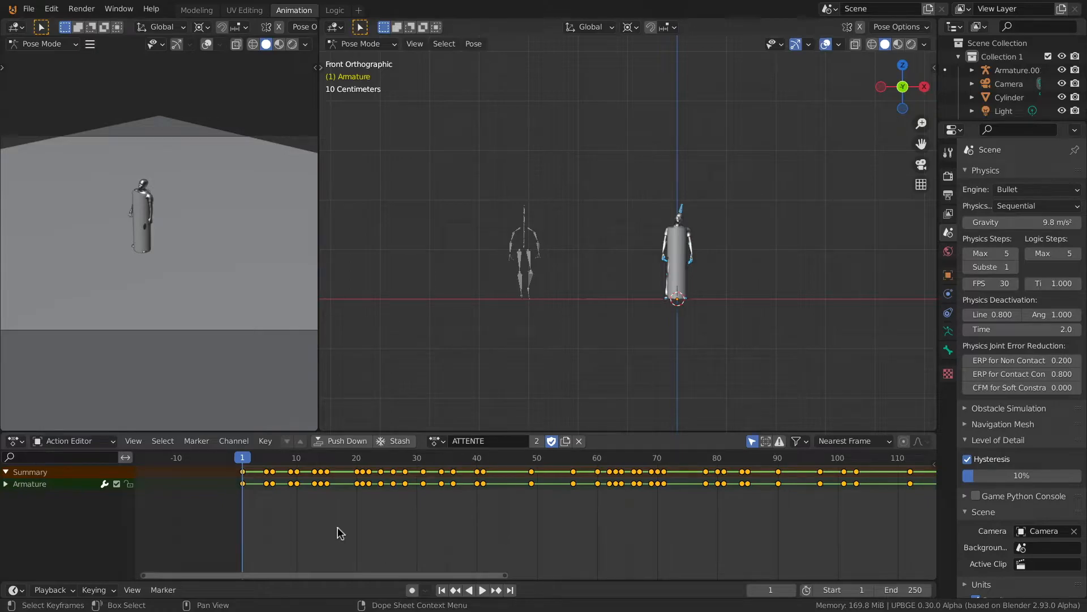
pyautogui.click(437, 440)
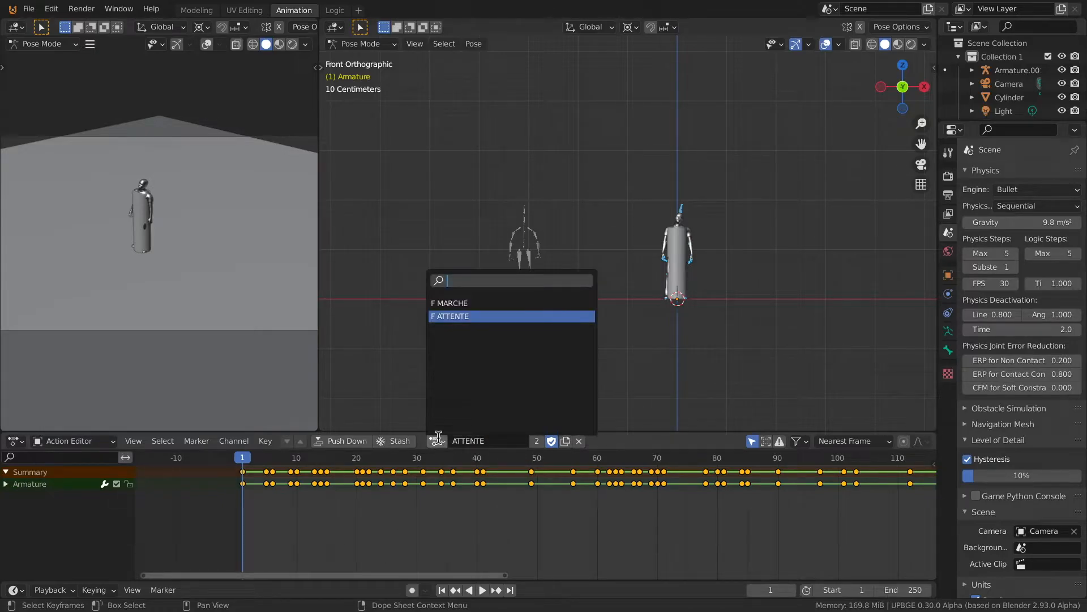
pyautogui.click(453, 304)
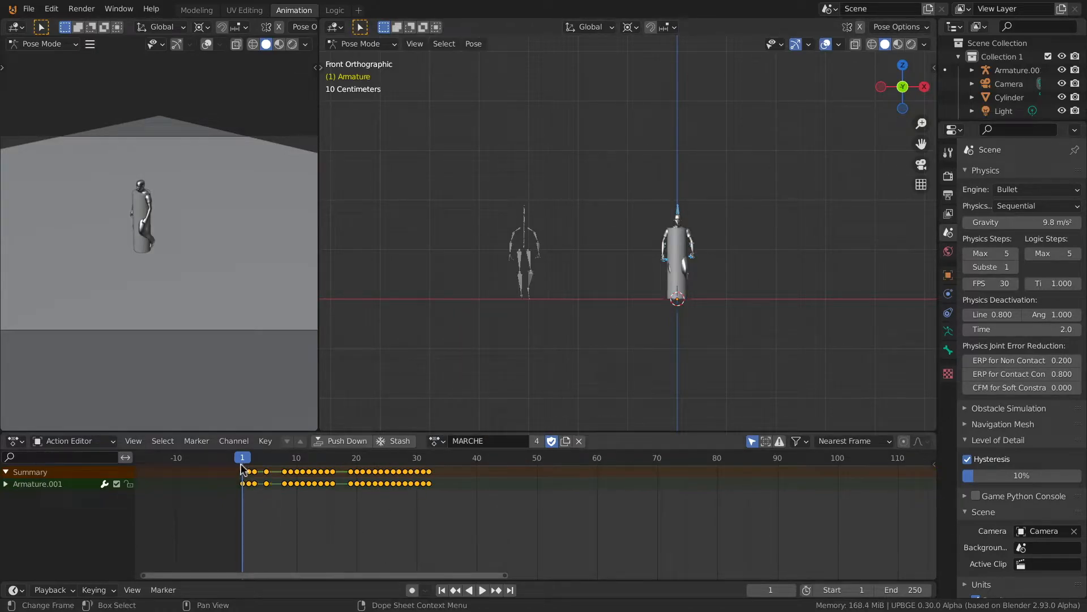
pyautogui.moveTo(243, 463)
pyautogui.mouseDown()
pyautogui.moveTo(432, 460)
pyautogui.moveTo(432, 468)
pyautogui.moveTo(244, 459)
pyautogui.mouseUp()
# - In the Logic workspace, set the play mode of the MARCHER action actuator to Loop Stop
pyautogui.hotkey('ctrl', 'pagedown')
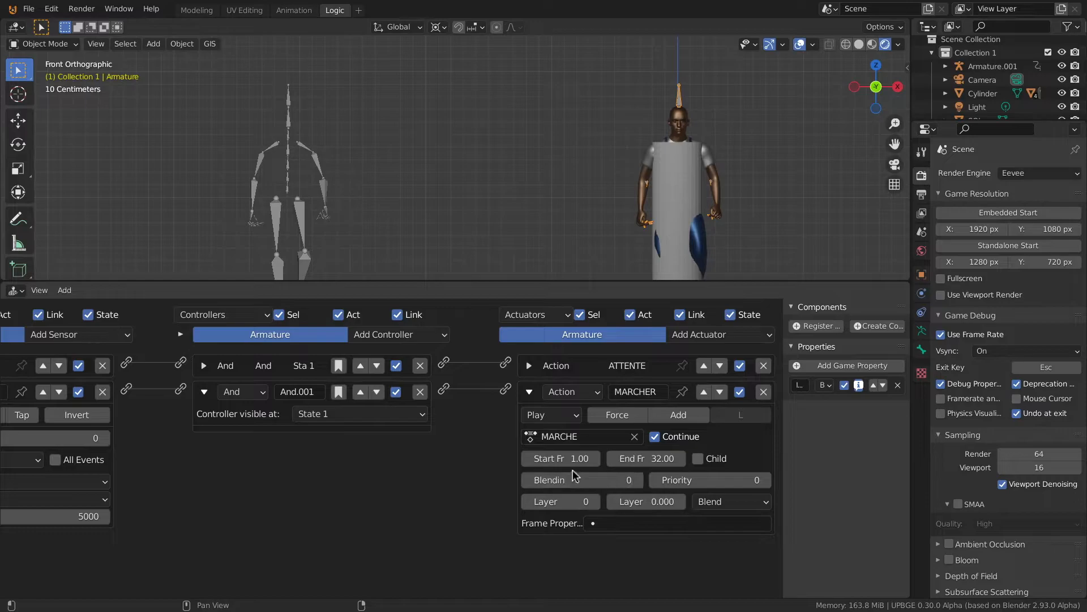
pyautogui.click(559, 420)
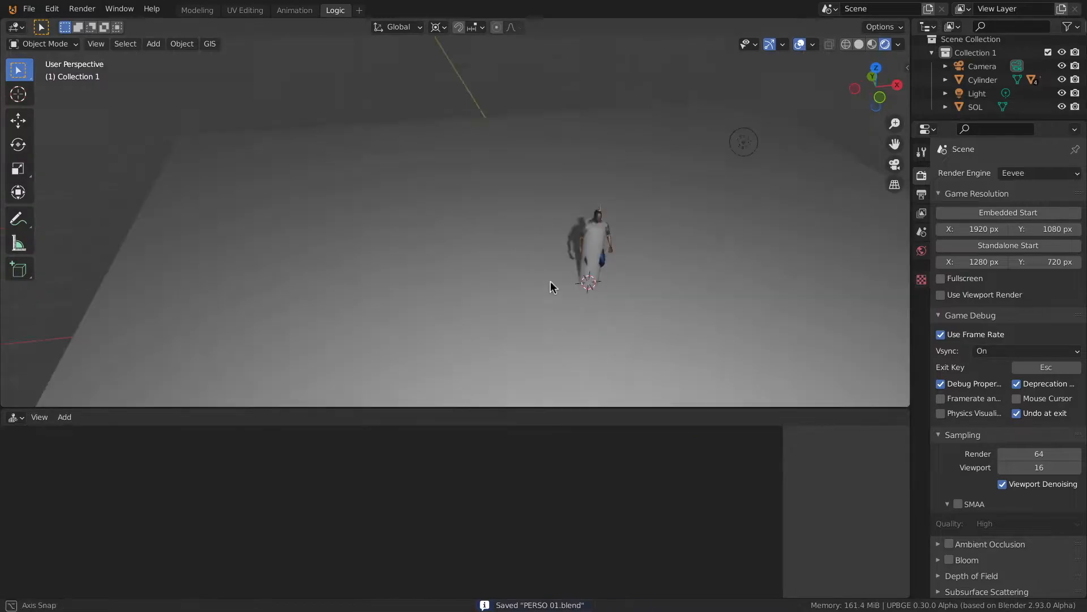
pyautogui.press('Escape')
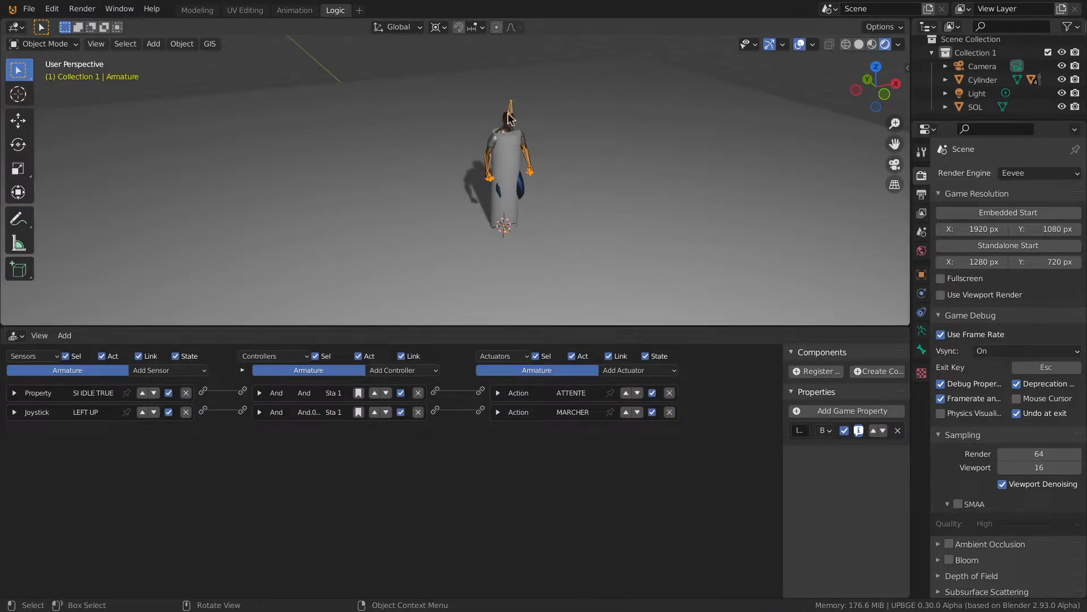
# - Add a Property actuator to the armature that assigns the value FALSE to the IDLE property
pyautogui.click(627, 373)
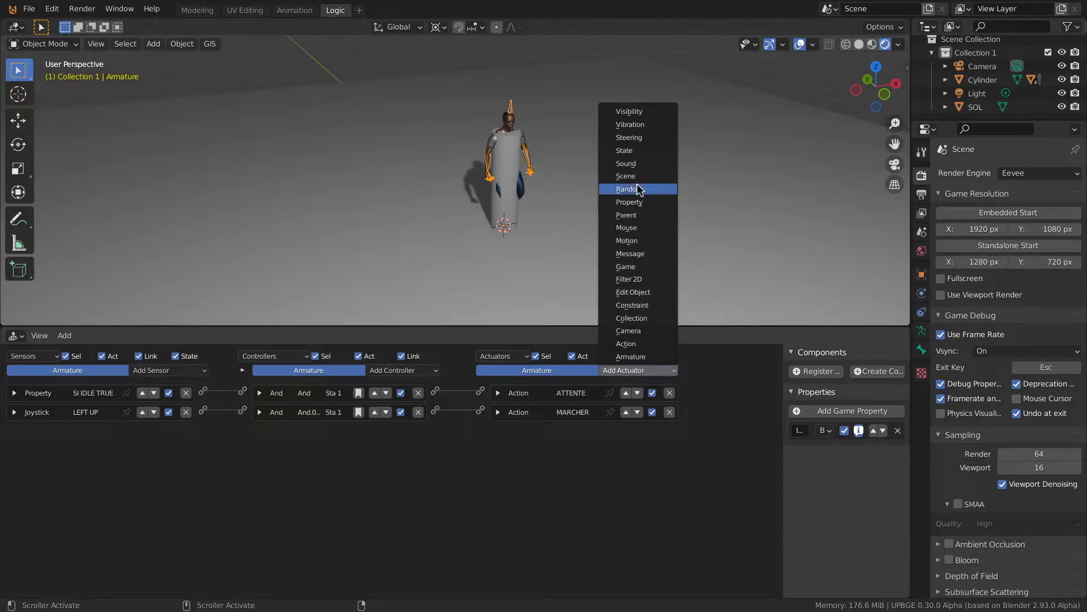
pyautogui.click(629, 202)
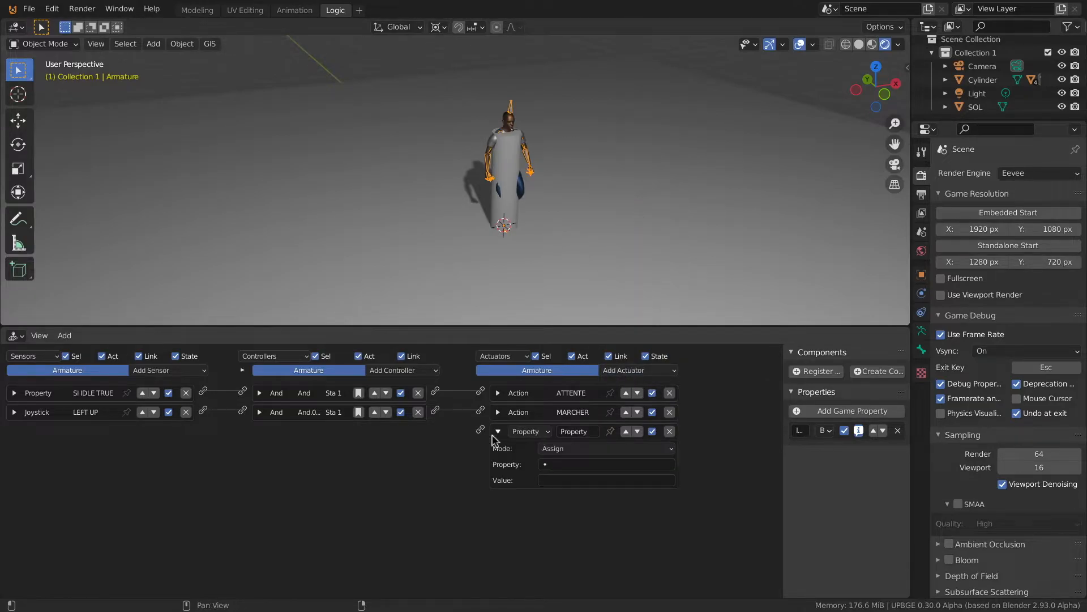
pyautogui.click(568, 464)
pyautogui.click(560, 481)
pyautogui.click(555, 480)
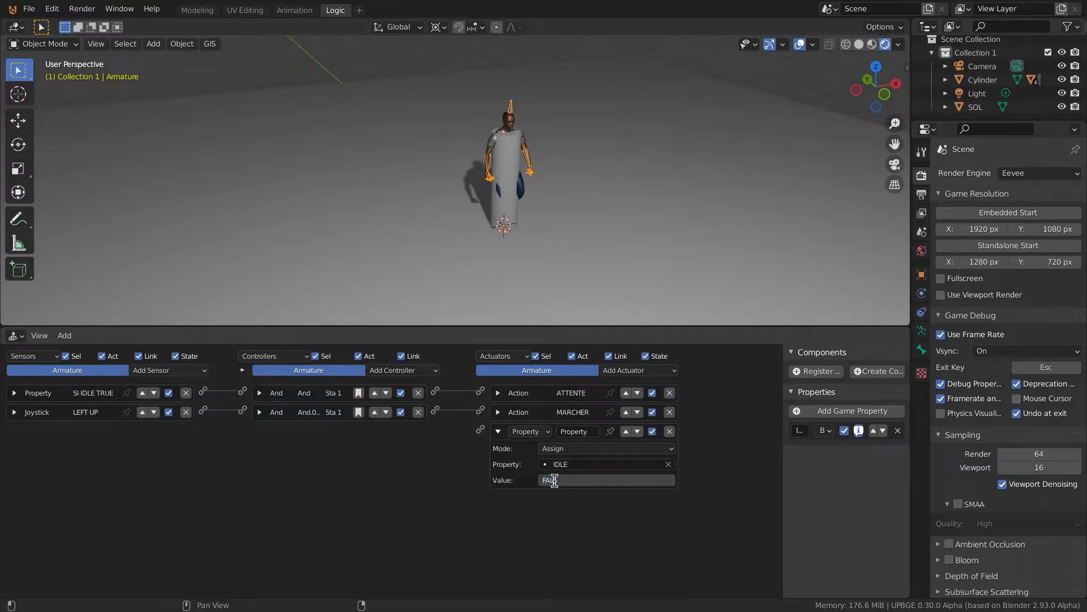
pyautogui.press('Return')
# - Name the new Property actuator IDLE FALSE and link it to the controller of the LEFT UP joystick sensor
pyautogui.click(574, 434)
pyautogui.write('I')
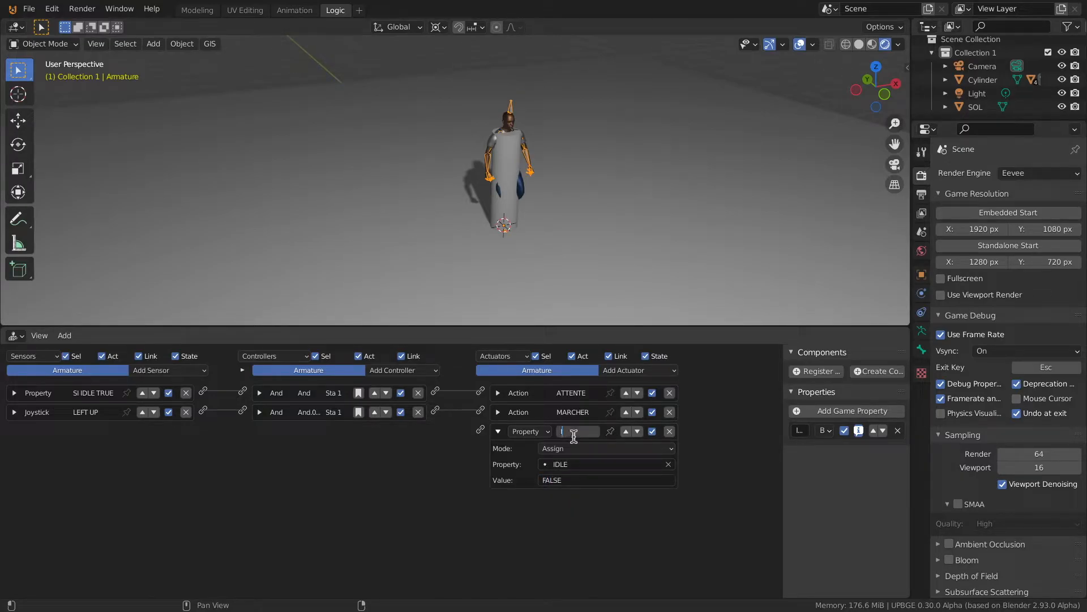
pyautogui.write('DLE FALSE')
pyautogui.press('Return')
pyautogui.moveTo(435, 409); pyautogui.dragTo(481, 433)
pyautogui.click(497, 431)
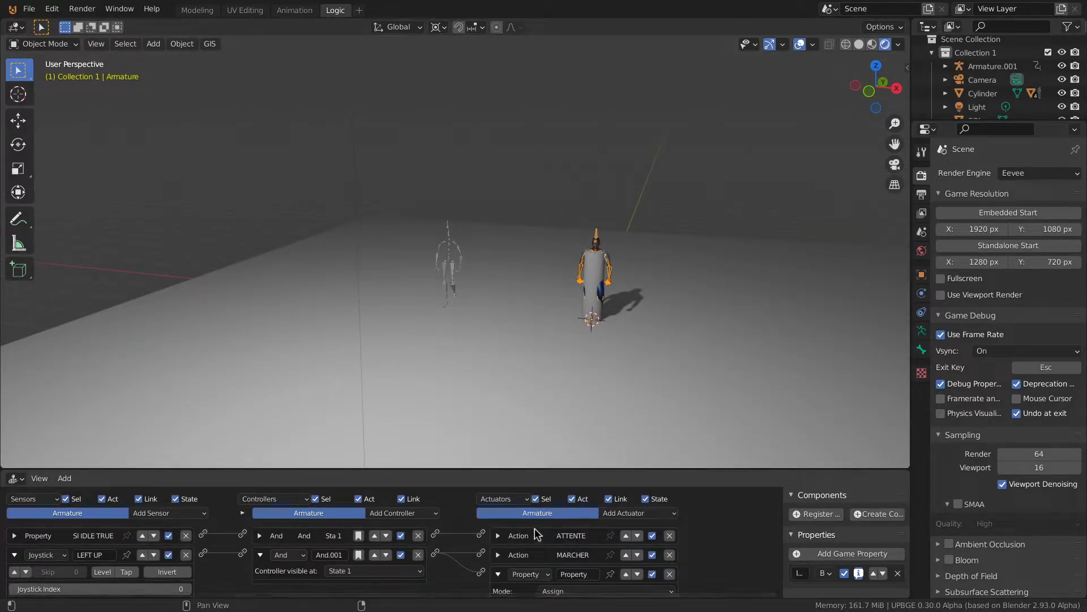
# - Enlarge the logic editor area and delete the spare armature standing beside the character
pyautogui.moveTo(476, 471); pyautogui.dragTo(476, 409)
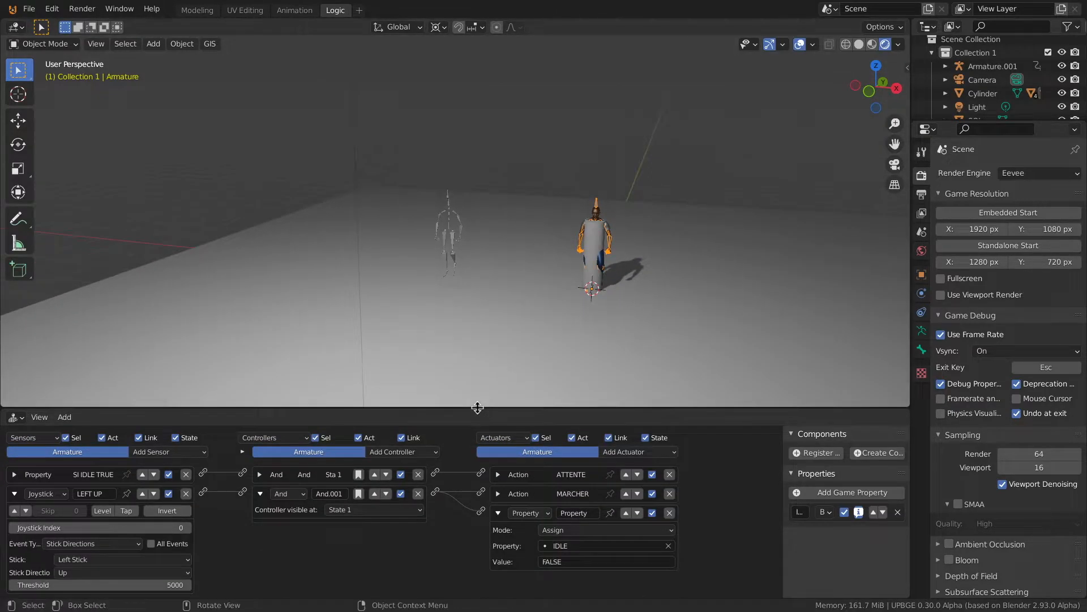
pyautogui.click(448, 196)
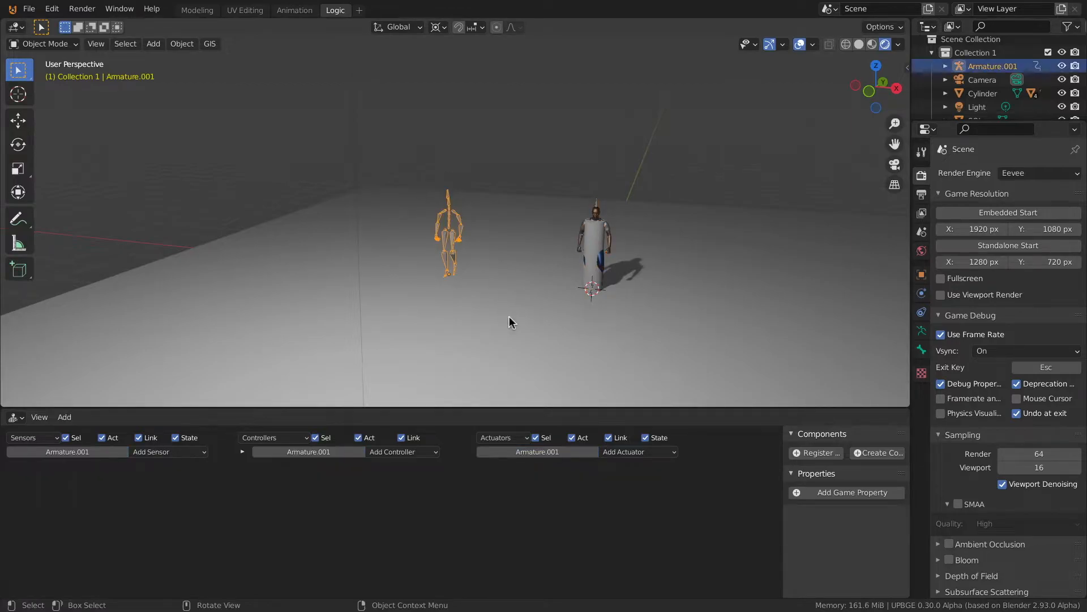
pyautogui.press('x')
pyautogui.click(475, 270)
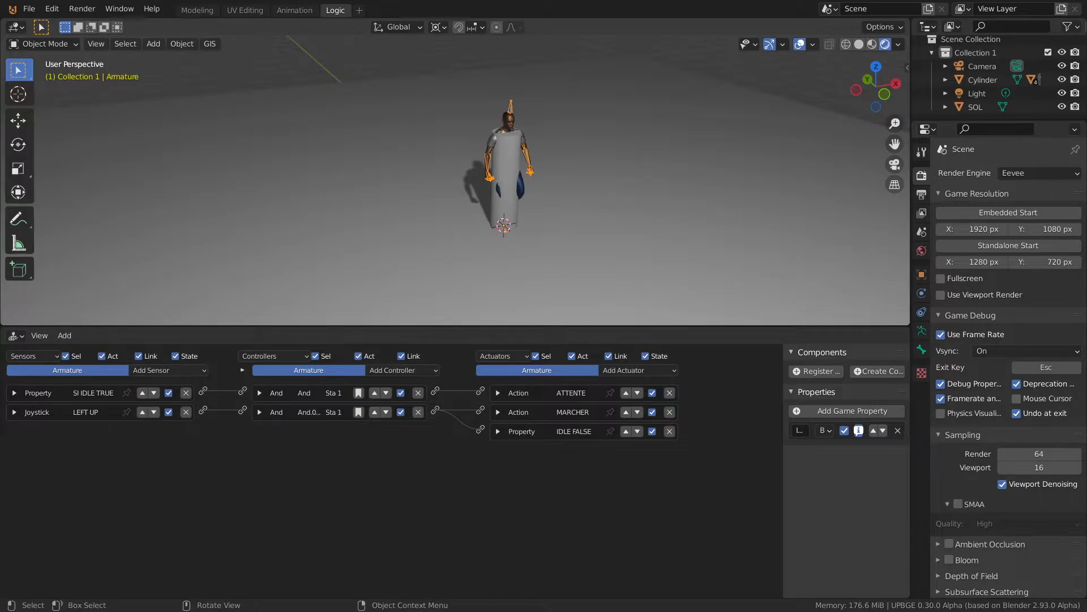
# - Run the game to test the switch from idle to walking, and stop it
pyautogui.press('p')
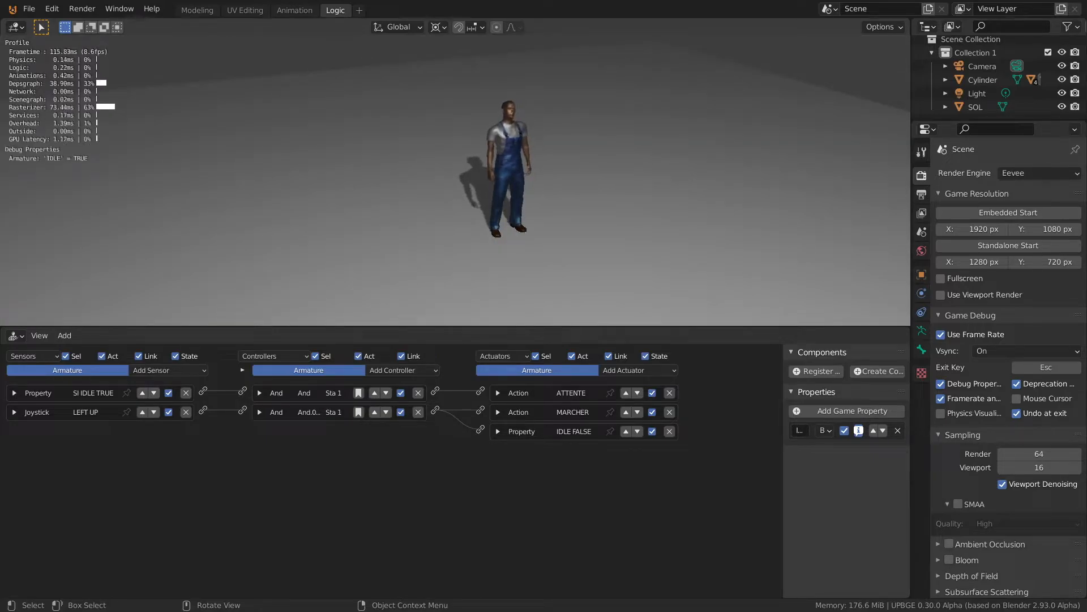
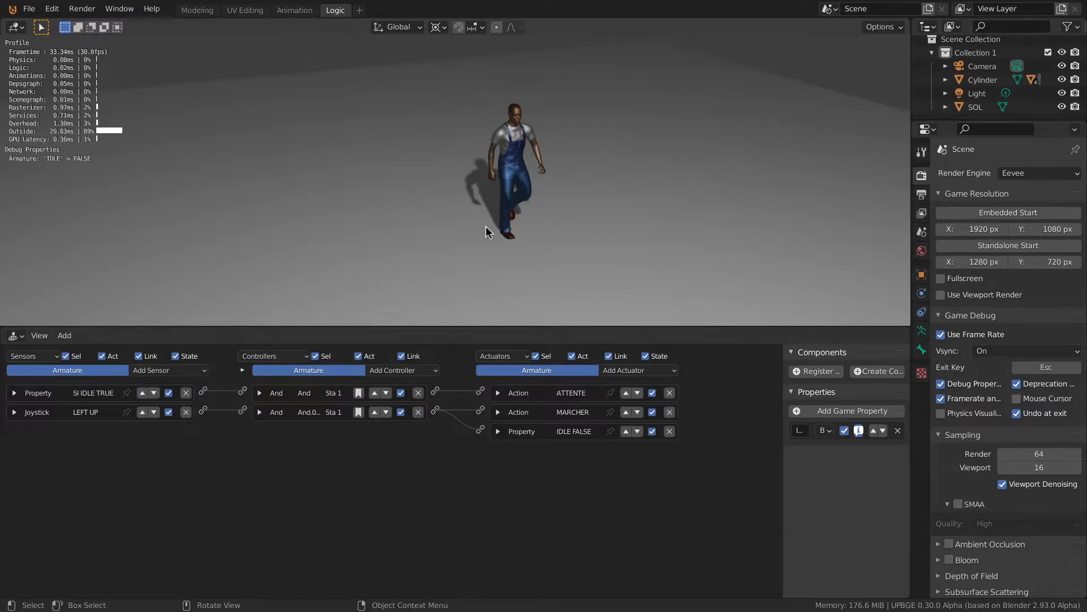
pyautogui.press('Escape')
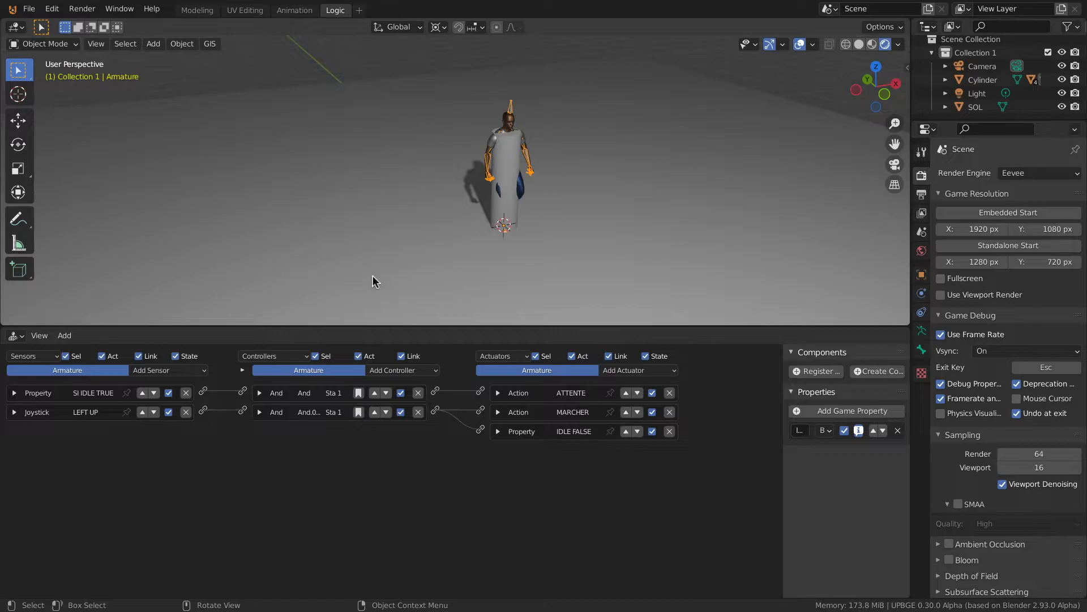
# - Add an inverted Joystick sensor for the left stick's Up direction and name it LEFT UP False
pyautogui.click(158, 373)
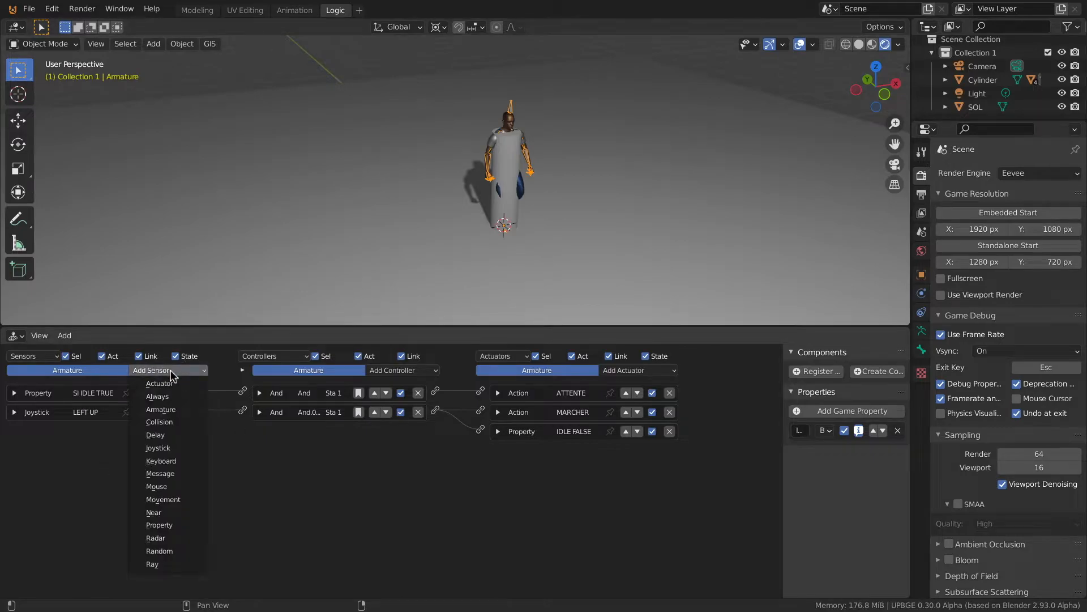
pyautogui.click(170, 448)
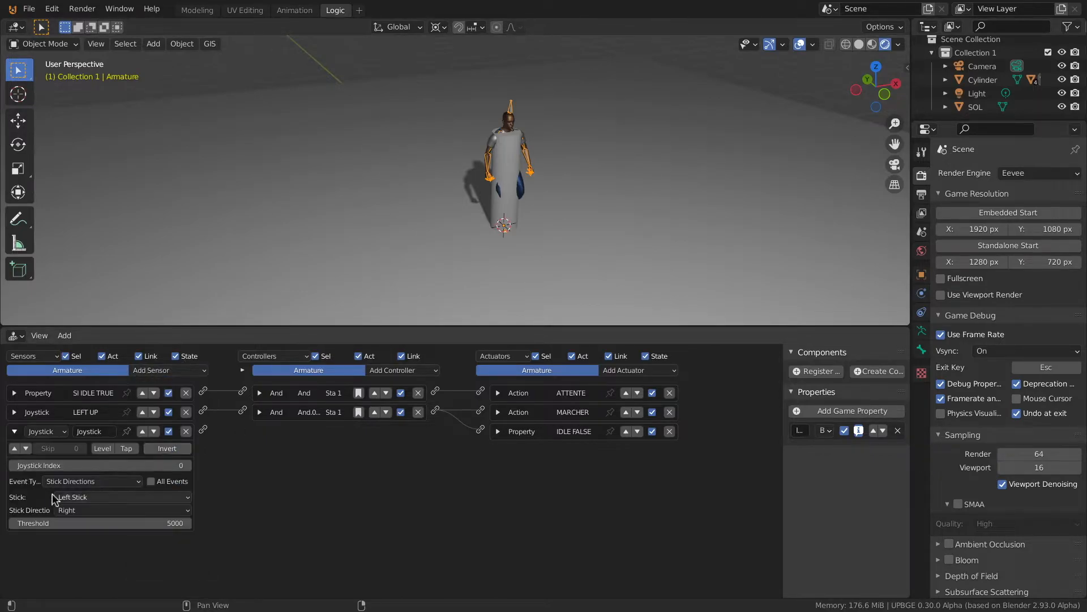
pyautogui.click(96, 510)
pyautogui.click(94, 537)
pyautogui.click(168, 449)
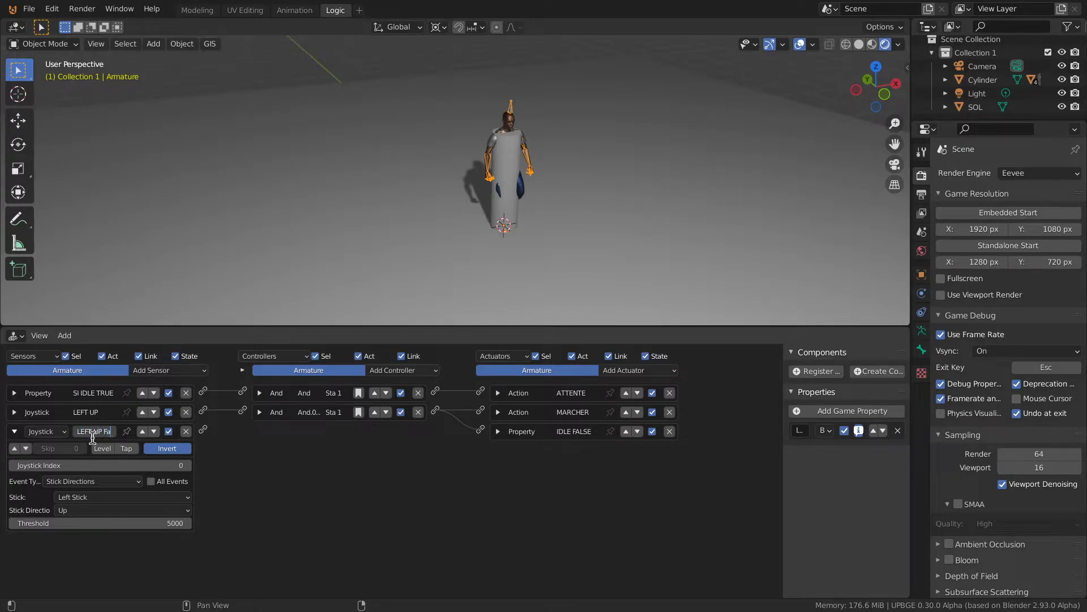
pyautogui.press('Return')
pyautogui.click(16, 433)
# - Add an And controller and link the LEFT UP False sensor to it
pyautogui.click(412, 375)
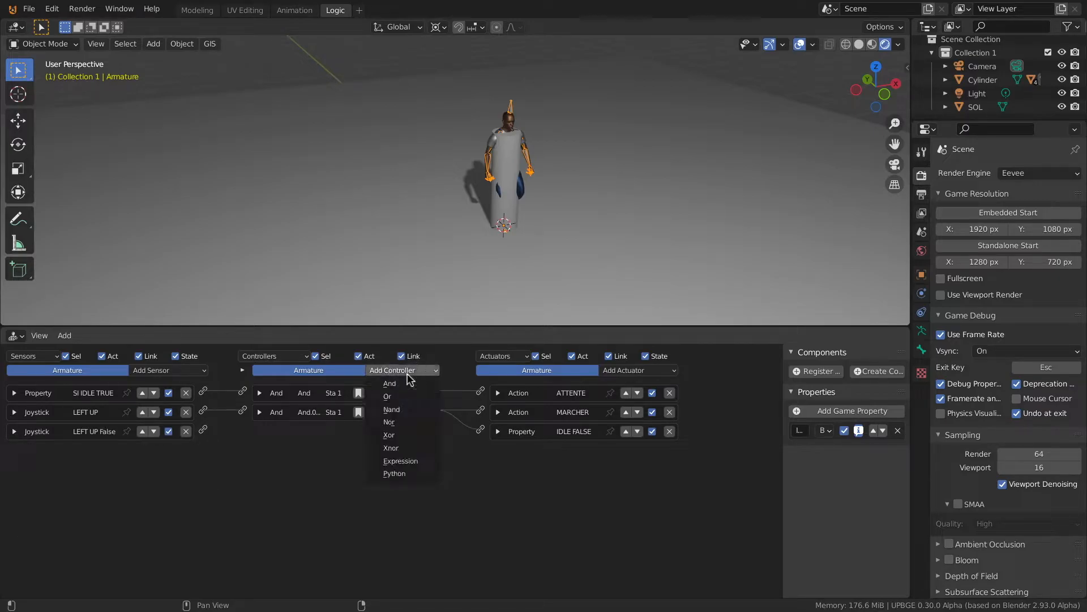
pyautogui.click(397, 388)
pyautogui.moveTo(202, 430); pyautogui.dragTo(243, 430)
# - Add another Property actuator and link the new And controller to it
pyautogui.click(631, 371)
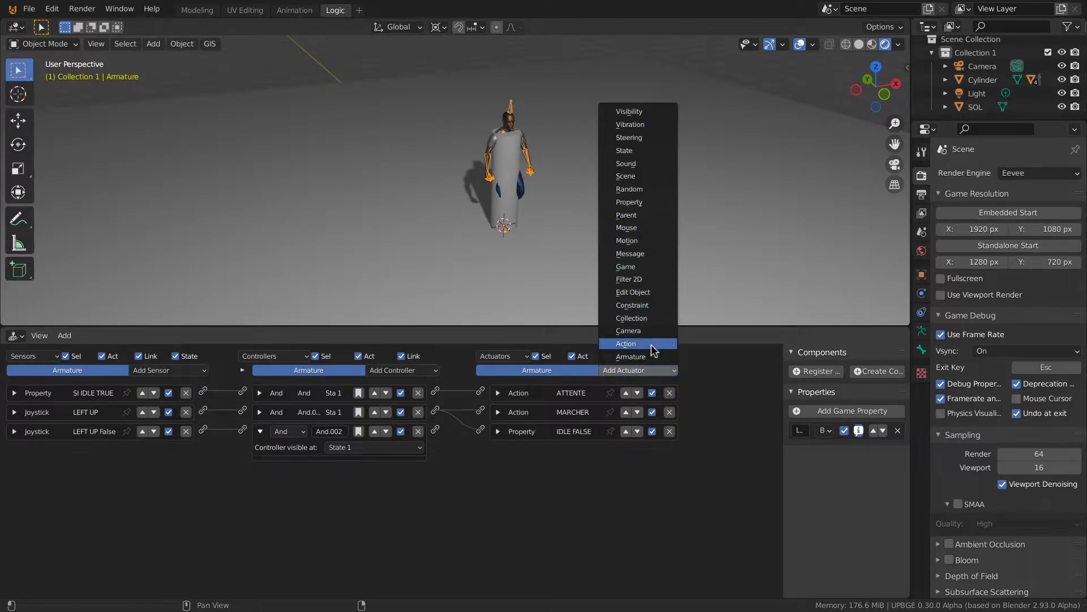
pyautogui.click(645, 205)
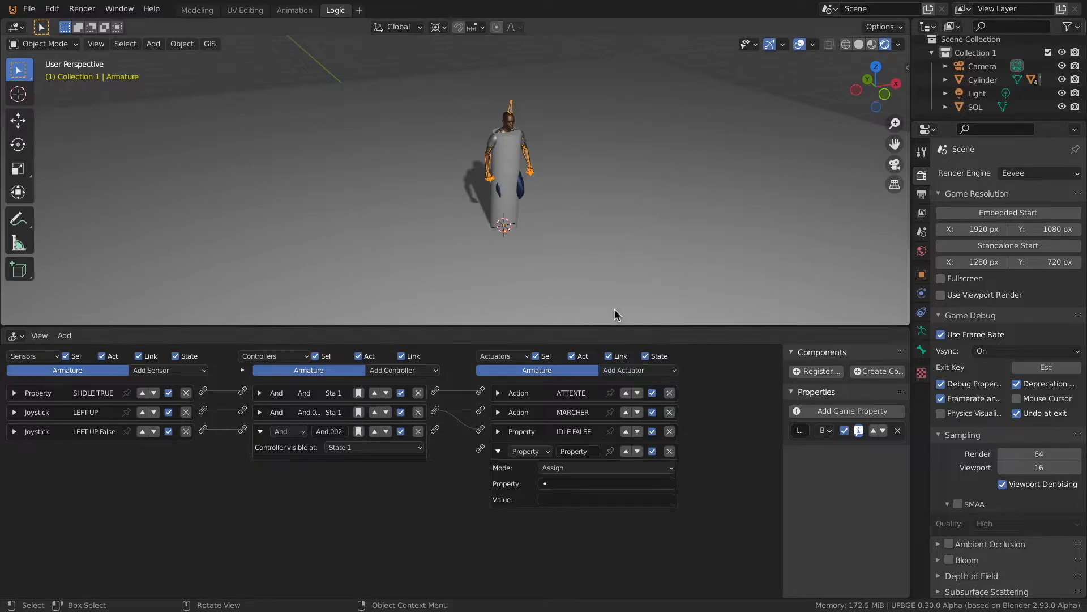
pyautogui.moveTo(435, 429); pyautogui.dragTo(479, 449)
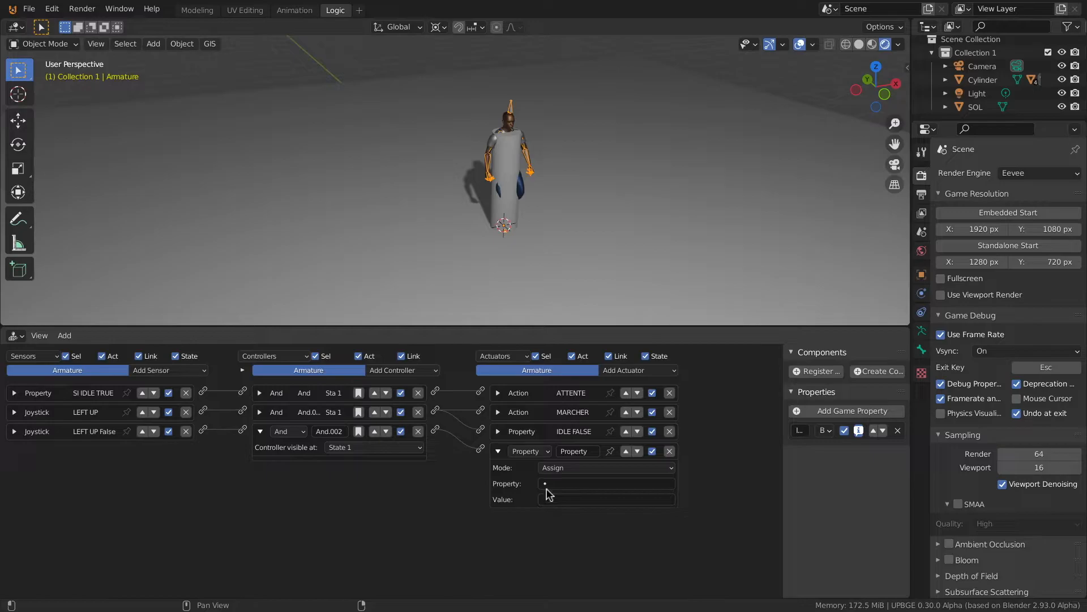
# - Make the new Property actuator assign TRUE to the IDLE property and name it IDLE TRUE
pyautogui.click(613, 486)
pyautogui.click(556, 358)
pyautogui.click(566, 501)
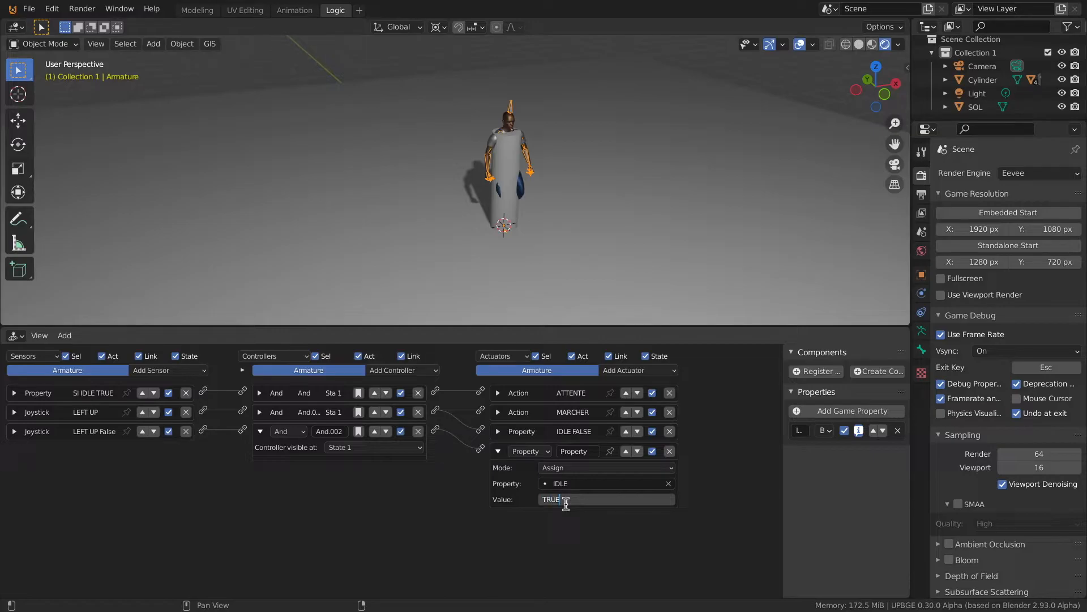
pyautogui.write('TRUE')
pyautogui.press('Return')
pyautogui.click(577, 451)
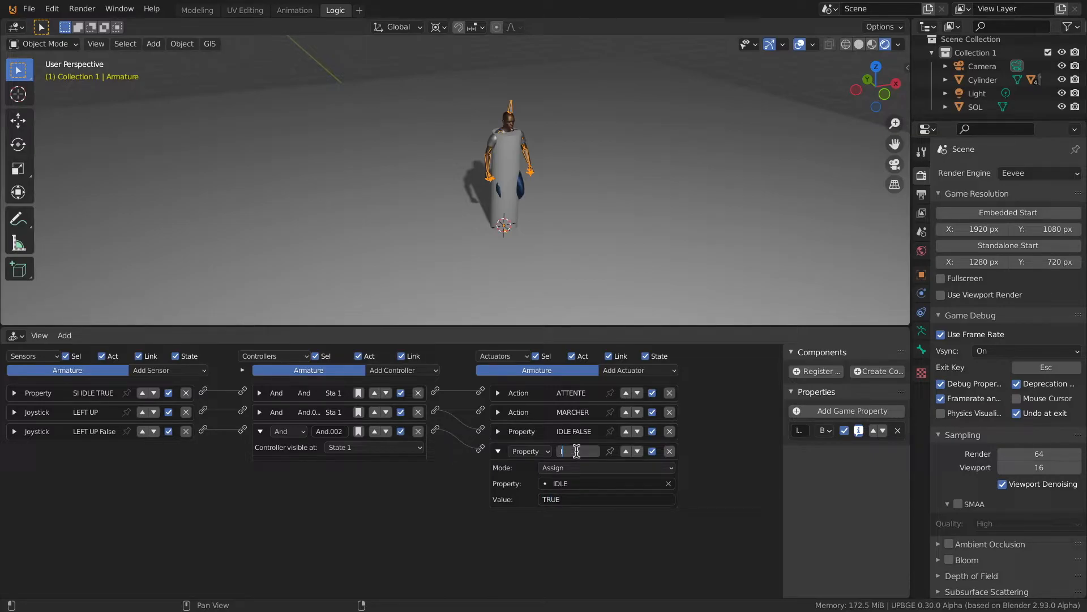
pyautogui.write('IDLE TRUE')
pyautogui.press('Return')
pyautogui.click(497, 451)
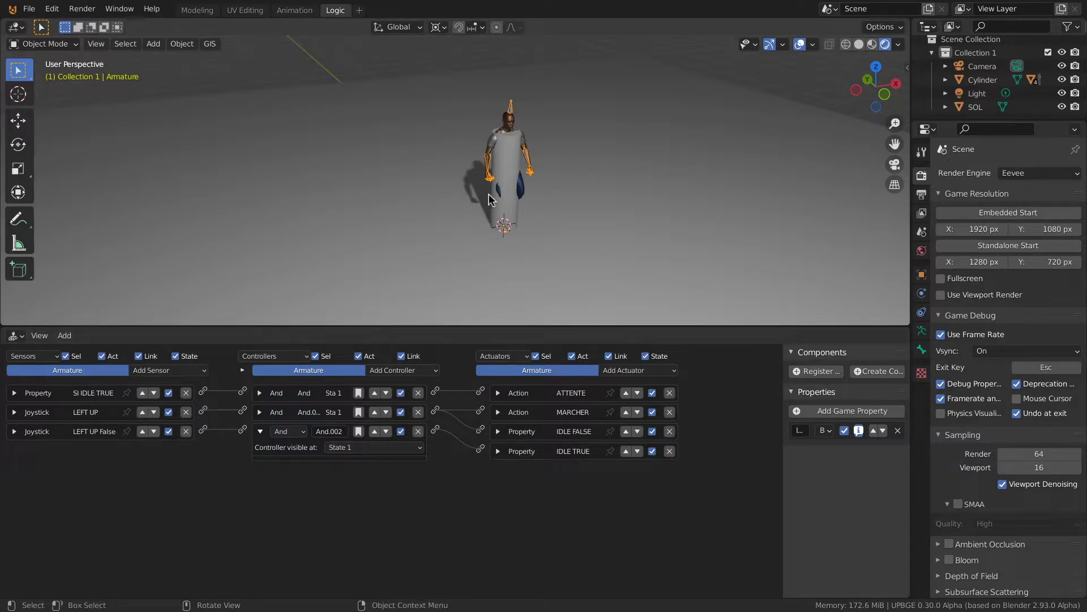
# - Run the game to test the transitions between the idle and walking animations, and stop it
pyautogui.press('p')
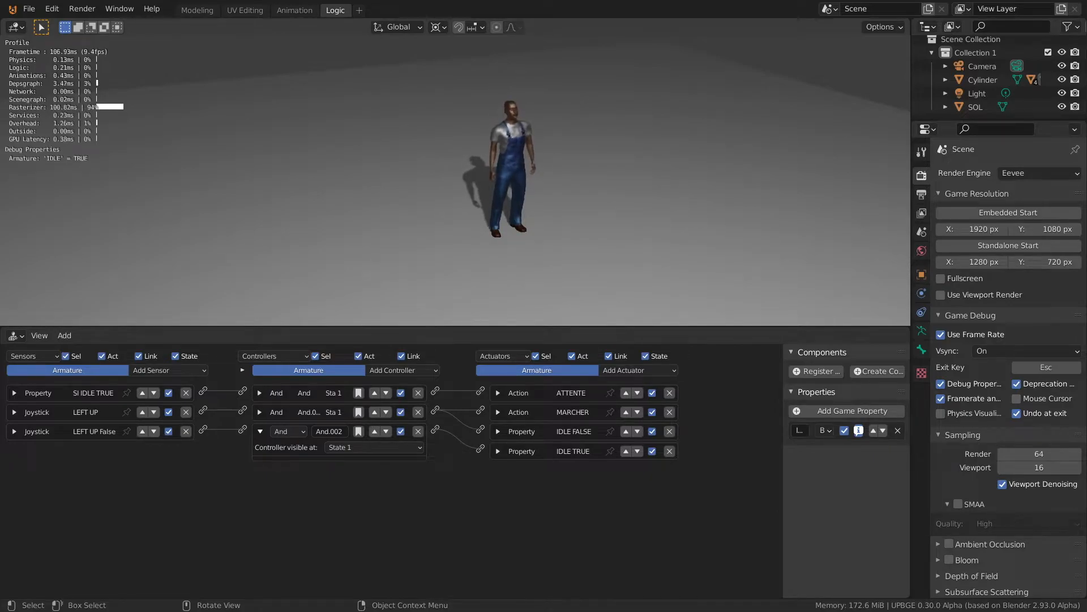
pyautogui.press('Escape')
pyautogui.press('p')
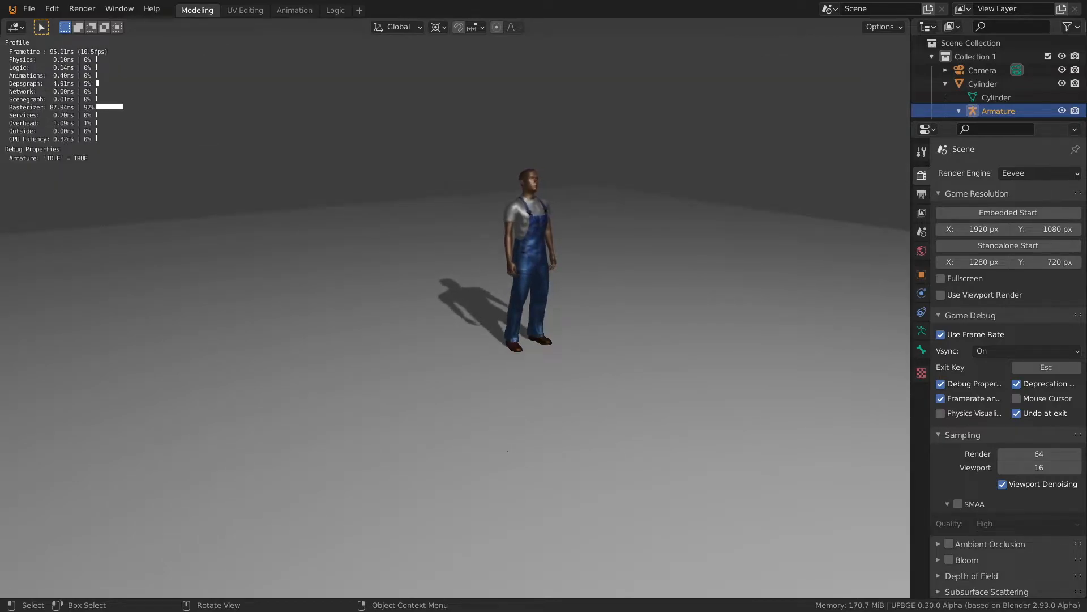
pyautogui.press('w')
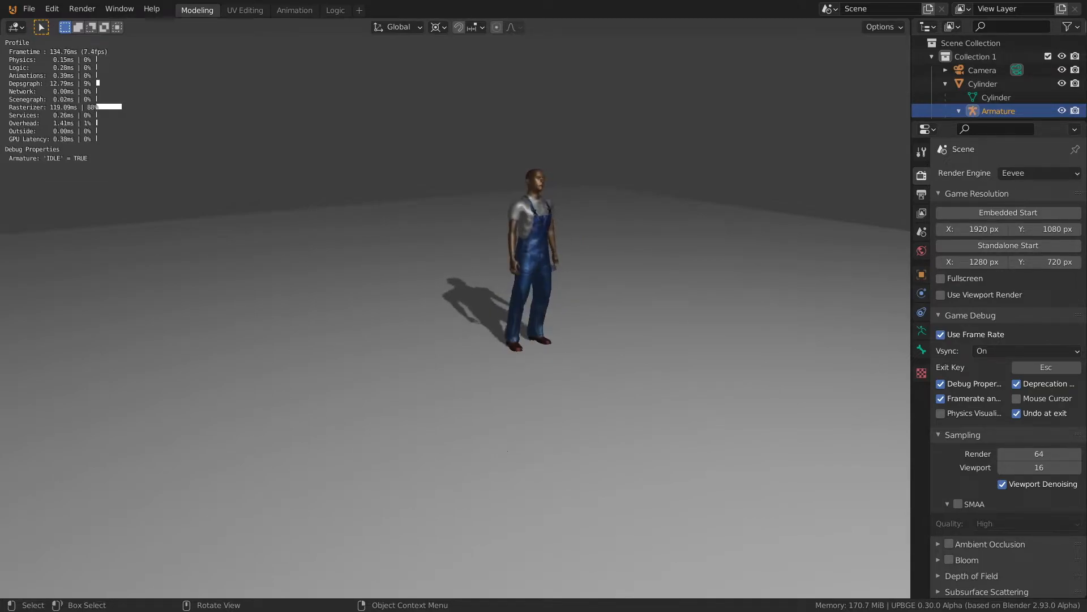
pyautogui.press('w')
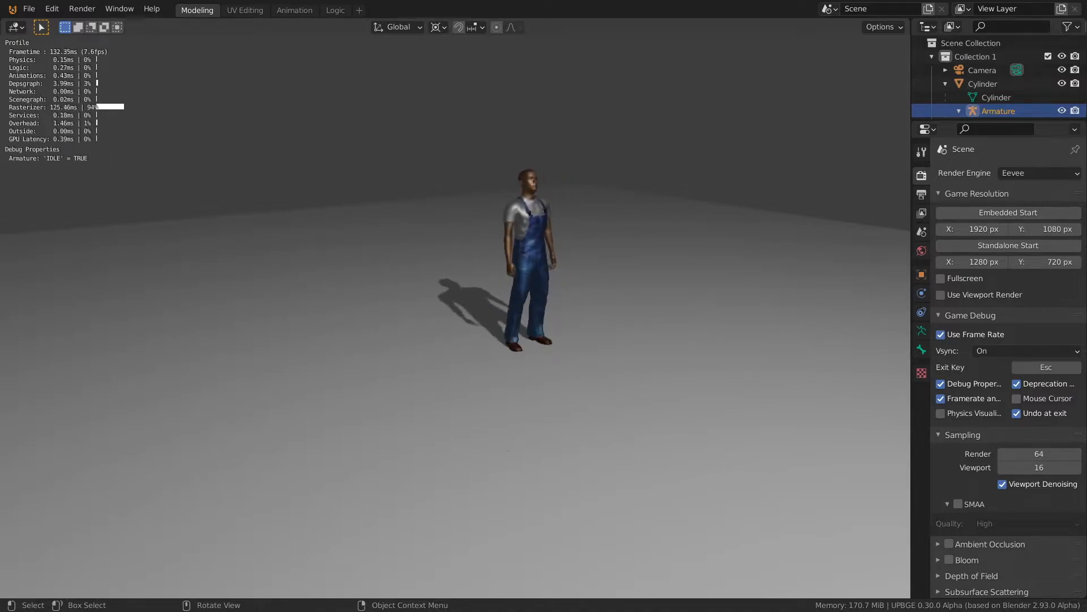
pyautogui.press('Escape')
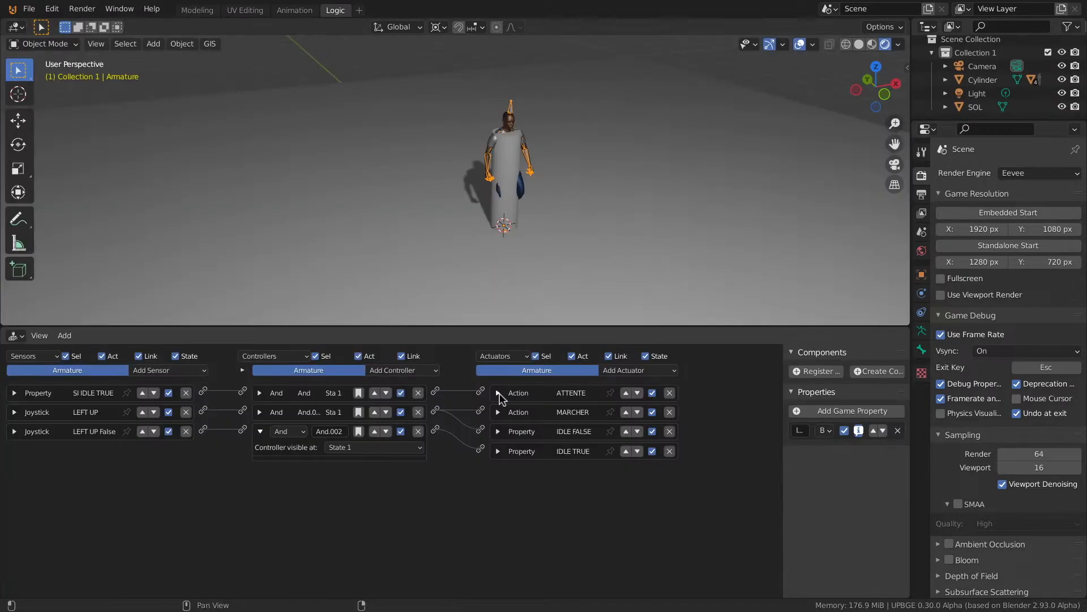
# - Expand the ATTENTE and MARCHER action actuators and set the ATTENTE actuator's Blendin to 5 frames
pyautogui.click(499, 393)
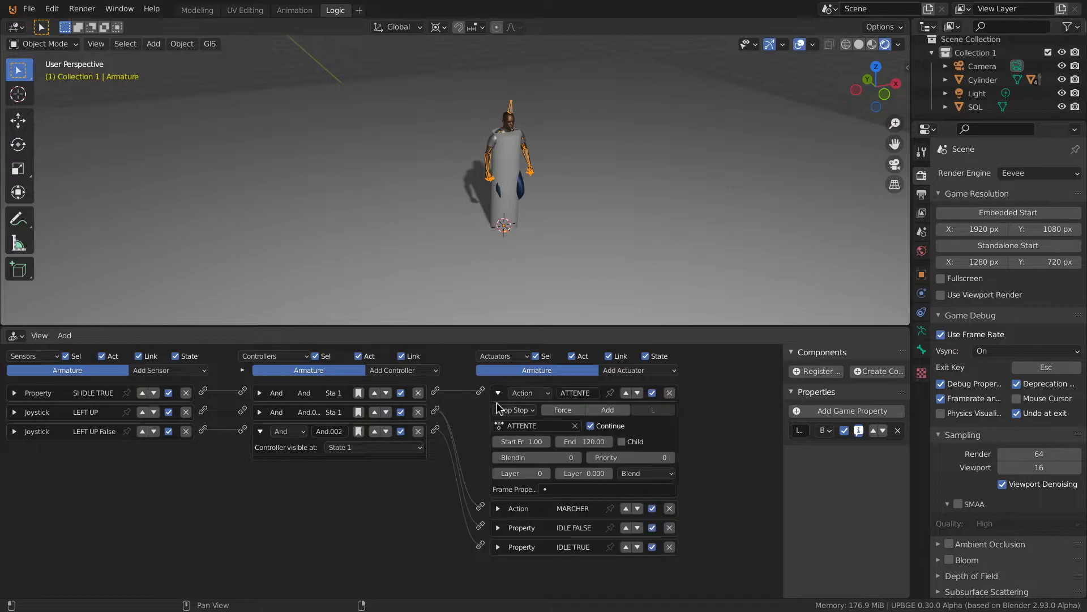
pyautogui.click(498, 508)
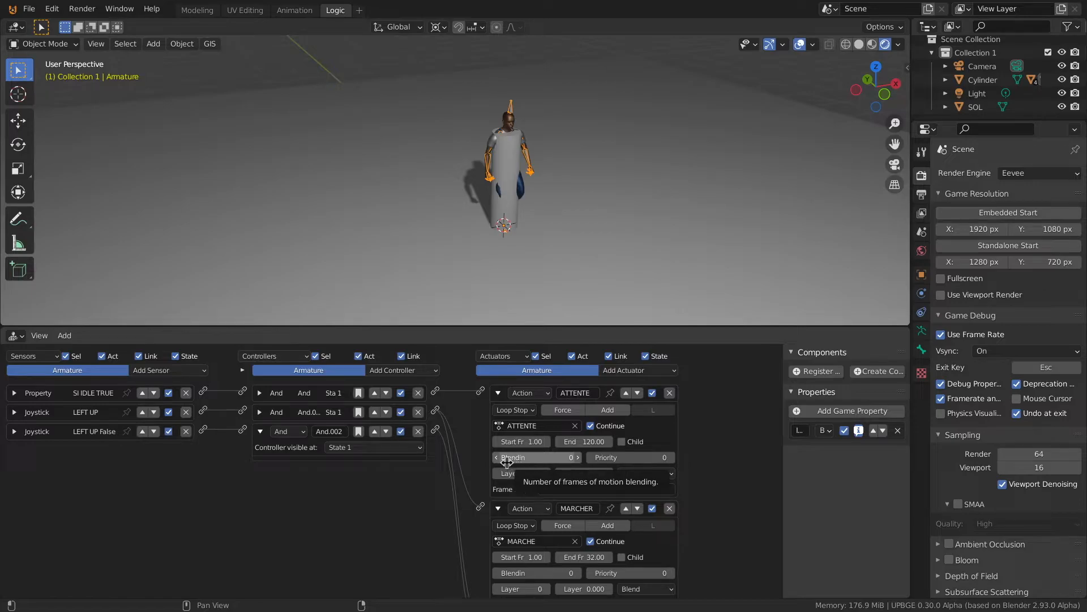
pyautogui.click(578, 458)
pyautogui.click(578, 457)
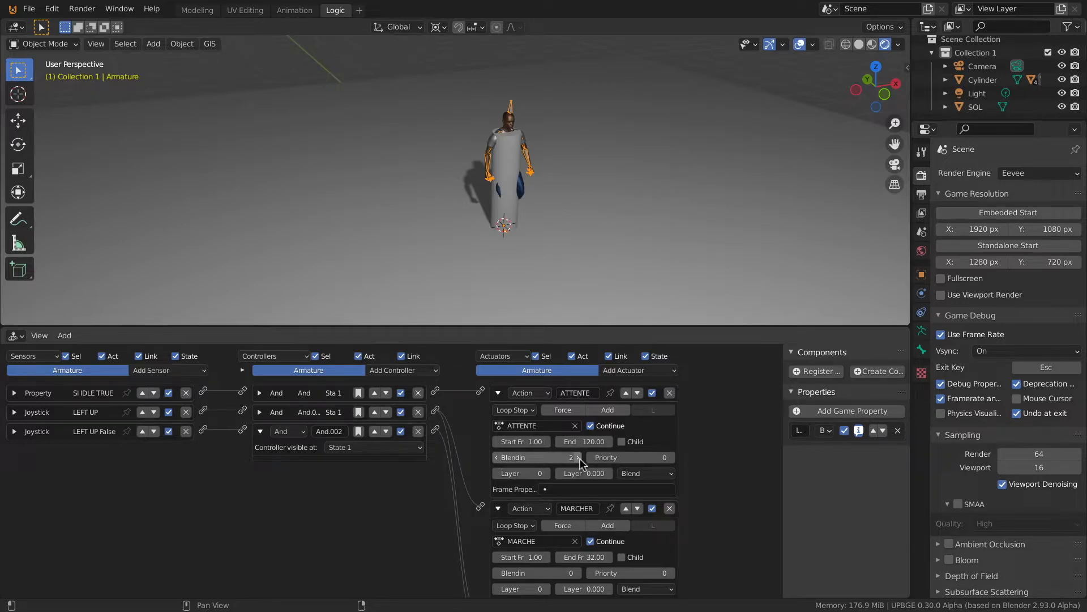
pyautogui.click(578, 458)
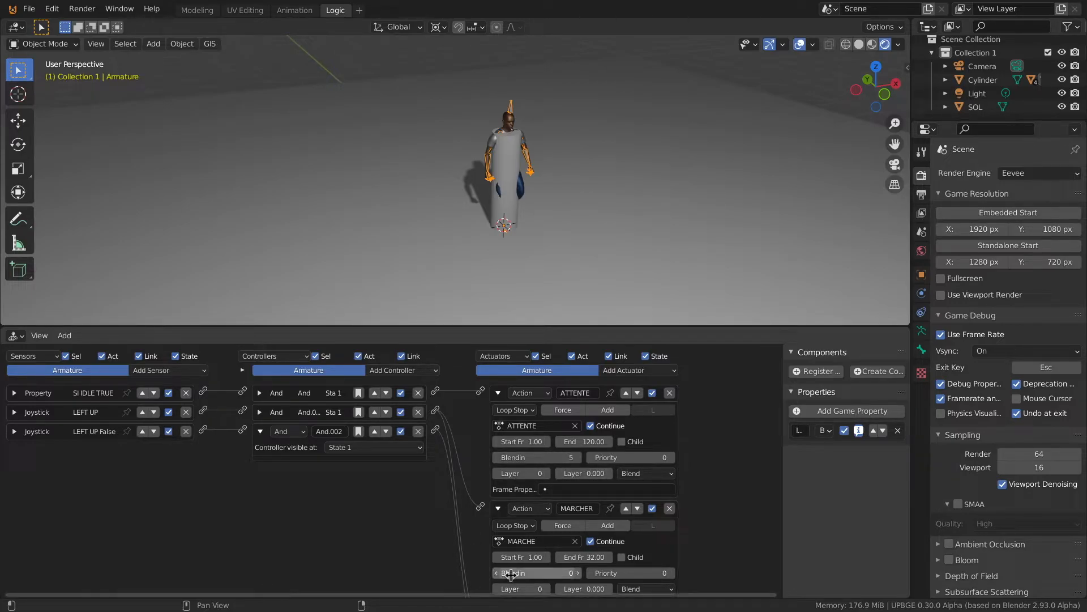
# - Set the MARCHER action actuator's Blendin to 5 frames
pyautogui.click(578, 573)
pyautogui.click(578, 573)
pyautogui.click(578, 573)
pyautogui.click(579, 573)
pyautogui.click(578, 573)
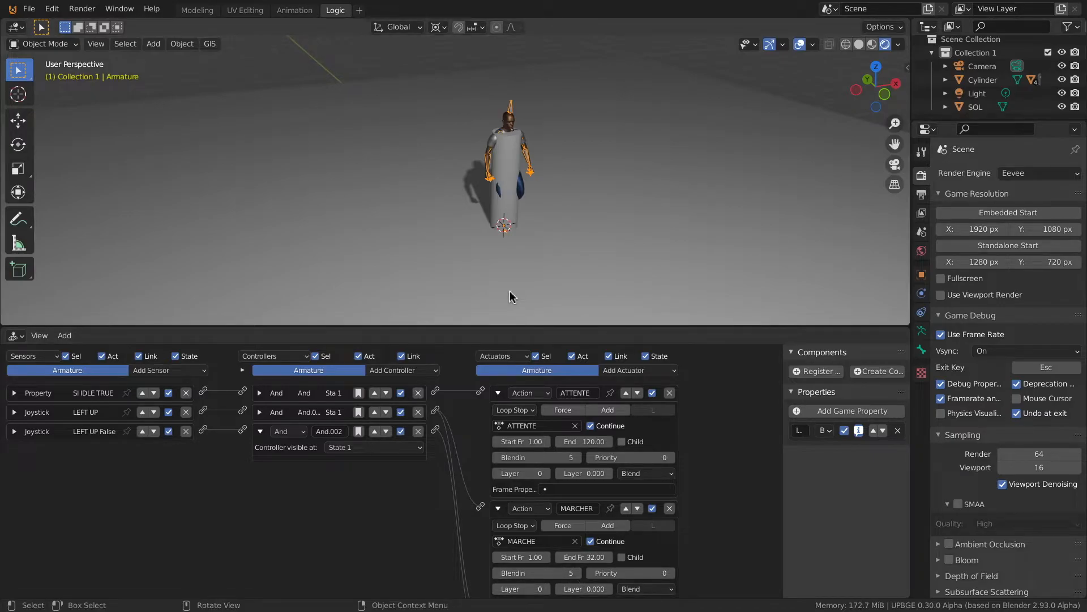
# - Run the game in the Modeling workspace to check the blended idle-to-walk transitions and the frame rate, and stop it
pyautogui.click(197, 10)
pyautogui.press('p')
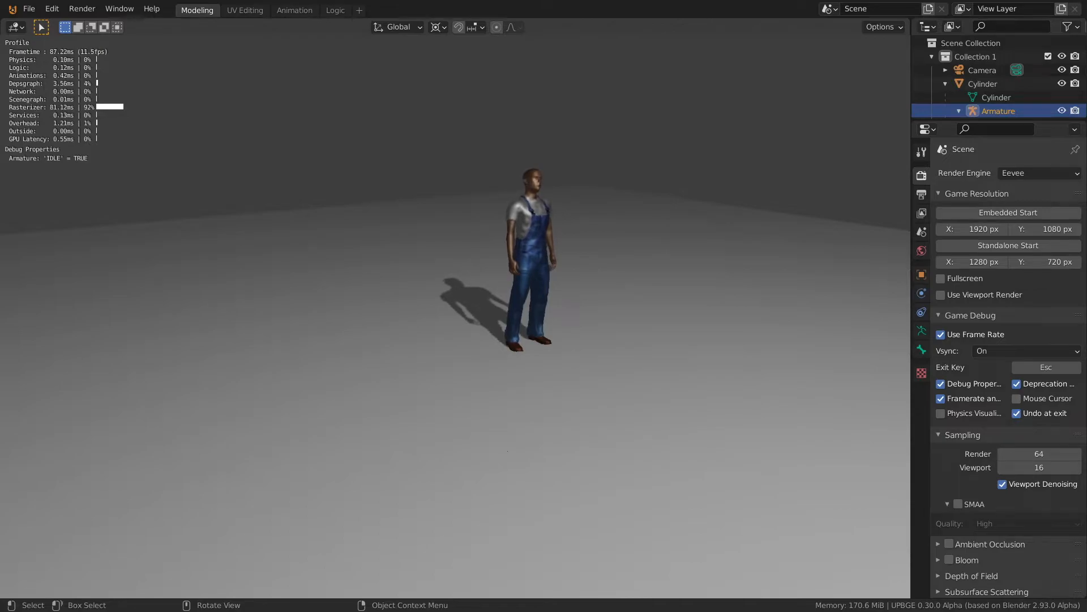
pyautogui.press('Up')
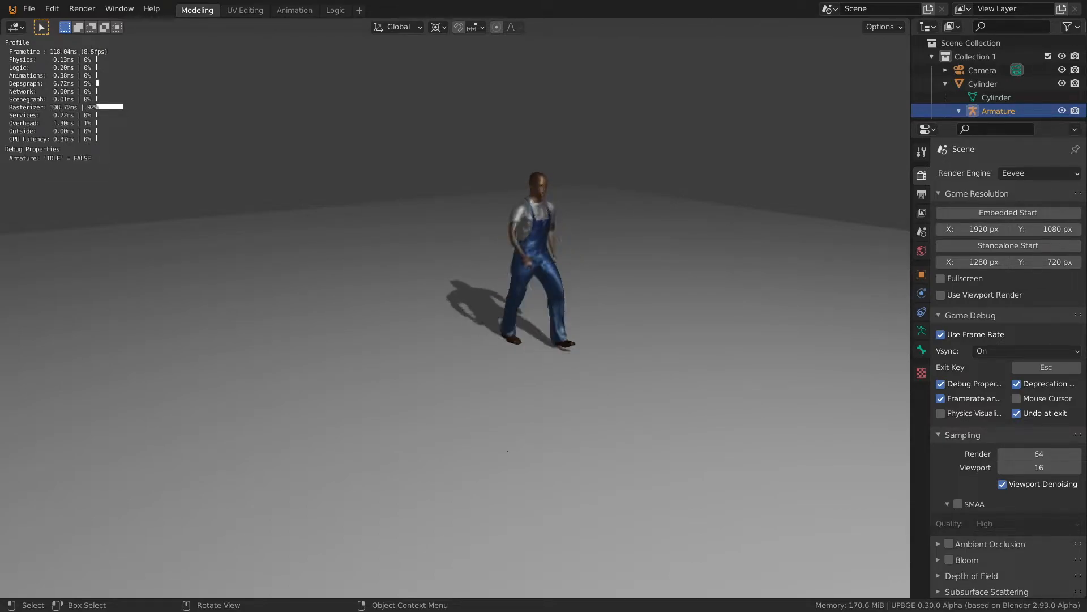
pyautogui.press('Up')
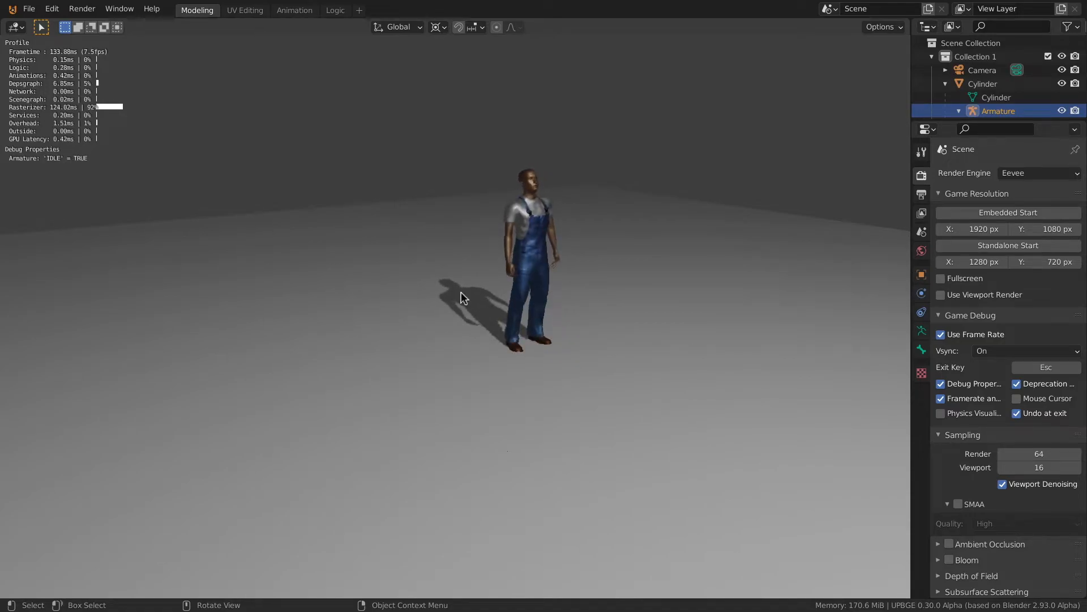
pyautogui.press('Escape')
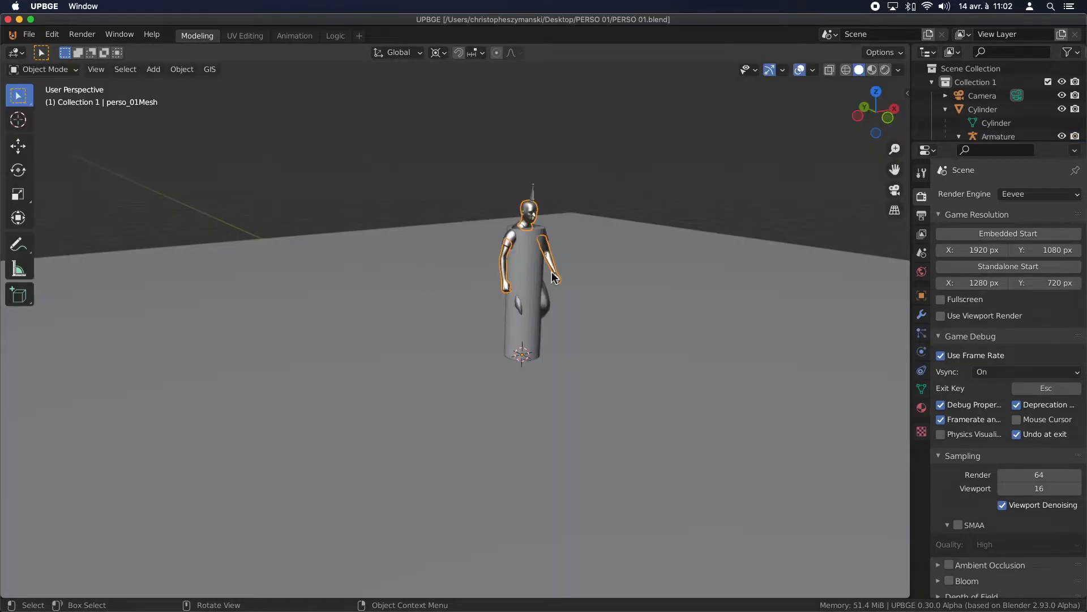
pyautogui.press('p')
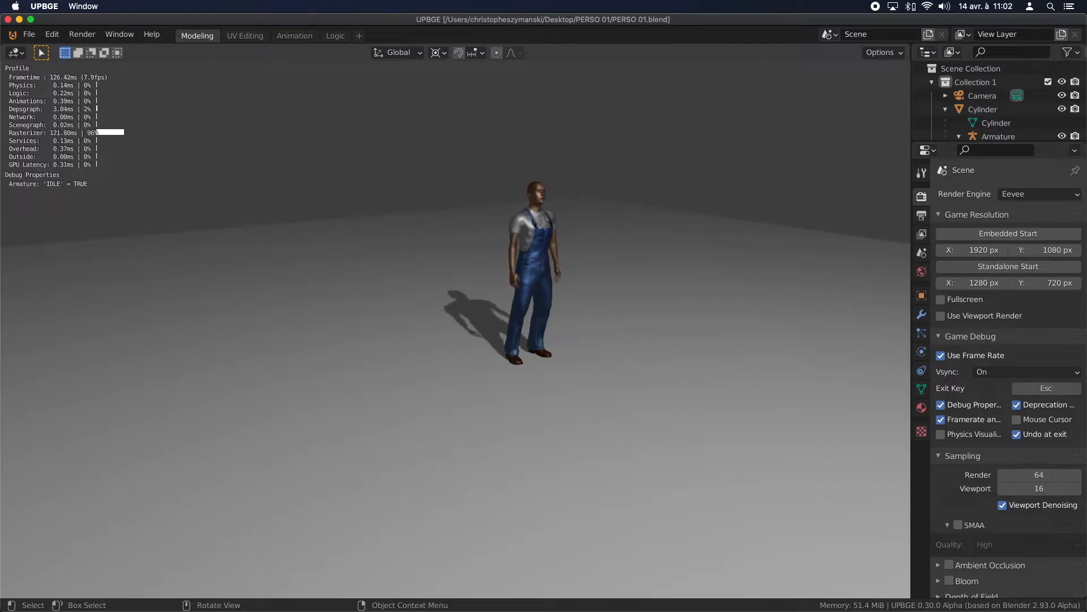
pyautogui.press('Escape')
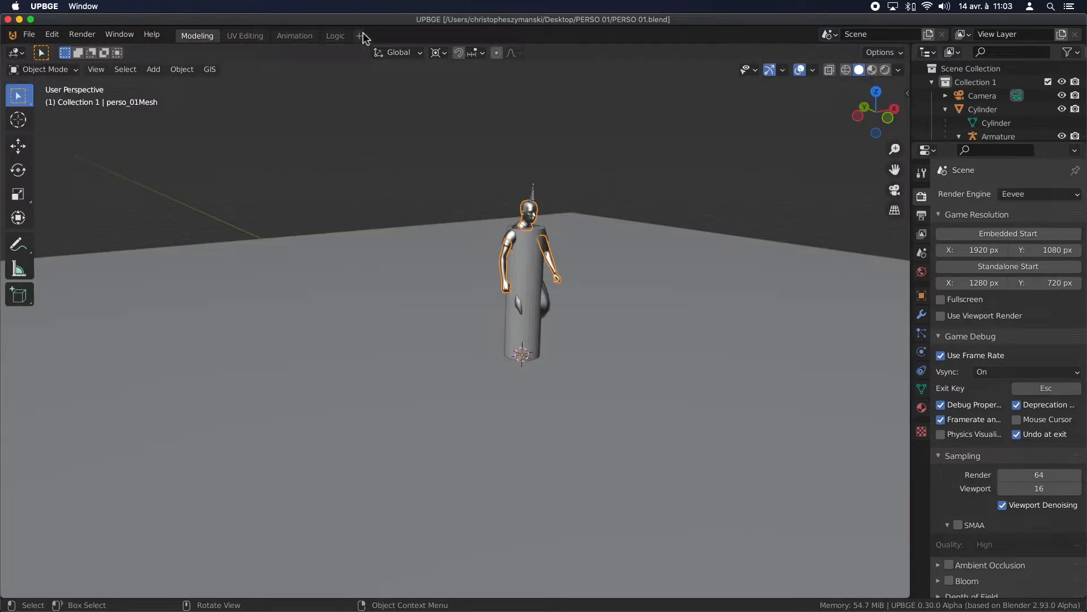
# - Switch to Finder, inspect the textures folder inside the PERSO 01 desktop folder, and return to the UPBGE window
pyautogui.moveTo(365, 19); pyautogui.dragTo(356, 241)
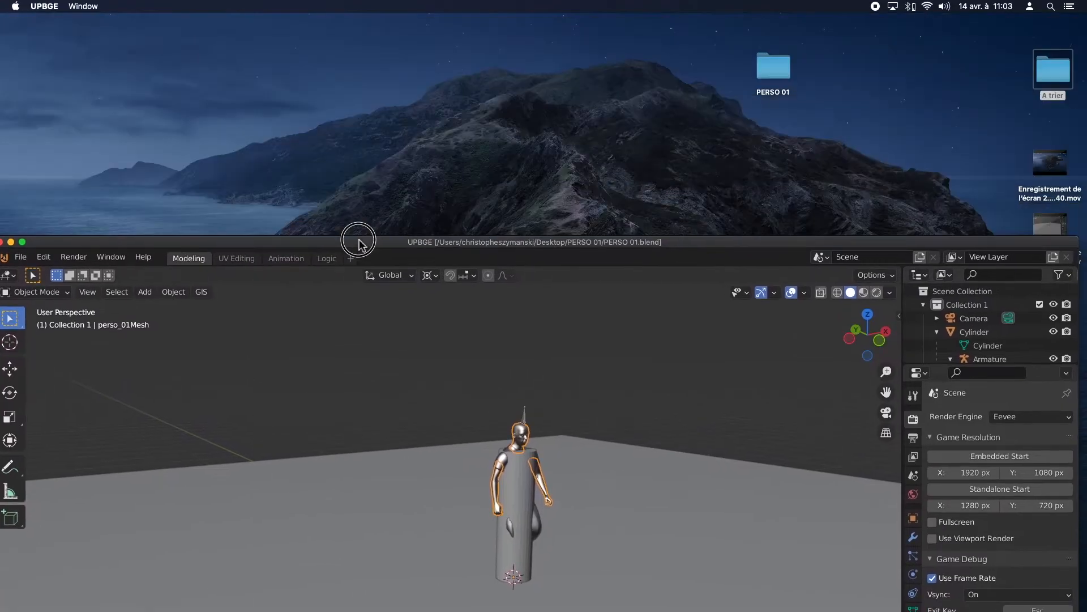
pyautogui.doubleClick(764, 67)
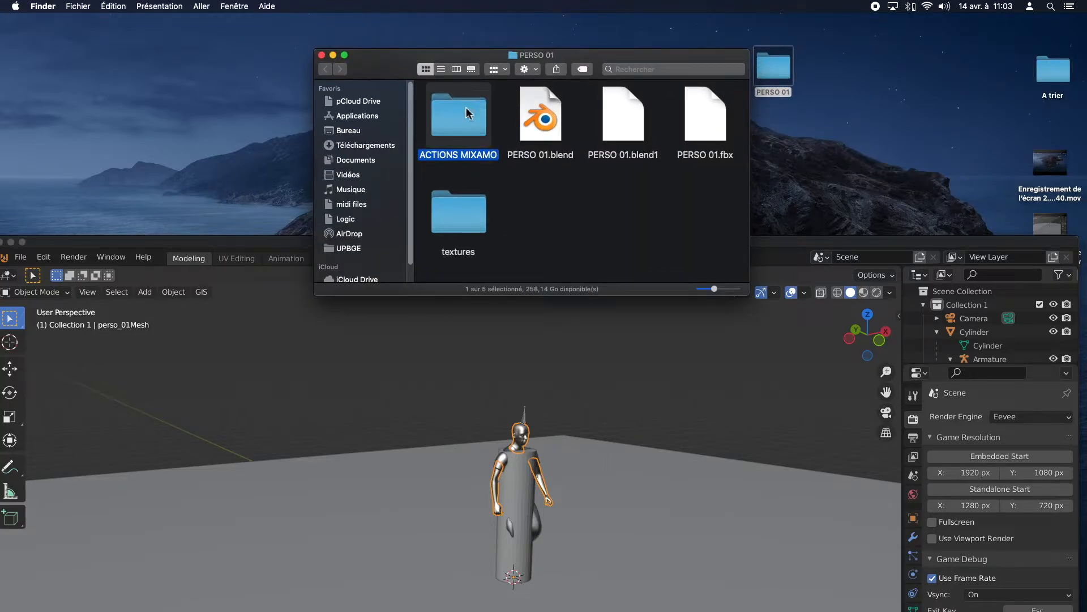
pyautogui.doubleClick(468, 111)
pyautogui.doubleClick(438, 134)
pyautogui.doubleClick(563, 133)
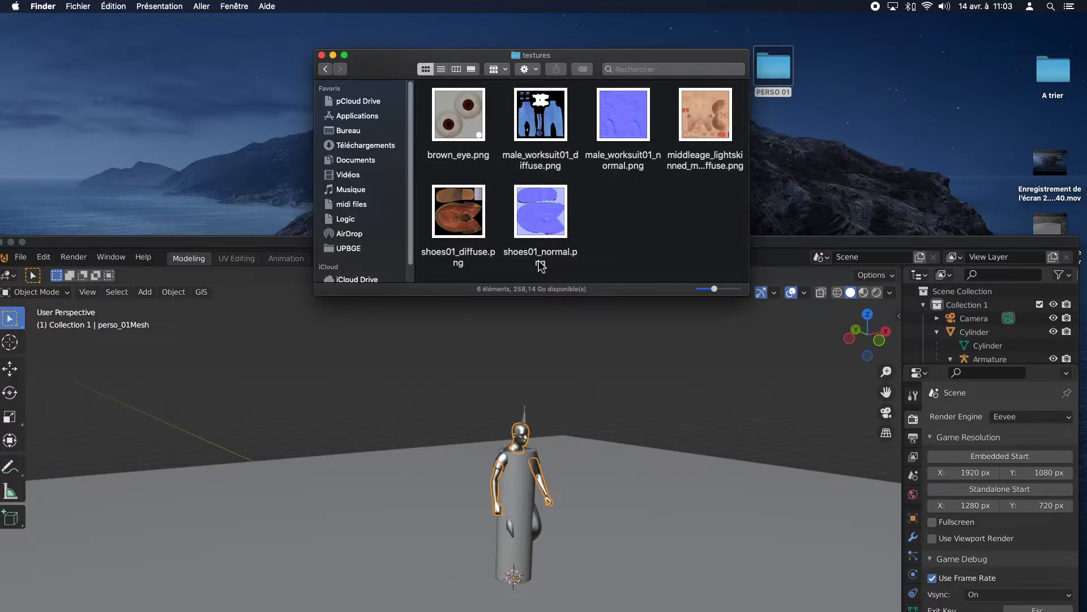
pyautogui.moveTo(287, 242); pyautogui.dragTo(293, 19)
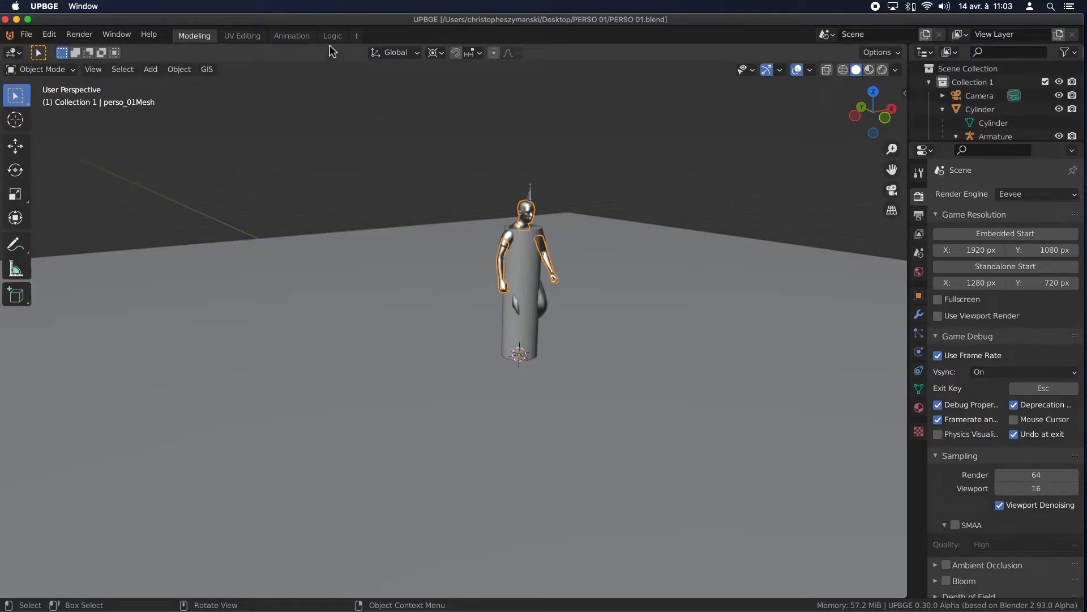
# - Add a Shading workspace from the General presets
pyautogui.click(356, 35)
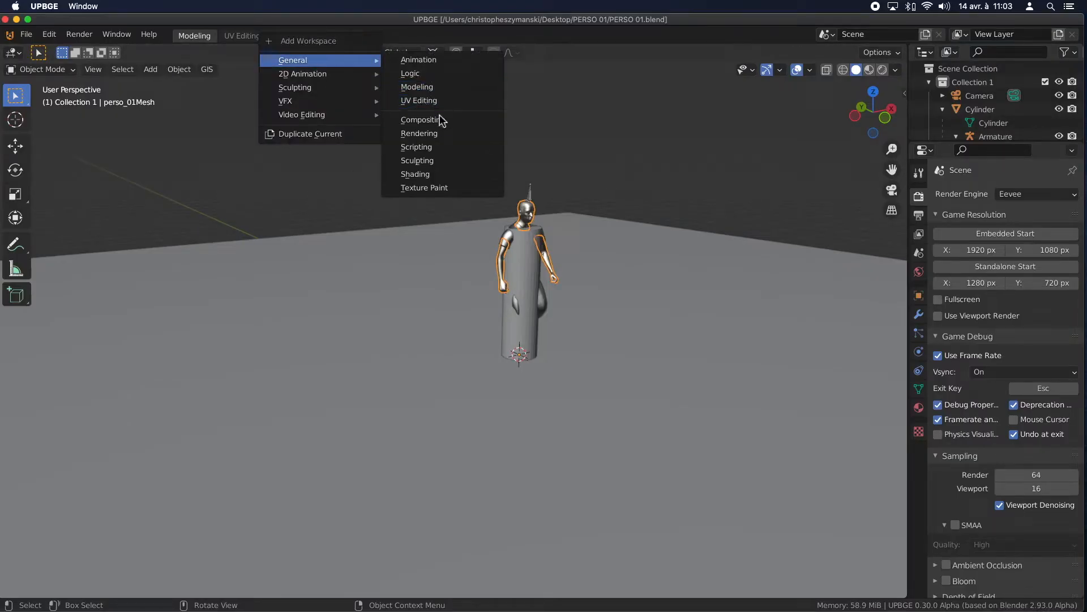
pyautogui.click(415, 174)
pyautogui.scroll(2, 469, 349)
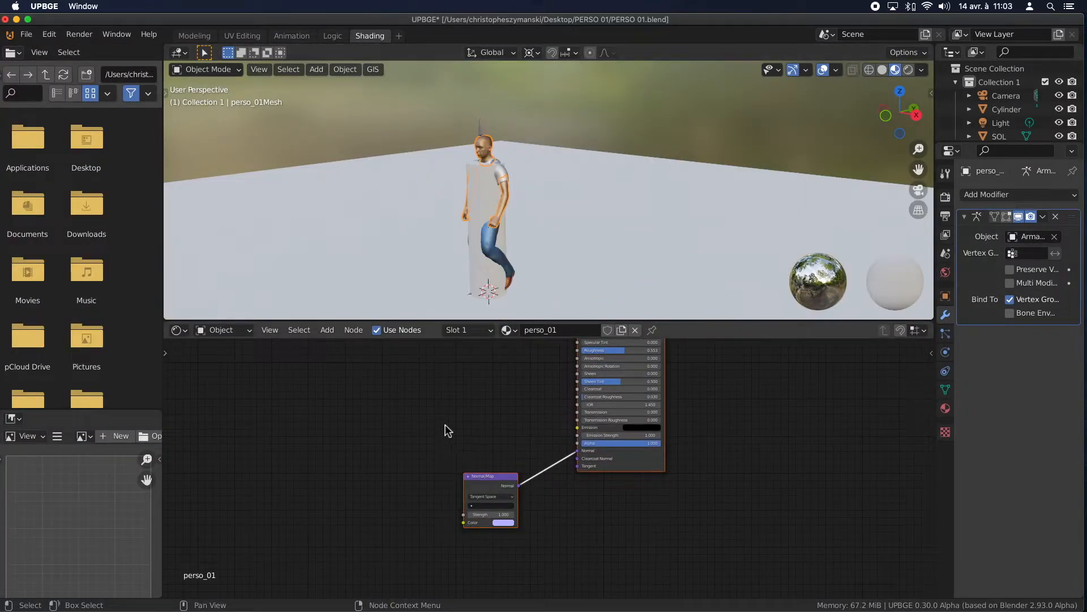
# - Gather the image texture and Normal/Map nodes near the Principled BSDF in the perso_01 material, and delete the Normal/Map node
pyautogui.scroll(-7, 465, 423)
pyautogui.moveTo(428, 392); pyautogui.dragTo(579, 488, button='middle')
pyautogui.moveTo(646, 369); pyautogui.dragTo(605, 439)
pyautogui.click(638, 388)
pyautogui.moveTo(636, 562); pyautogui.dragTo(608, 503)
pyautogui.scroll(2, 611, 468)
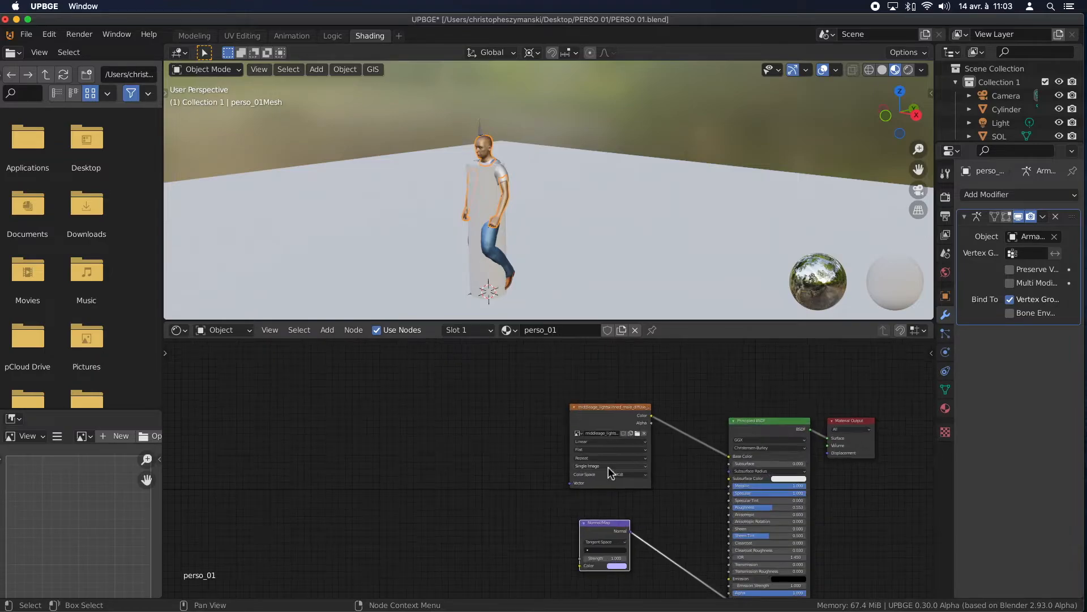
pyautogui.scroll(2, 611, 459)
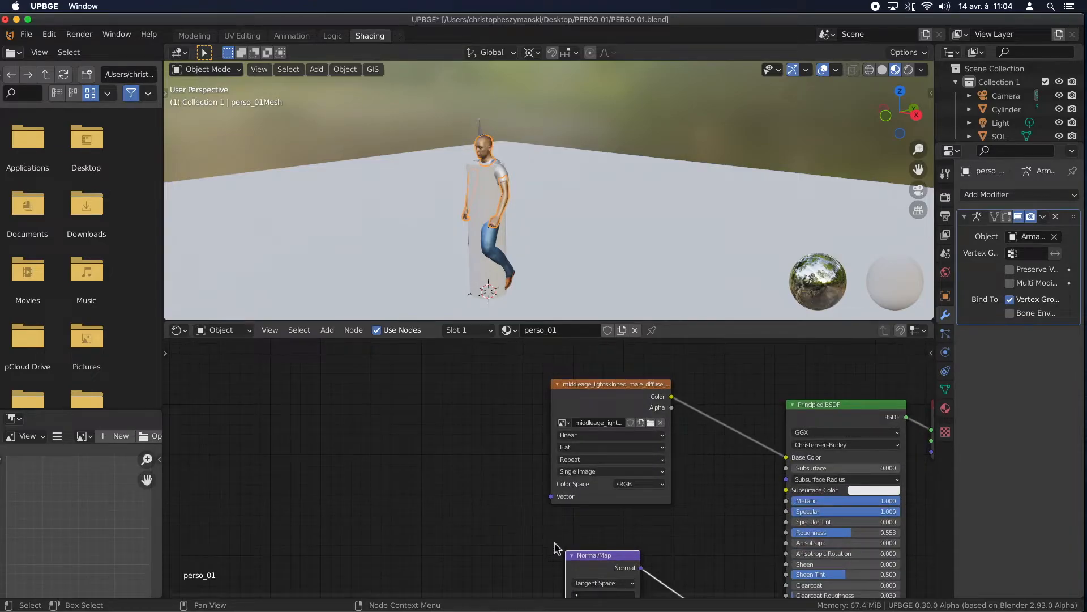
pyautogui.scroll(6, 471, 168)
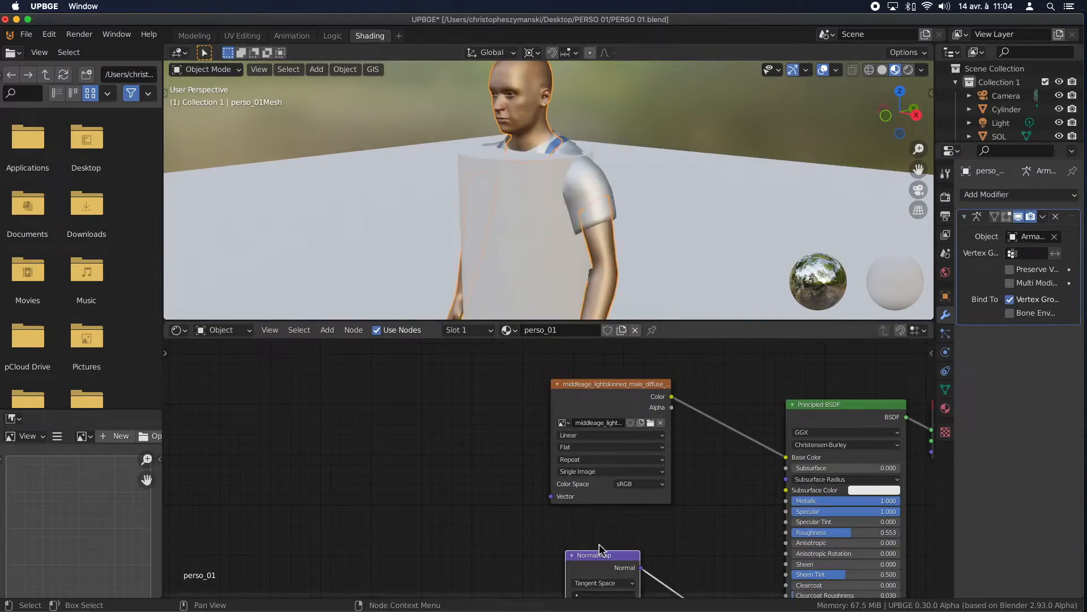
pyautogui.press('x')
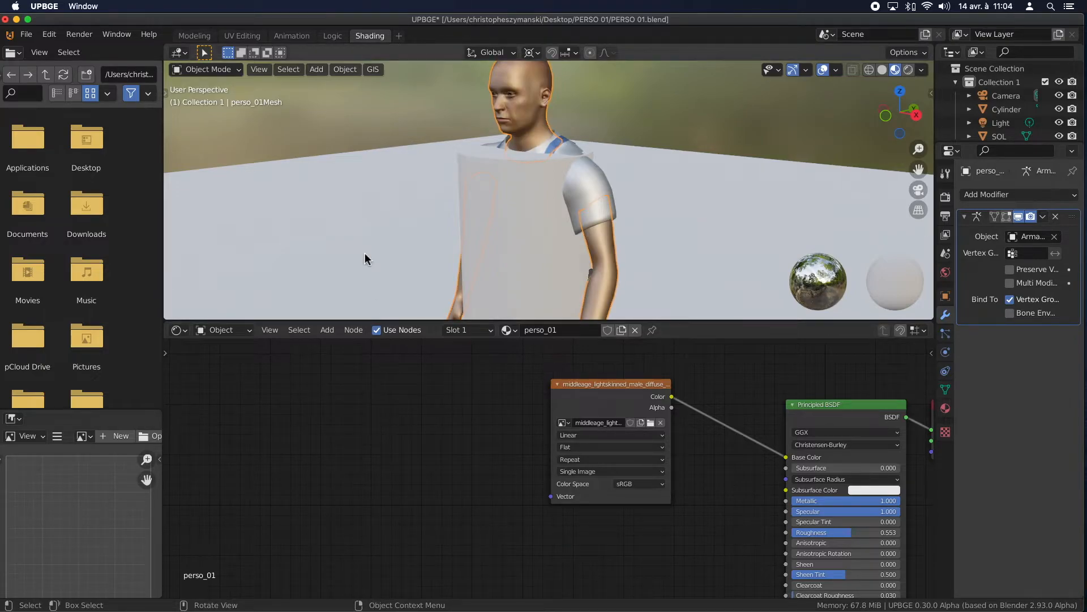
# - Select the character's shoes and move the diffuse and normal image texture nodes of the shoes01 material closer to the nodes they feed
pyautogui.scroll(-4, 544, 180)
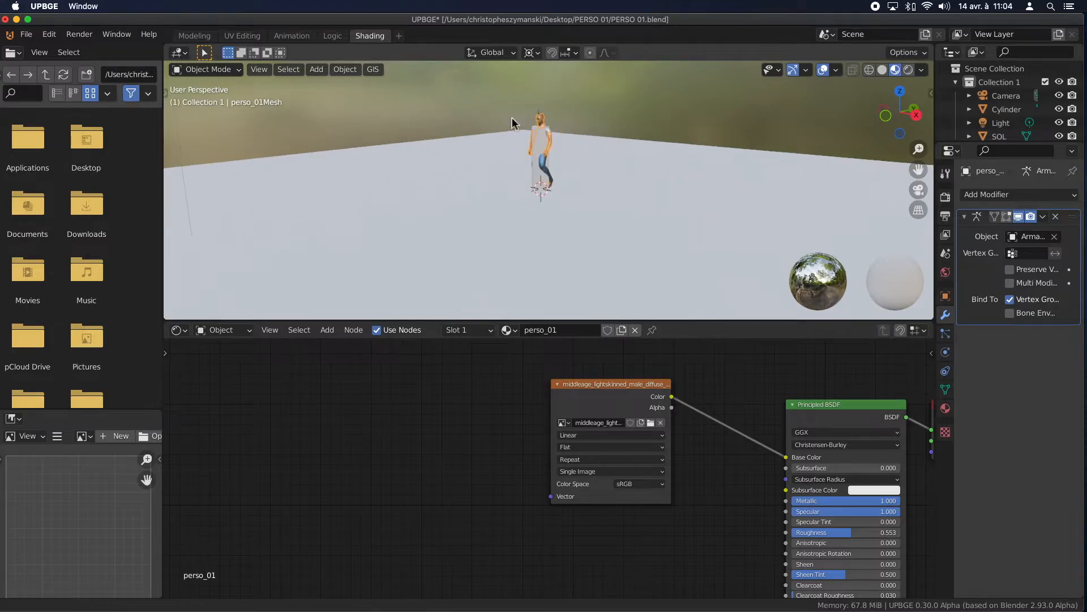
pyautogui.scroll(8, 524, 163)
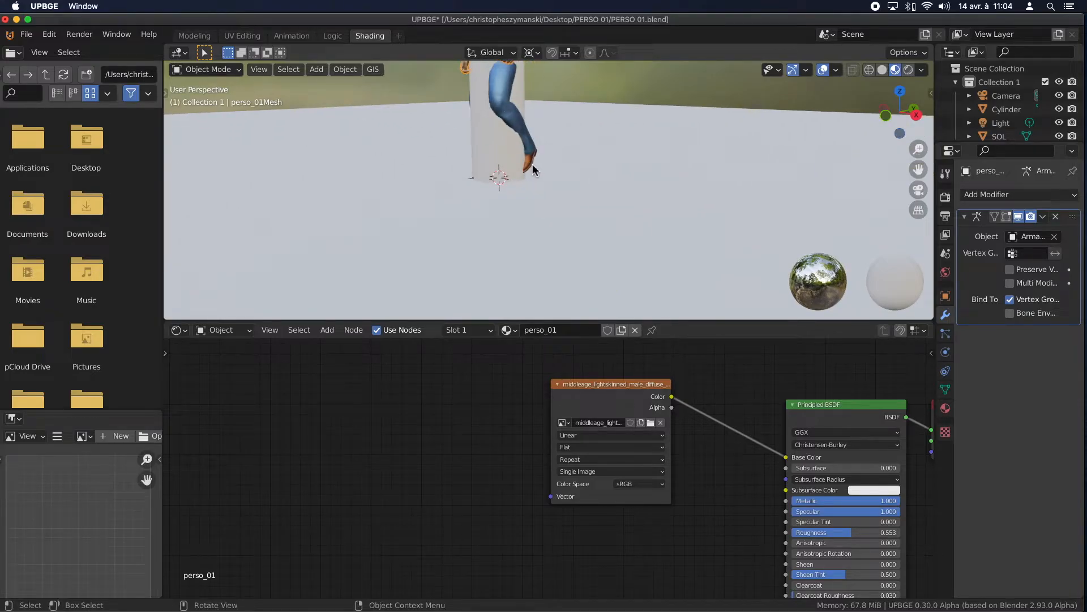
pyautogui.click(533, 169)
pyautogui.scroll(-4, 622, 566)
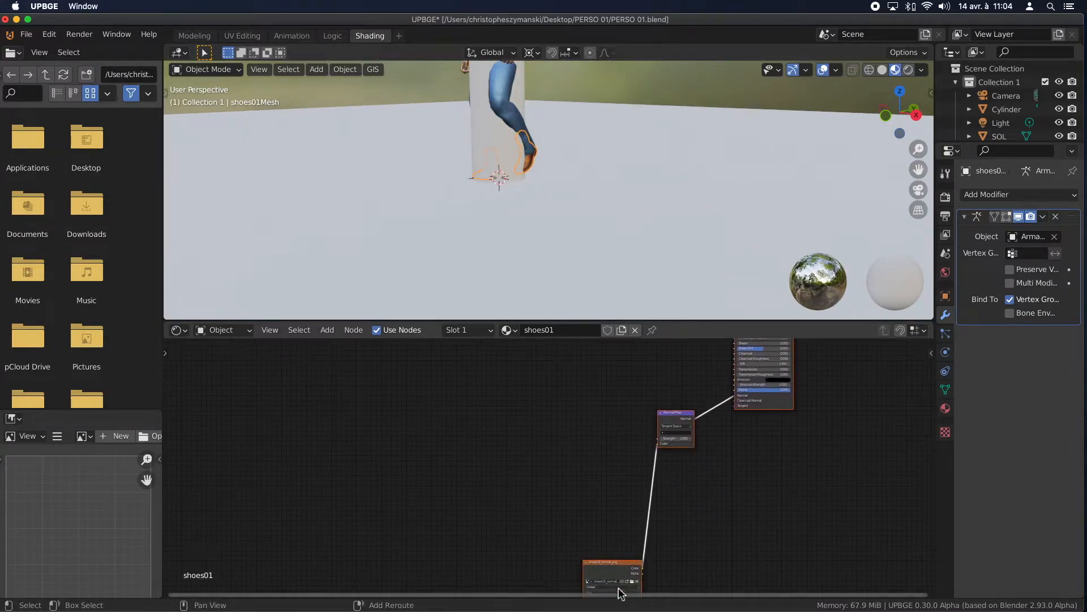
pyautogui.moveTo(605, 564); pyautogui.dragTo(586, 433)
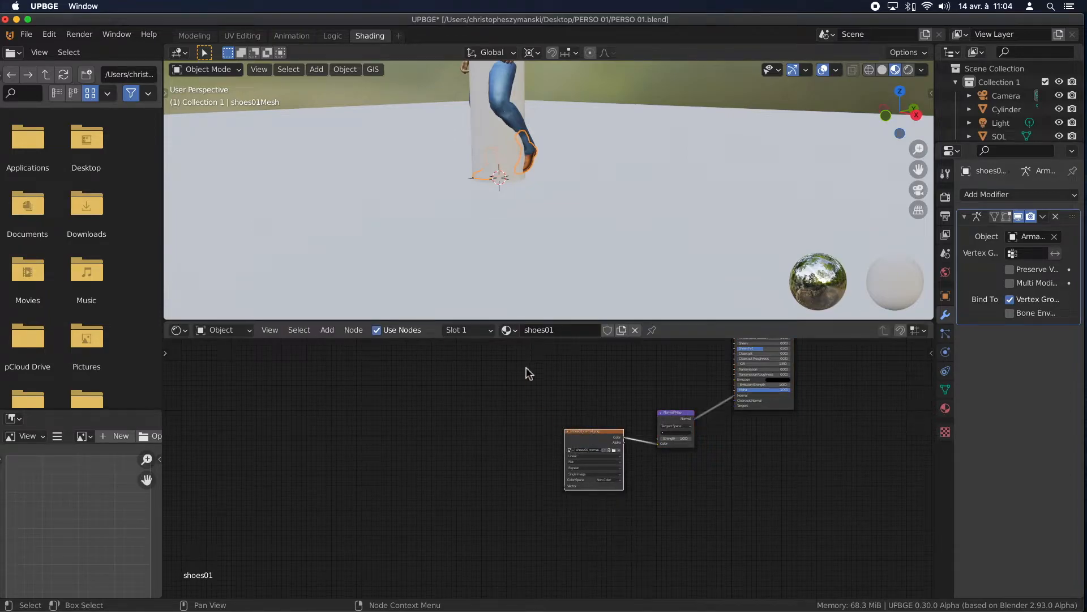
pyautogui.moveTo(526, 375); pyautogui.dragTo(534, 507, button='middle')
pyautogui.moveTo(619, 430); pyautogui.dragTo(640, 518, button='middle')
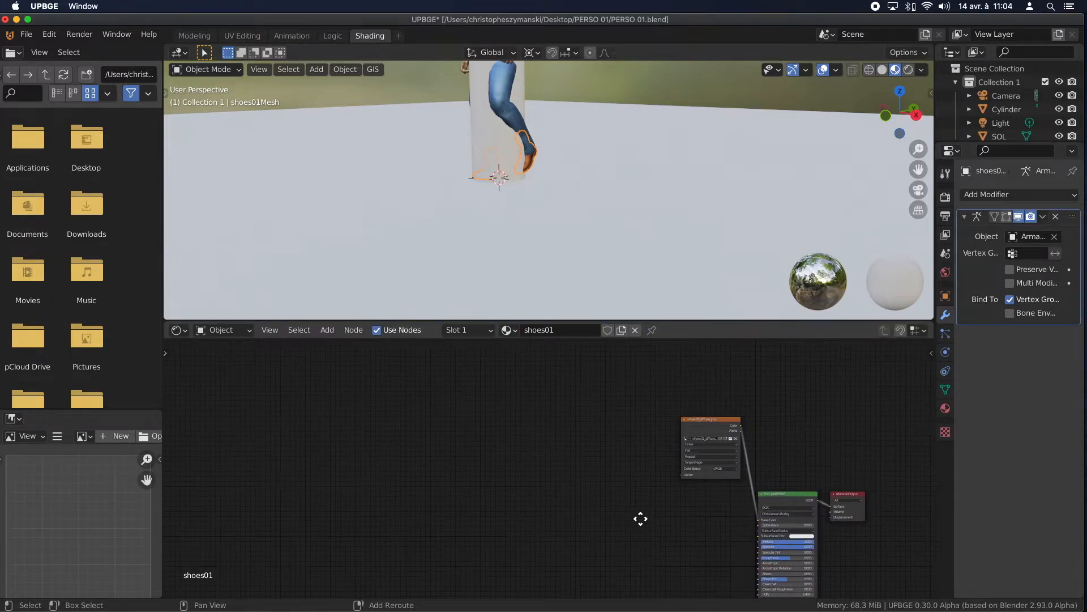
pyautogui.click(709, 421)
pyautogui.moveTo(705, 419); pyautogui.dragTo(644, 520)
pyautogui.moveTo(552, 515); pyautogui.dragTo(539, 395, button='middle')
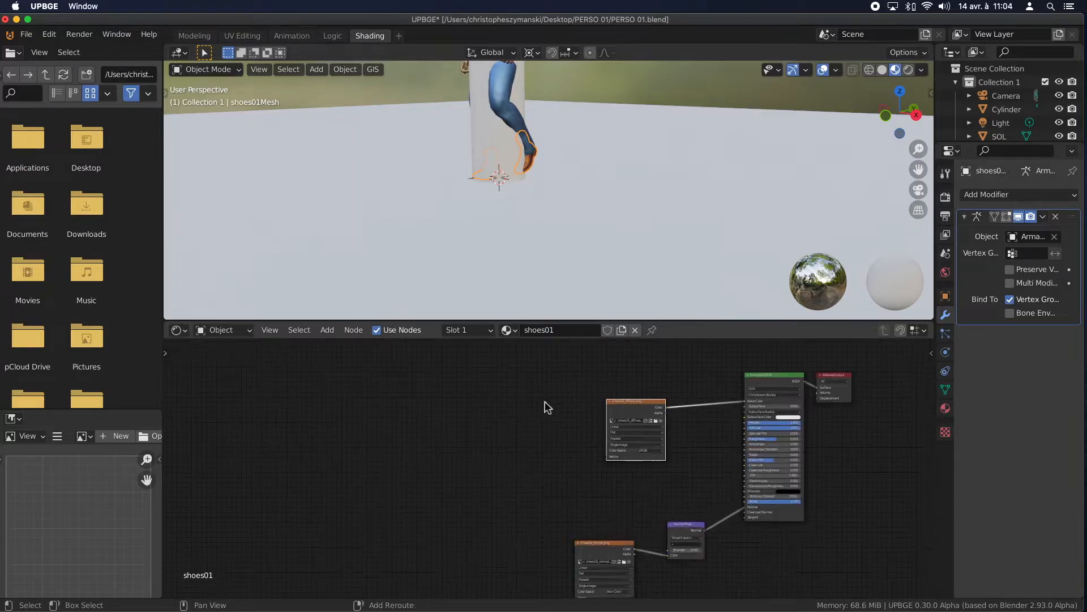
# - Delete the Normal/Map node and the shoes01_normal.png image texture node from the shoes01 material
pyautogui.scroll(3, 642, 408)
pyautogui.scroll(-5, 503, 491)
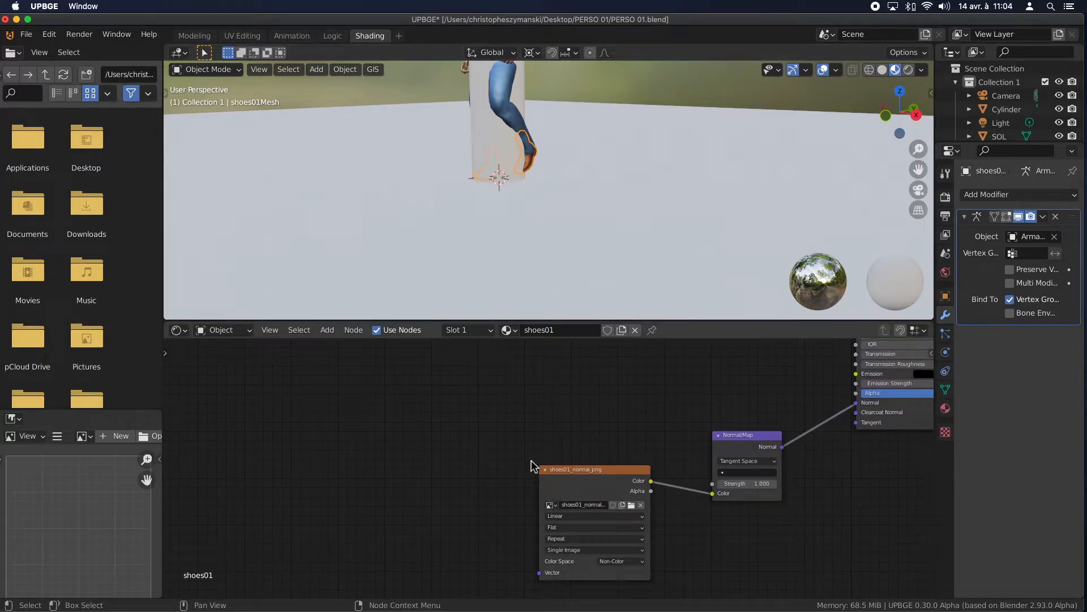
pyautogui.click(748, 437)
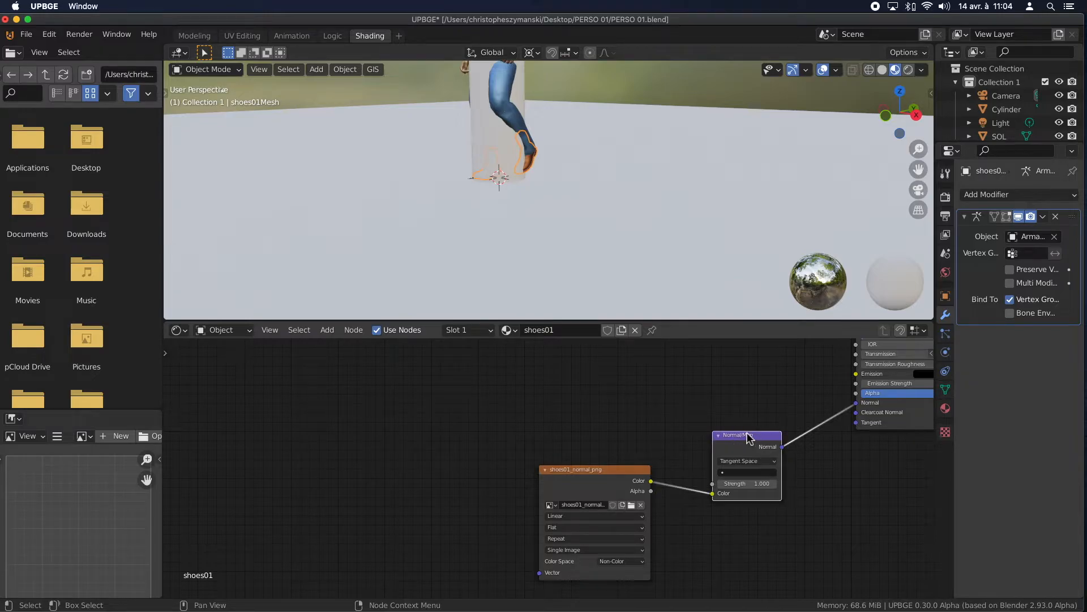
pyautogui.press('x')
pyautogui.click(582, 479)
pyautogui.press('x')
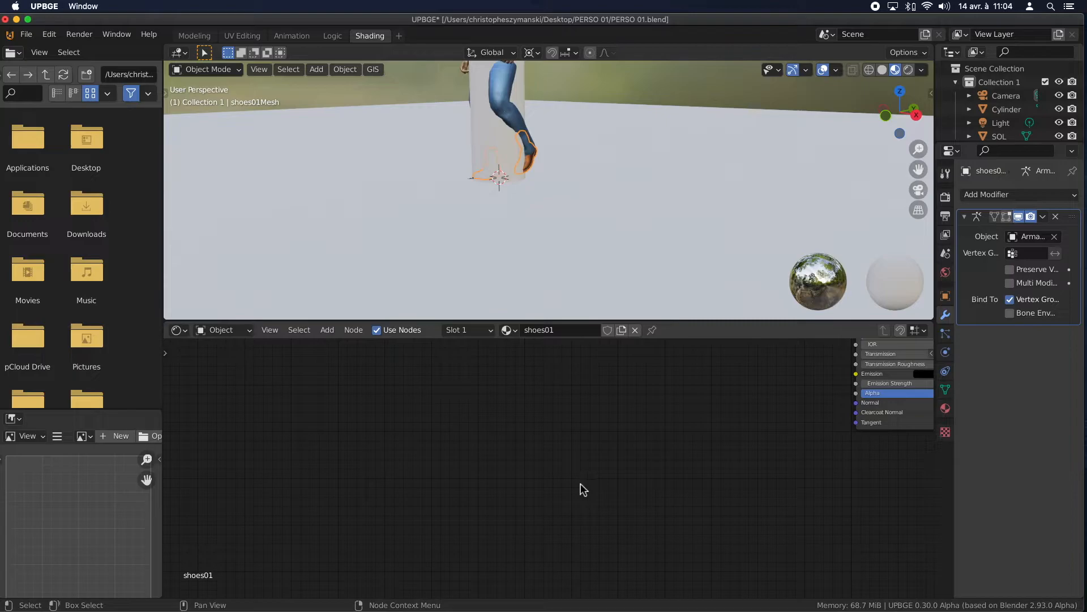
# - Run the game from the Modeling workspace and make the character walk to check the frame rate
pyautogui.scroll(6, 498, 176)
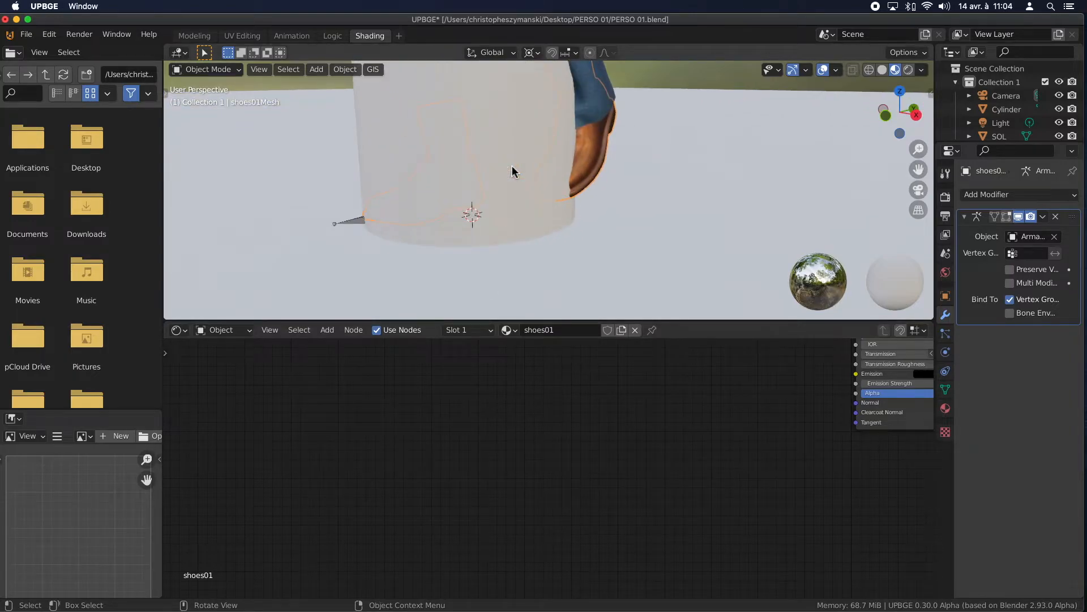
pyautogui.scroll(-6, 512, 171)
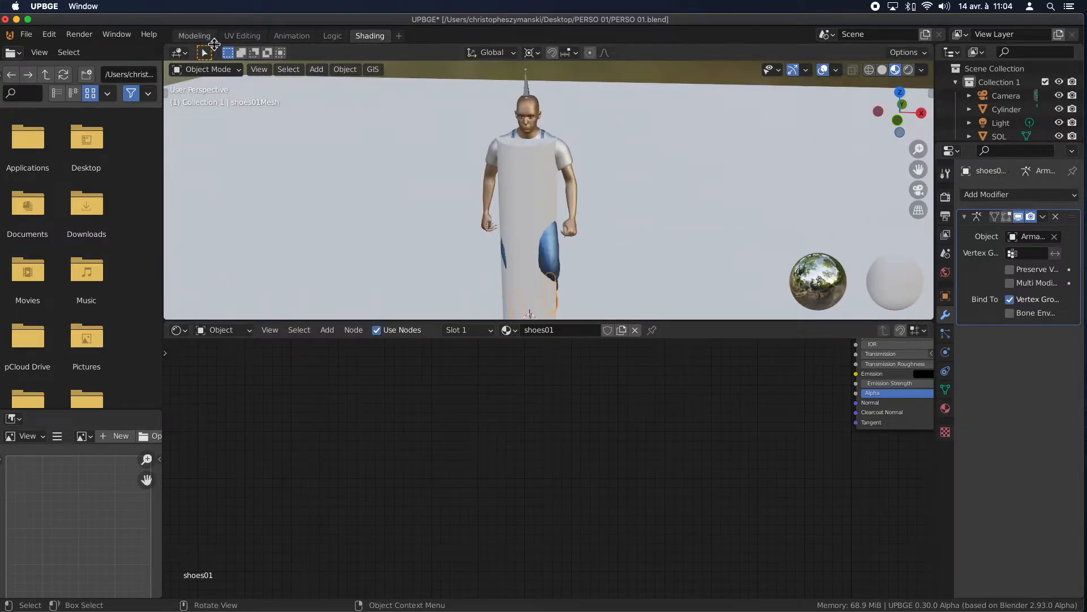
pyautogui.click(202, 38)
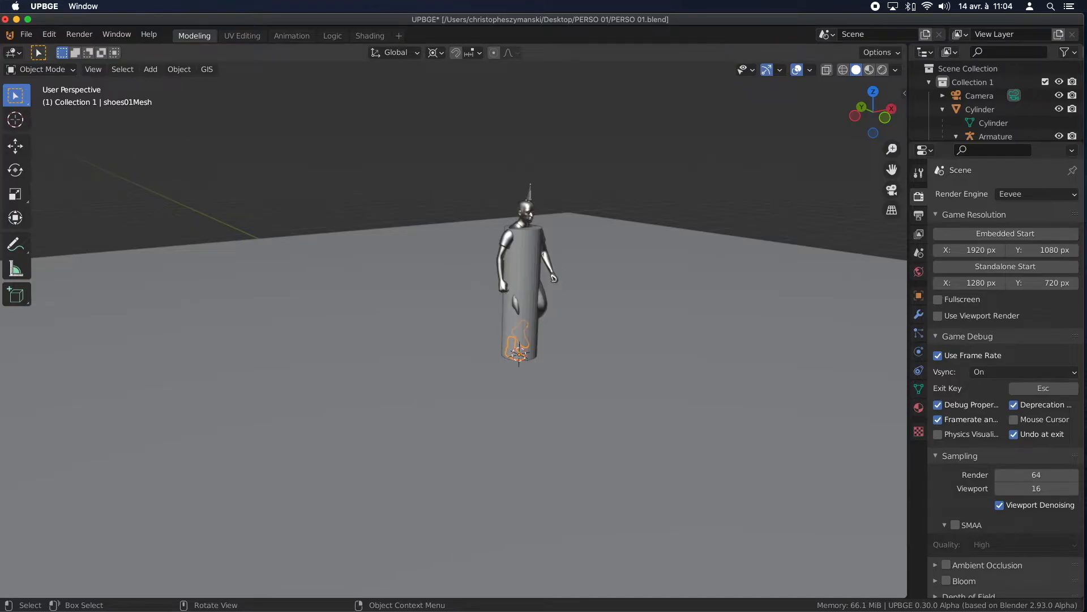
pyautogui.press('p')
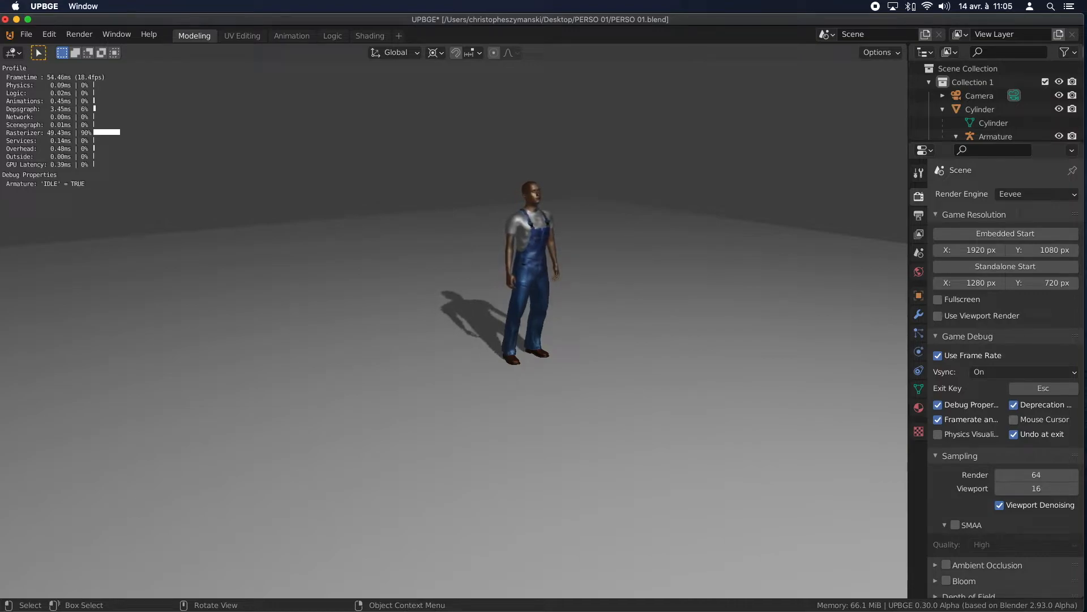
pyautogui.press('Up')
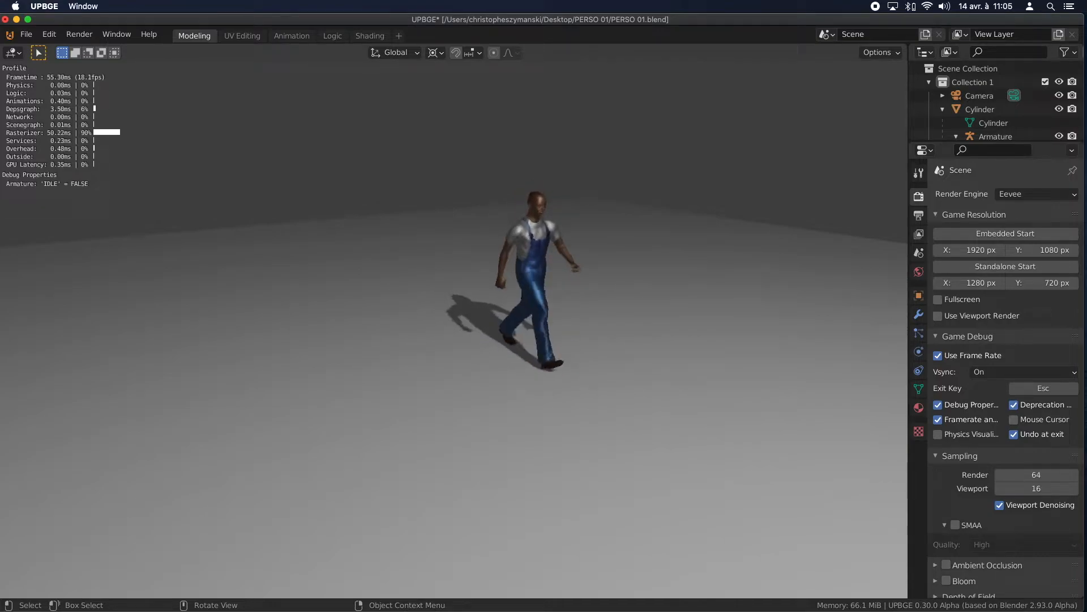
pyautogui.press('Escape')
# - Delete the Normal/Map node and the normal image texture node from the overalls' male_worksuit01 material in the Shading workspace
pyautogui.click(370, 35)
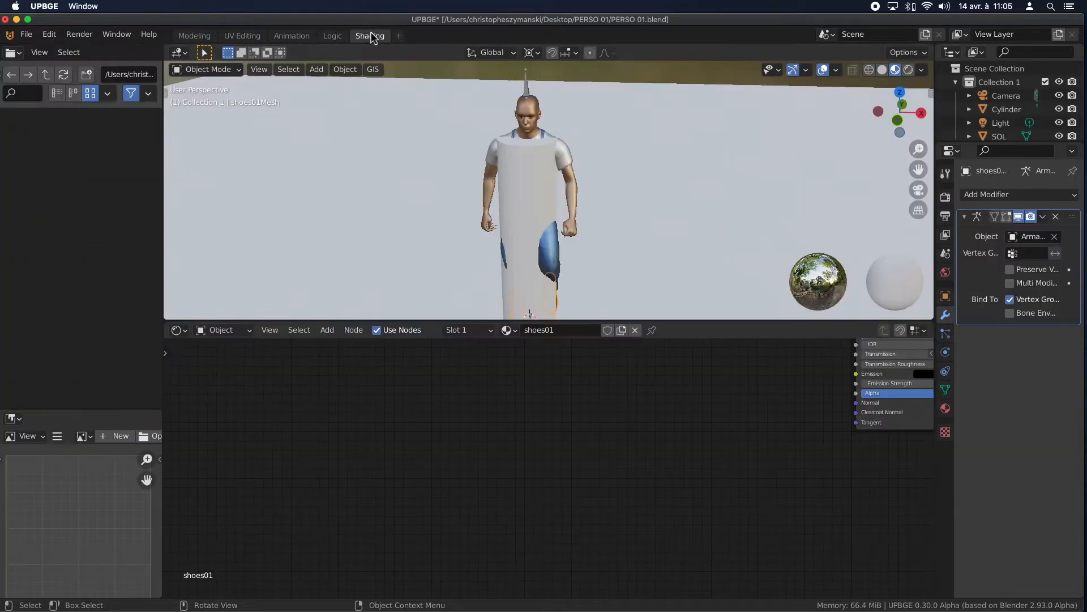
pyautogui.click(531, 116)
pyautogui.moveTo(643, 452); pyautogui.dragTo(602, 371, button='middle')
pyautogui.scroll(5, 643, 407)
pyautogui.click(682, 446)
pyautogui.press('x')
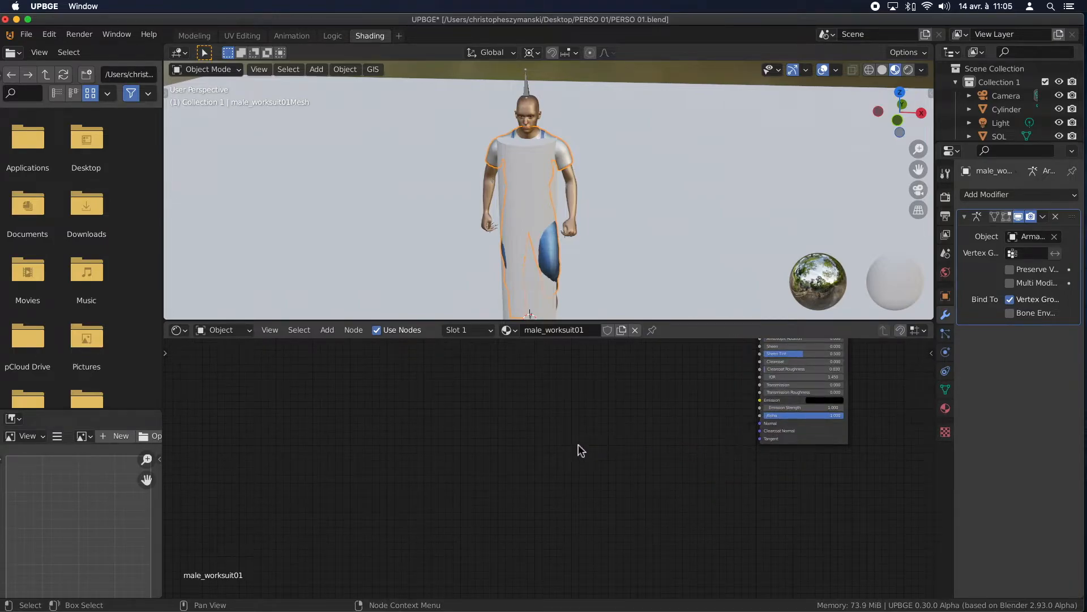
pyautogui.moveTo(579, 445); pyautogui.dragTo(639, 470, button='middle')
pyautogui.click(628, 448)
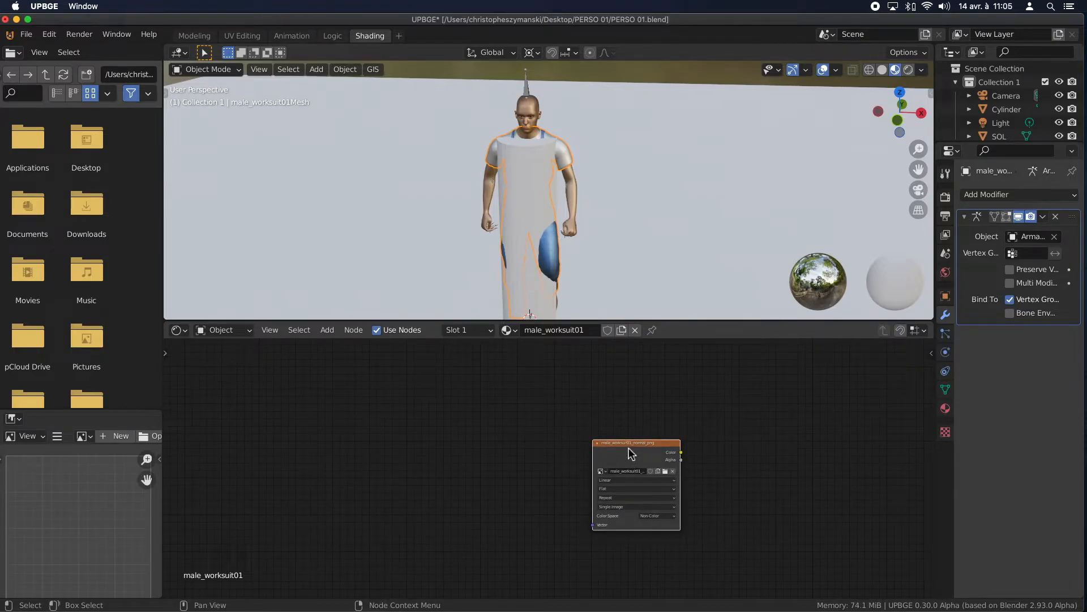
pyautogui.press('x')
# - Test the character's idle and walking animations and the frame rate in the game again without the overalls' normal map
pyautogui.moveTo(616, 199)
pyautogui.mouseDown(button='middle')
pyautogui.moveTo(381, 183)
pyautogui.moveTo(437, 138)
pyautogui.moveTo(499, 186)
pyautogui.moveTo(521, 232)
pyautogui.moveTo(555, 249)
pyautogui.moveTo(609, 252)
pyautogui.mouseUp(button='middle')
pyautogui.hotkey('ctrl', 'pagedown')
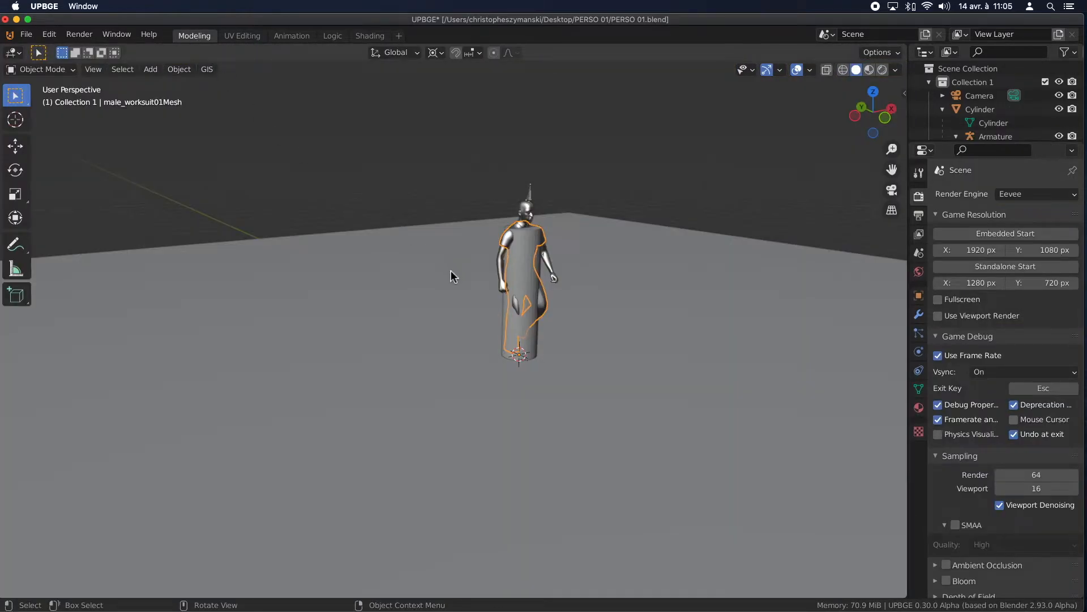
pyautogui.press('p')
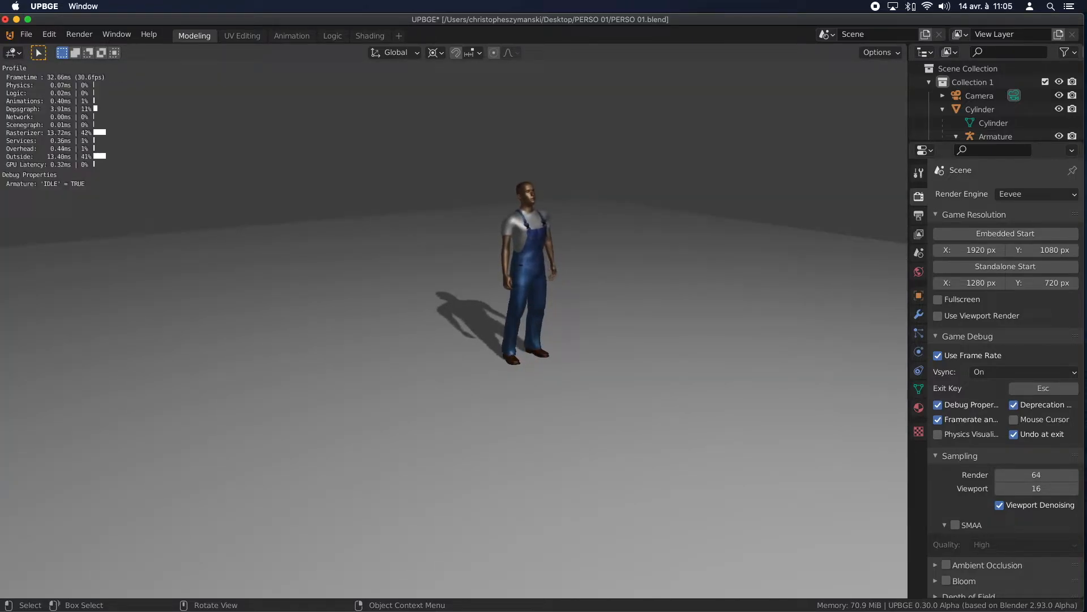
pyautogui.press('Up')
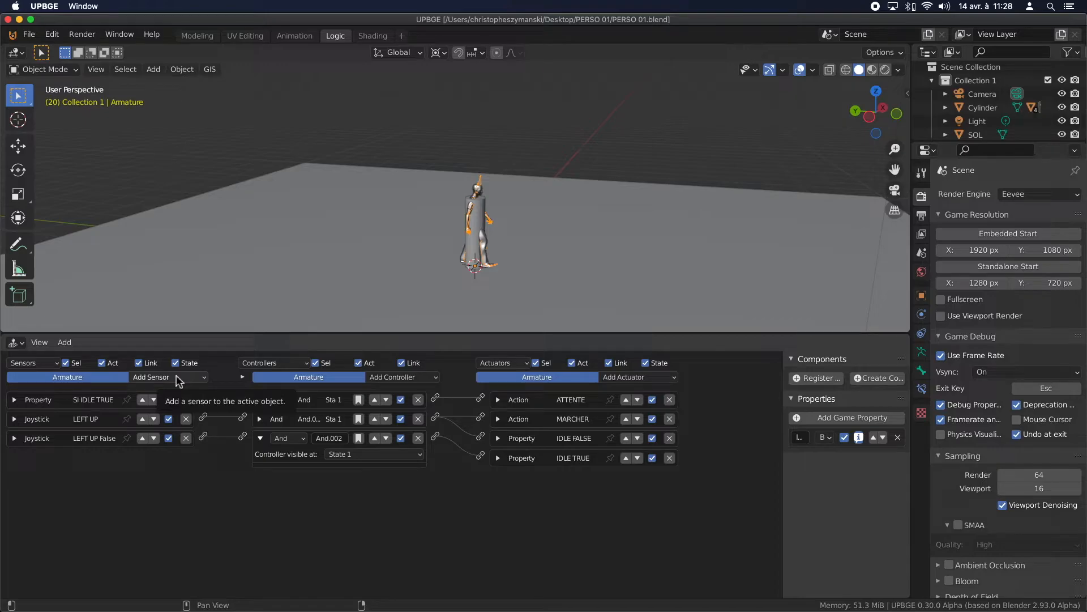
# - Add a Joystick sensor to the armature with event type Shoulder Triggers and the Right Shoulder Trigger
pyautogui.click(157, 378)
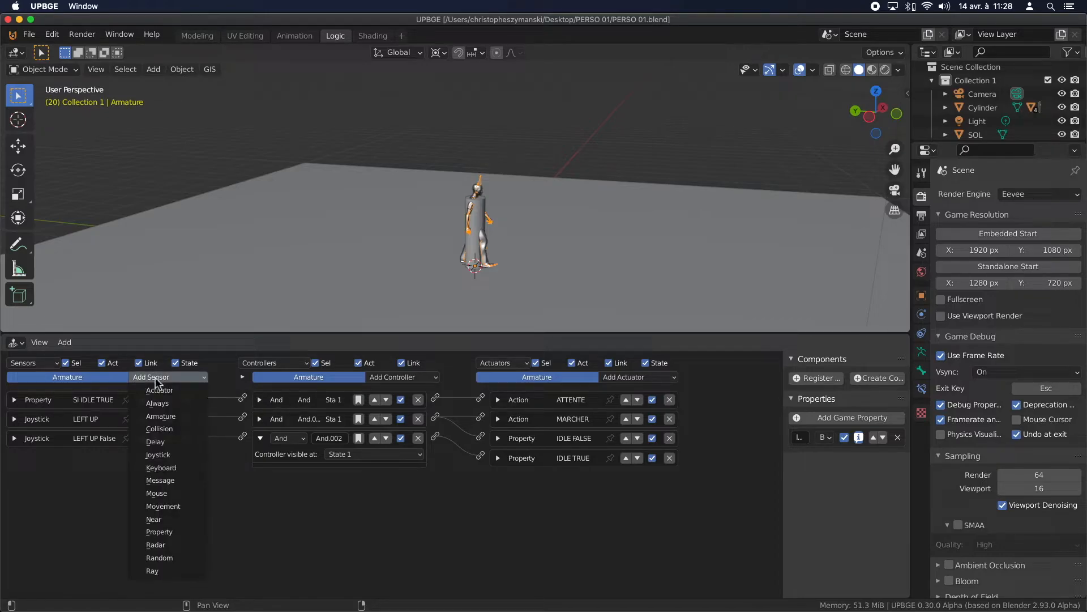
pyautogui.click(157, 454)
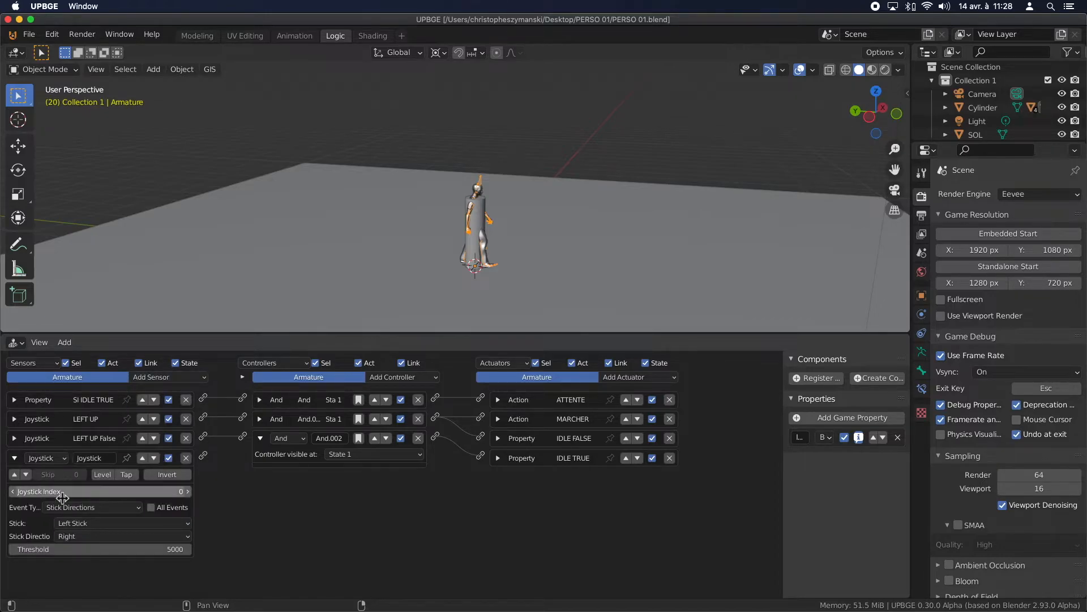
pyautogui.click(97, 507)
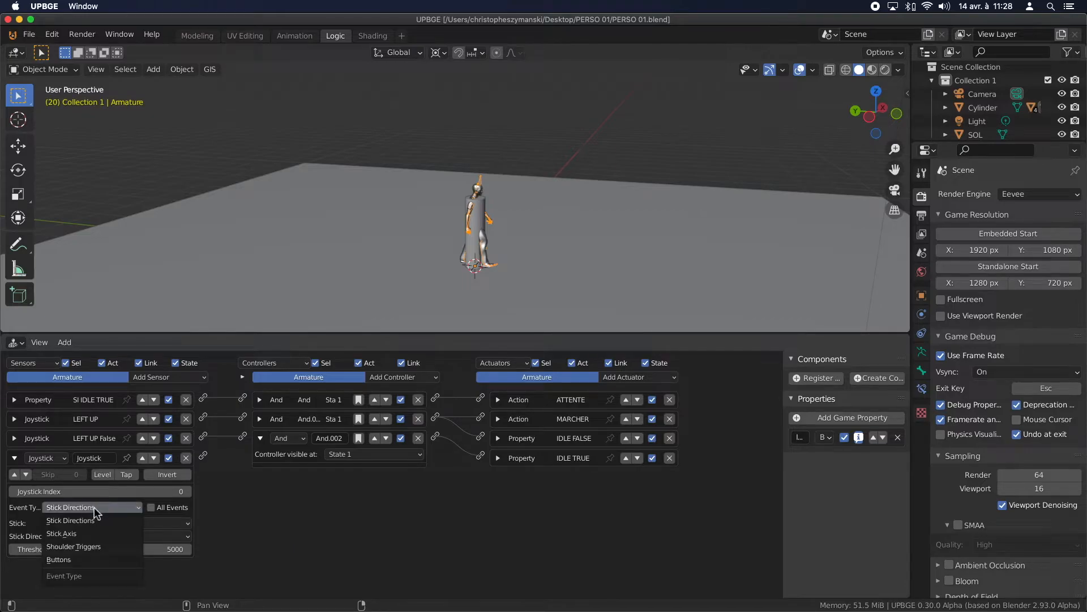
pyautogui.click(79, 546)
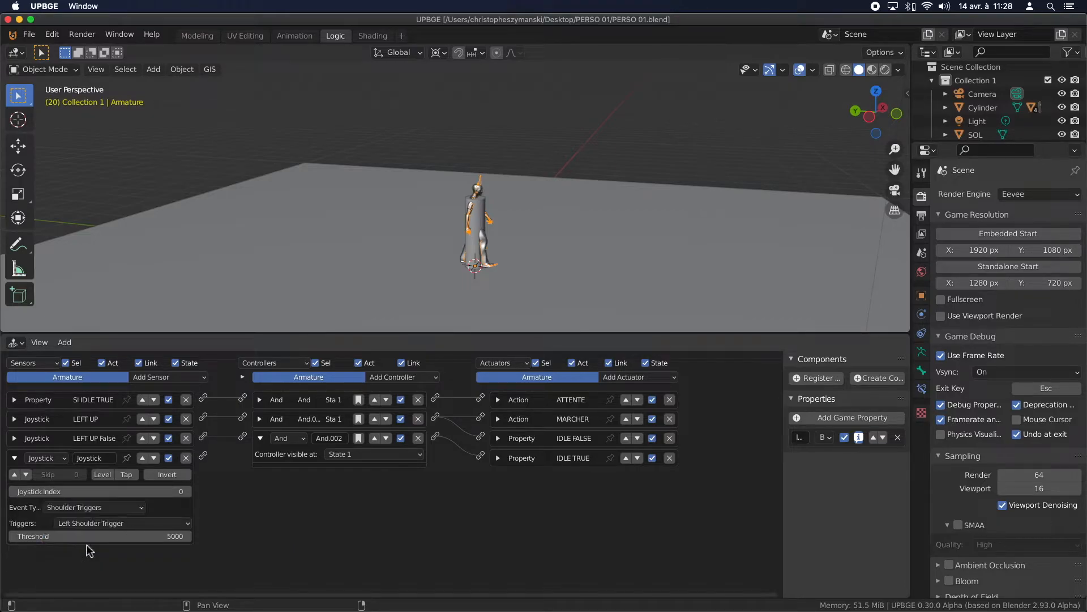
pyautogui.click(100, 523)
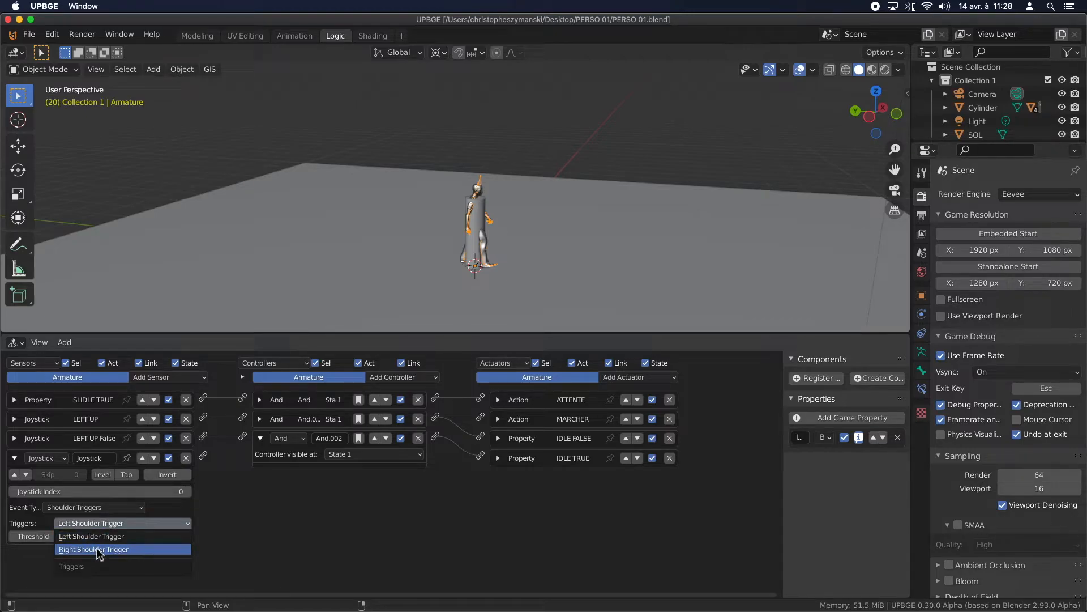
pyautogui.click(97, 549)
# - Add an And controller linked to the new Joystick sensor and the LEFT UP sensor, and add an Action actuator
pyautogui.click(398, 379)
pyautogui.click(387, 391)
pyautogui.moveTo(202, 455); pyautogui.dragTo(242, 476)
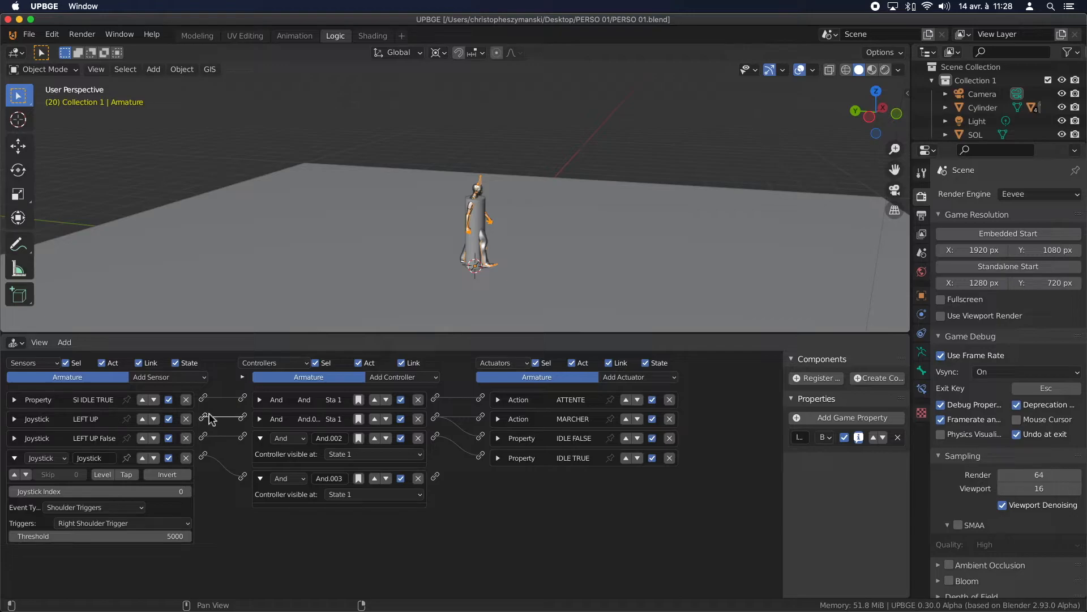
pyautogui.moveTo(204, 420); pyautogui.dragTo(243, 477)
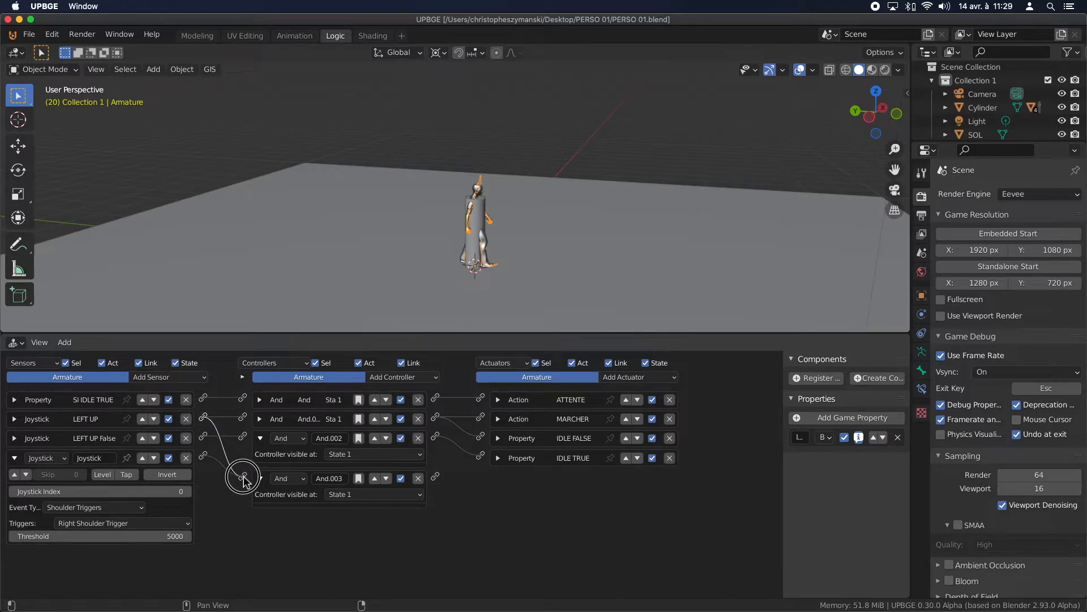
pyautogui.click(651, 378)
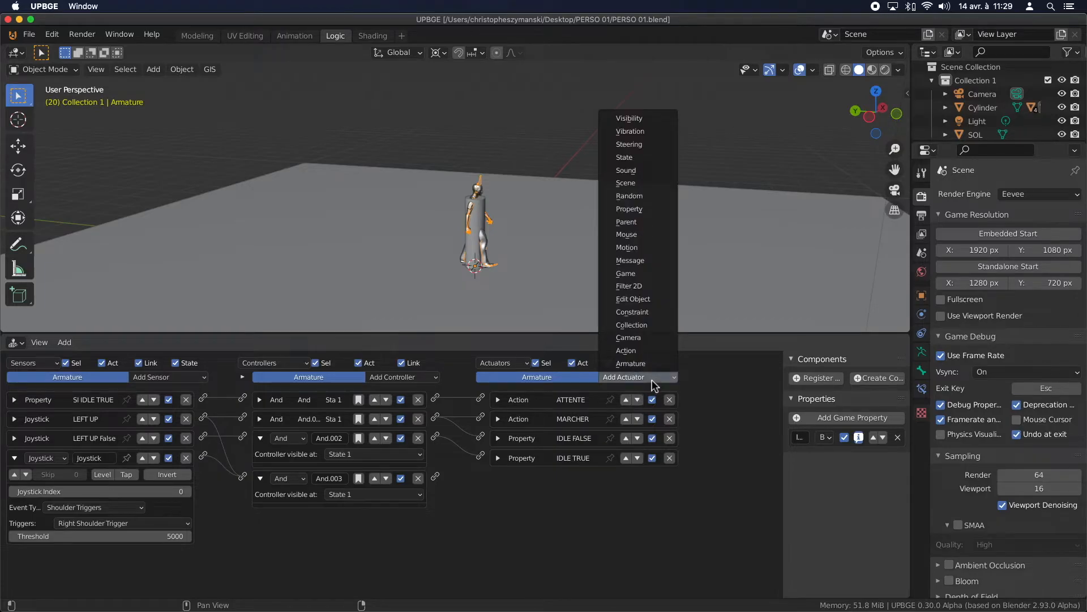
pyautogui.click(641, 350)
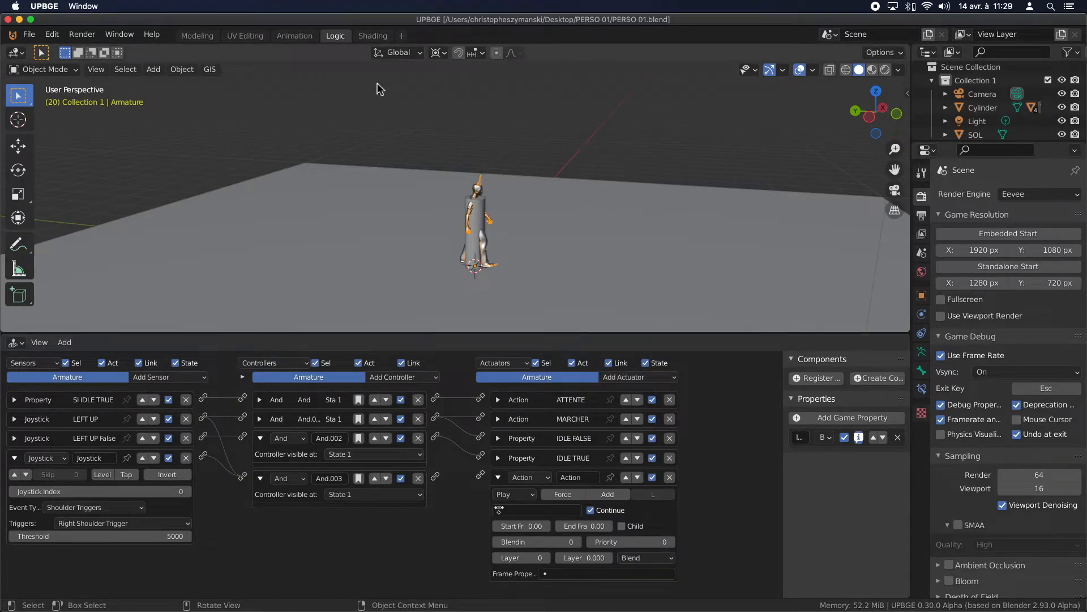
# - Import RUN.fbx from the ACTIONS MIXAMO folder as FBX
pyautogui.click(28, 35)
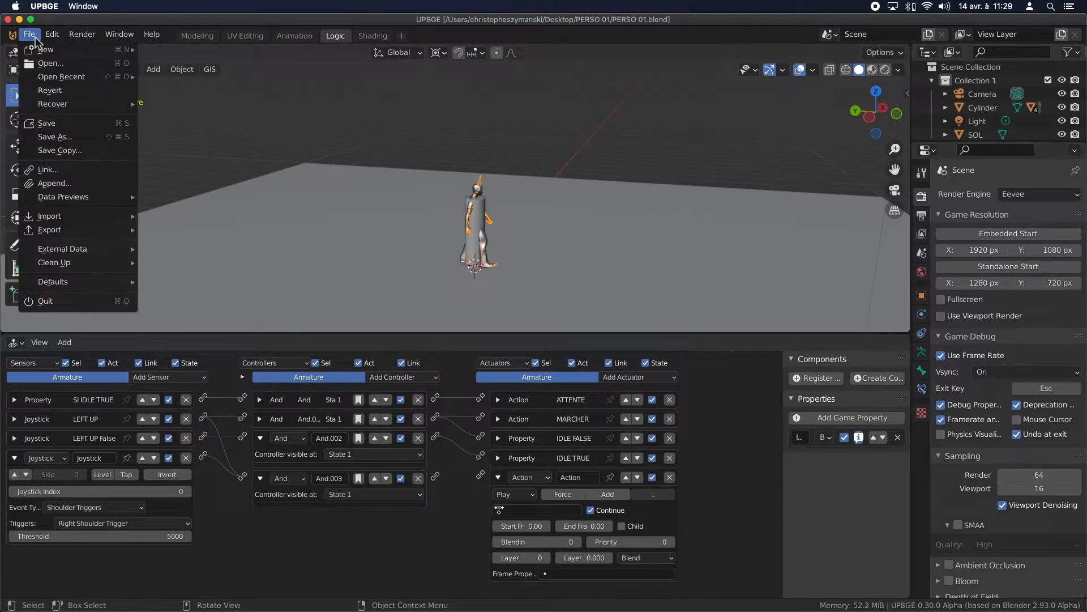
pyautogui.moveTo(80, 243)
pyautogui.moveTo(83, 218)
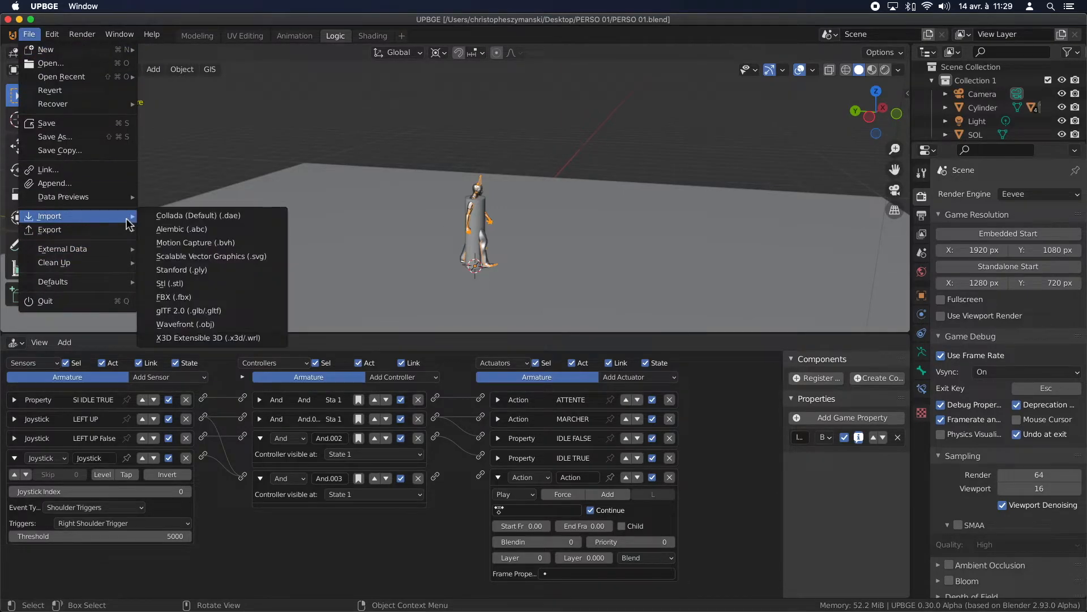
pyautogui.click(221, 297)
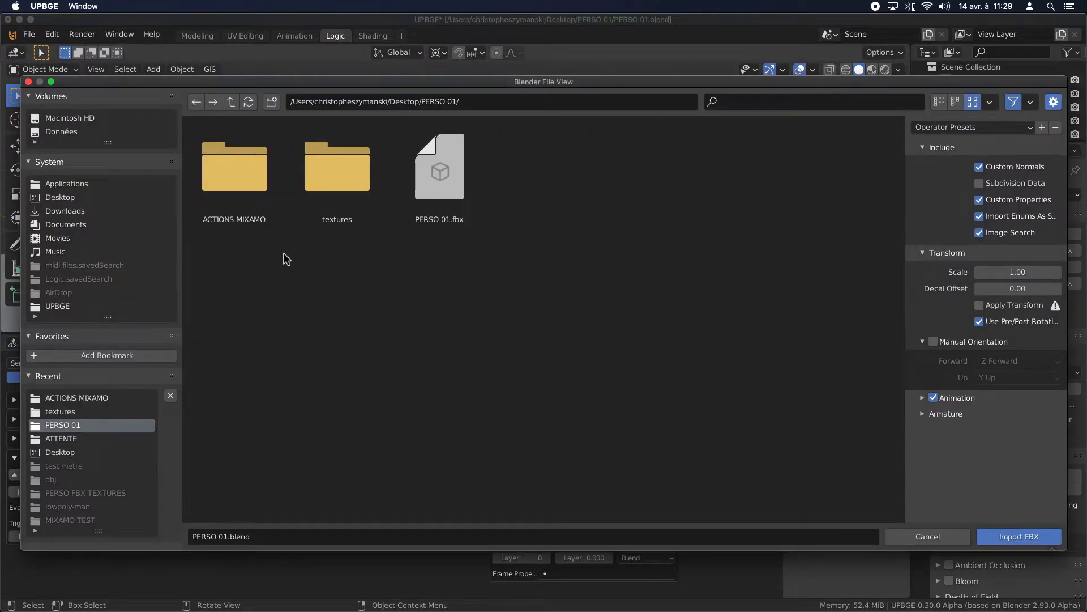
pyautogui.doubleClick(242, 180)
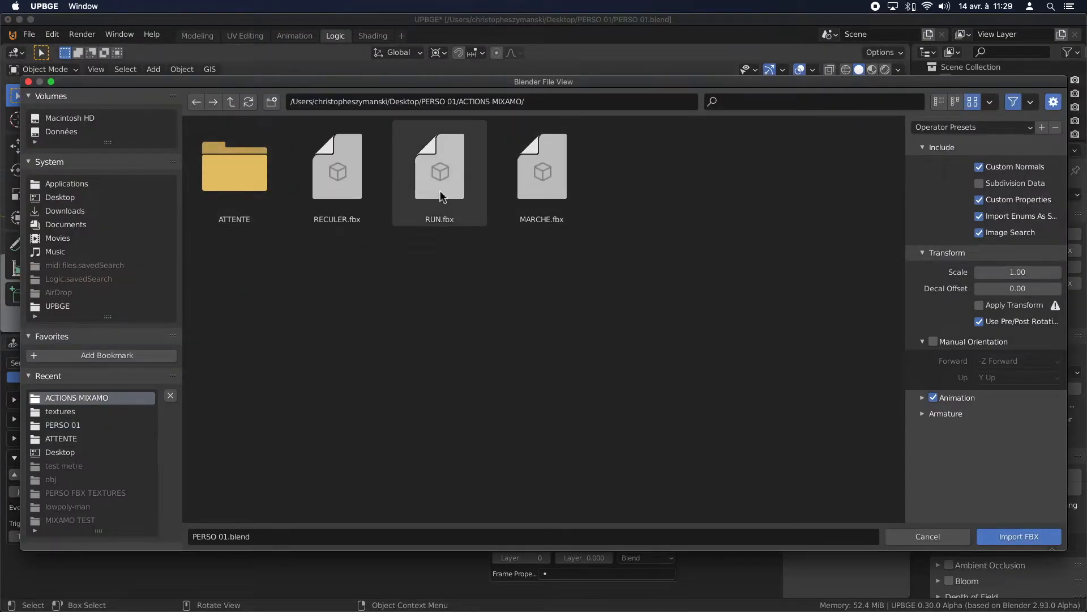
pyautogui.click(440, 172)
pyautogui.click(1019, 536)
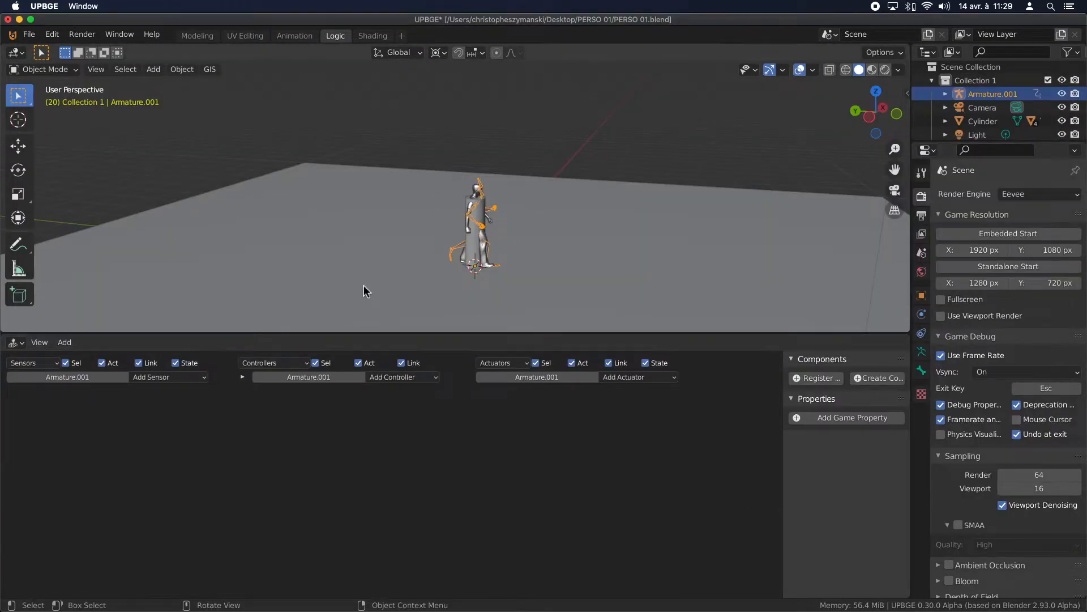
# - Move the imported armature to the left of the character in the front view
pyautogui.moveTo(565, 207); pyautogui.dragTo(466, 244, button='middle')
pyautogui.press('KP_1')
pyautogui.press('g')
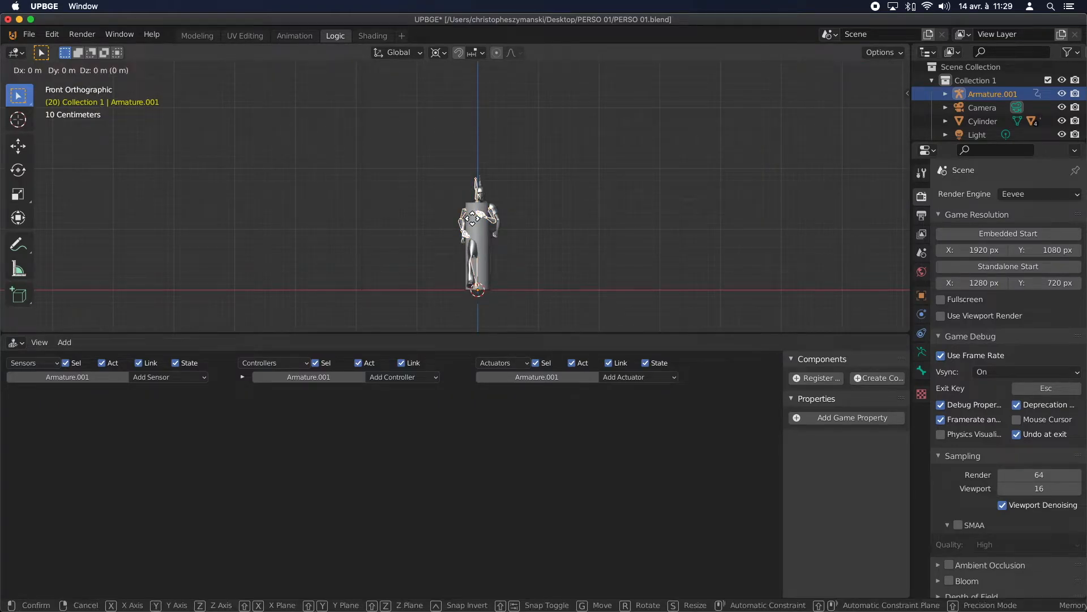
pyautogui.click(294, 214)
# - Rename the imported armature's action as RUN and scrub to its last keyframe at frame 24
pyautogui.click(293, 40)
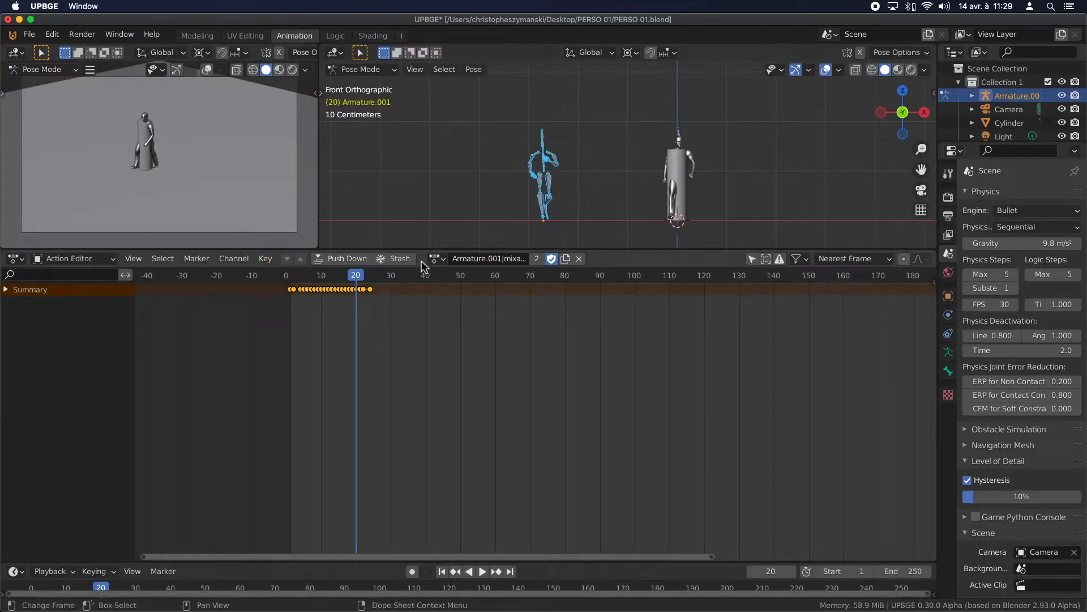
pyautogui.click(489, 259)
pyautogui.write('RU')
pyautogui.scroll(8, 315, 324)
pyautogui.moveTo(372, 276); pyautogui.dragTo(419, 277)
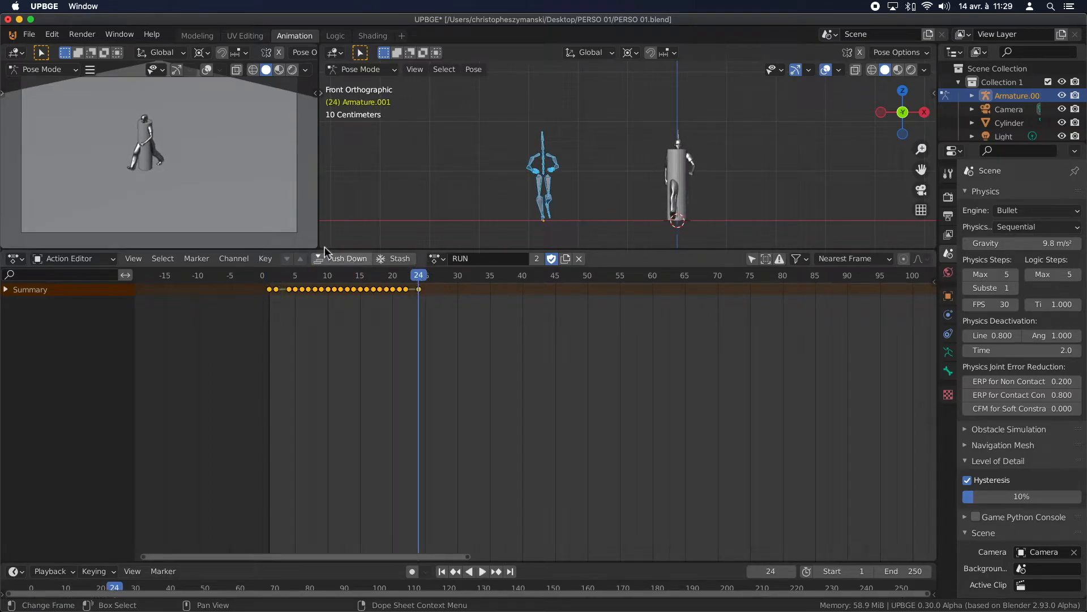
# - Select the character's armature in the Logic workspace and give the new Action actuator the RUN action from frame 1 to 24
pyautogui.click(335, 36)
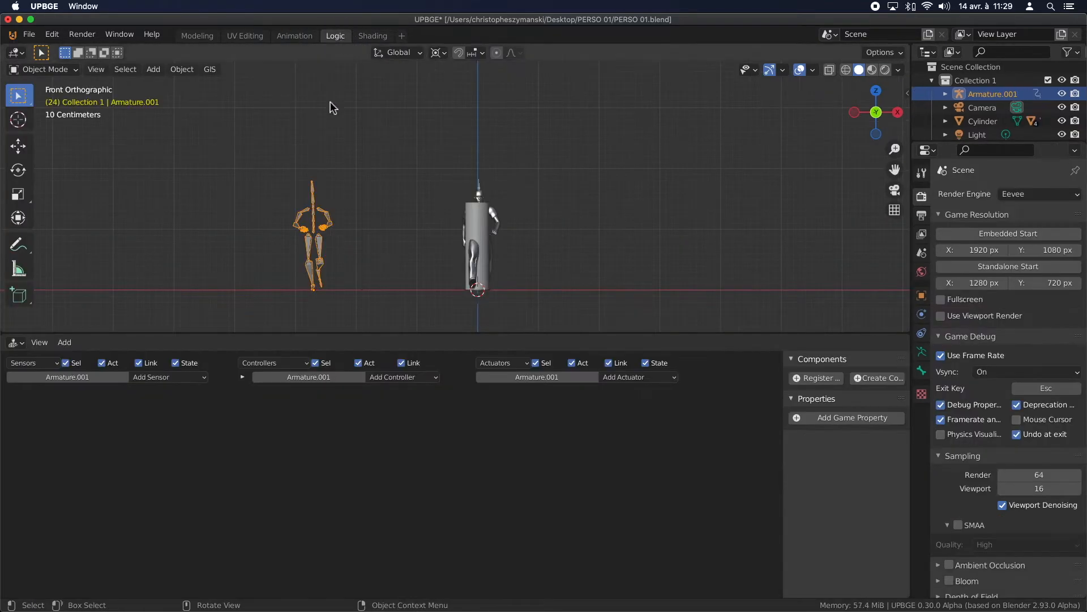
pyautogui.click(480, 184)
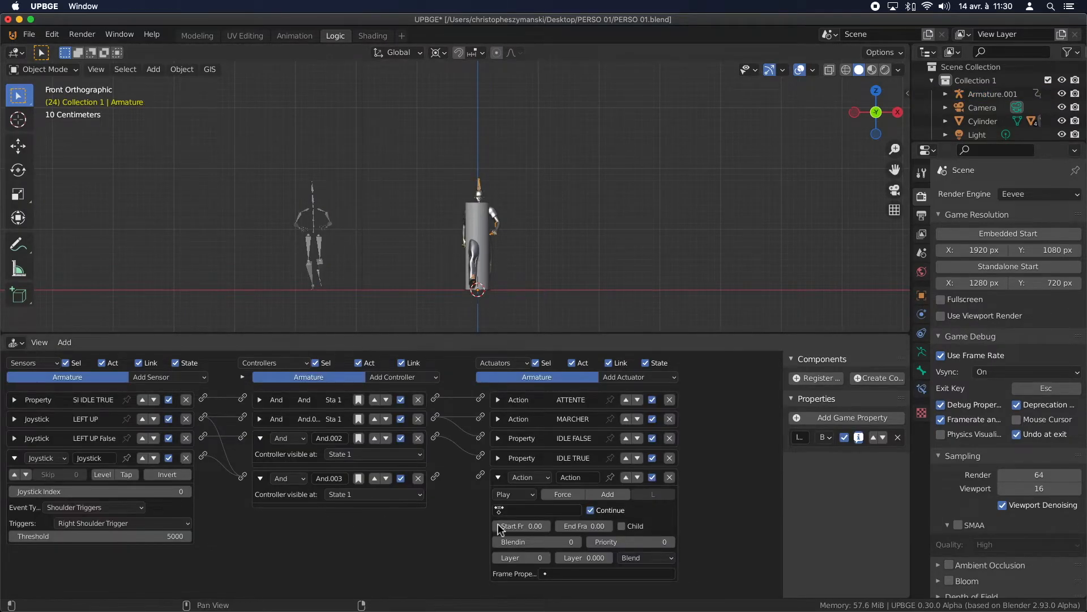
pyautogui.click(508, 510)
pyautogui.click(509, 412)
pyautogui.click(595, 526)
pyautogui.press('Return')
# - Set the RUN actuator to Loop Stop, link it to the newest And controller, and collapse the actuator and shoulder trigger sensor
pyautogui.click(523, 496)
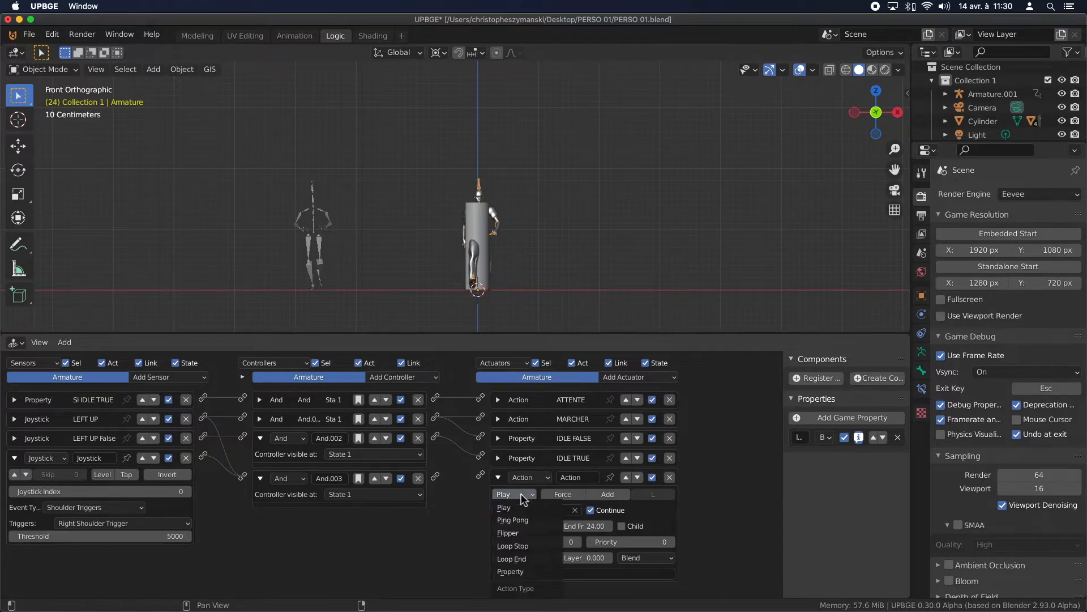
pyautogui.click(525, 546)
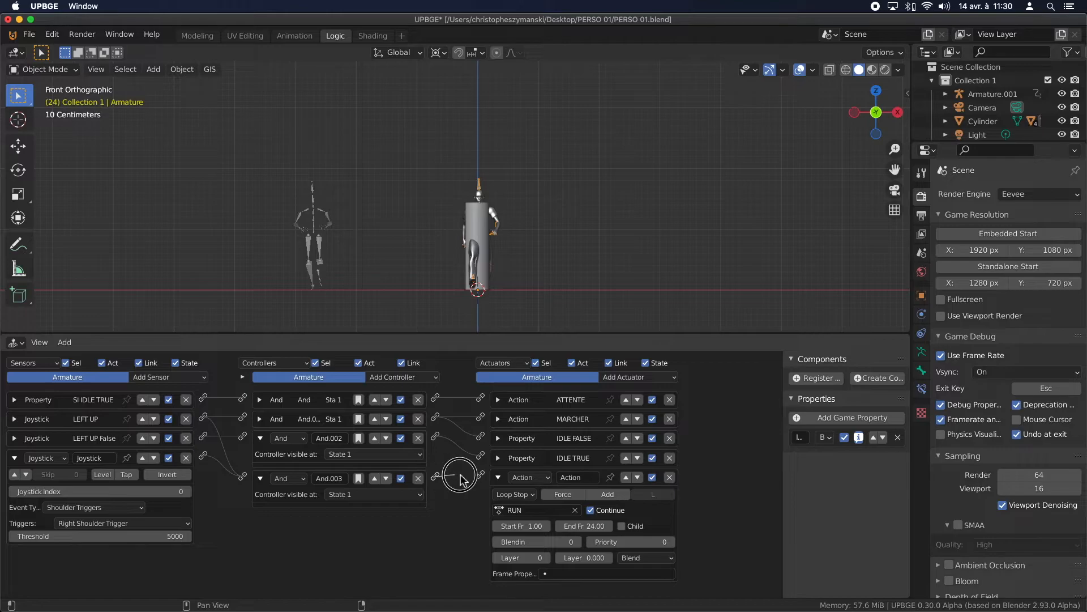
pyautogui.click(499, 478)
pyautogui.click(15, 458)
# - Delete the imported running armature from the scene and return to the Modeling workspace
pyautogui.moveTo(341, 227); pyautogui.dragTo(367, 243, button='middle')
pyautogui.click(304, 229)
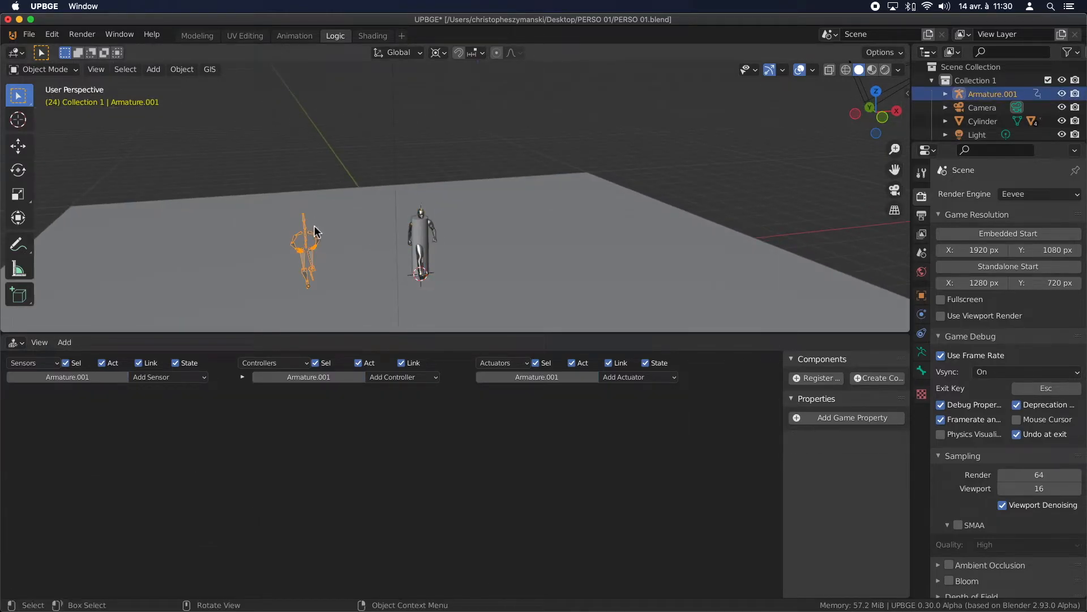
pyautogui.press('x')
pyautogui.click(314, 230)
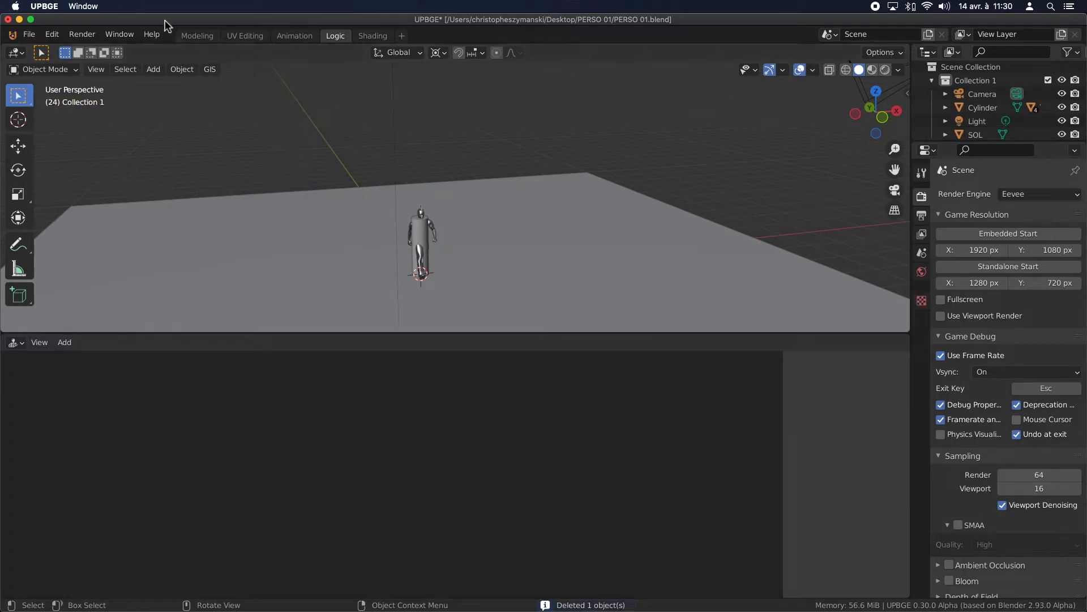
pyautogui.click(195, 34)
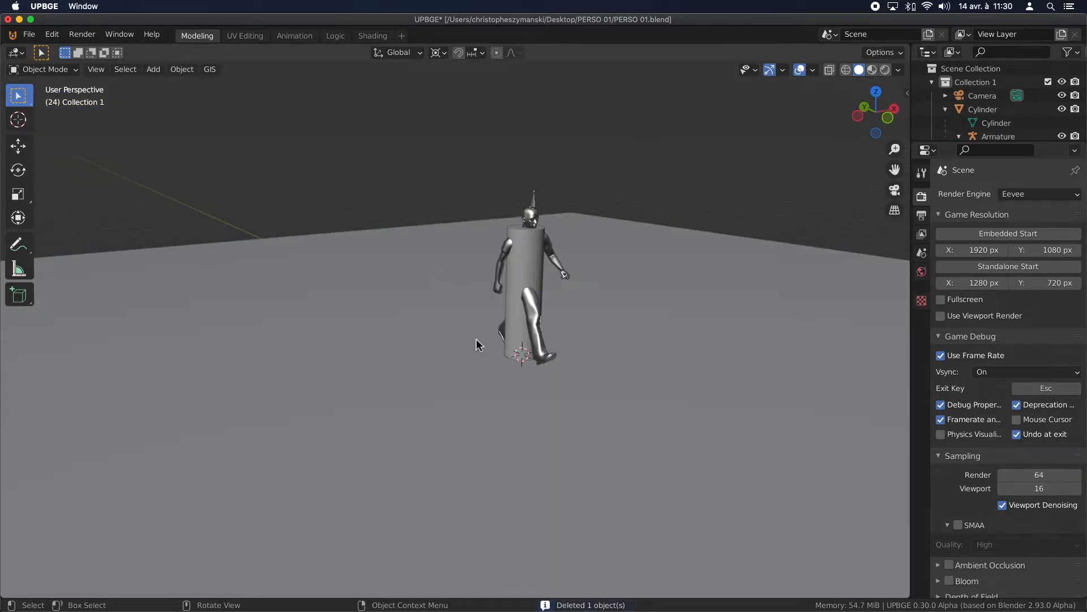
# - Run the game in the Modeling workspace and test the character's idle, walking and running animations, then stop it
pyautogui.press('p')
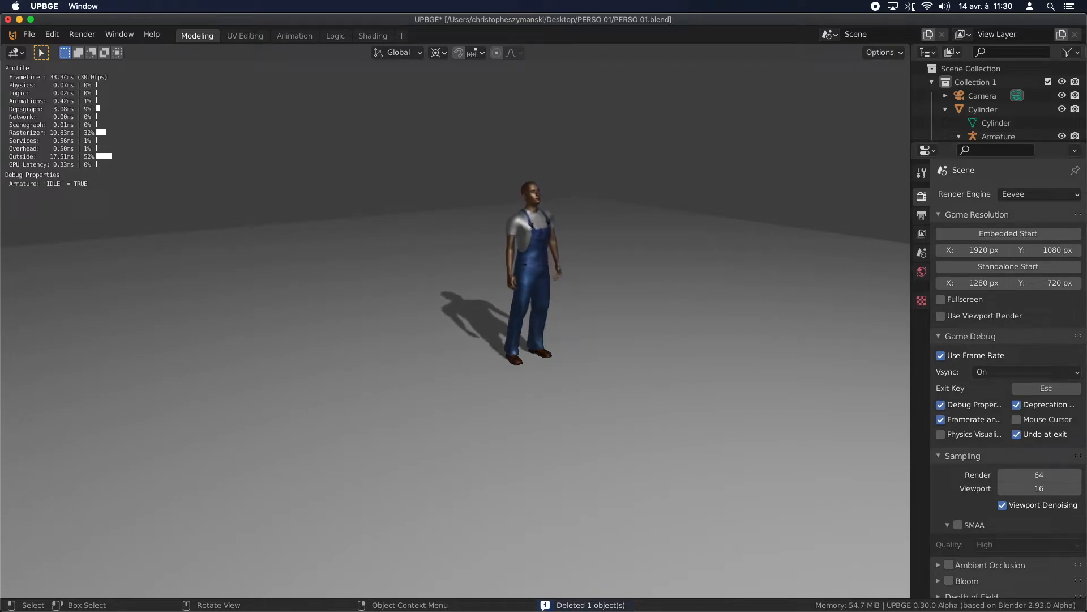
pyautogui.press('w')
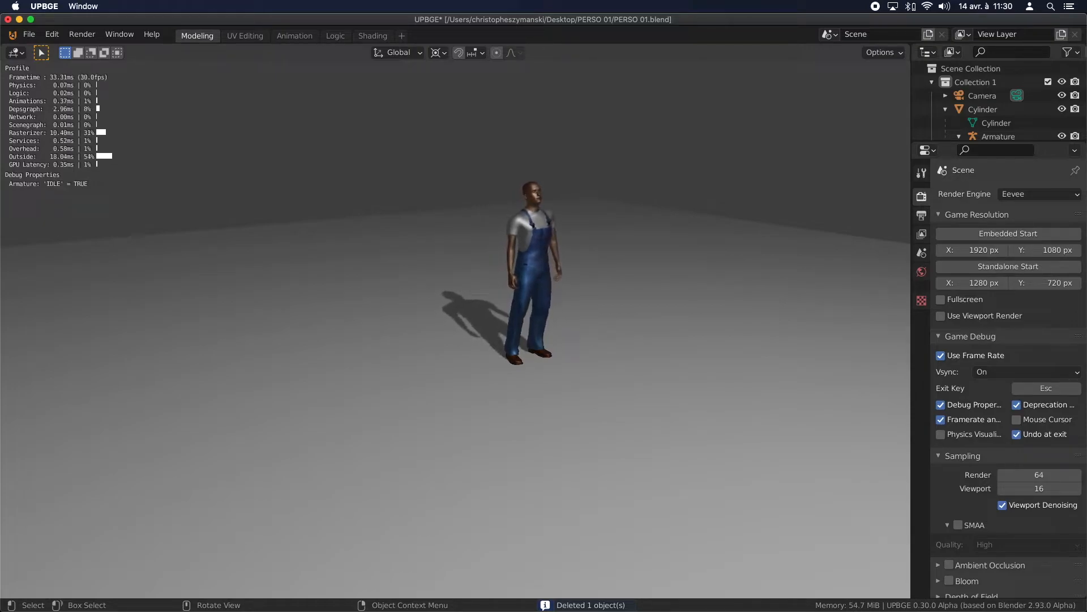
pyautogui.press('Up')
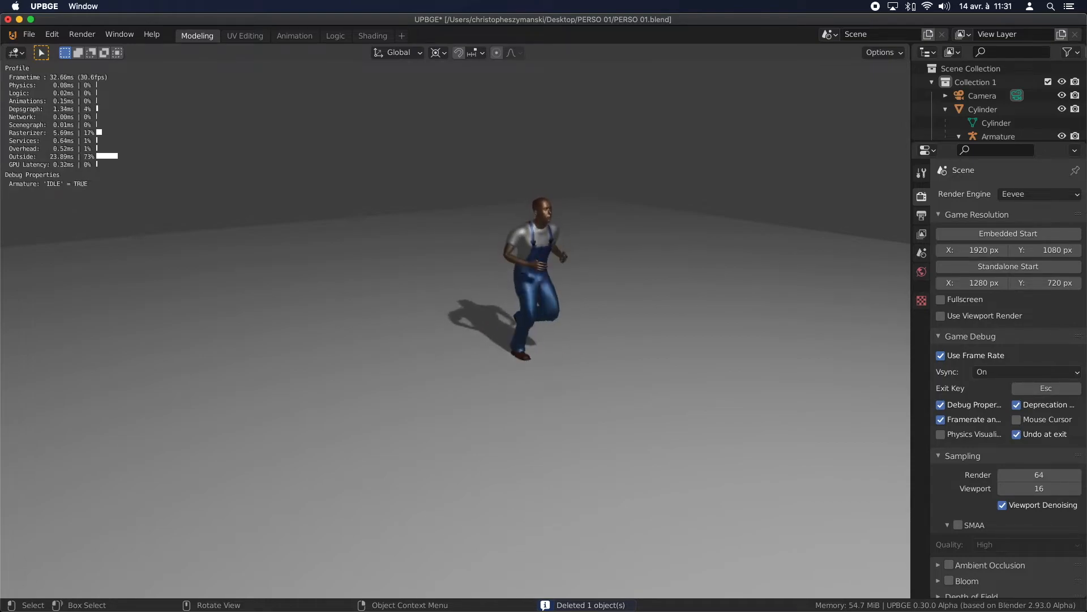
pyautogui.press('shift')
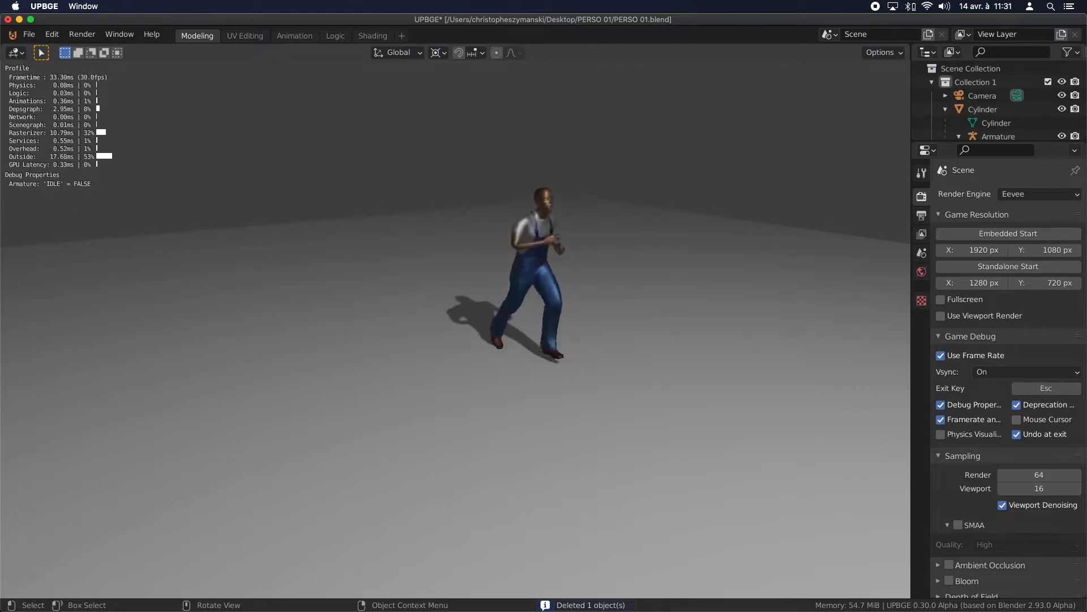
pyautogui.press('Up')
pyautogui.press('shift')
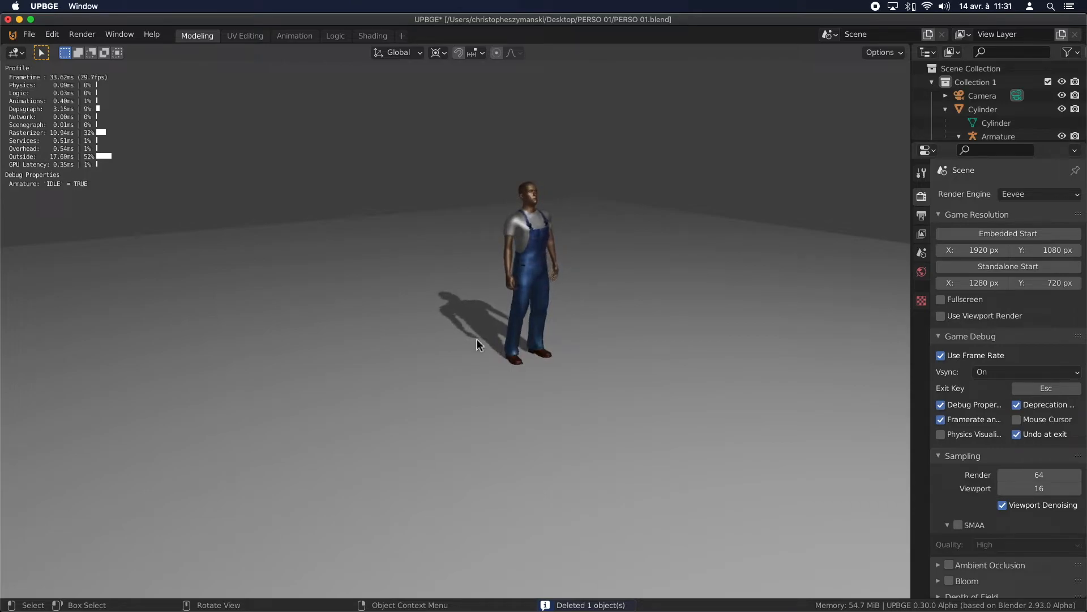
pyautogui.press('Escape')
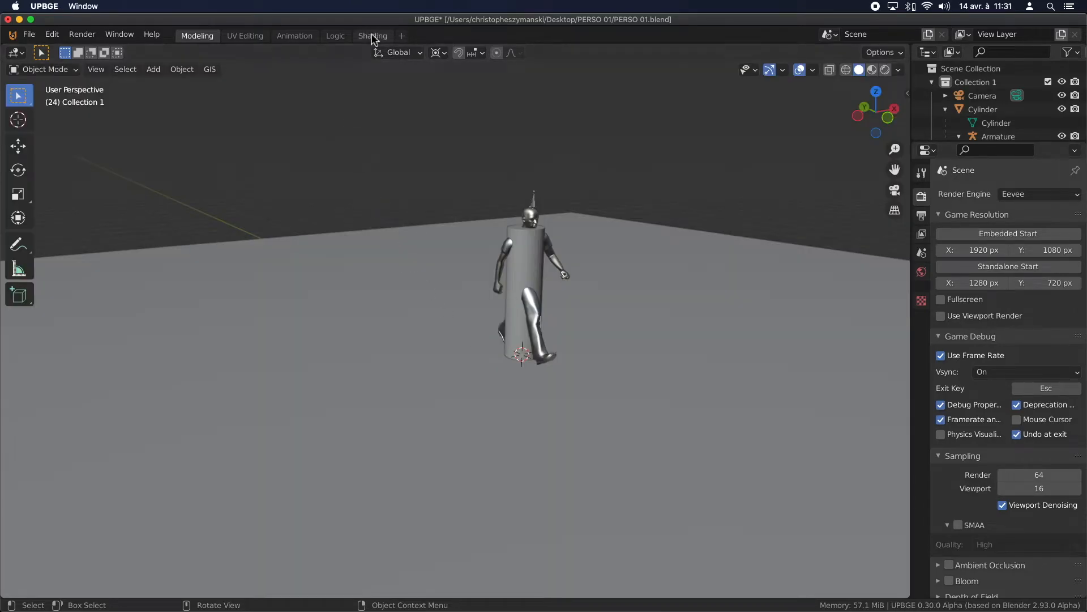
# - Set the RUN action actuator's Blendin to 5 in the Logic workspace and rename the actuator RUN
pyautogui.click(335, 35)
pyautogui.click(498, 478)
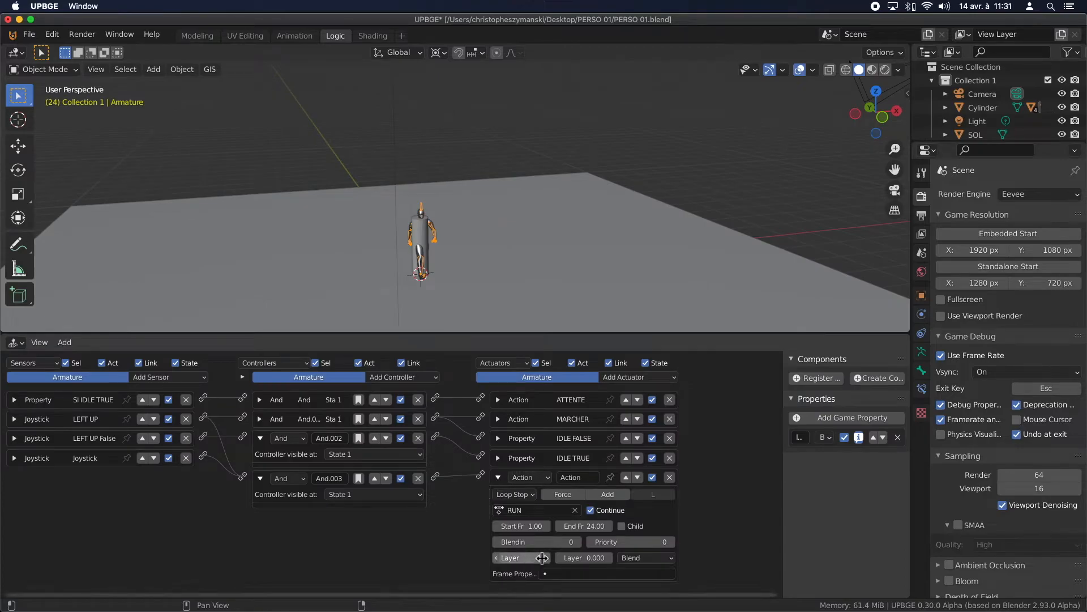
pyautogui.click(578, 542)
pyautogui.click(578, 542)
pyautogui.click(579, 542)
pyautogui.click(578, 542)
pyautogui.click(578, 542)
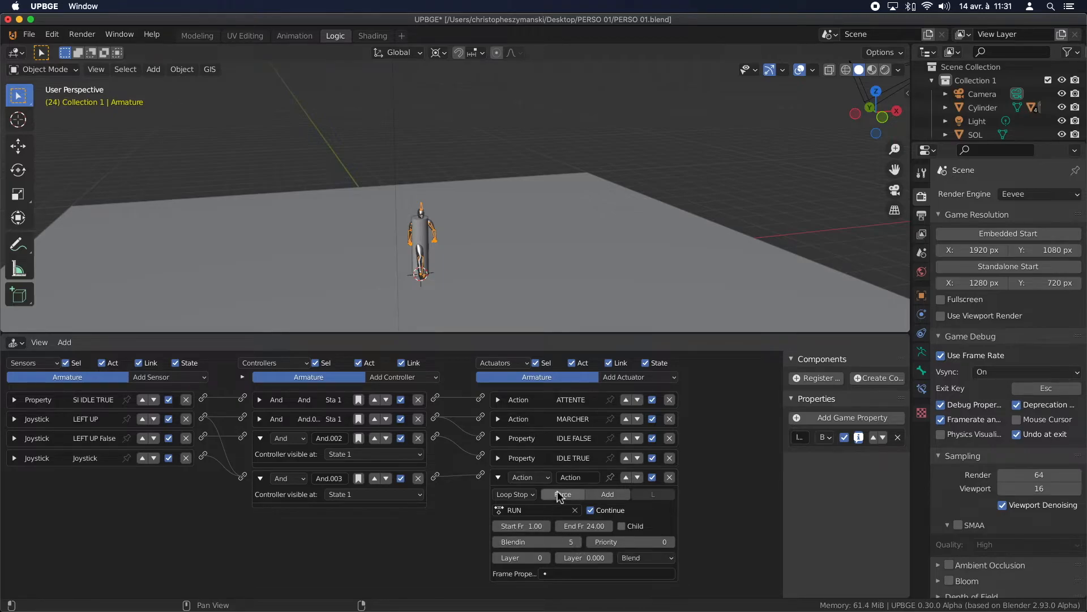
pyautogui.write('RUN')
# - Rename the right shoulder trigger joystick sensor RIGHT TRIGG, collapse it, and test the animations in a game run
pyautogui.click(14, 458)
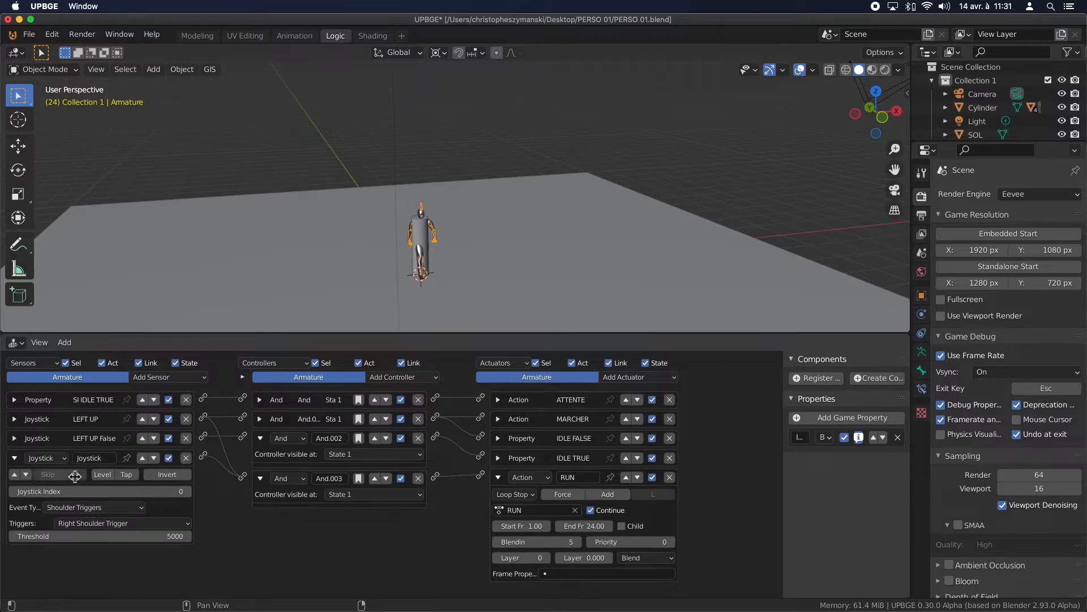
pyautogui.click(93, 457)
pyautogui.write('RIGH')
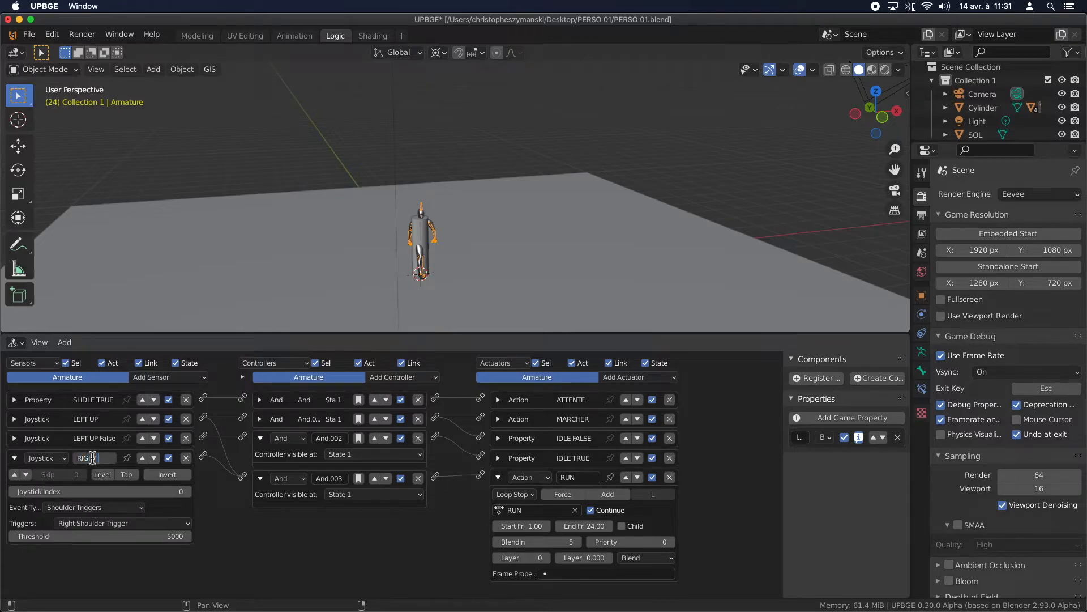
pyautogui.write('T TRIGG')
pyautogui.press('Return')
pyautogui.click(14, 457)
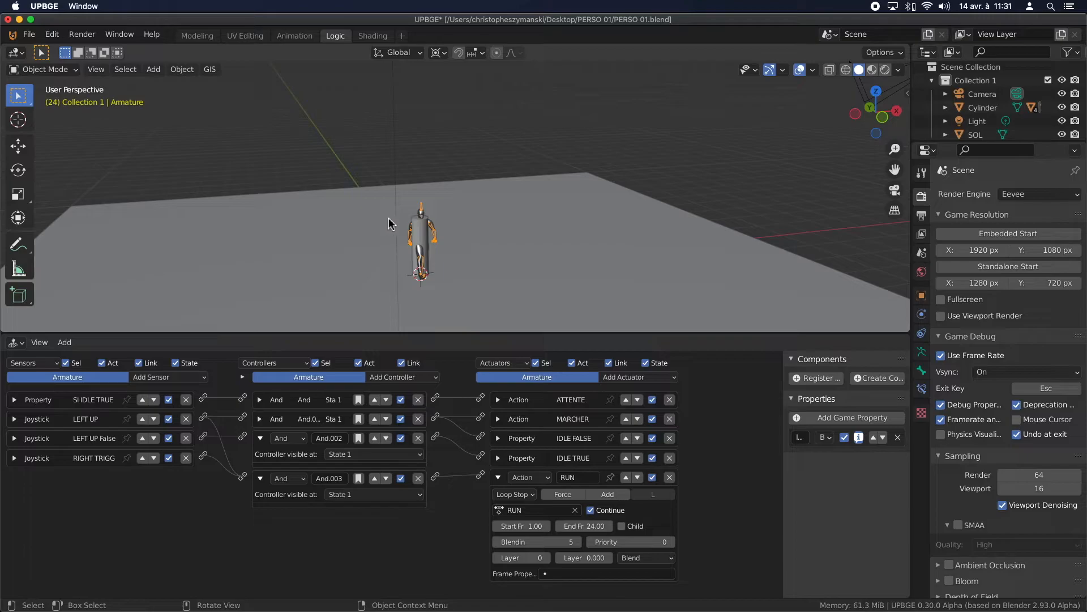
pyautogui.press('p')
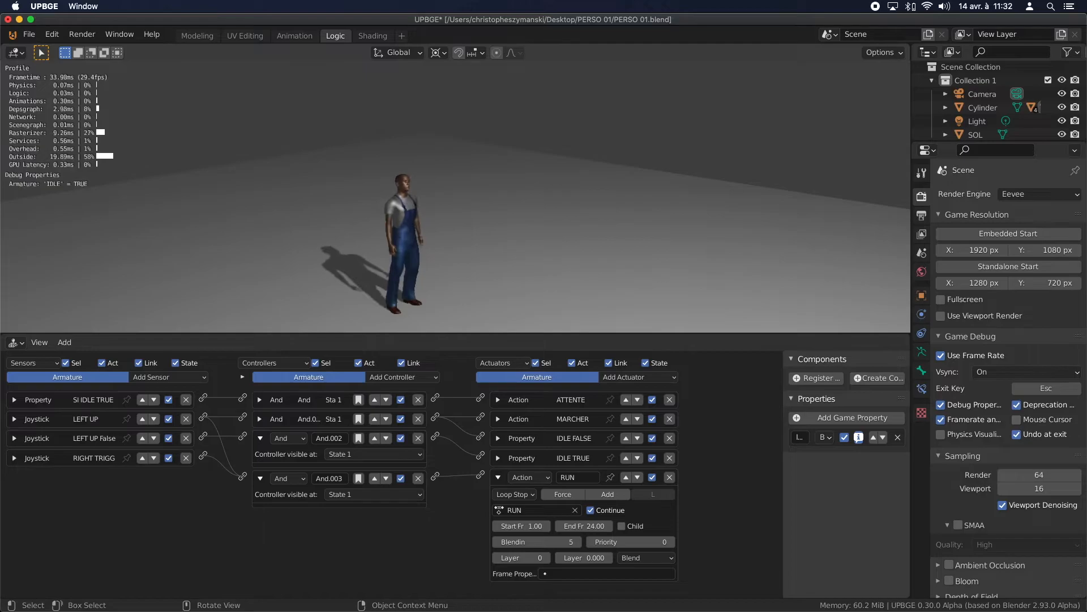
pyautogui.press('Escape')
# - Add a Joystick sensor to the armature with event type Shoulder Triggers, Right Shoulder Trigger, and Invert enabled
pyautogui.click(159, 378)
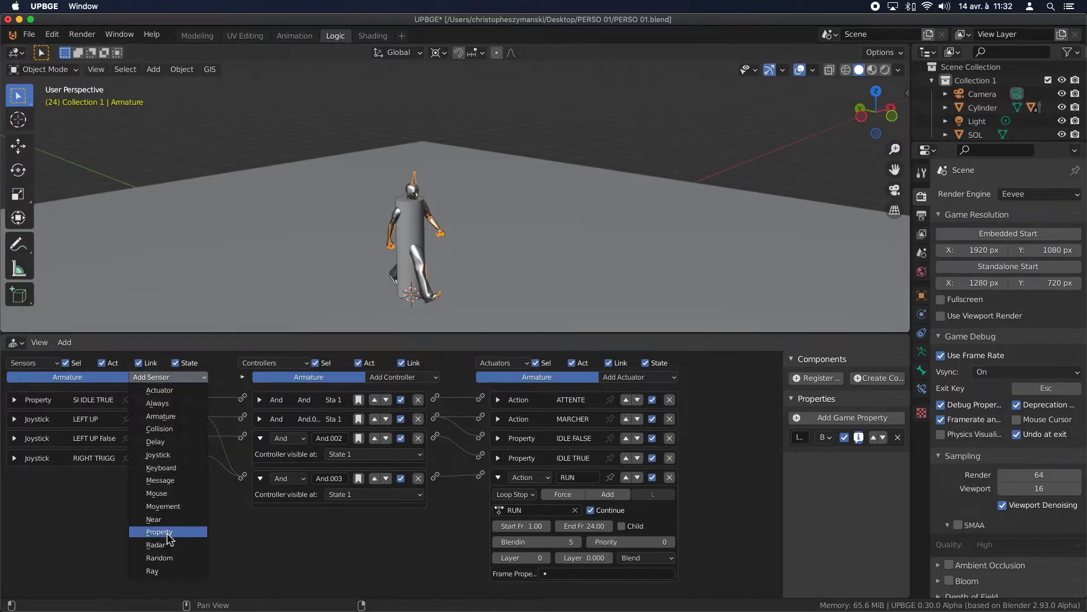
pyautogui.click(161, 454)
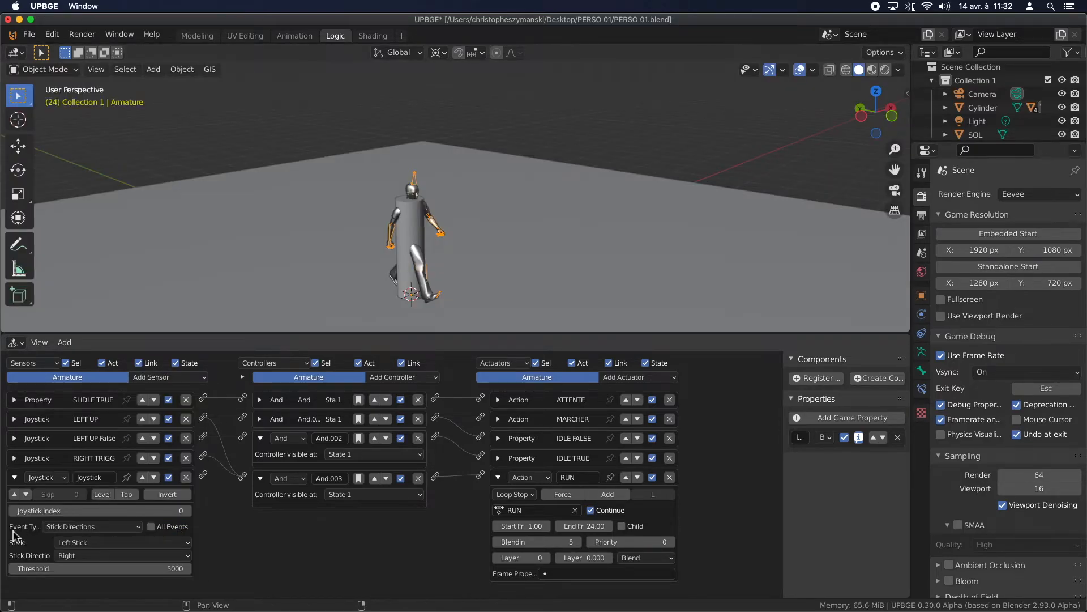
pyautogui.click(87, 543)
pyautogui.click(90, 526)
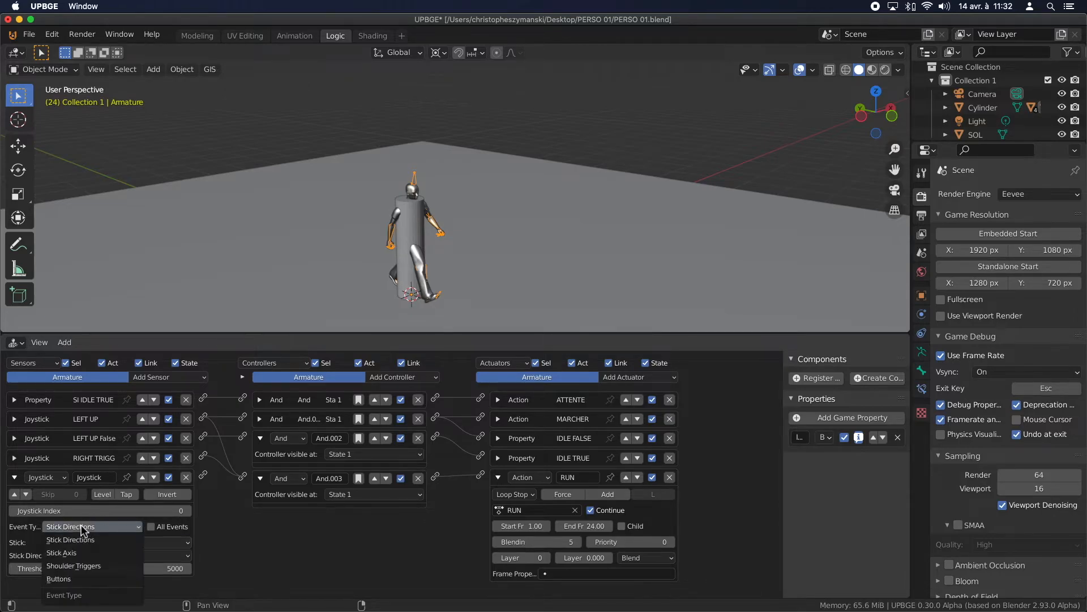
pyautogui.click(83, 568)
pyautogui.click(86, 542)
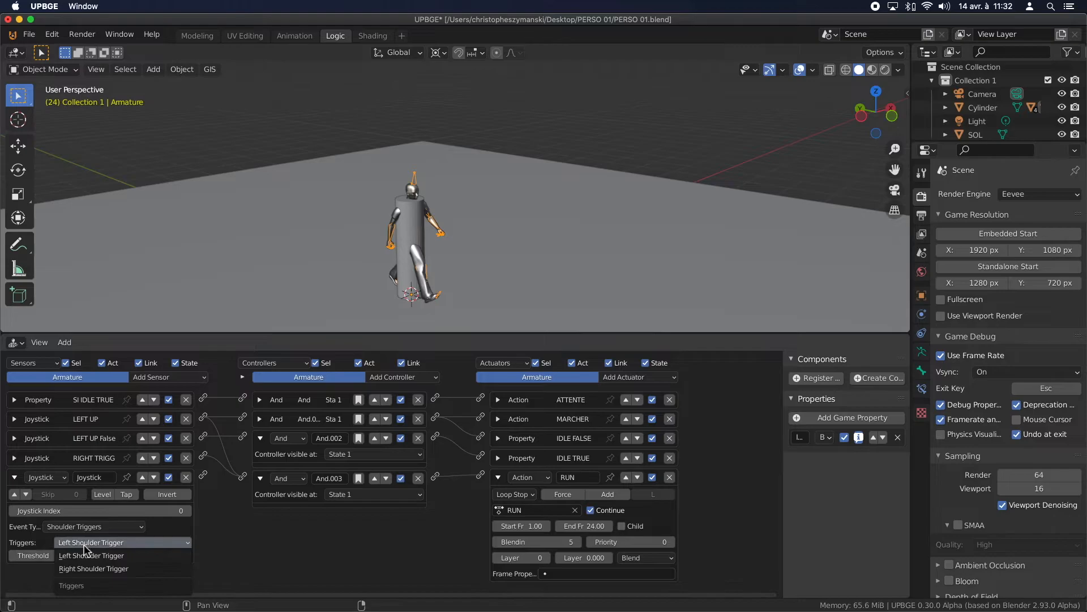
pyautogui.click(88, 563)
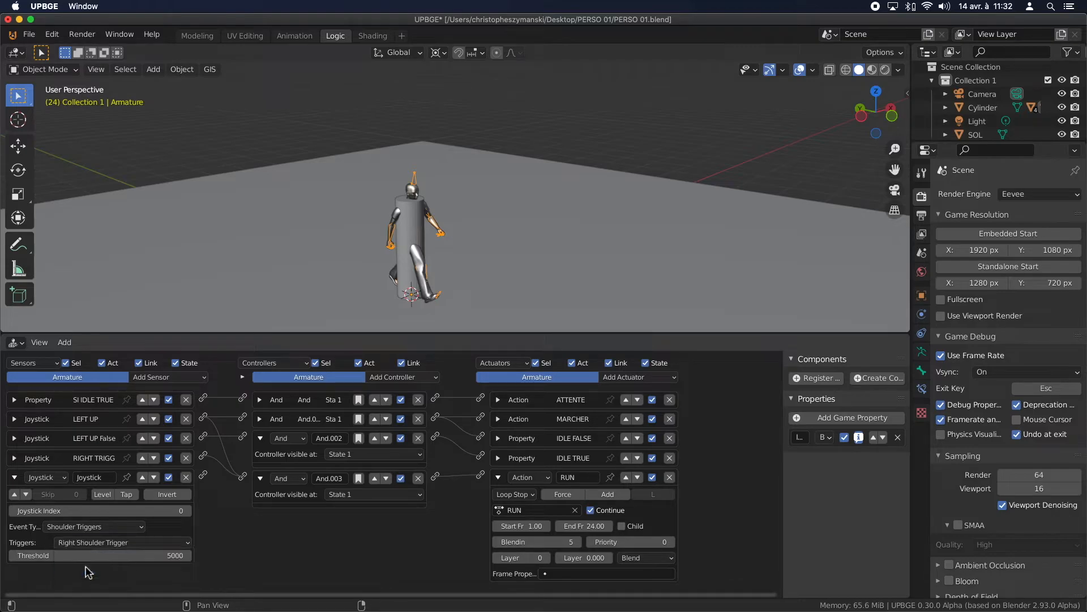
pyautogui.click(165, 494)
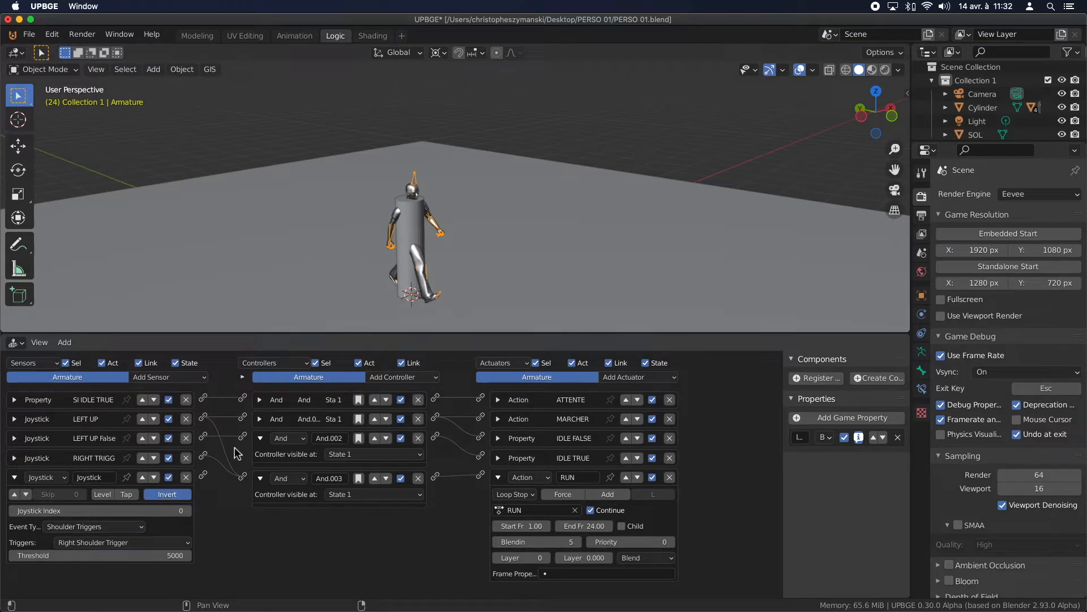
# - Collapse the two expanded And controllers and name the inverted joystick sensor RIGHT TRIGG False
pyautogui.click(260, 438)
pyautogui.click(260, 457)
pyautogui.click(89, 477)
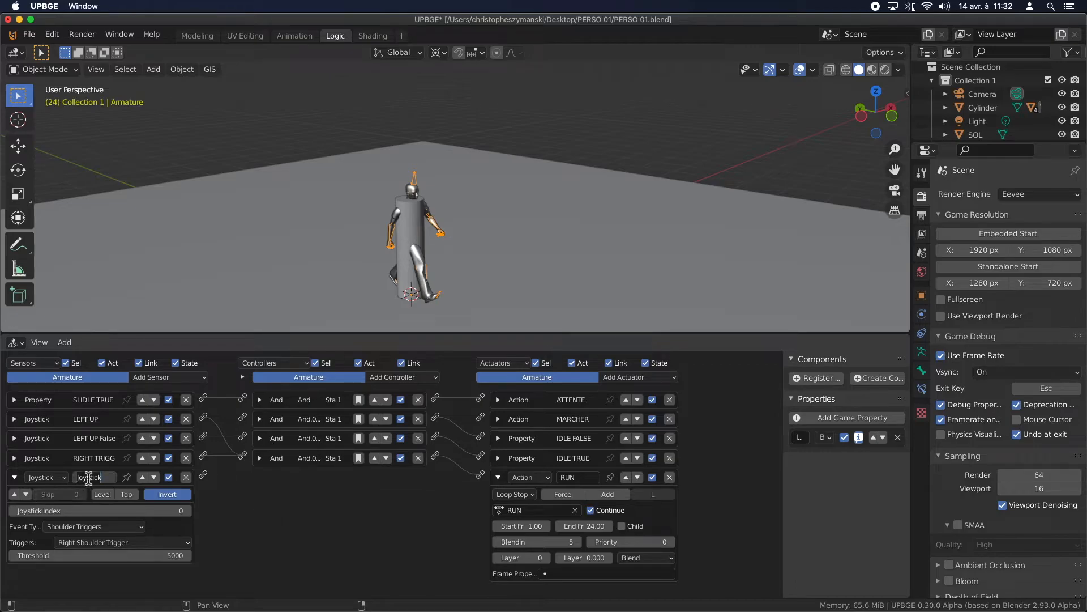
pyautogui.write('R')
pyautogui.write('IGHT TRIGG Fal')
pyautogui.write('se')
pyautogui.press('Return')
# - Add an And controller linking the RIGHT TRIGG False sensor to the MARCHER actuator, and test it in a game run
pyautogui.click(399, 377)
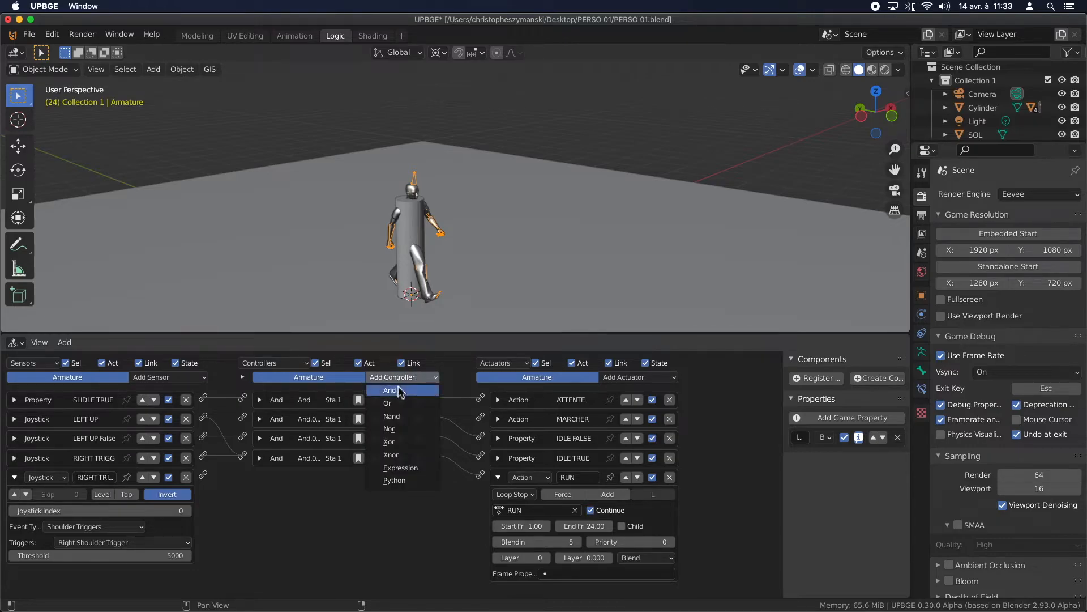
pyautogui.click(396, 390)
pyautogui.moveTo(203, 475); pyautogui.dragTo(243, 475)
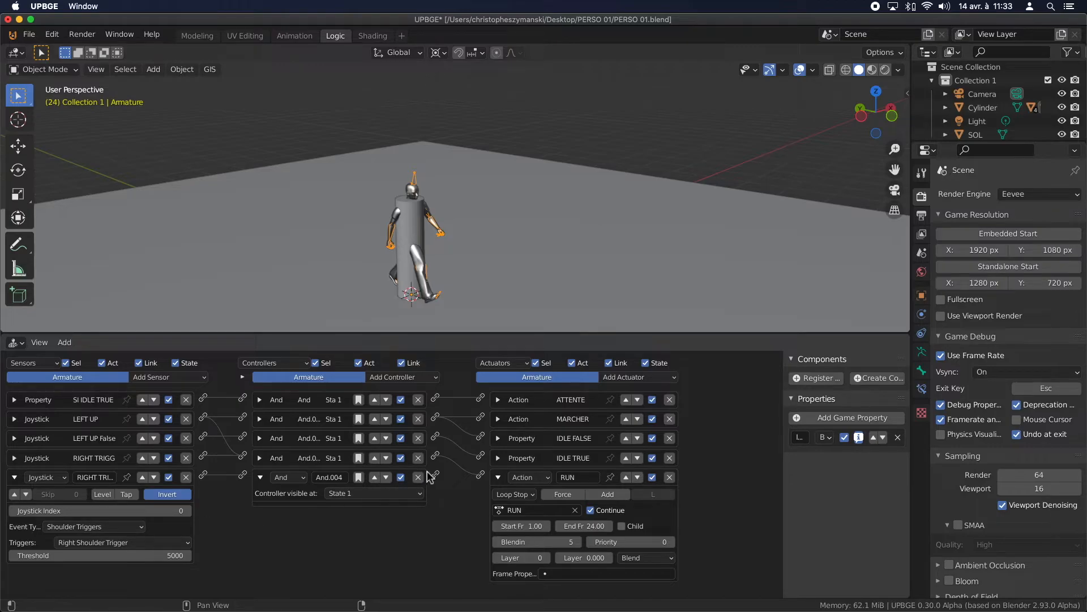
pyautogui.moveTo(435, 476); pyautogui.dragTo(470, 438)
pyautogui.moveTo(472, 433); pyautogui.dragTo(480, 418)
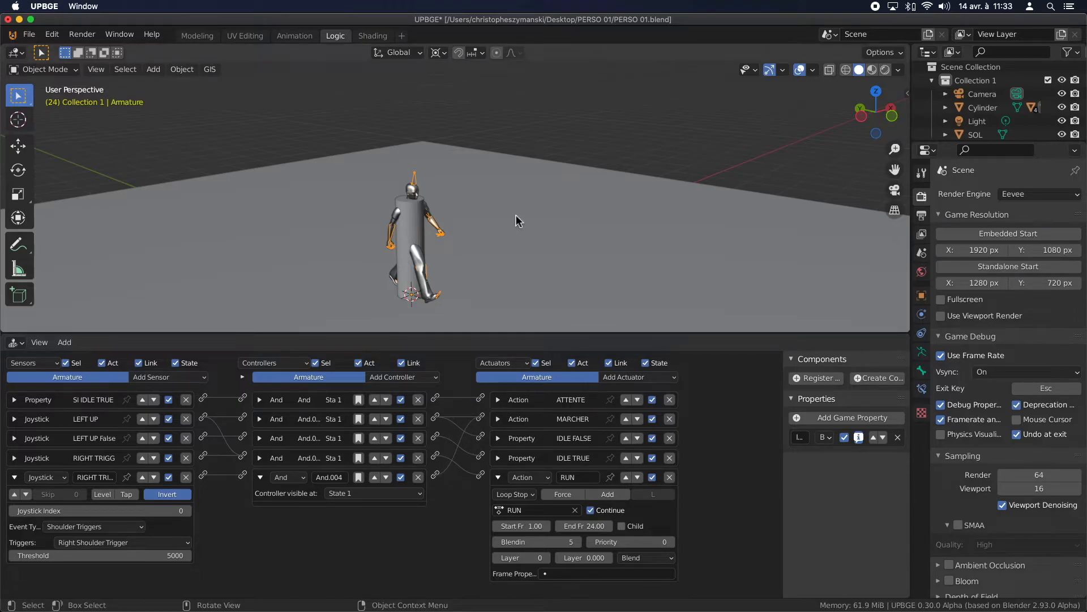
pyautogui.press('p')
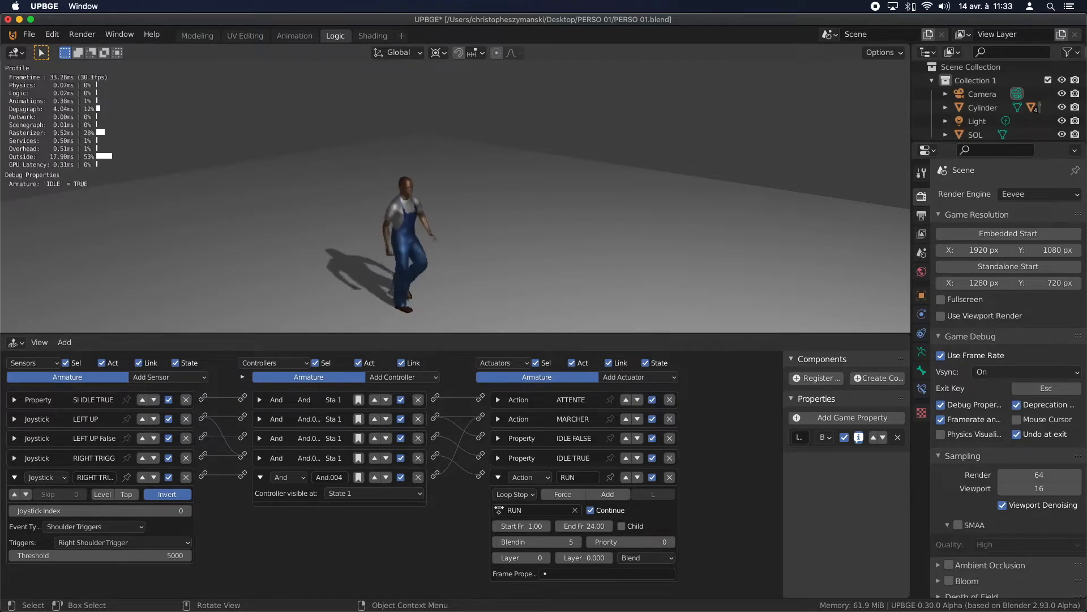
pyautogui.press('Escape')
# - Link the LEFT UP sensor to the And.004 controller as well, test the game, and collapse the controller
pyautogui.moveTo(204, 419); pyautogui.dragTo(243, 477)
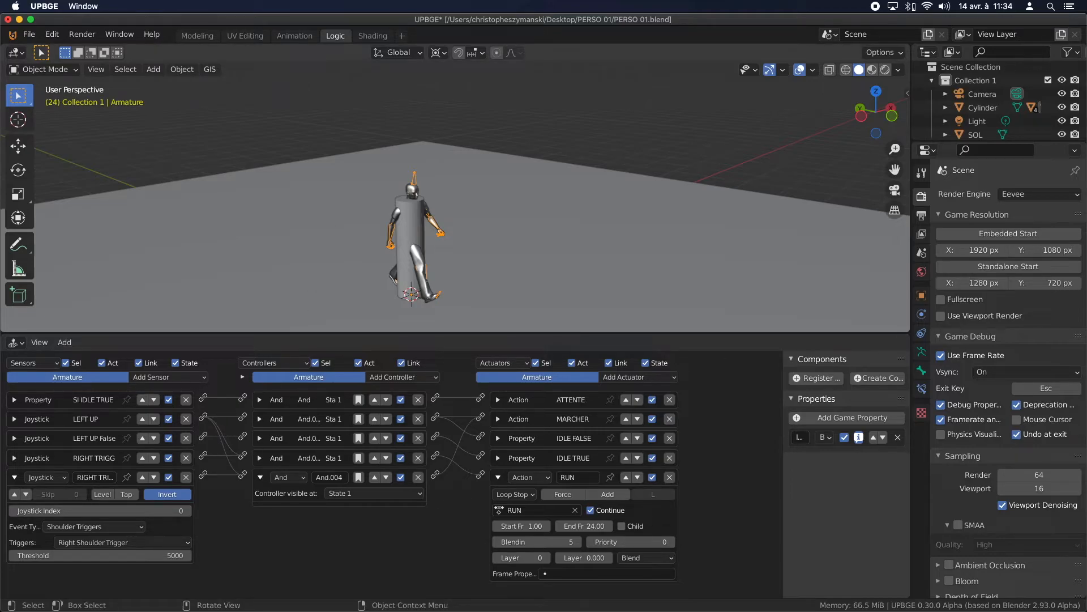
pyautogui.press('p')
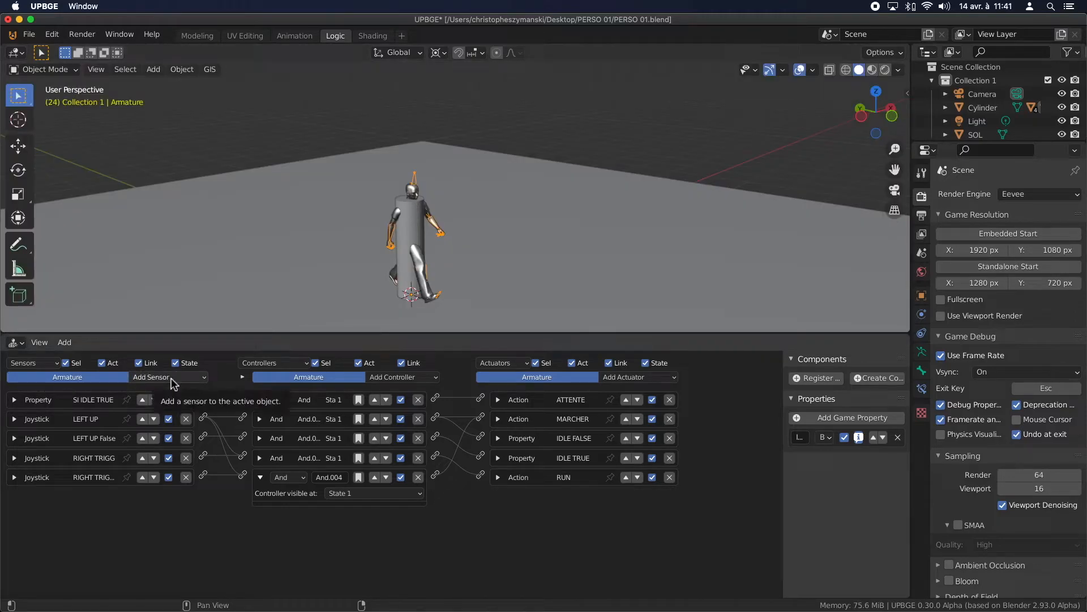
pyautogui.click(262, 480)
# - Add a Joystick sensor to the armature that responds to the left stick's Down direction
pyautogui.click(167, 376)
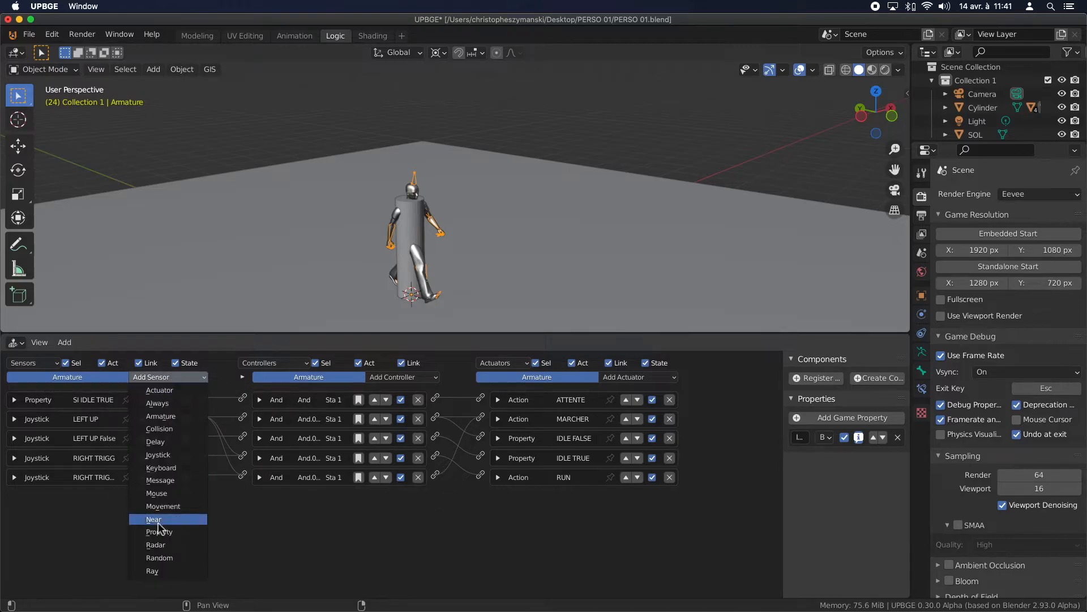
pyautogui.click(163, 454)
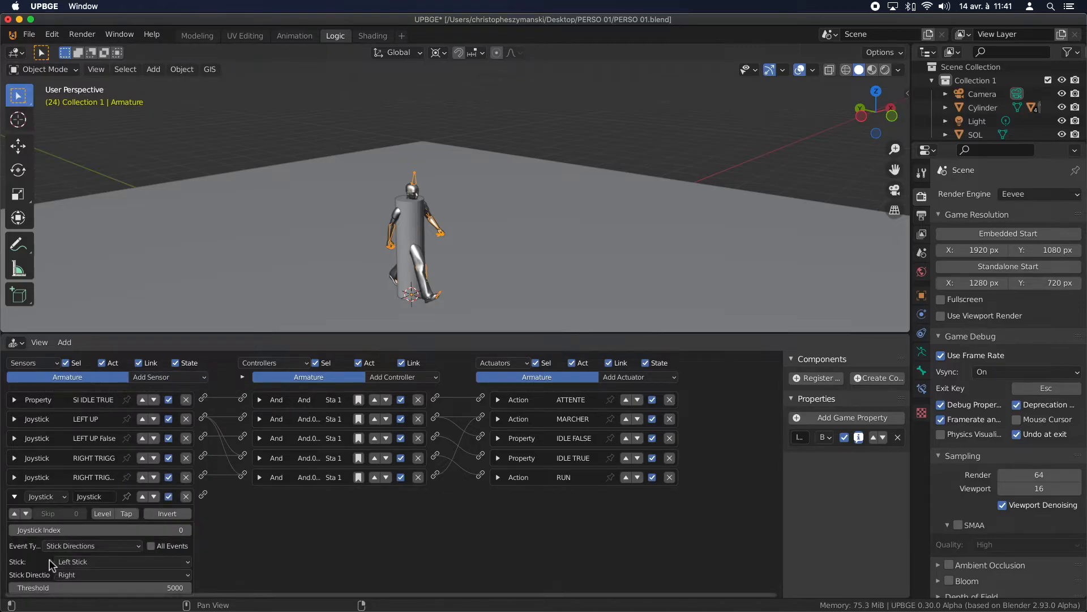
pyautogui.click(81, 575)
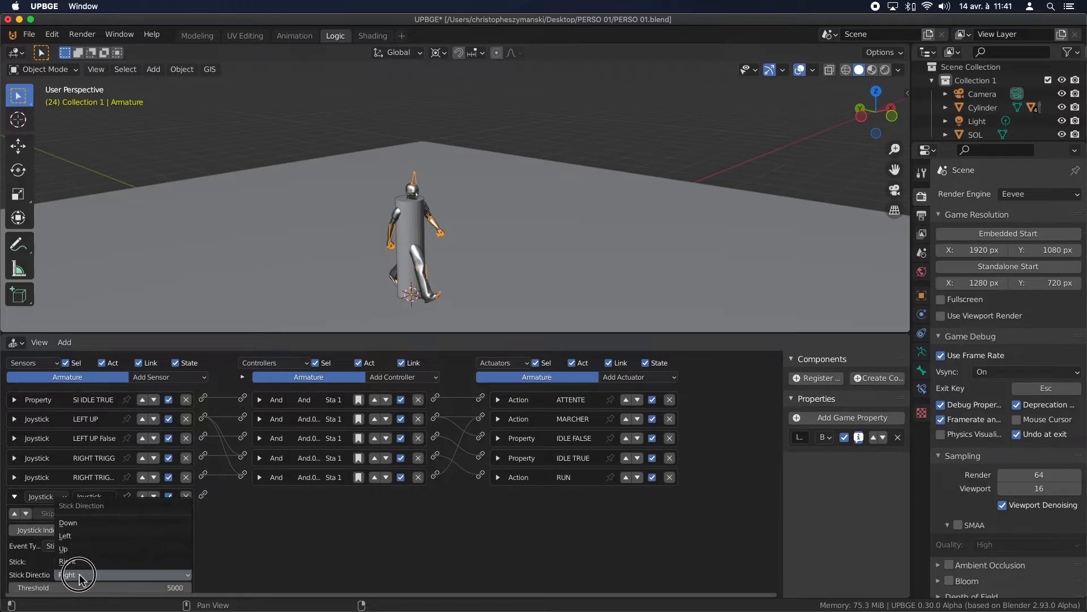
pyautogui.click(71, 522)
# - Add an And controller linked to the left stick Down sensor, and add a new Action actuator to the armature
pyautogui.click(399, 377)
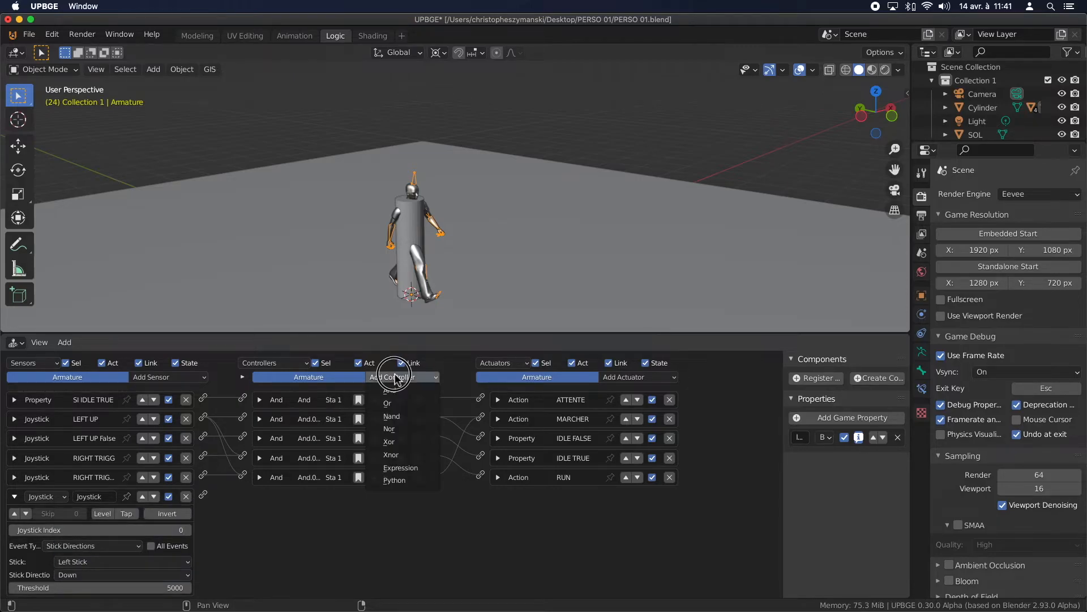
pyautogui.click(398, 391)
pyautogui.moveTo(202, 494); pyautogui.dragTo(244, 498)
pyautogui.click(654, 379)
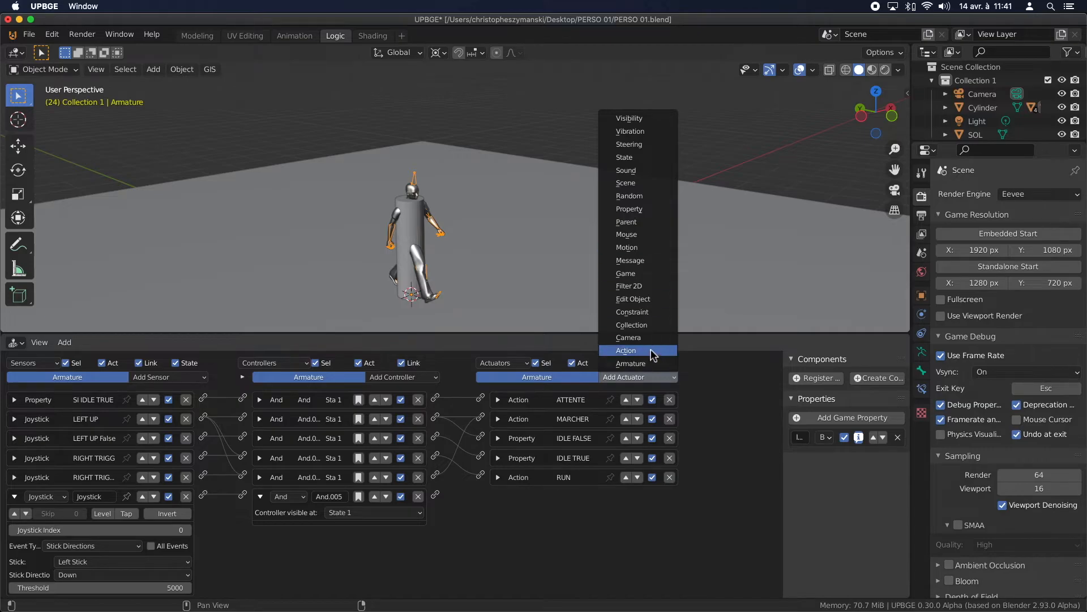
pyautogui.click(650, 350)
# - Import the Mixamo animation file as a separate armature and move it beside the character in front view
pyautogui.click(29, 35)
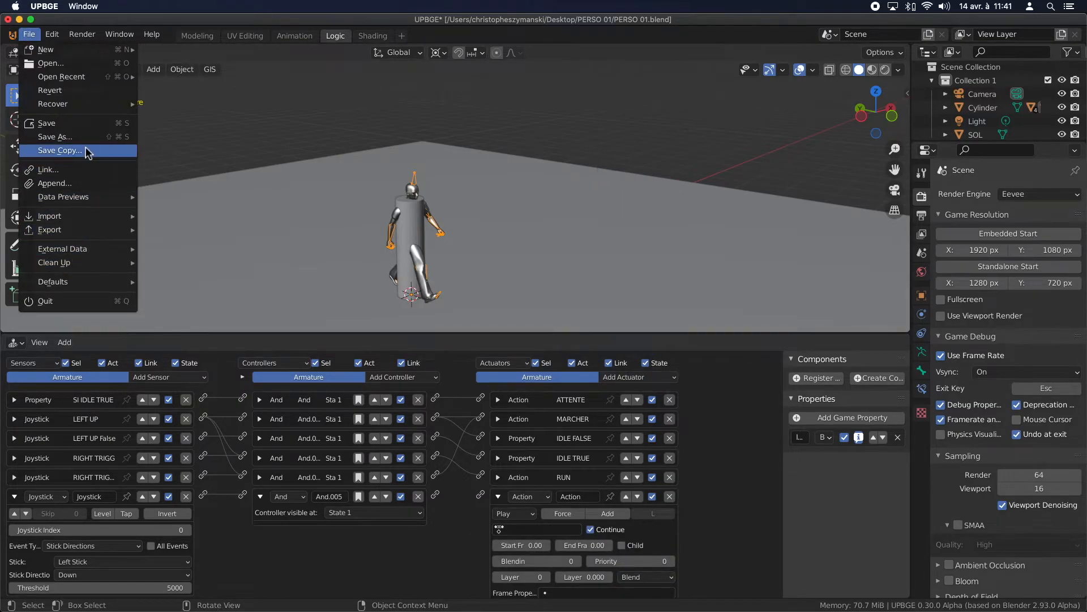
pyautogui.moveTo(63, 216)
pyautogui.click(170, 295)
pyautogui.click(341, 179)
pyautogui.doubleClick(341, 179)
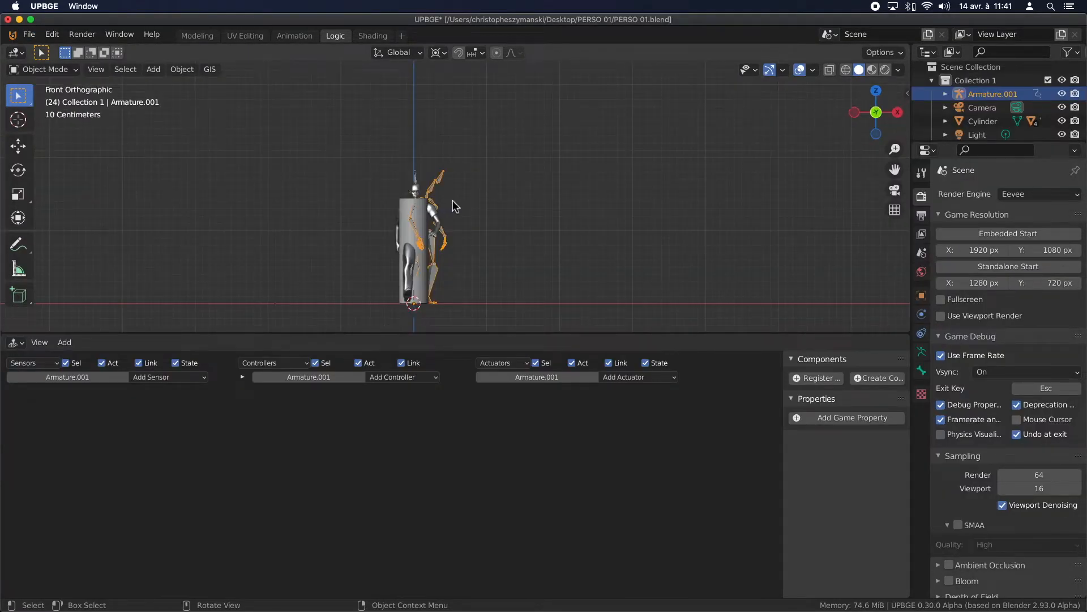
pyautogui.press('g')
pyautogui.click(301, 213)
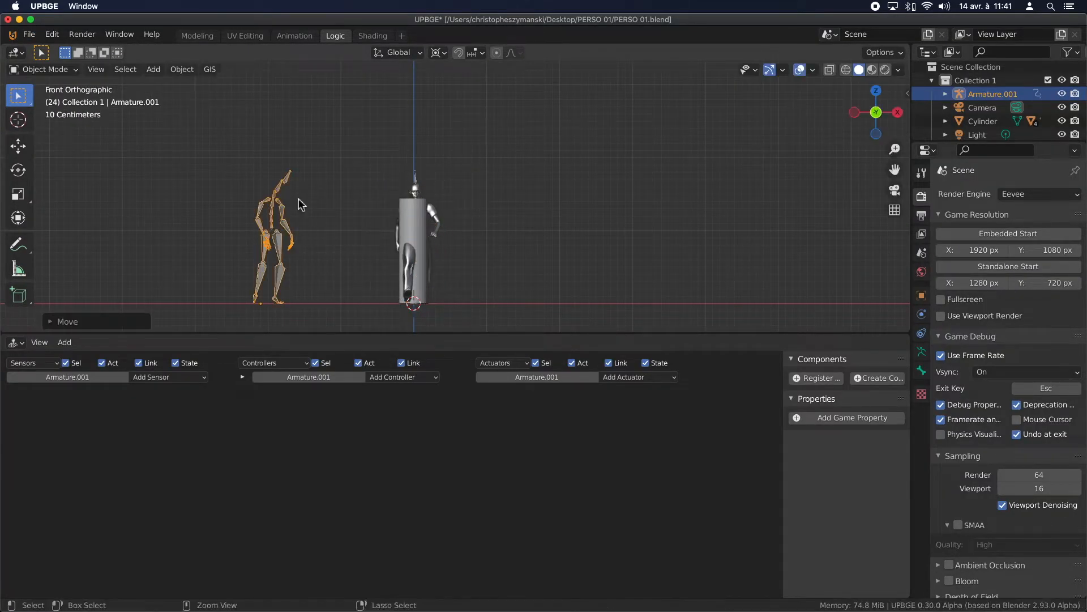
# - Rename the imported armature's action as RECULER in the Animation workspace and return to the Logic workspace
pyautogui.click(294, 36)
pyautogui.click(490, 258)
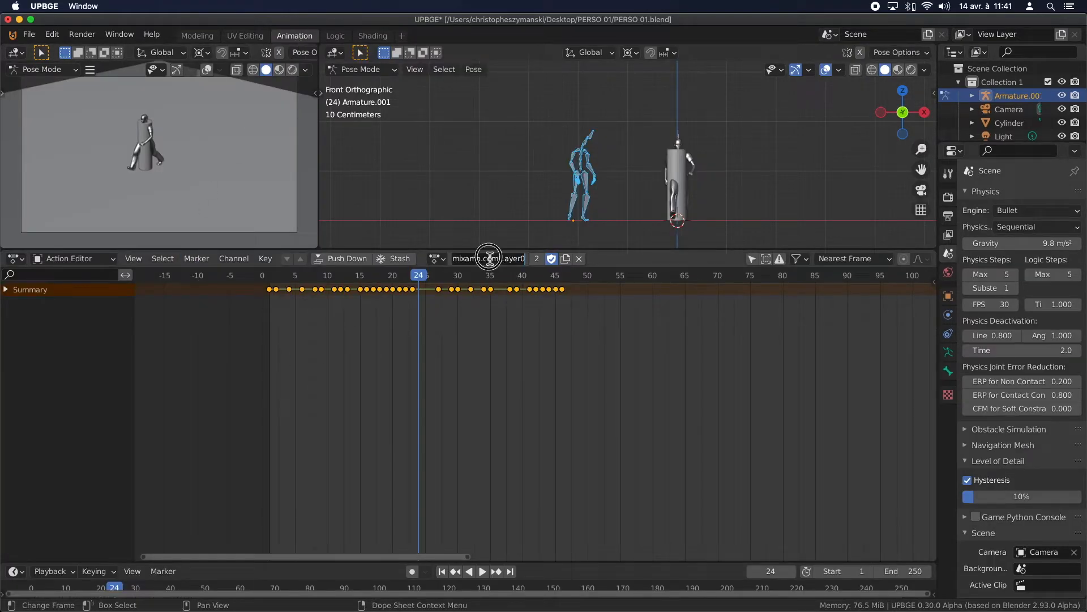
pyautogui.write('RECULER')
pyautogui.click(335, 35)
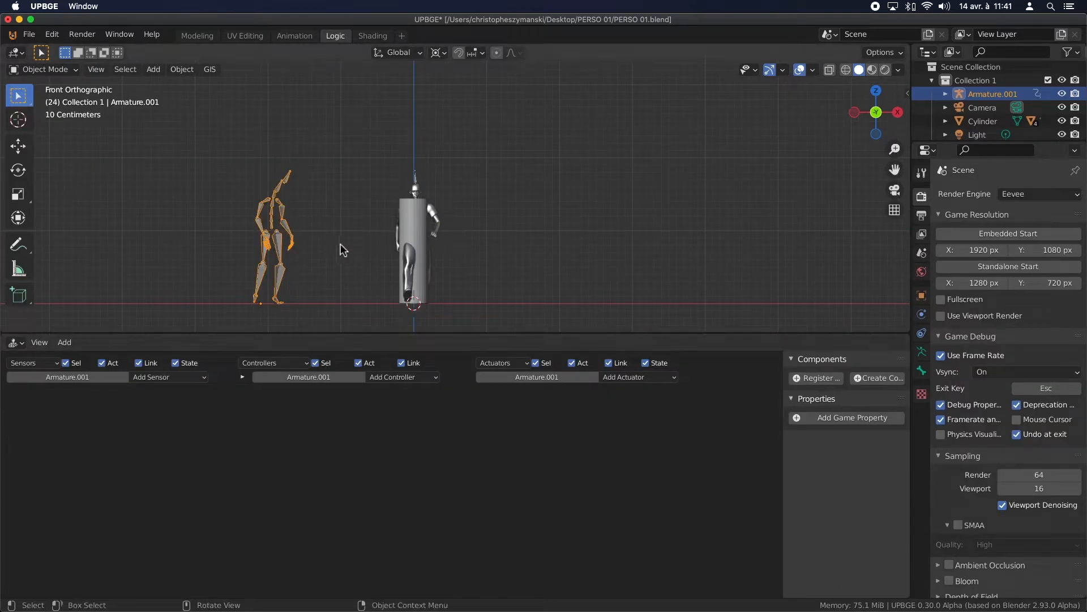
# - Select the character's armature and assign the RECULER action to its new Action actuator
pyautogui.click(417, 176)
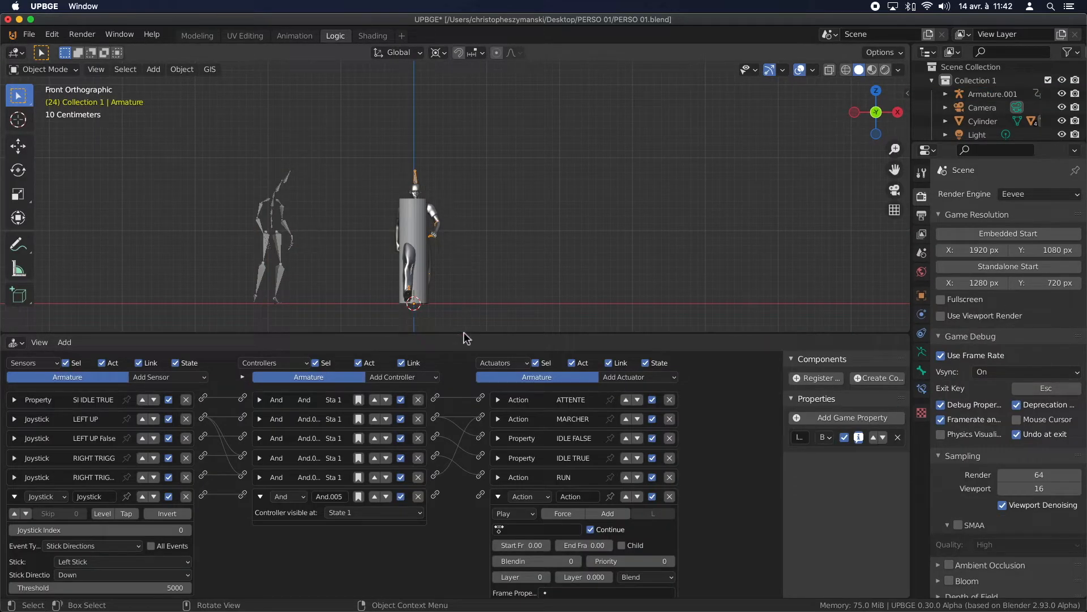
pyautogui.click(547, 530)
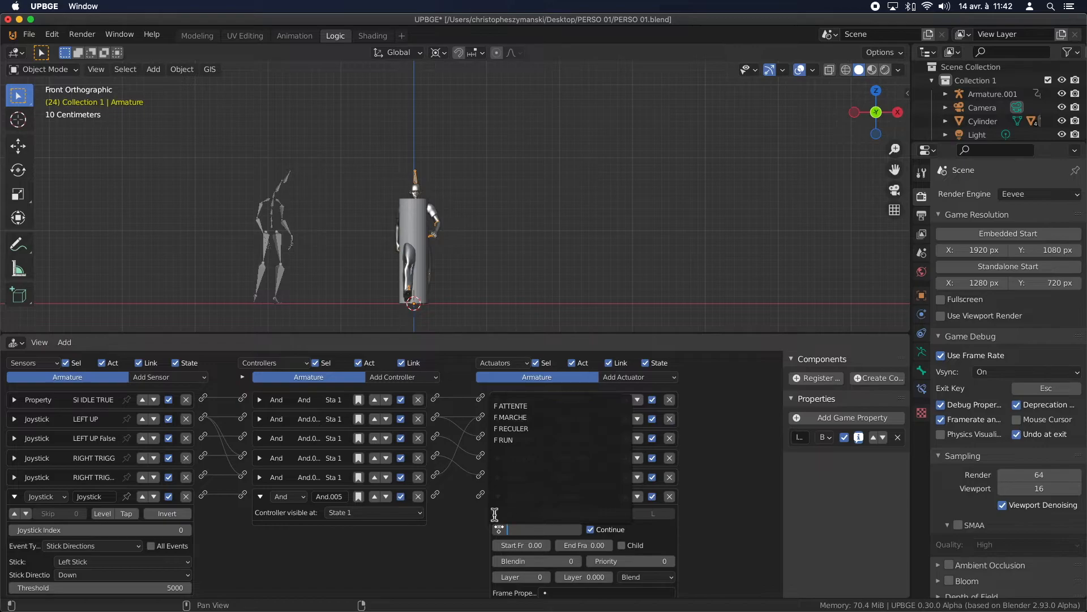
pyautogui.click(515, 429)
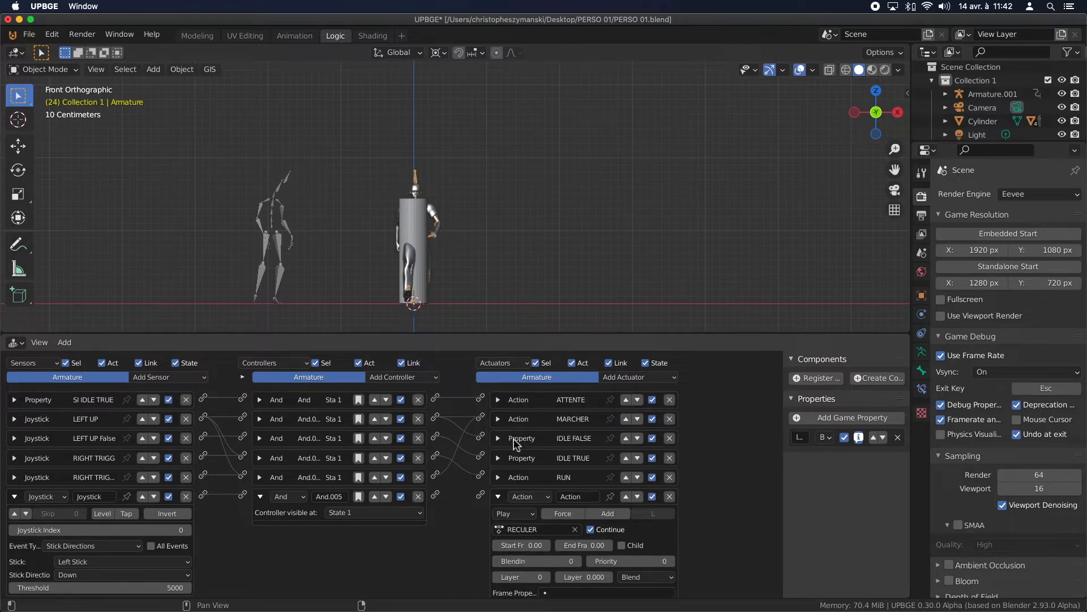
# - Load the RECULER action on the character's armature in the Animation workspace and move the playhead to its last keyframe at frame 46
pyautogui.click(294, 36)
pyautogui.click(437, 258)
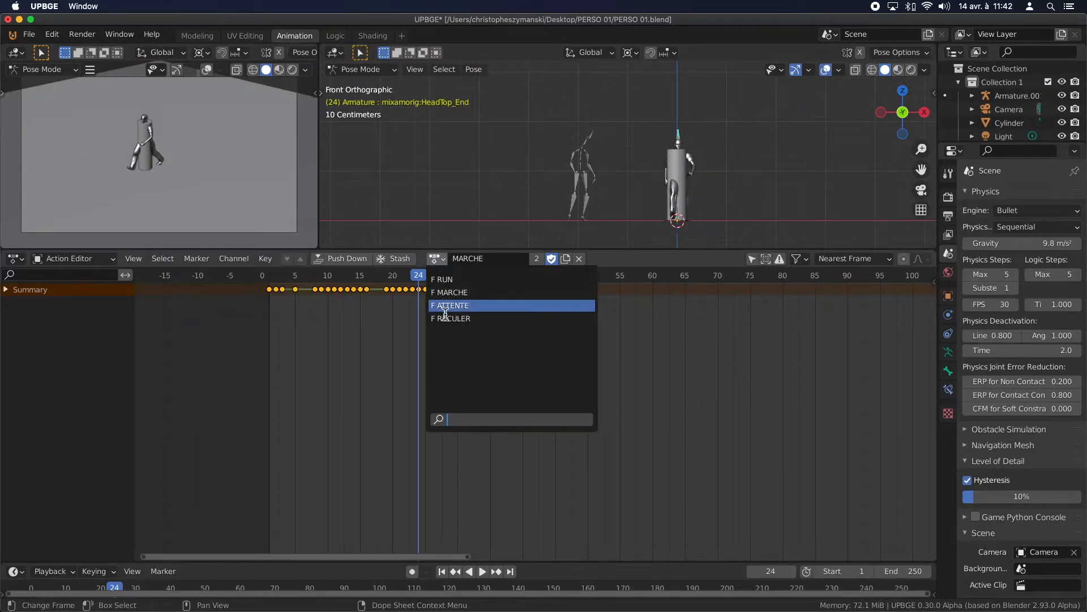
pyautogui.click(447, 318)
pyautogui.moveTo(418, 276); pyautogui.dragTo(562, 276)
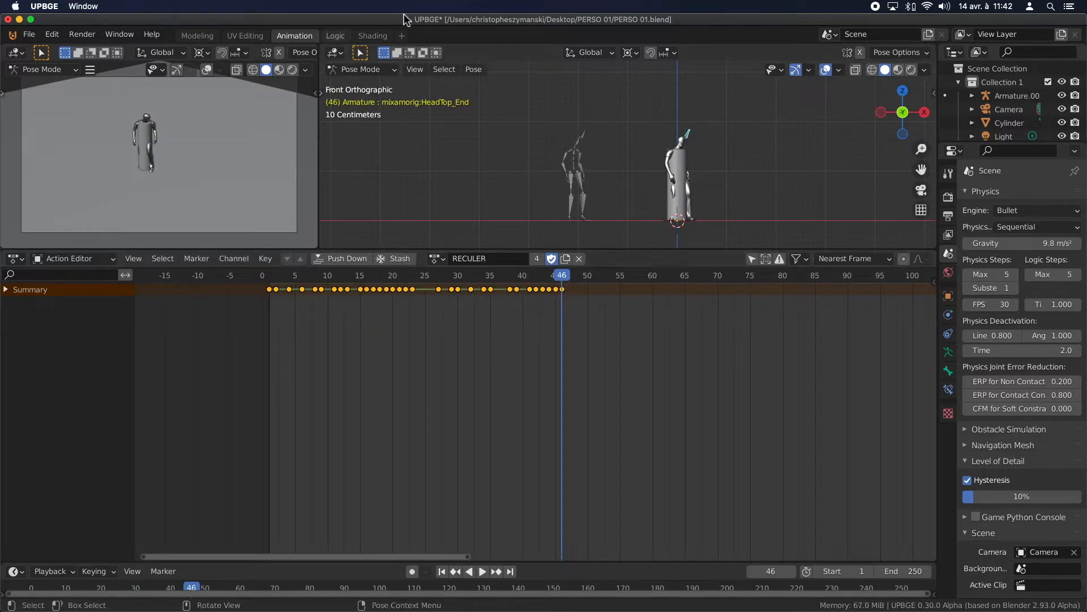
# - Back in the Logic workspace, set the RECULER actuator's start frame to 1, end frame to 46 and blending to 5
pyautogui.click(336, 36)
pyautogui.click(598, 547)
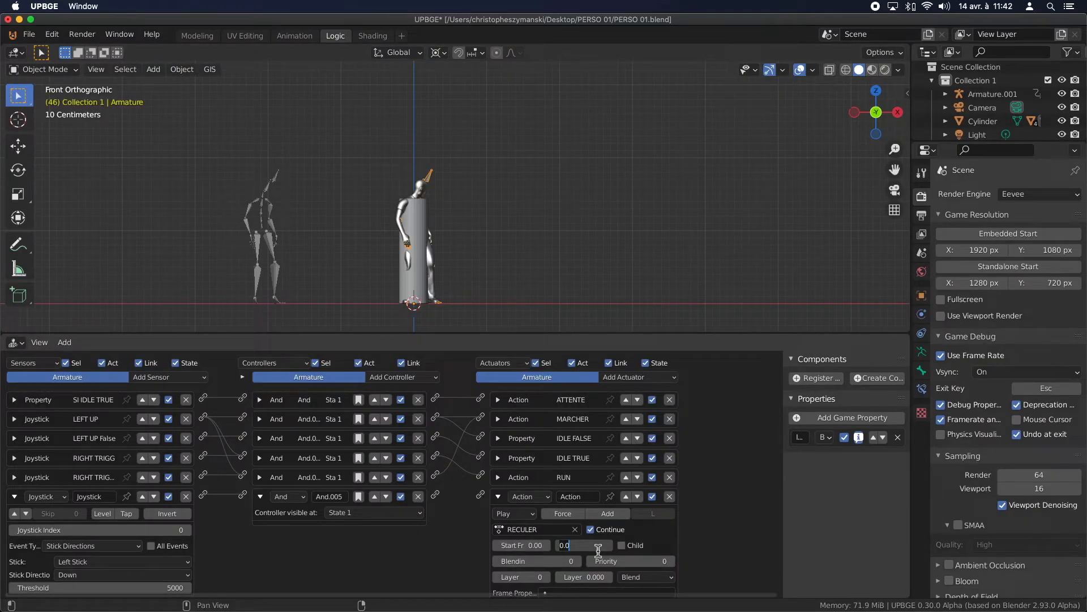
pyautogui.press('Return')
pyautogui.click(548, 542)
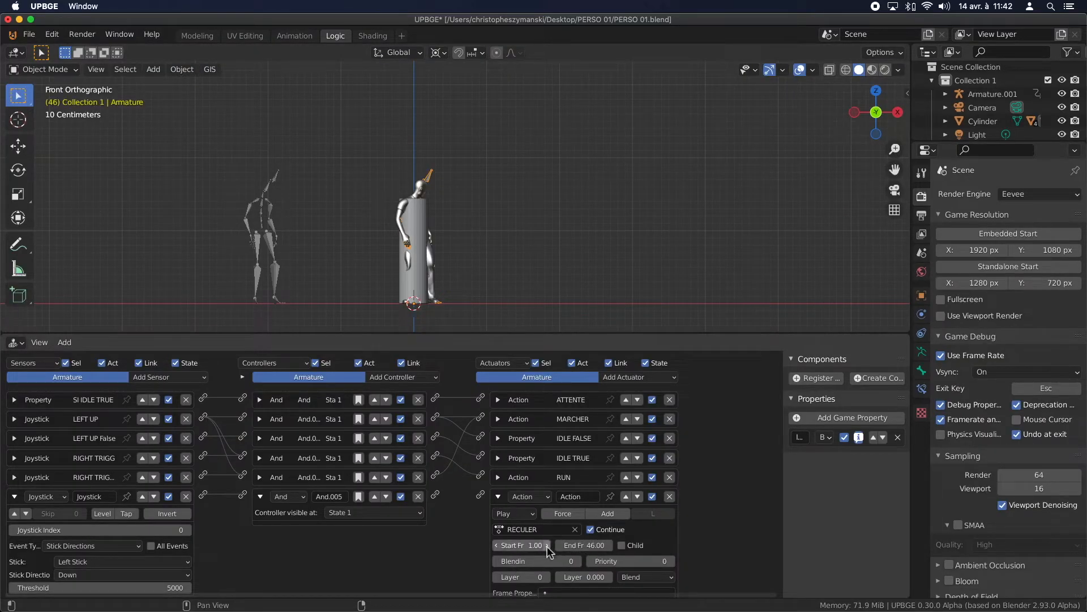
pyautogui.click(579, 561)
pyautogui.click(580, 561)
pyautogui.click(580, 562)
pyautogui.click(580, 561)
pyautogui.click(579, 561)
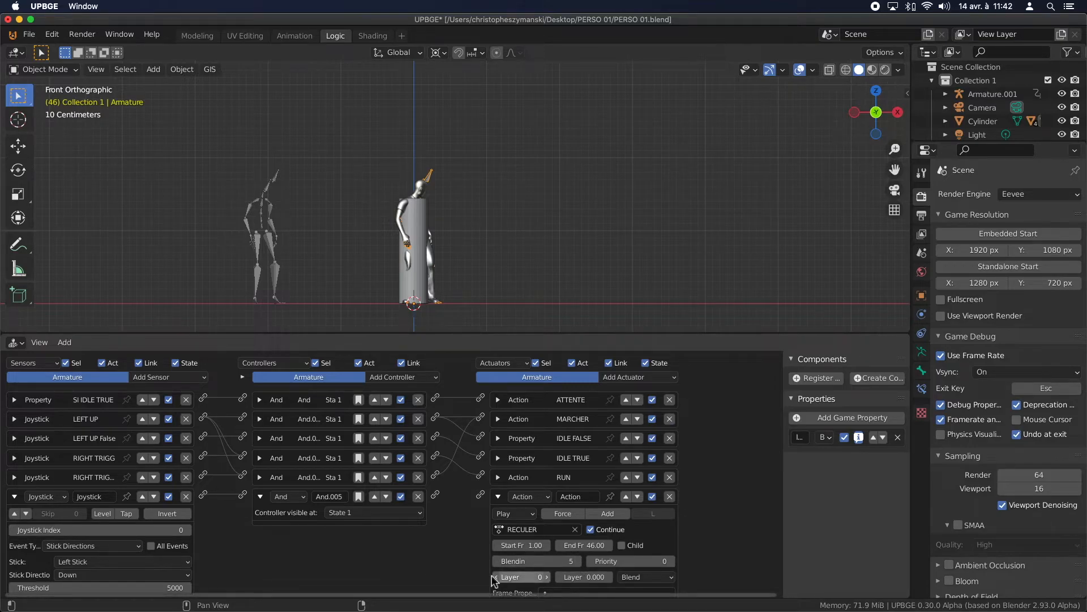
# - Link the left stick Down controller to the RECULER action and IDLE FALSE actuators, and collapse the sensor and actuator bricks
pyautogui.moveTo(436, 495); pyautogui.dragTo(481, 458)
pyautogui.click(14, 496)
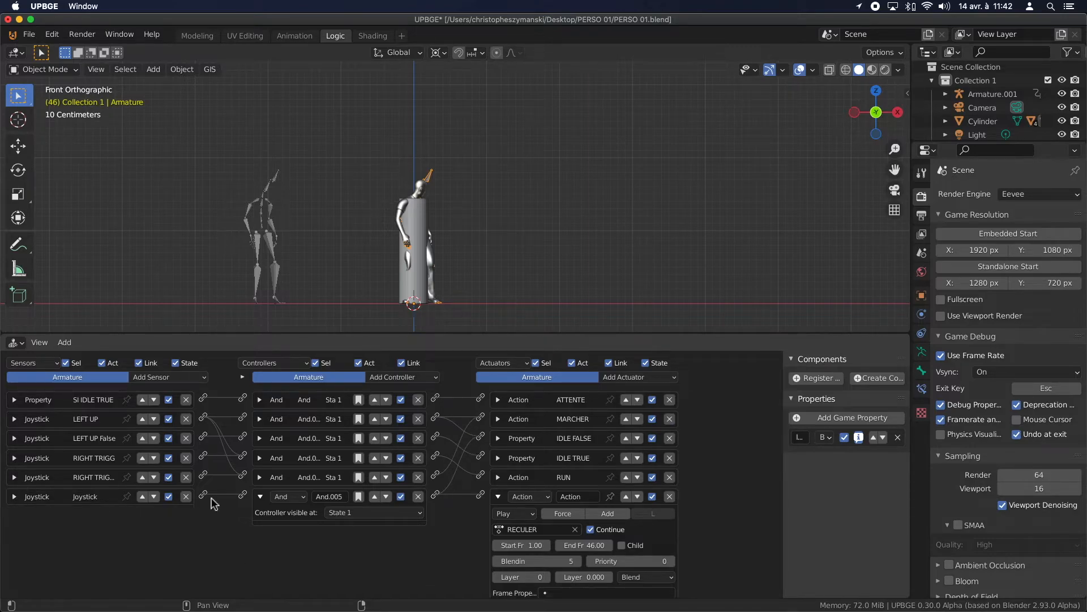
pyautogui.click(498, 497)
# - Add a second Joystick sensor to the armature that responds to the left stick's Down direction
pyautogui.click(168, 378)
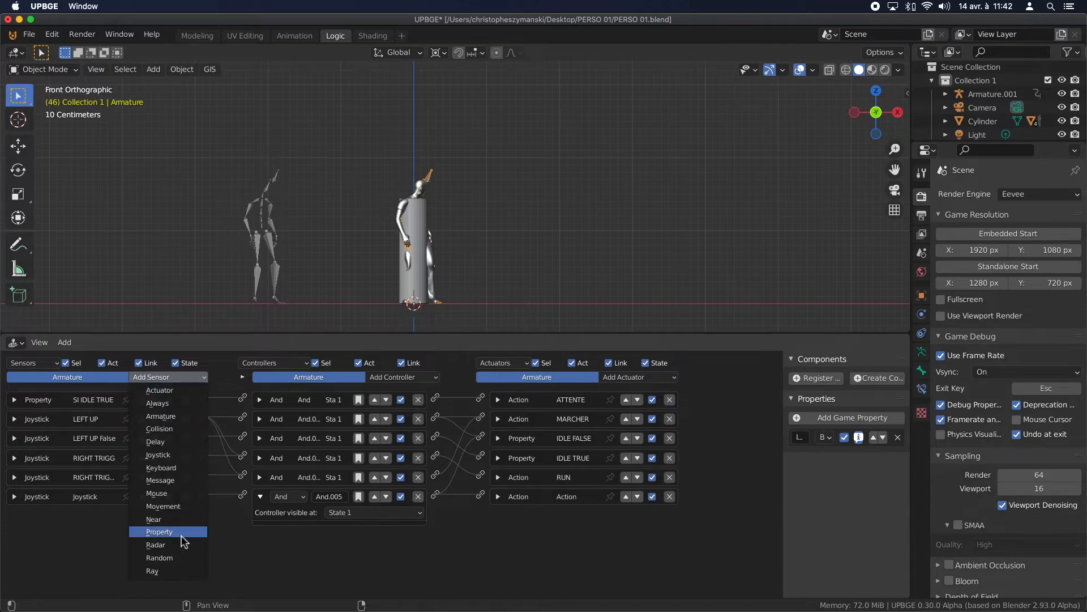
pyautogui.click(165, 454)
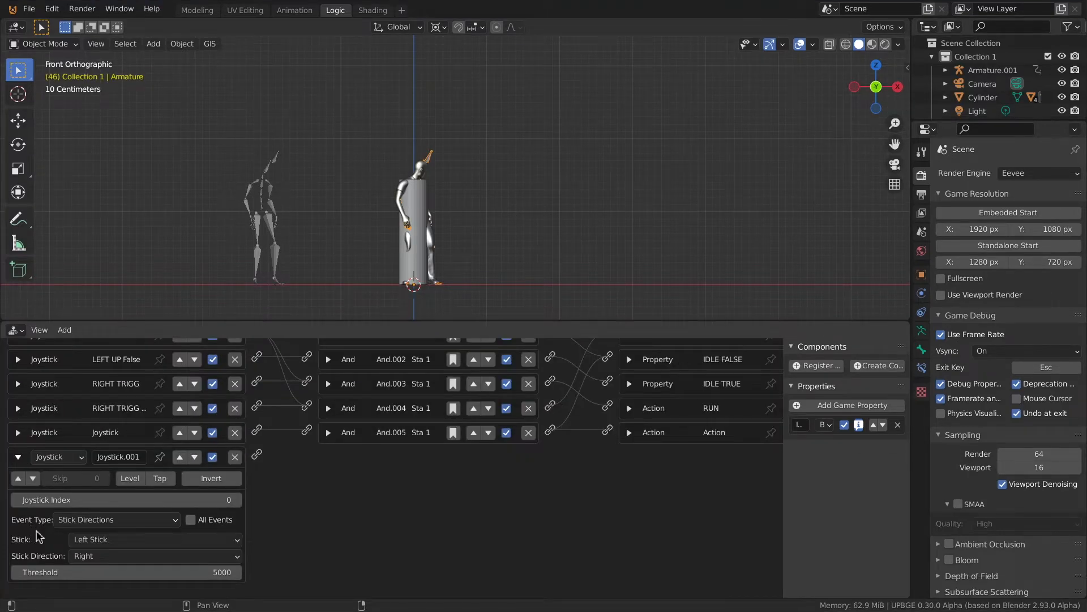
pyautogui.click(99, 556)
pyautogui.click(107, 491)
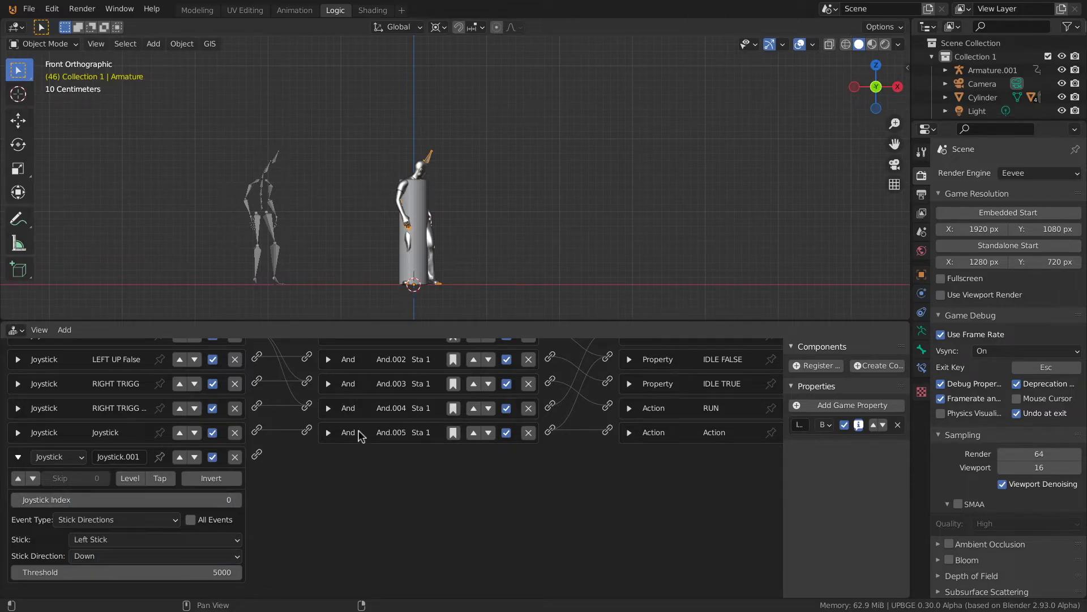
# - Invert the new Down sensor and connect it through a new And controller to the IDLE TRUE actuator
pyautogui.scroll(3, 440, 434)
pyautogui.click(500, 375)
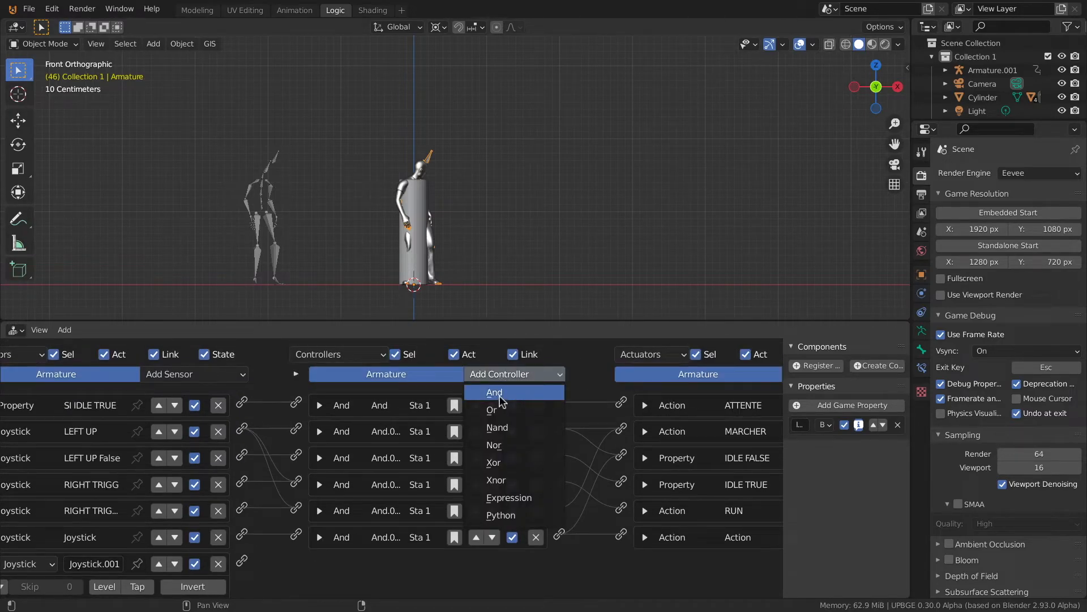
pyautogui.click(502, 399)
pyautogui.scroll(-3, 305, 480)
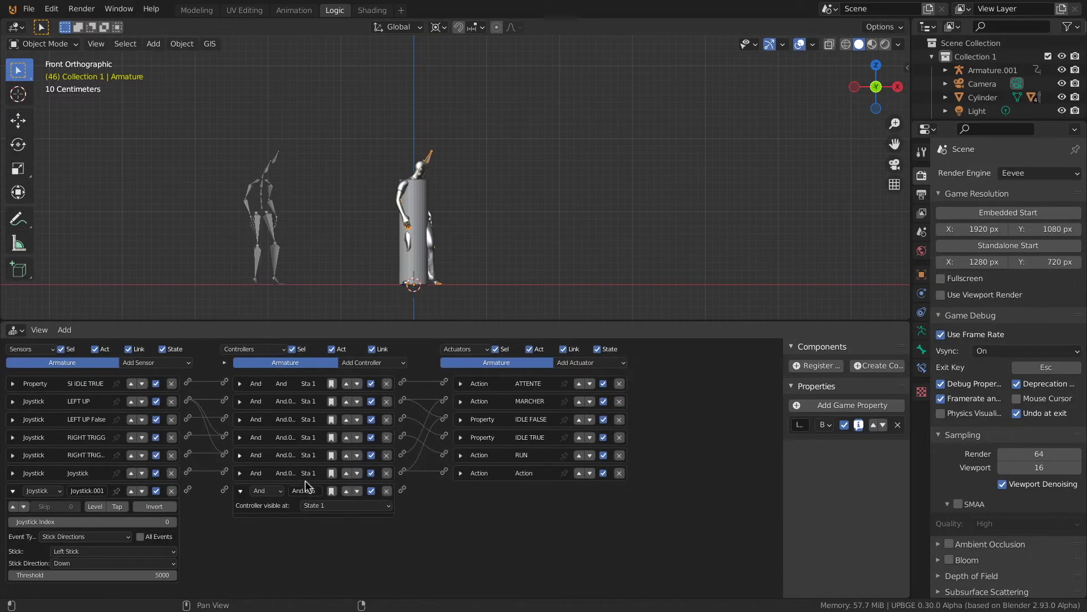
pyautogui.click(152, 507)
pyautogui.moveTo(403, 490); pyautogui.dragTo(446, 439)
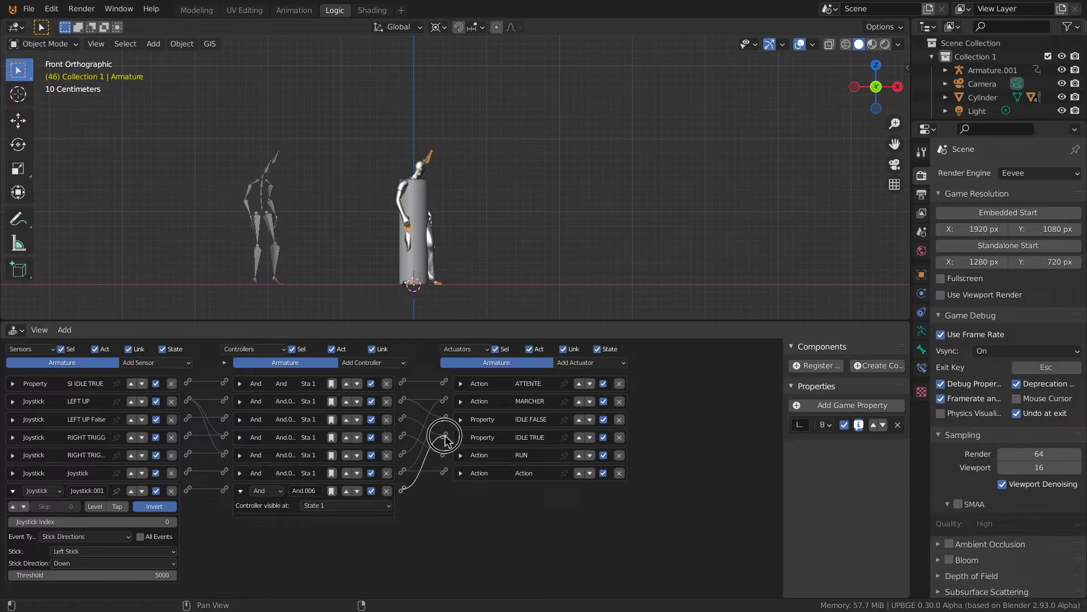
pyautogui.moveTo(445, 436); pyautogui.dragTo(445, 437)
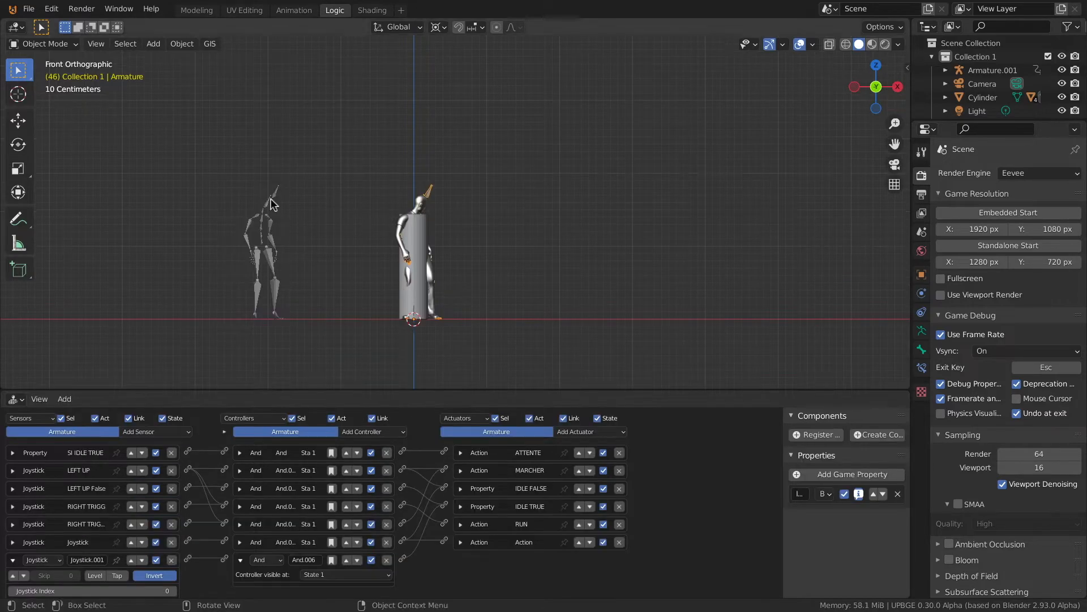
# - Delete the imported Armature.001 from the scene
pyautogui.click(271, 199)
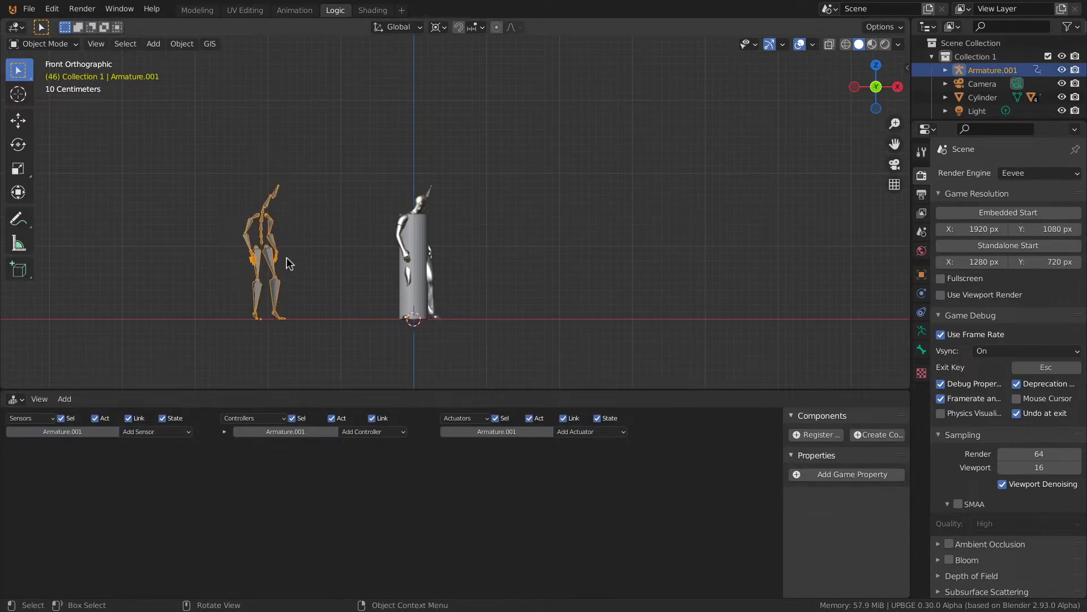
pyautogui.moveTo(321, 220); pyautogui.dragTo(436, 222, button='middle')
pyautogui.press('x')
pyautogui.click(291, 232)
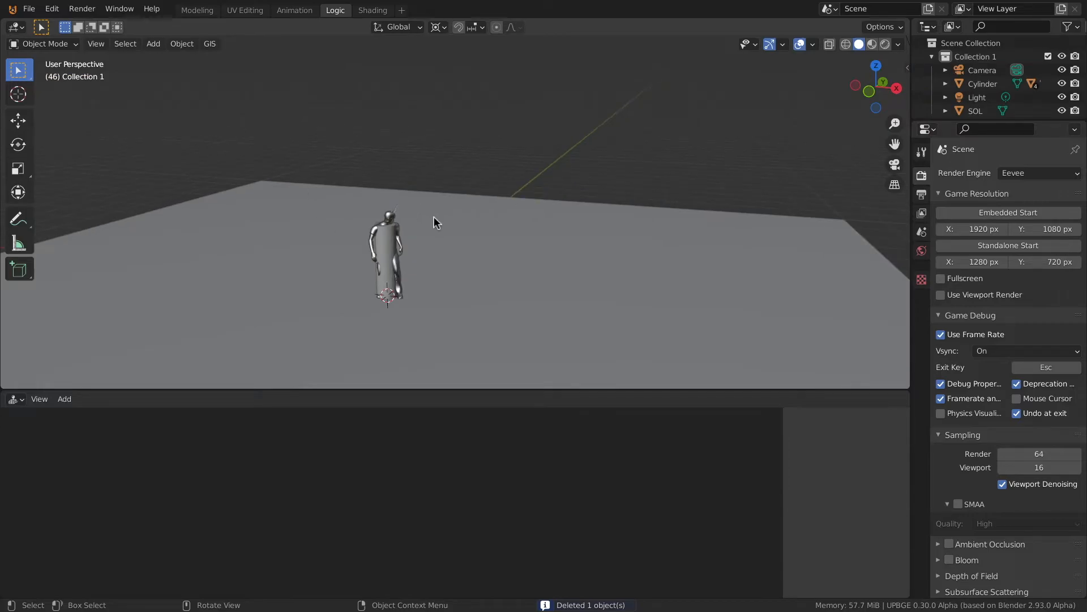
# - Run the game, test the character's idle and movement animations, and end the test
pyautogui.press('p')
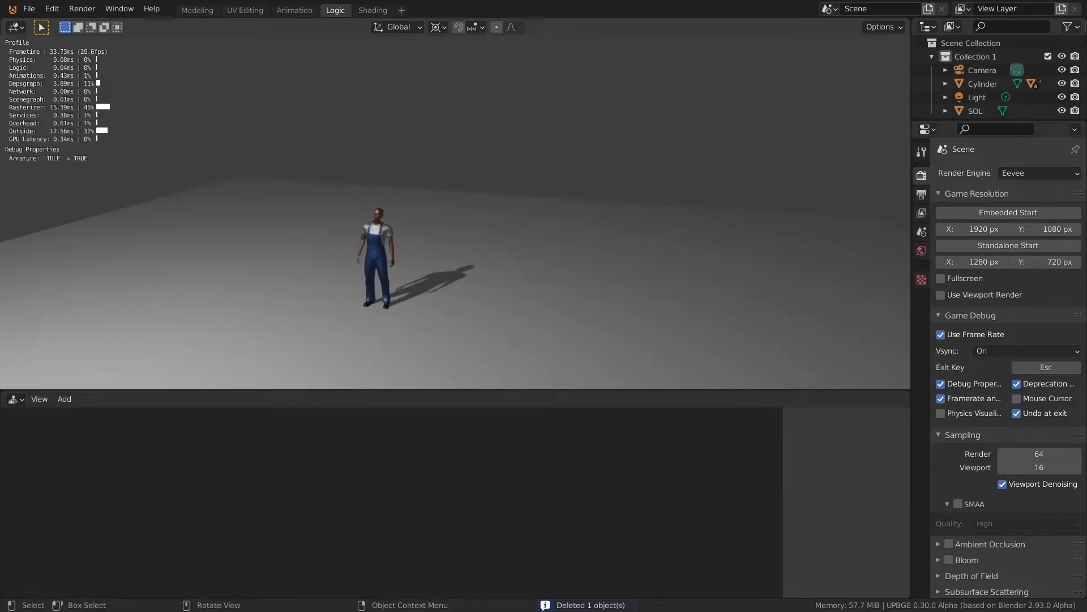
pyautogui.press('w')
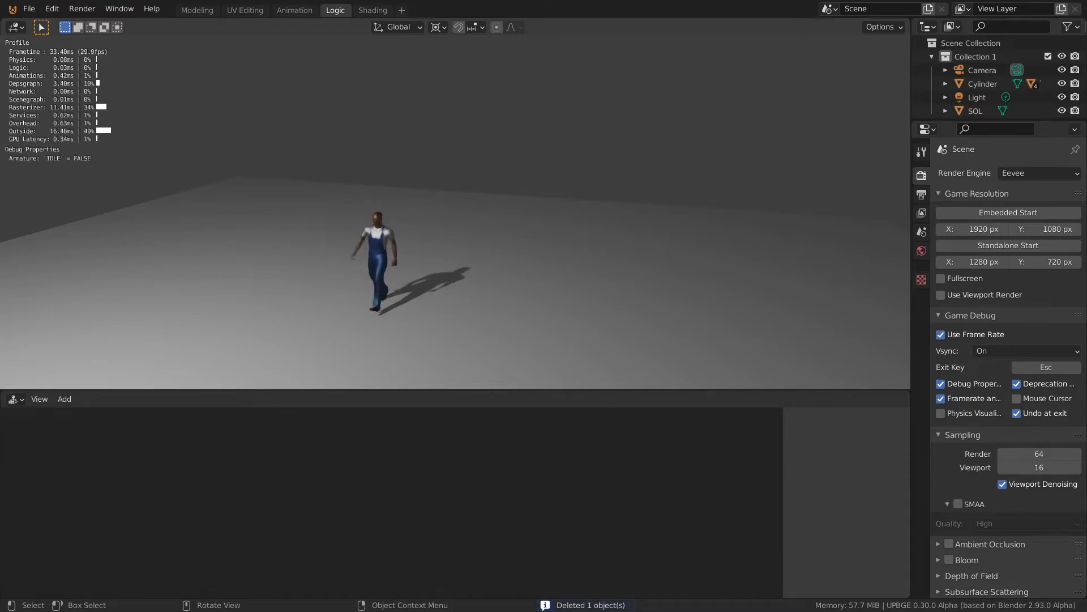
pyautogui.press('shift')
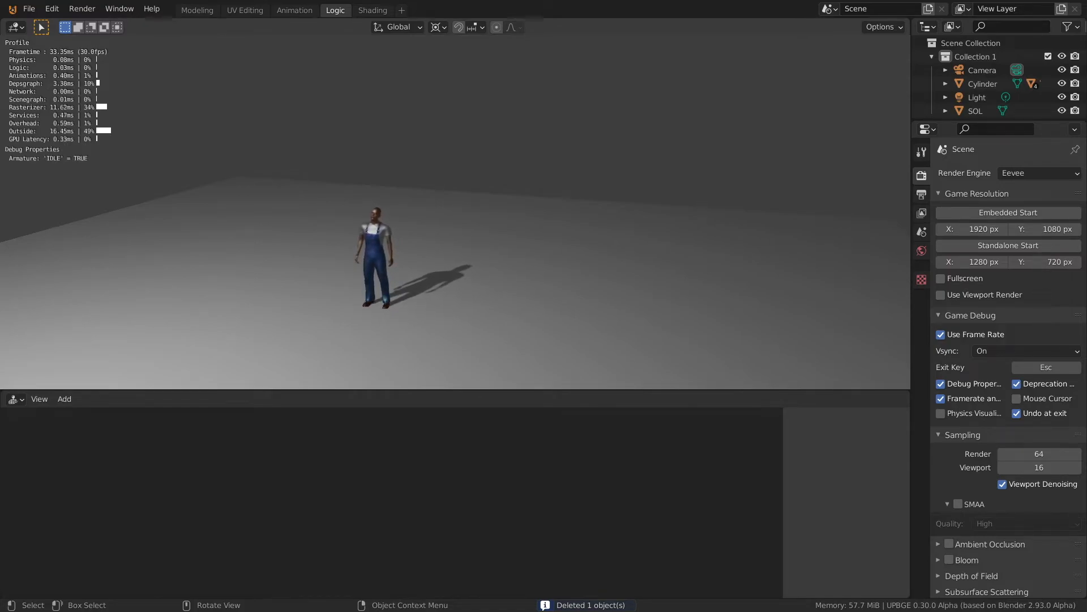
pyautogui.press('w')
pyautogui.press('Escape')
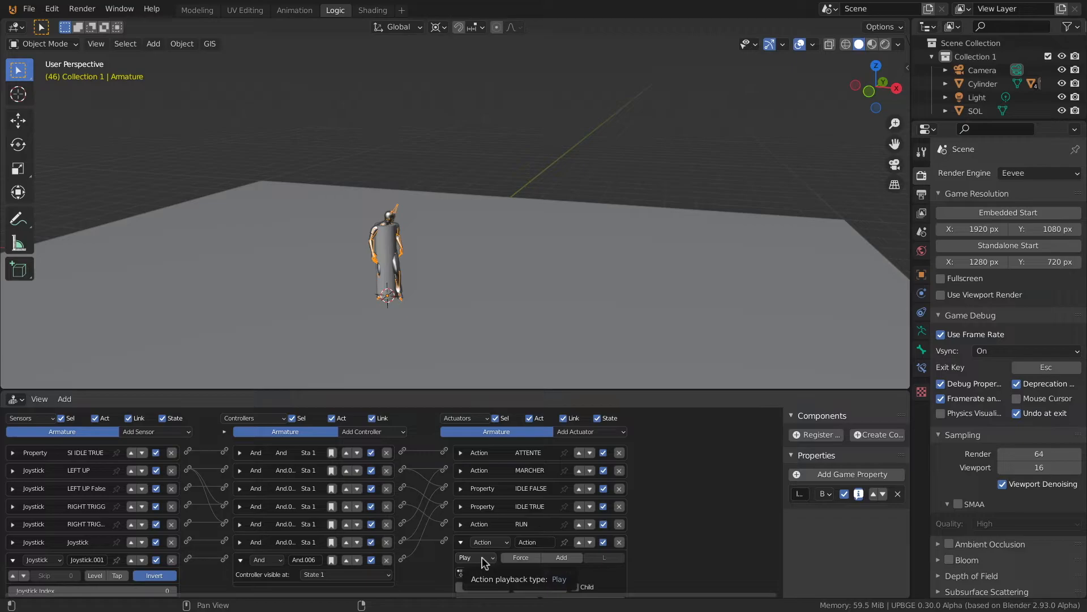
# - Set the RECULER actuator's playback to Loop Stop and run the game again to test the backward walk
pyautogui.click(556, 479)
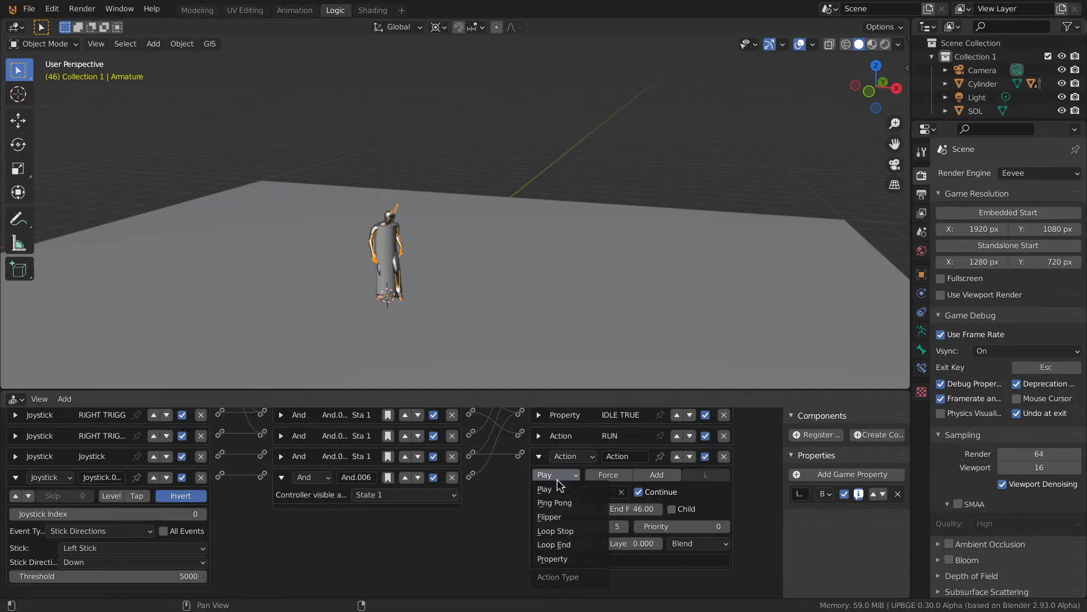
pyautogui.click(562, 530)
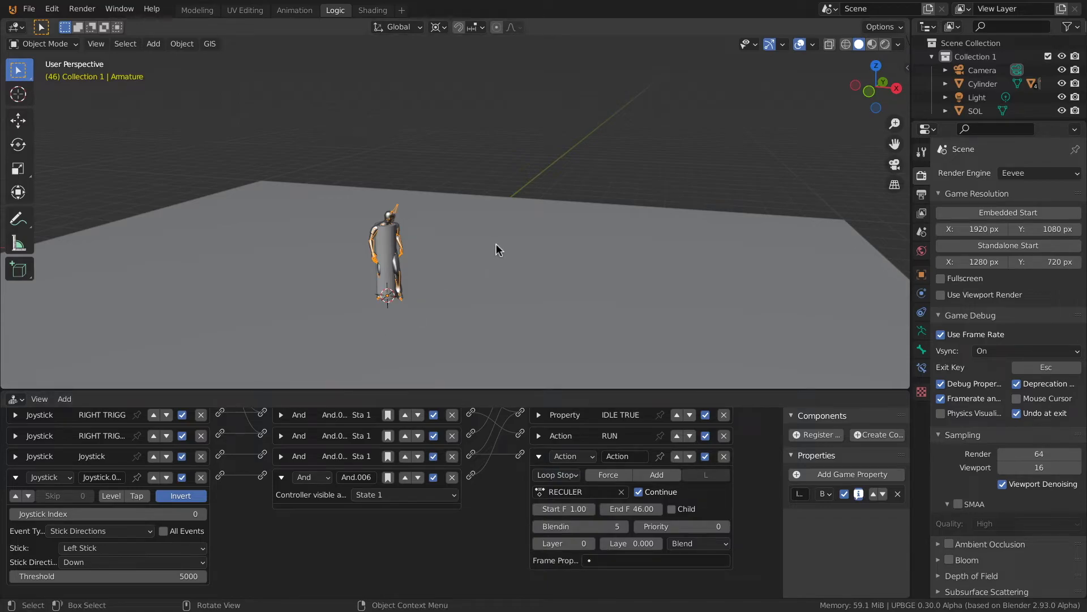
pyautogui.moveTo(496, 244); pyautogui.dragTo(428, 252, button='middle')
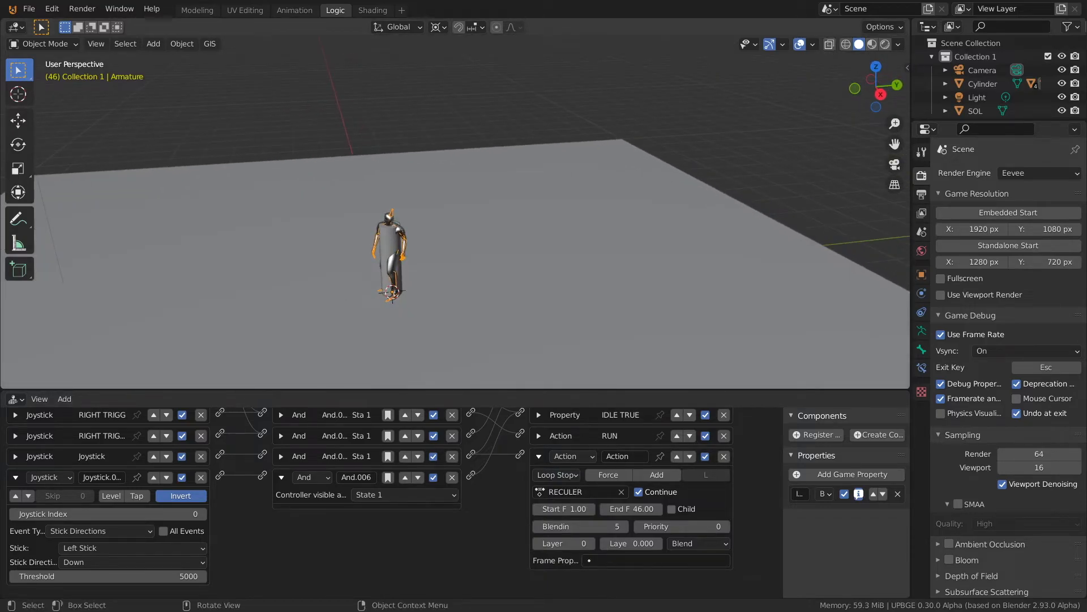
pyautogui.press('p')
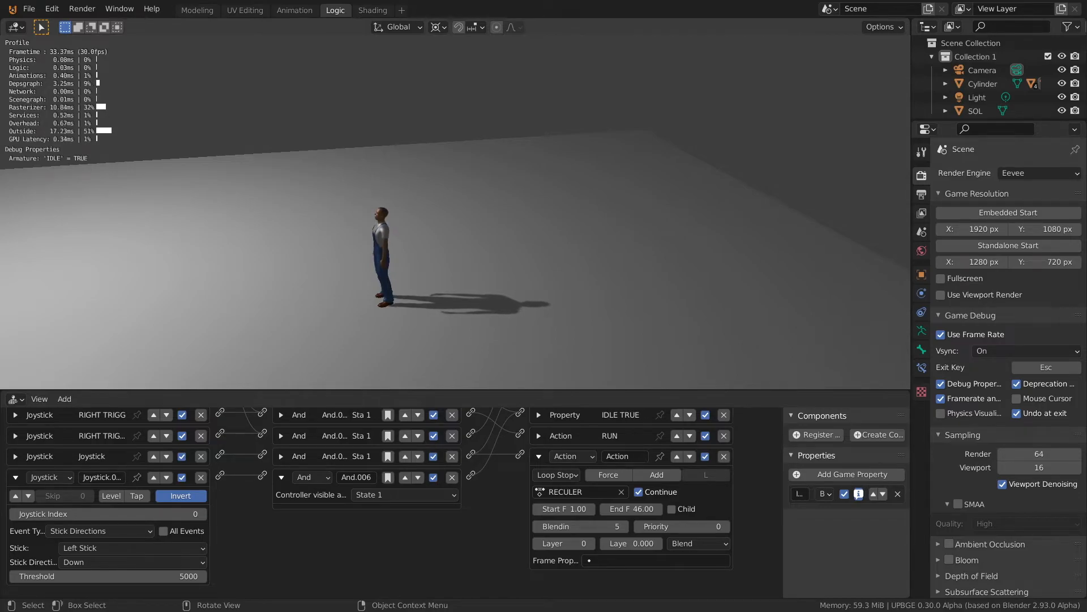
pyautogui.press('Escape')
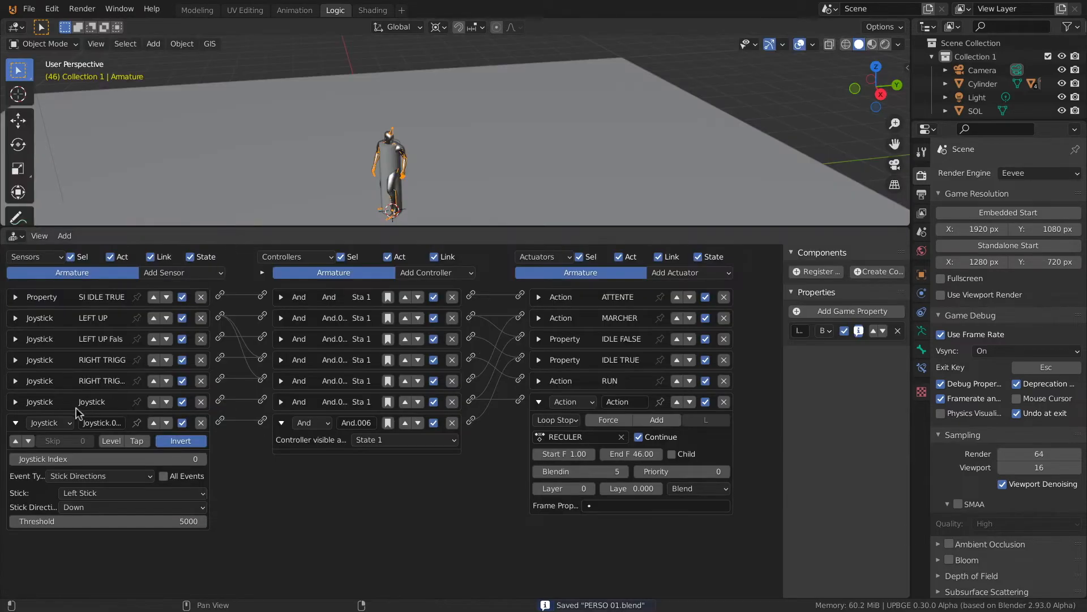
# - Rename the non-inverted left stick Down sensor as LEFT DOWN and collapse it
pyautogui.click(16, 403)
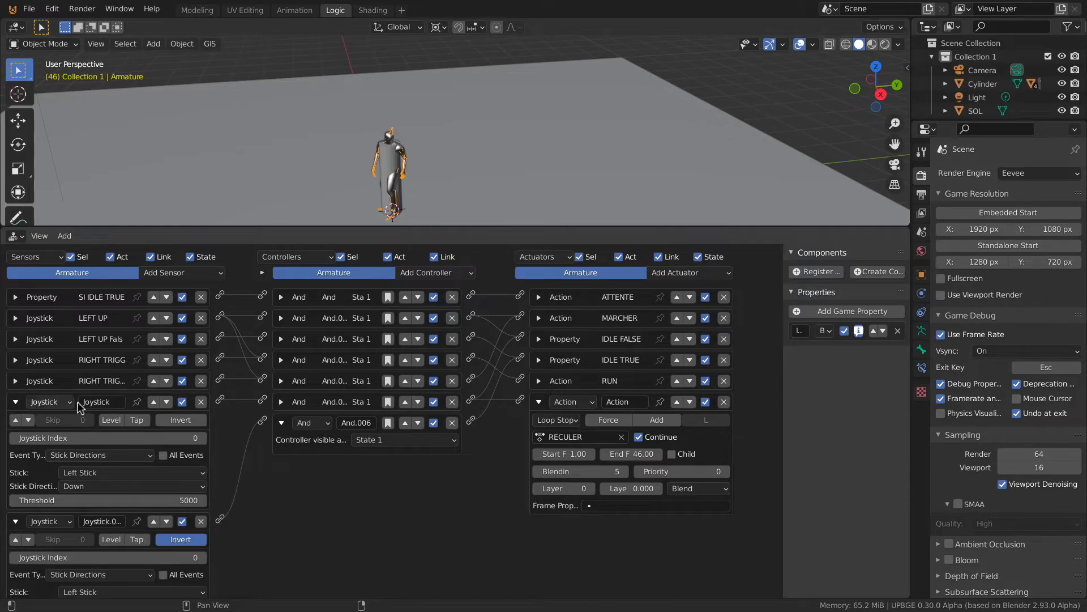
pyautogui.click(106, 402)
pyautogui.write('LEFT DOWN')
pyautogui.press('Return')
pyautogui.click(16, 402)
# - Rename the inverted left stick Down sensor as LEFT DOWN False and collapse it
pyautogui.click(113, 422)
pyautogui.write('LE')
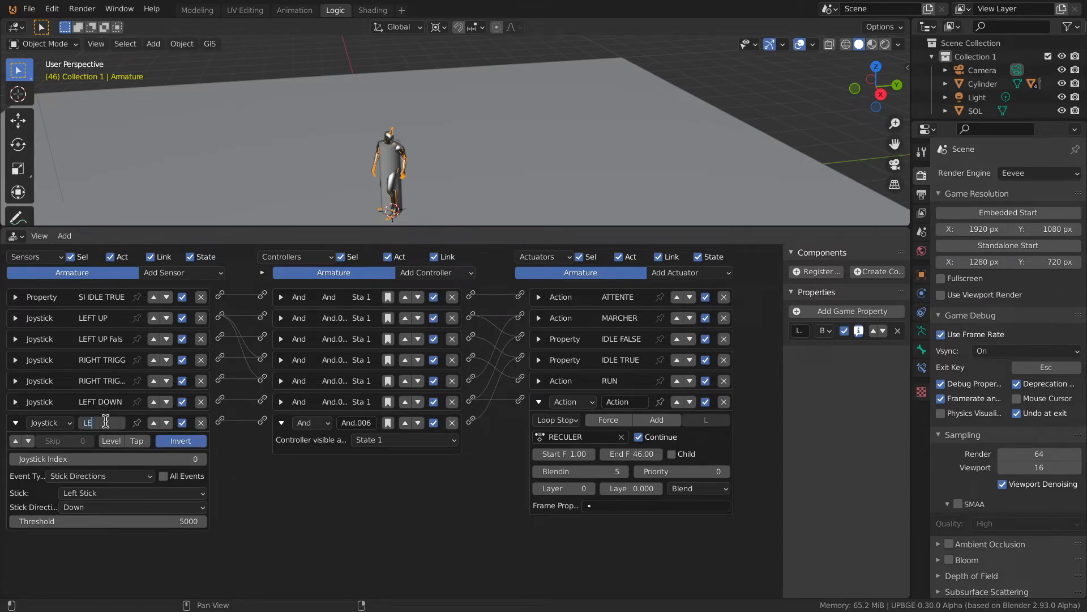
pyautogui.write('FT DOWN False')
pyautogui.press('Return')
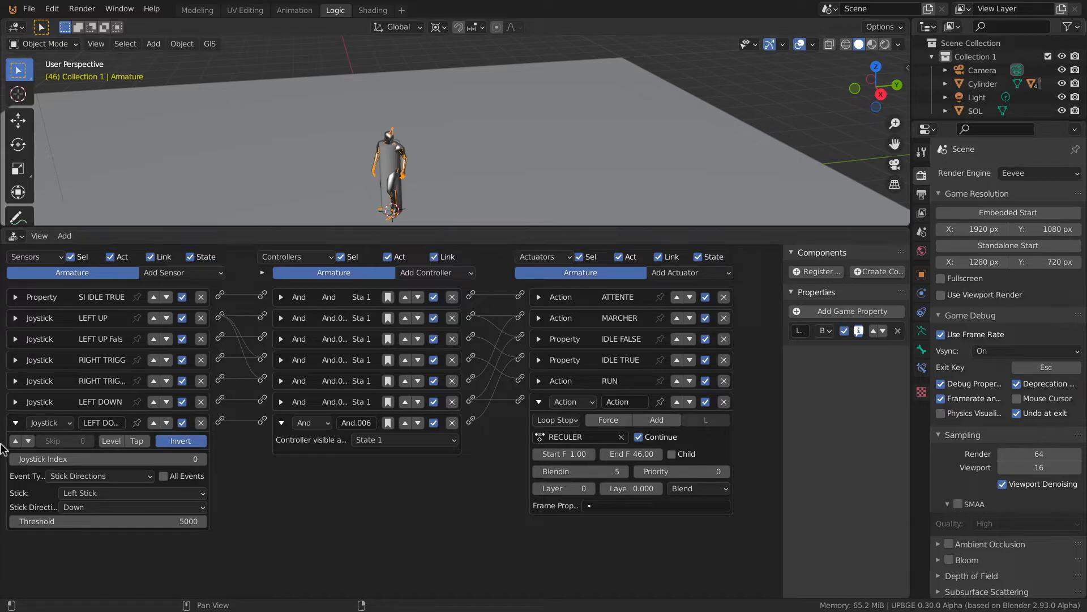
pyautogui.click(15, 424)
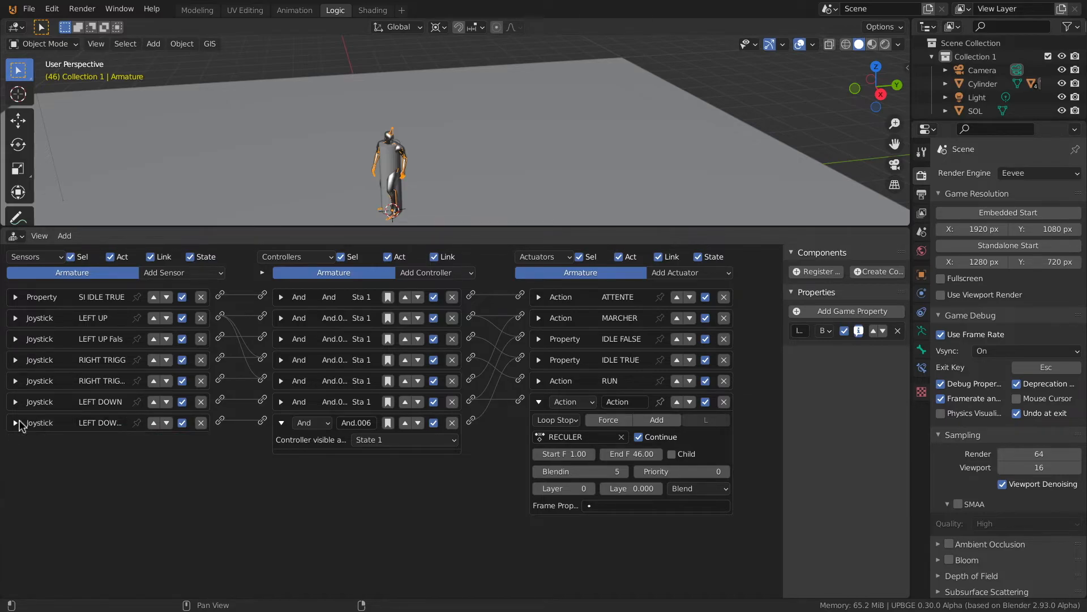
# - Collapse the last And controller and rename the backward-walking Action actuator as RECULER
pyautogui.click(282, 422)
pyautogui.click(622, 402)
pyautogui.write('RECULER')
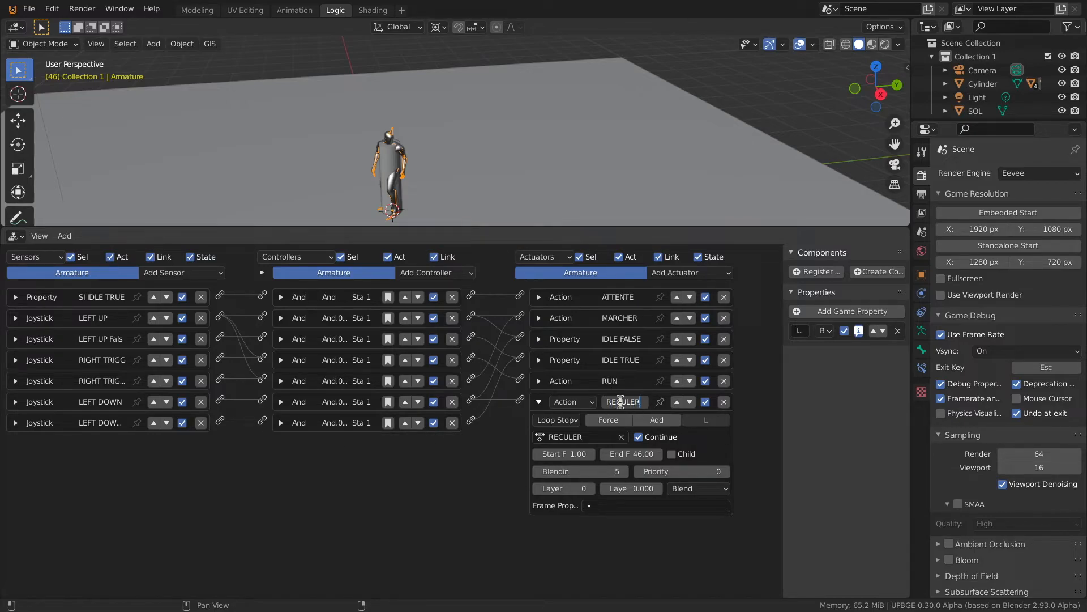
pyautogui.press('Return')
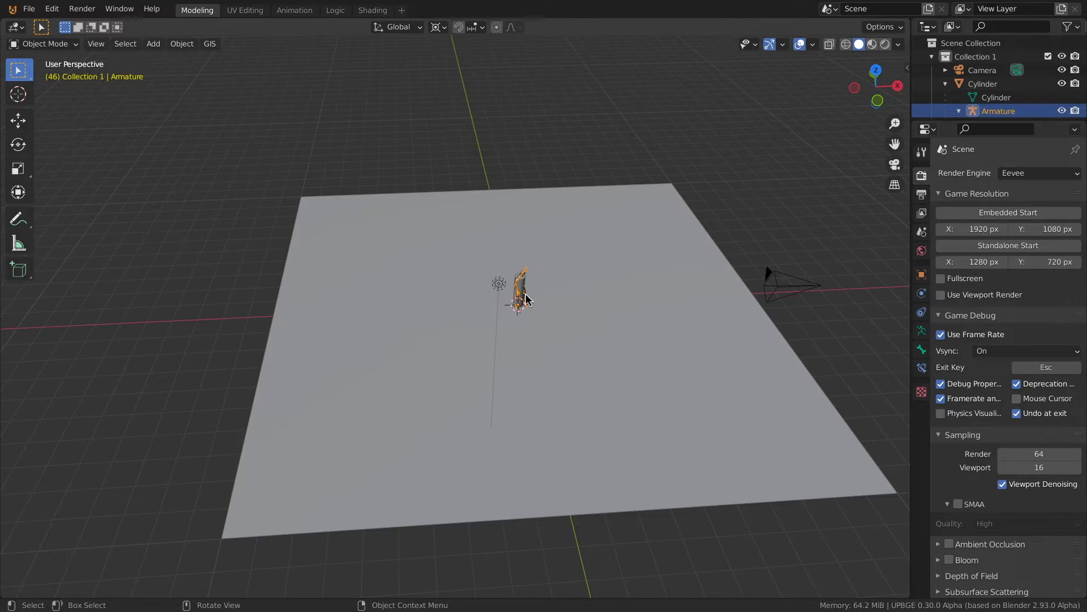
# - Run the game from the Modeling workspace to test the animations, end it, and select the Cylinder around the character
pyautogui.press('p')
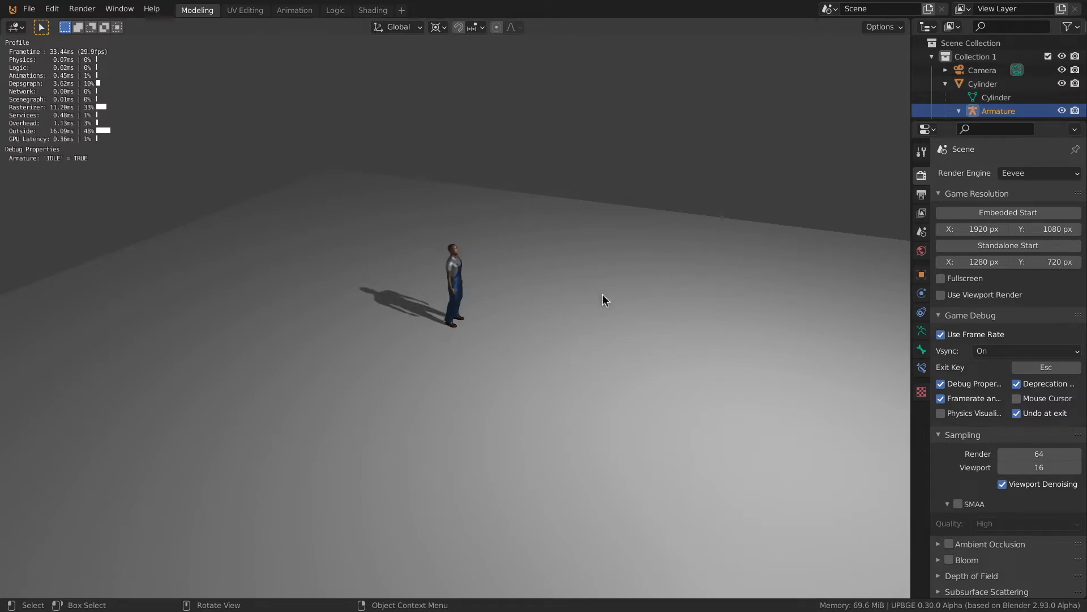
pyautogui.press('Escape')
pyautogui.click(455, 294)
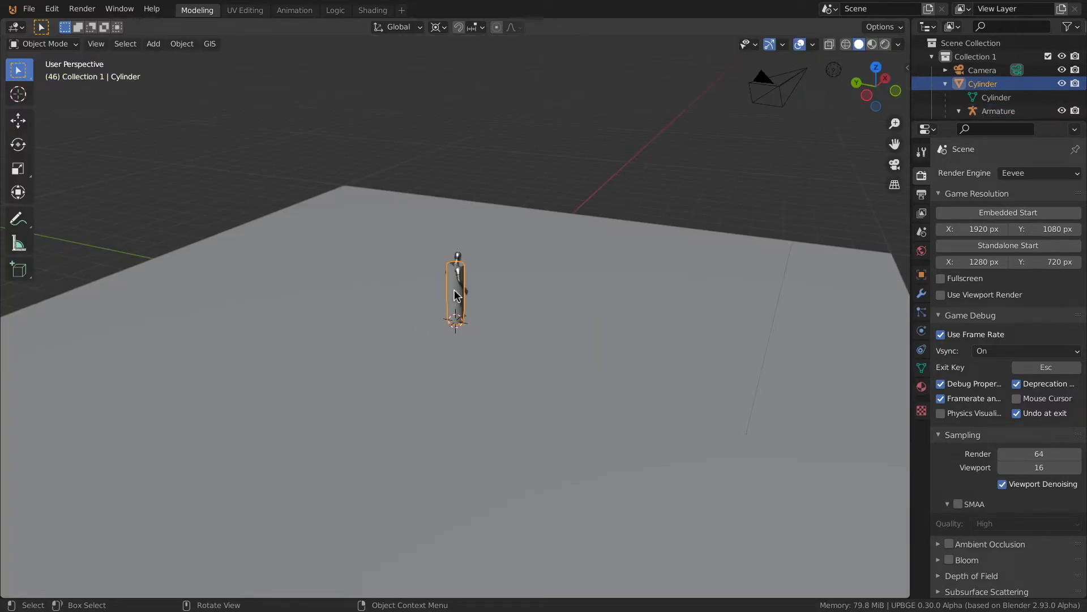
# - Select the SOL ground plane and extrude it about 1 m downward to give it thickness, then return to Object Mode
pyautogui.scroll(-5, 520, 251)
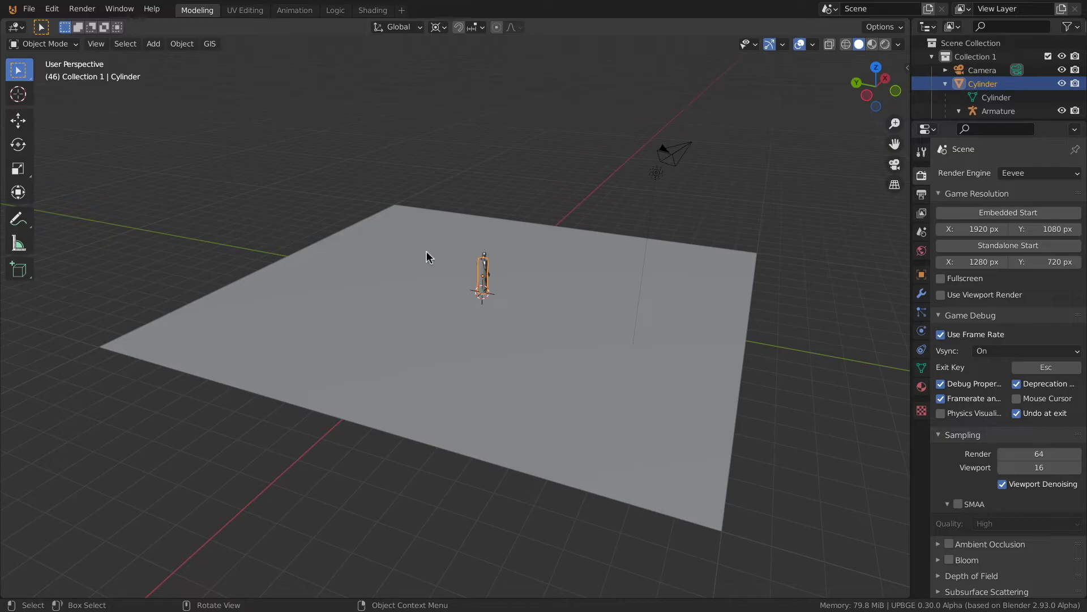
pyautogui.moveTo(388, 248); pyautogui.dragTo(425, 260, button='middle')
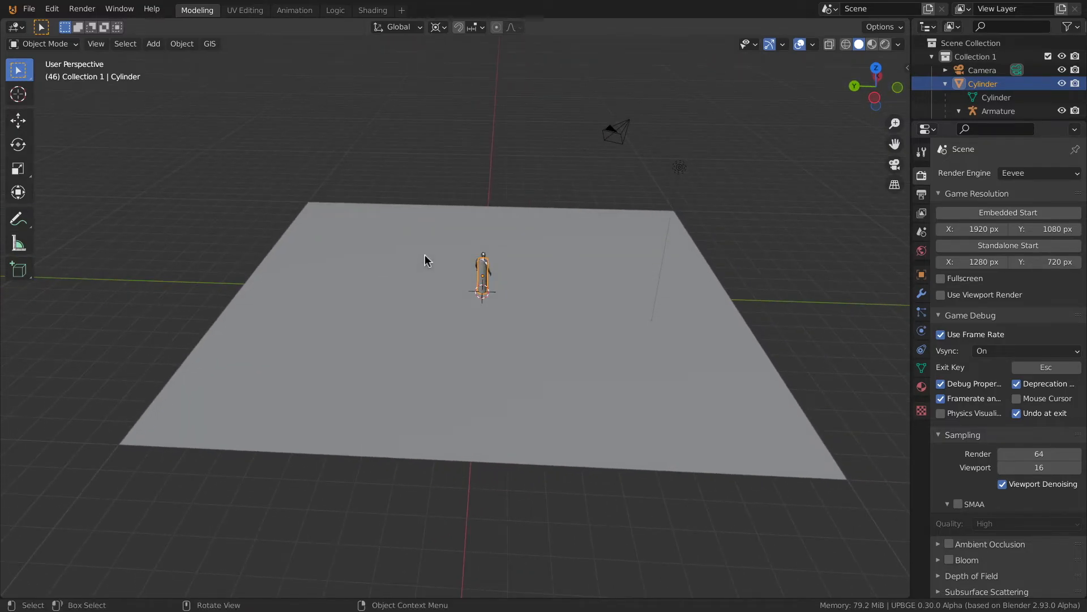
pyautogui.press('KP_1')
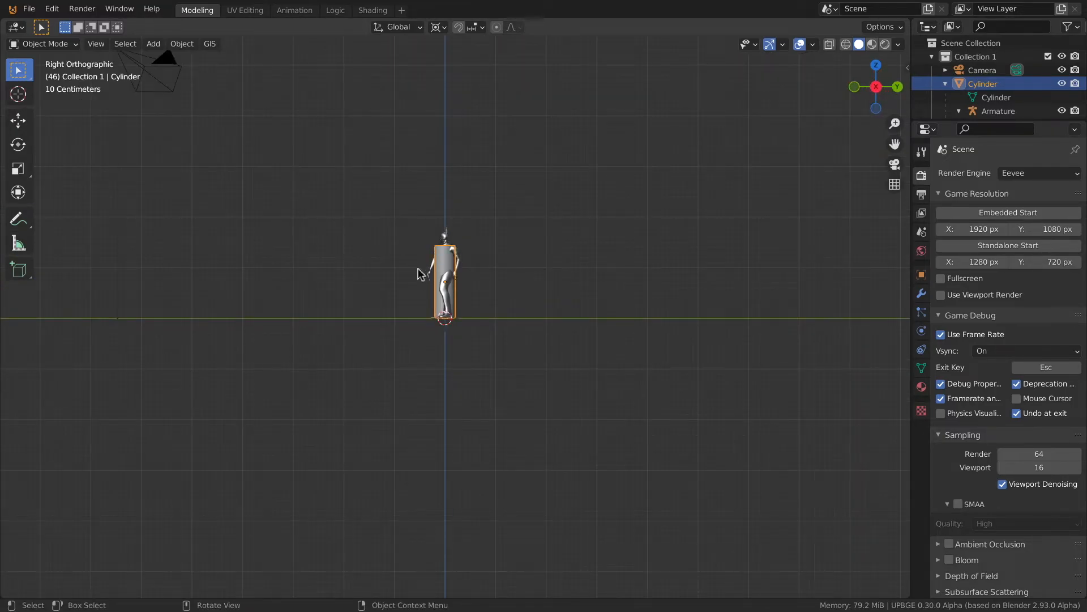
pyautogui.press('KP_3')
pyautogui.scroll(1, 382, 264)
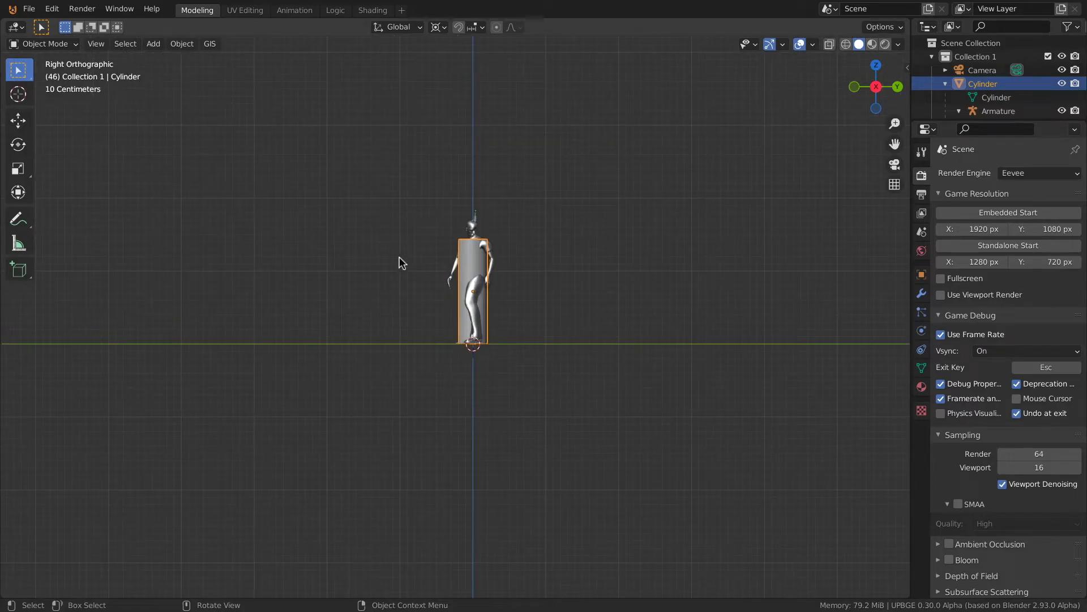
pyautogui.moveTo(412, 250); pyautogui.dragTo(338, 281, button='middle')
pyautogui.click(337, 282)
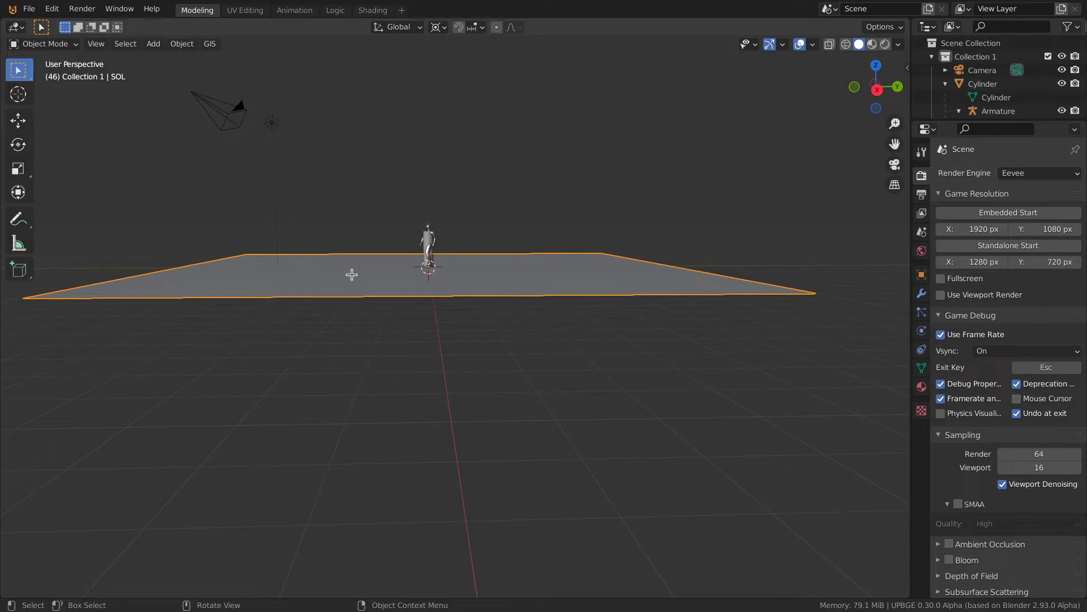
pyautogui.press('Tab')
pyautogui.press('KP_1')
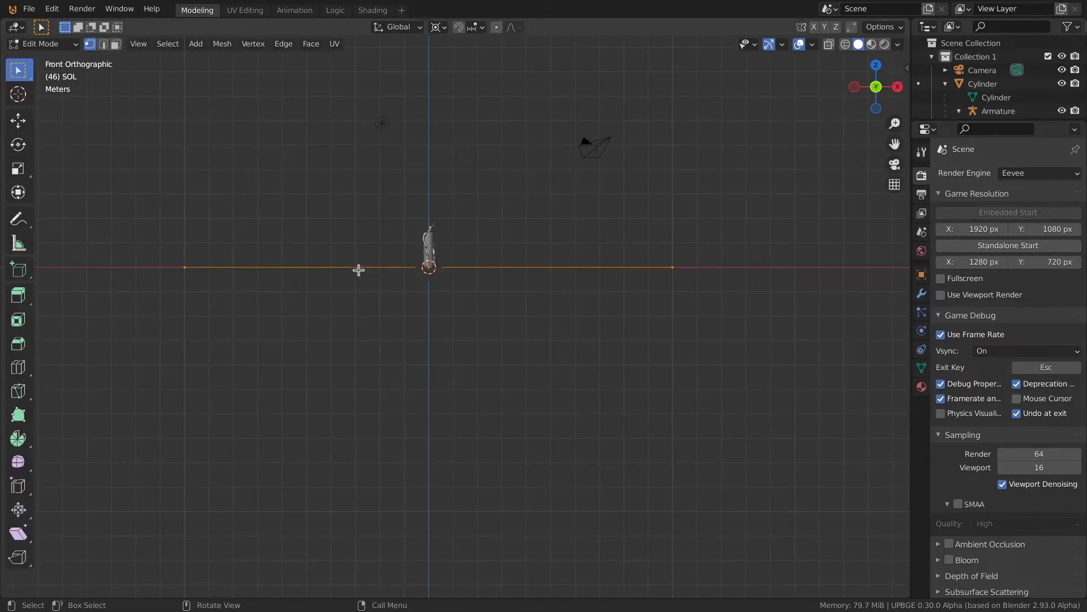
pyautogui.press('e')
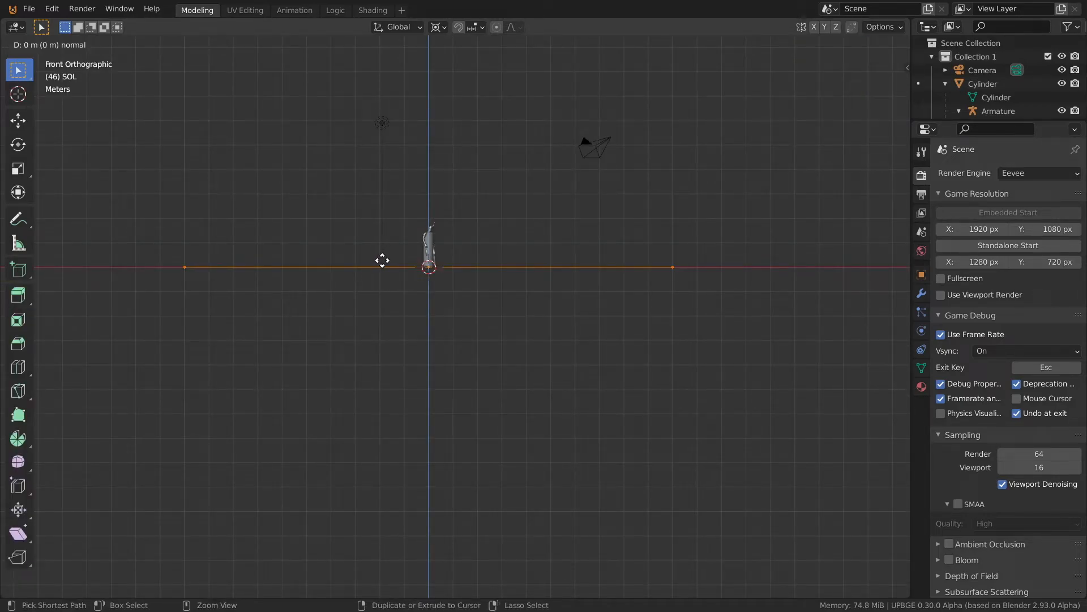
pyautogui.keyDown('ctrl'); pyautogui.click(382, 278); pyautogui.keyUp('ctrl')
pyautogui.press('Tab')
pyautogui.moveTo(379, 238); pyautogui.dragTo(402, 255, button='middle')
pyautogui.press('KP_1')
pyautogui.scroll(7, 425, 249)
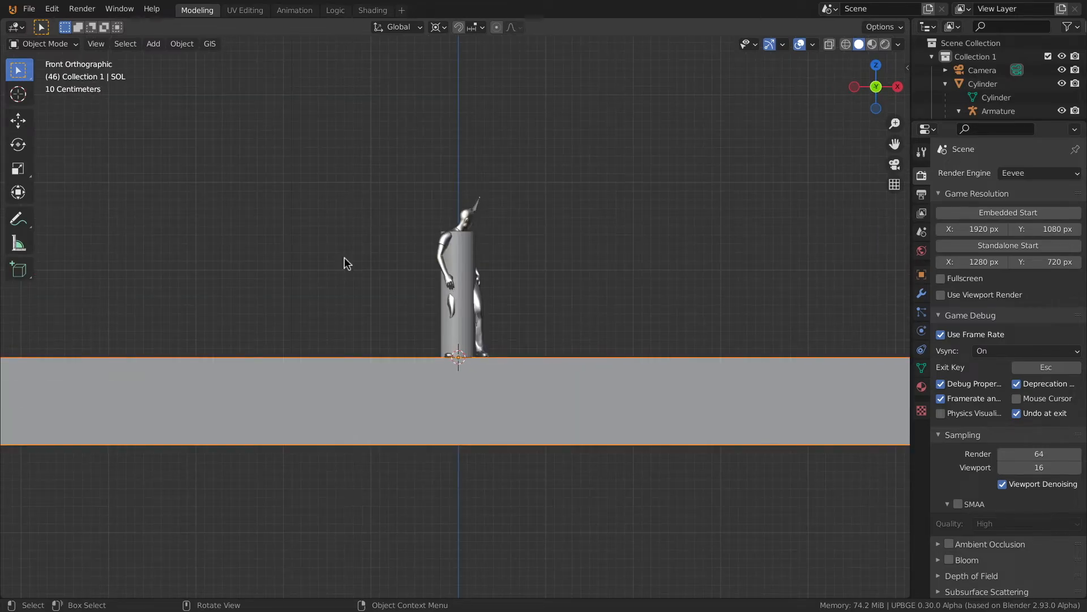
# - In the Logic workspace, select the Armature together with the Cylinder, with the Cylinder as the active object
pyautogui.click(335, 10)
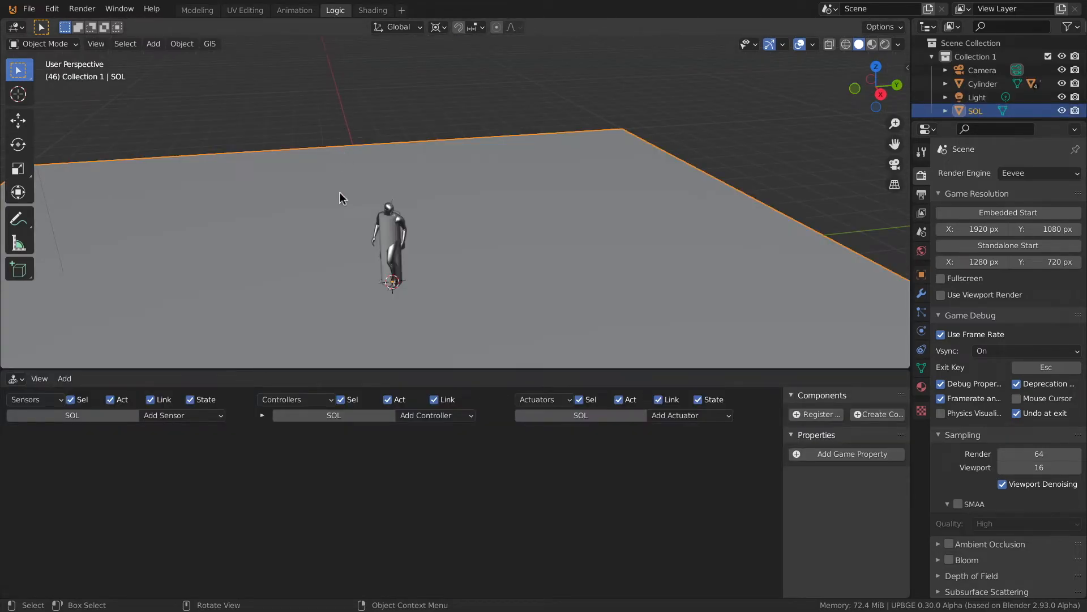
pyautogui.press('KP_1')
pyautogui.scroll(4, 340, 198)
pyautogui.click(393, 152)
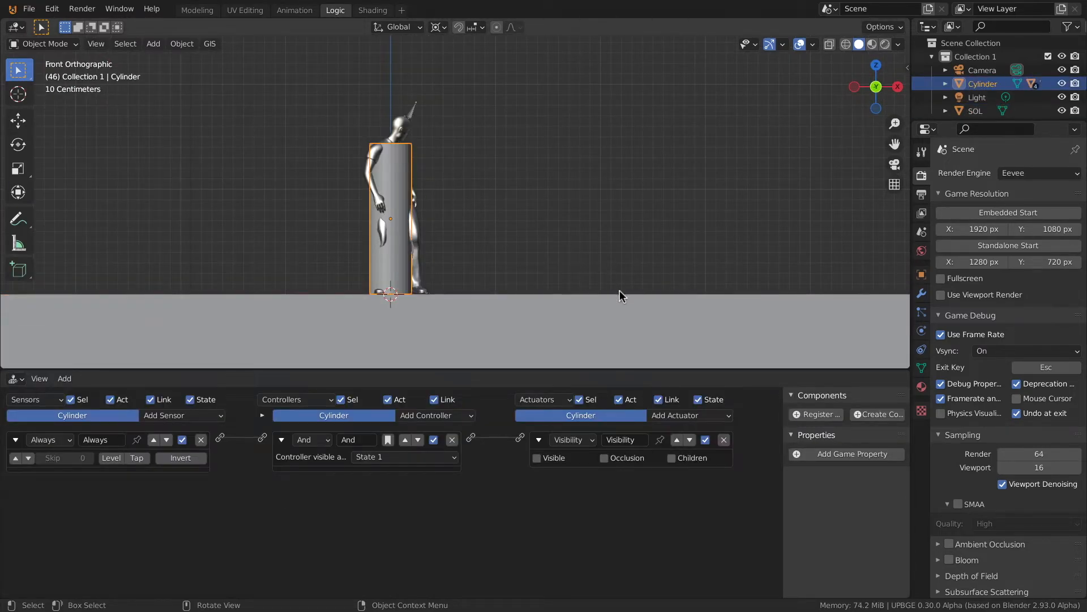
pyautogui.keyDown('shift'); pyautogui.click(415, 107); pyautogui.keyUp('shift')
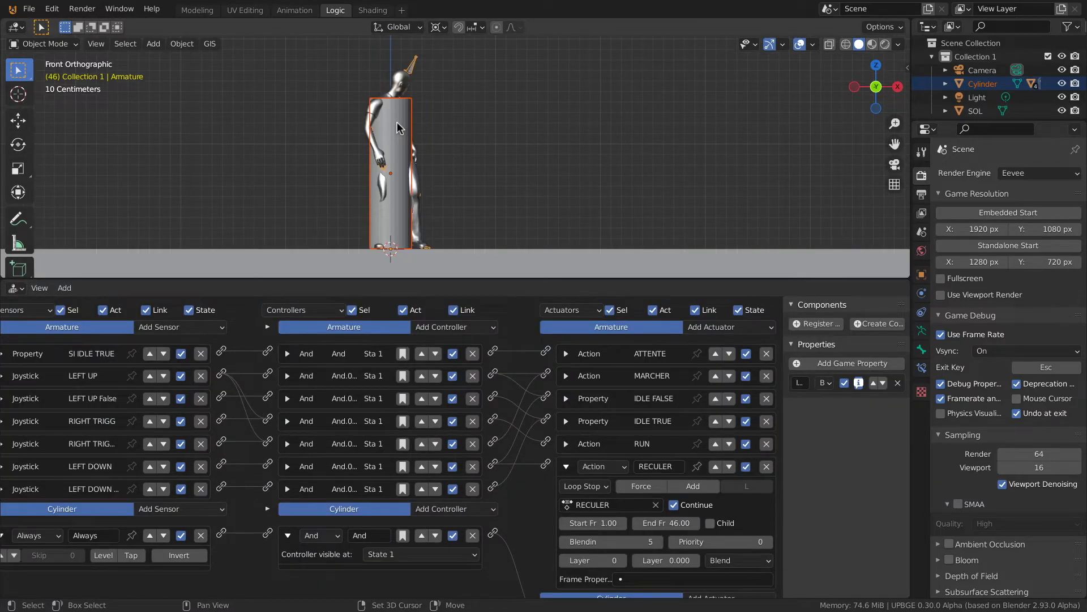
pyautogui.keyDown('shift'); pyautogui.click(397, 121); pyautogui.keyUp('shift')
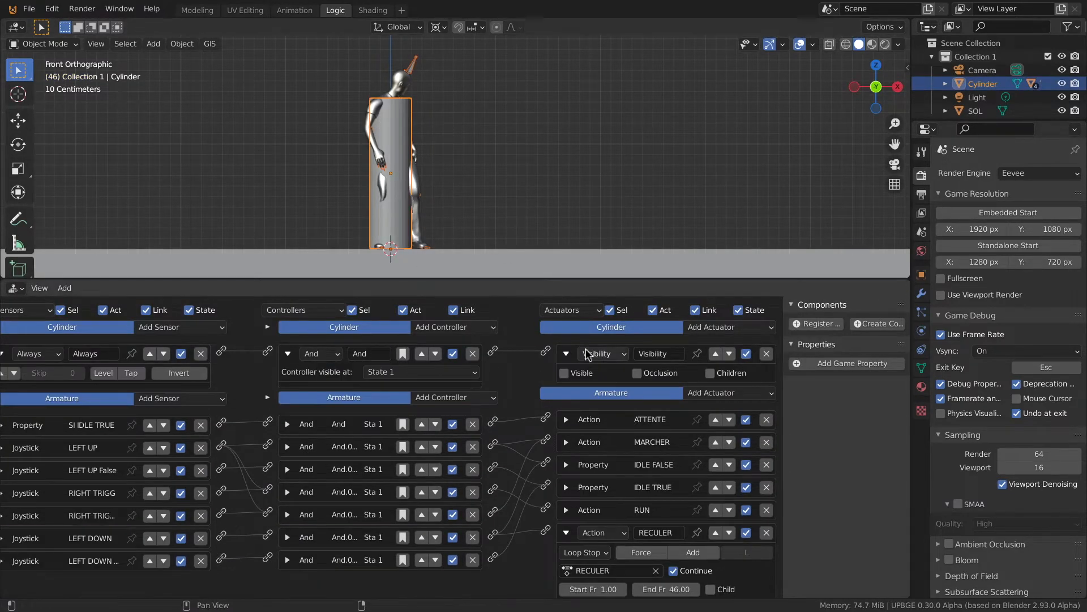
# - Add a Motion actuator to the Cylinder and name it AVANCER
pyautogui.click(729, 329)
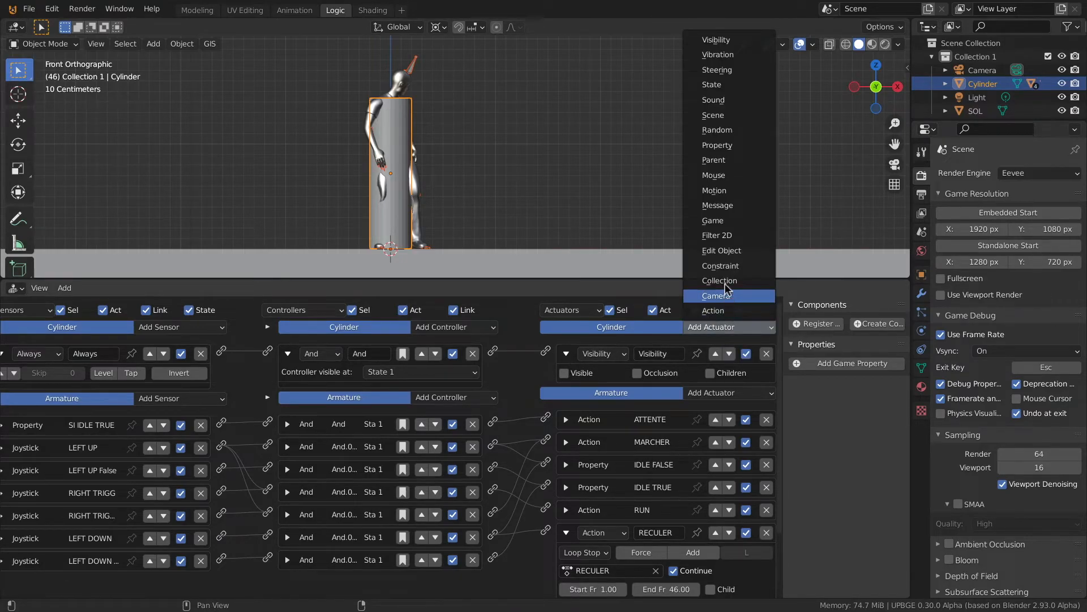
pyautogui.click(743, 191)
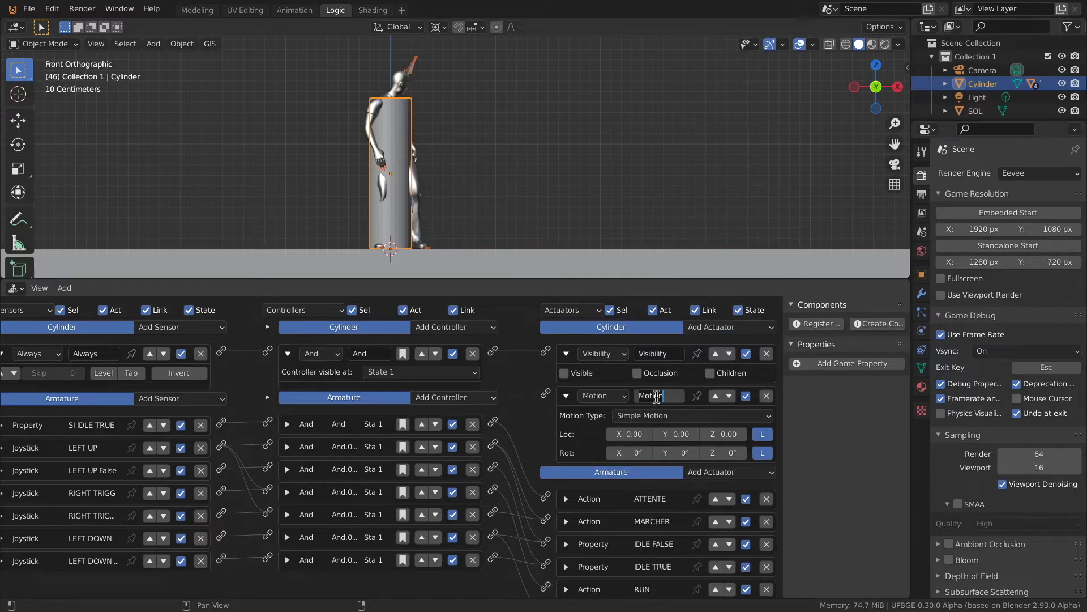
pyautogui.write('AVANCER')
pyautogui.press('Return')
# - Set the AVANCER motion's X location to 0.05
pyautogui.scroll(-7, 441, 177)
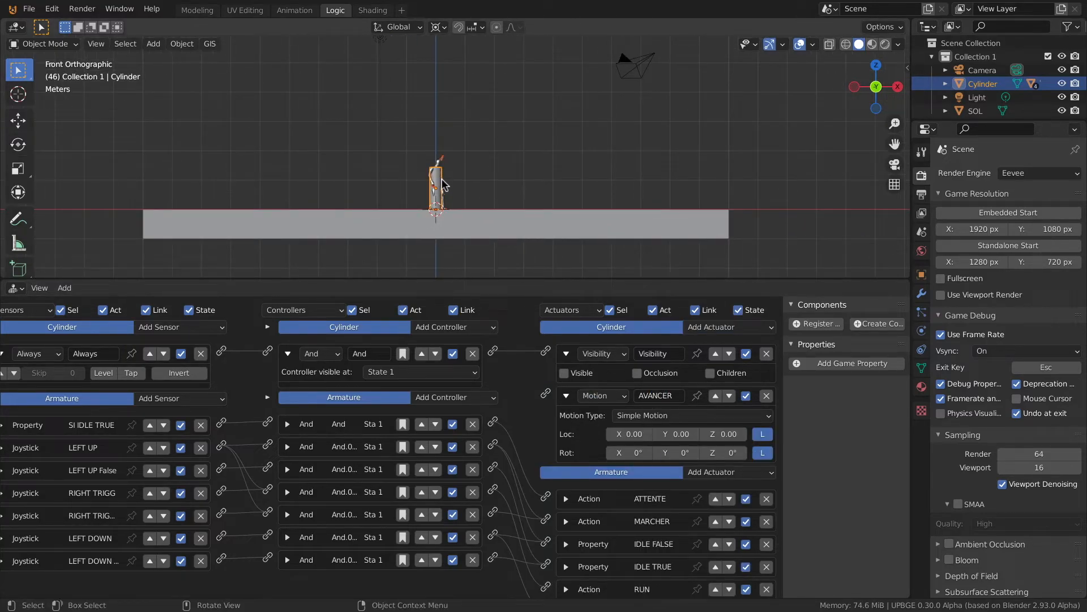
pyautogui.moveTo(441, 181); pyautogui.dragTo(258, 195, button='middle')
pyautogui.scroll(-4, 493, 229)
pyautogui.moveTo(492, 230); pyautogui.dragTo(545, 231, button='middle')
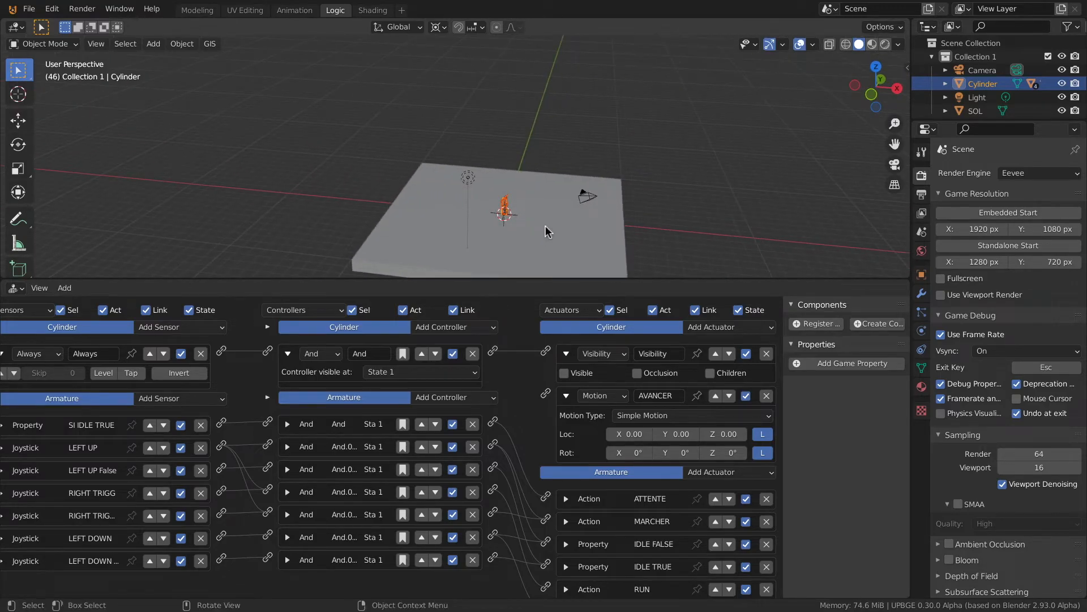
pyautogui.press('KP_3')
pyautogui.click(628, 433)
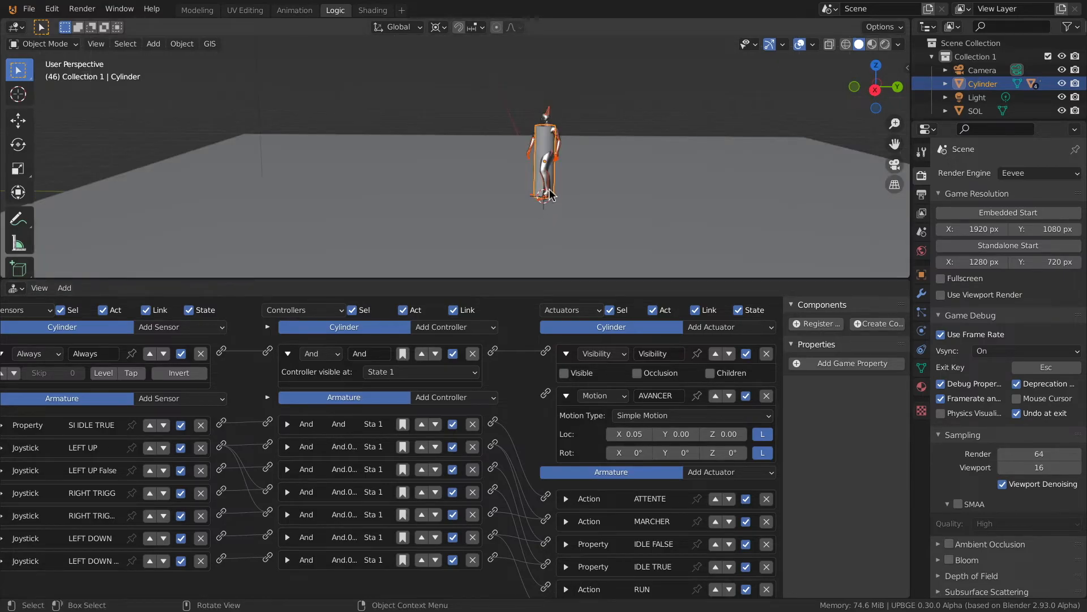
# - Link the Armature's walking And controller, driven by LEFT UP, to the AVANCER actuator and run the game to test the movement direction
pyautogui.scroll(3, 550, 202)
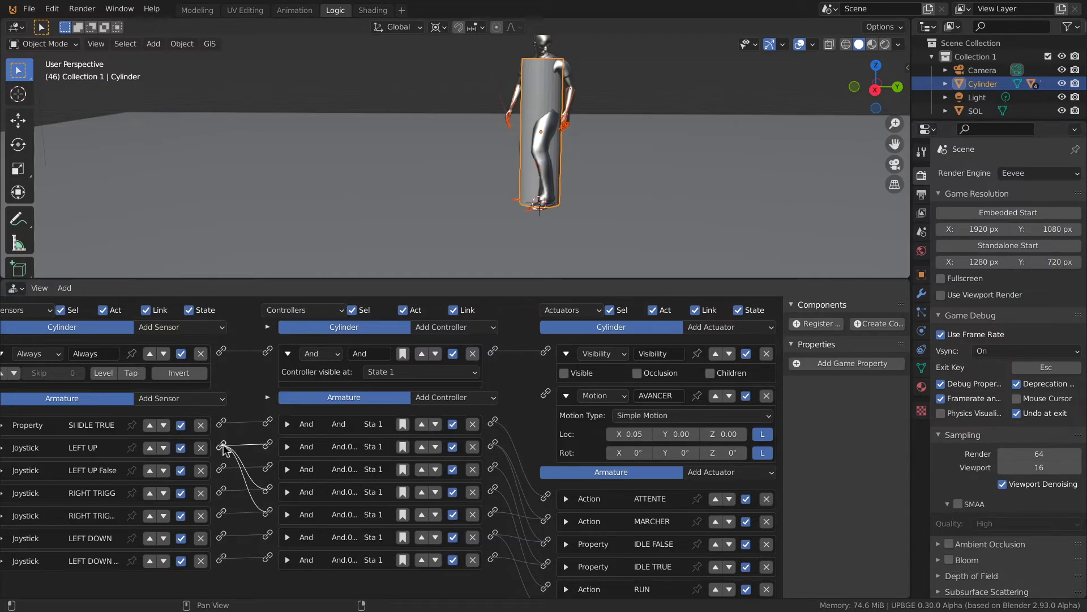
pyautogui.moveTo(493, 445); pyautogui.dragTo(545, 393)
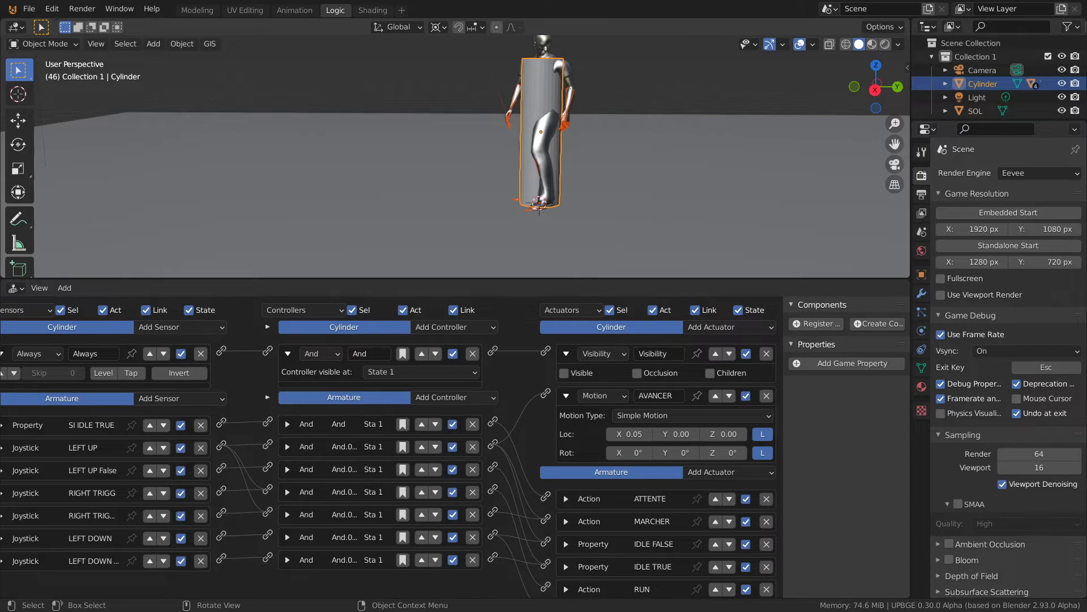
pyautogui.press('p')
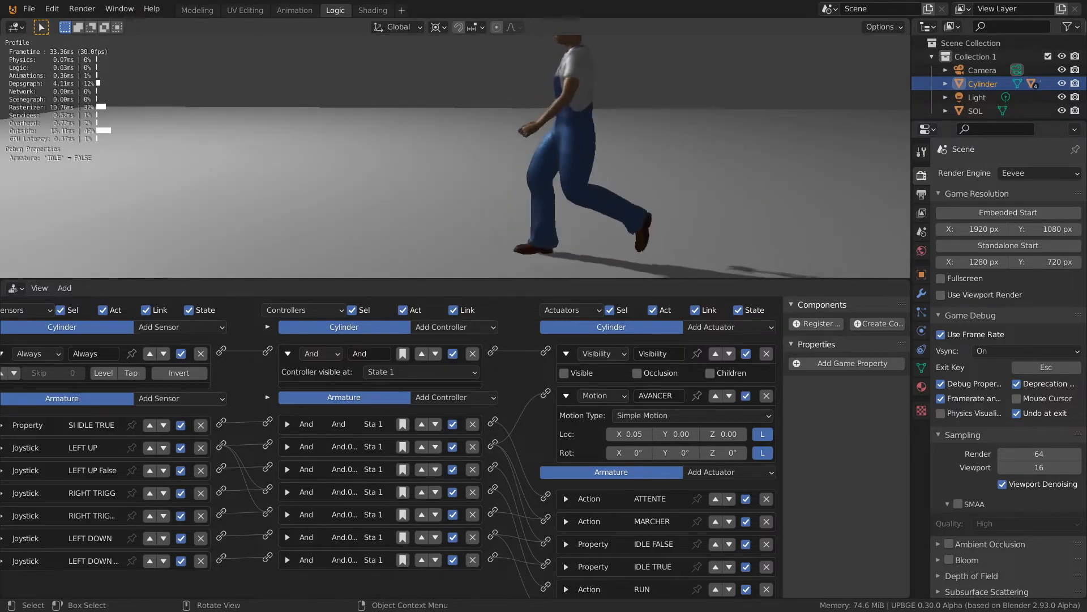
pyautogui.press('Escape')
pyautogui.press('p')
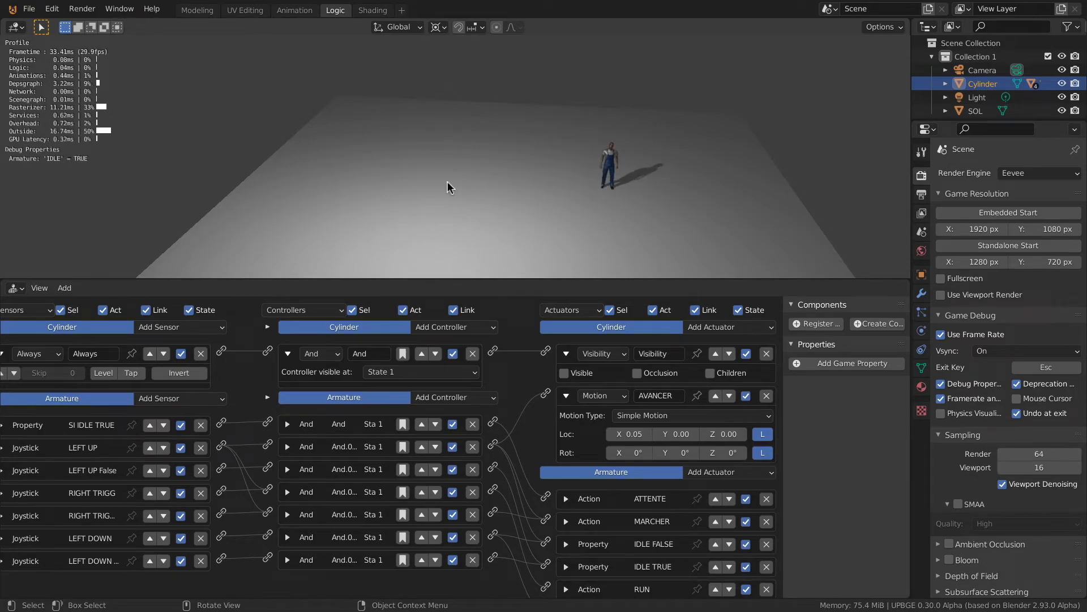
pyautogui.press('Escape')
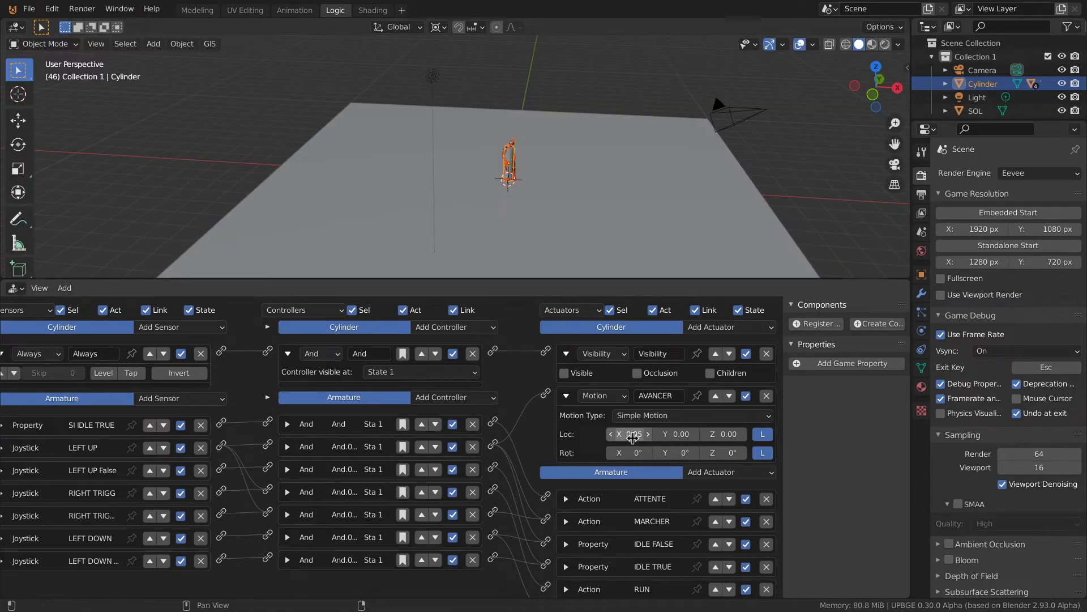
# - Set the AVANCER motion's X location to 0 and its Y location to -0.05
pyautogui.click(634, 434)
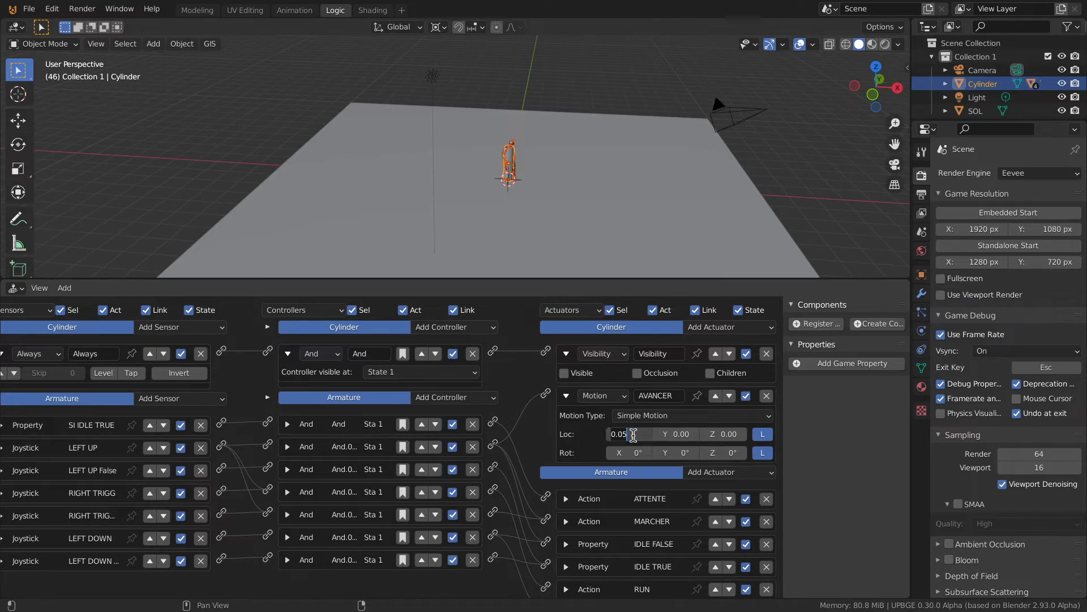
pyautogui.write('0')
pyautogui.press('Return')
pyautogui.click(684, 437)
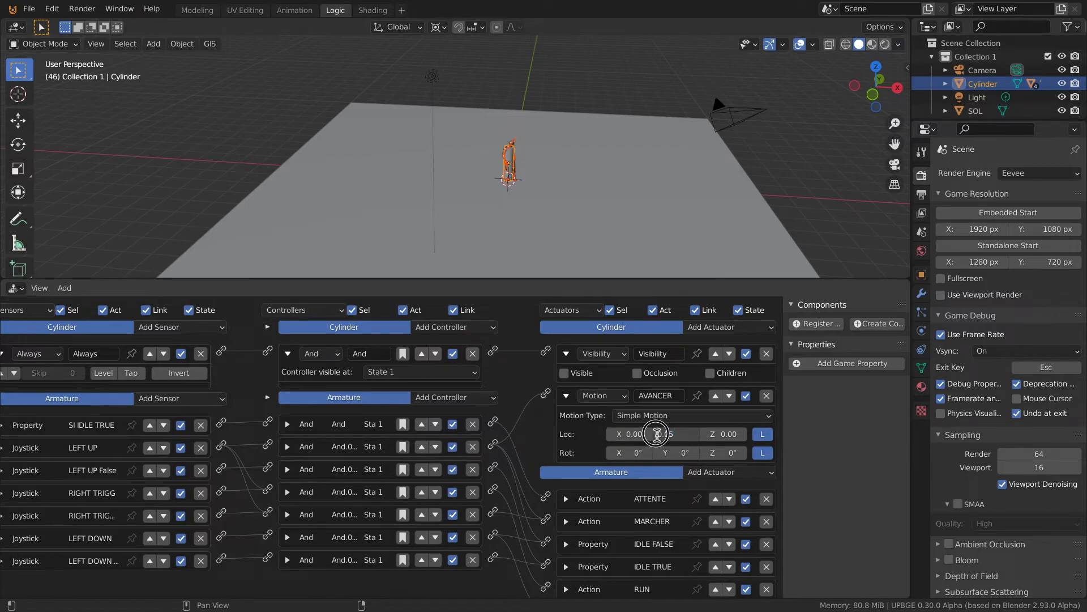
# - View the character from the side and run the game to check its forward walk, then end the game
pyautogui.moveTo(544, 172); pyautogui.dragTo(442, 175, button='middle')
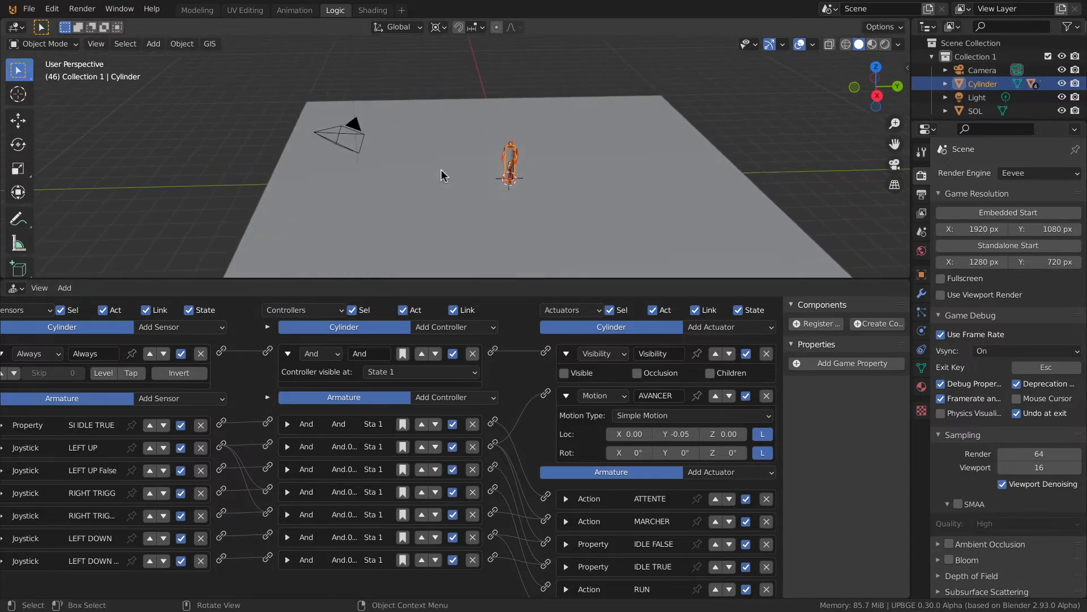
pyautogui.scroll(4, 485, 174)
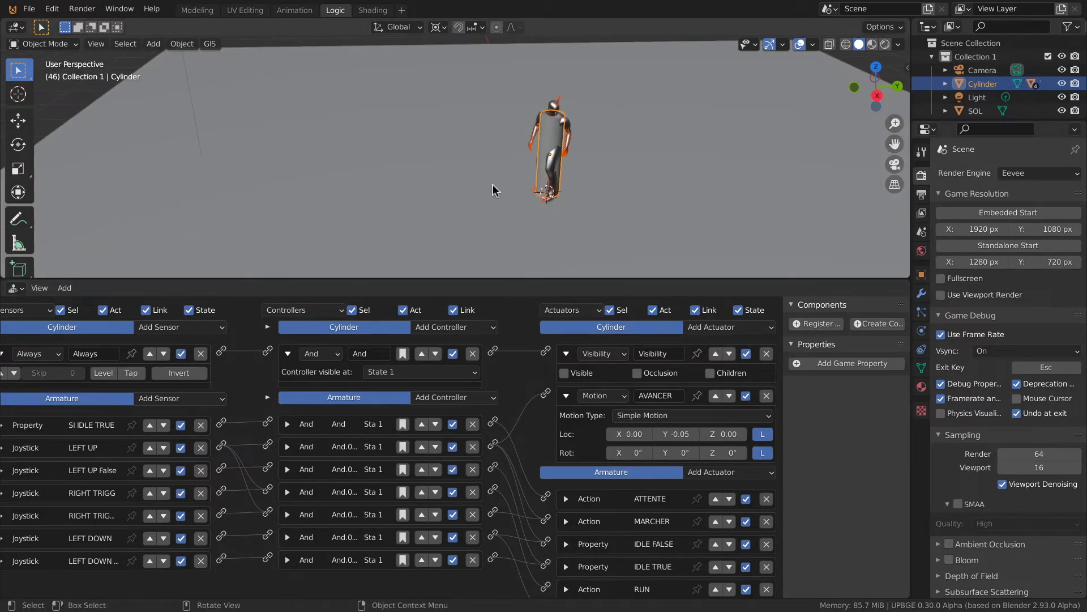
pyautogui.press('KP_3')
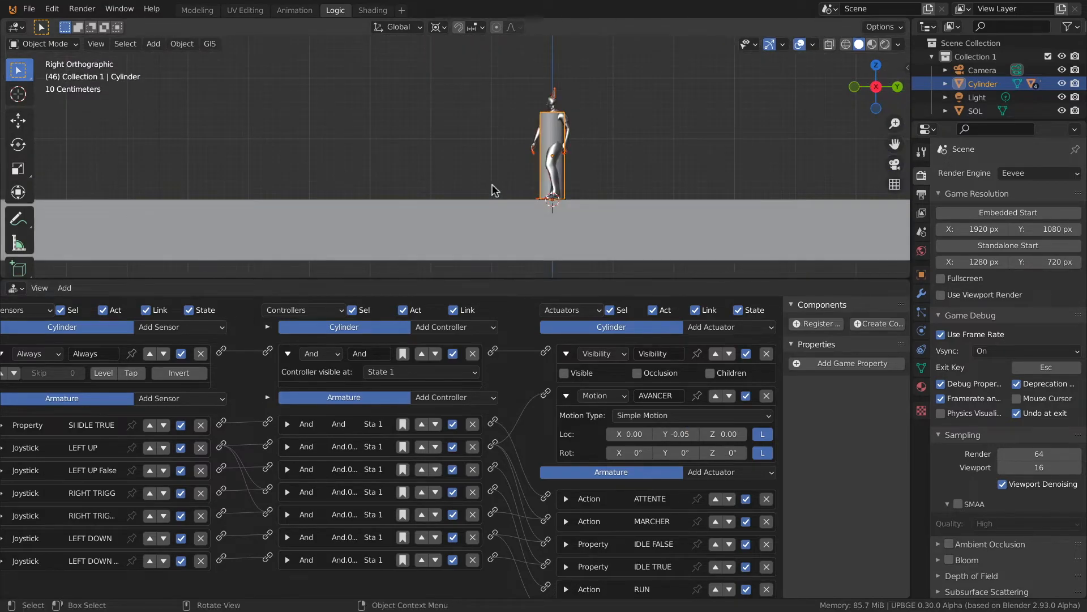
pyautogui.scroll(4, 558, 214)
pyautogui.scroll(-3, 557, 215)
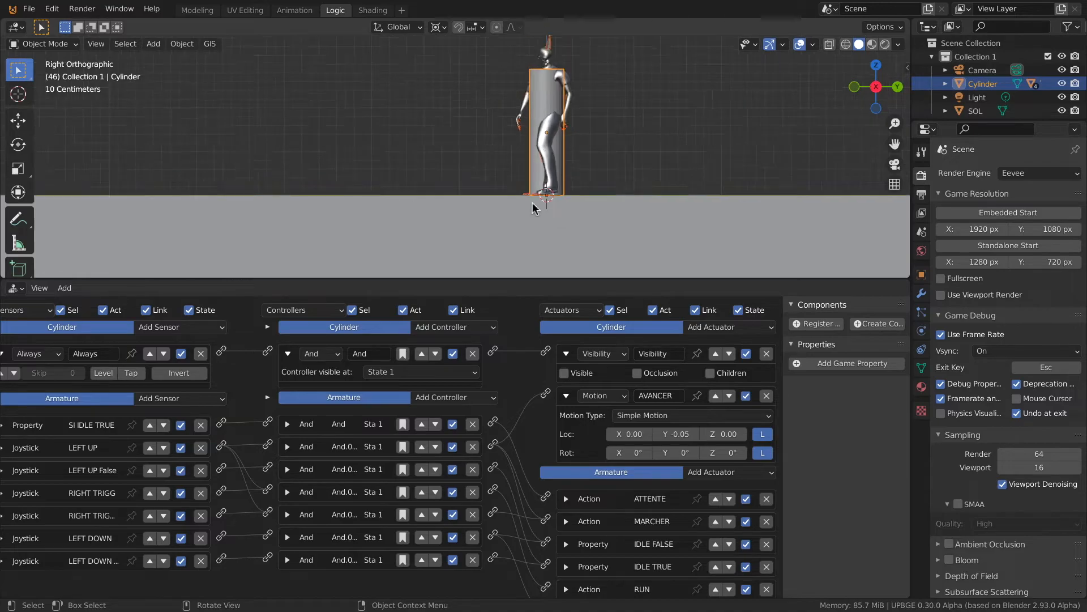
pyautogui.moveTo(561, 204); pyautogui.dragTo(568, 178, button='middle')
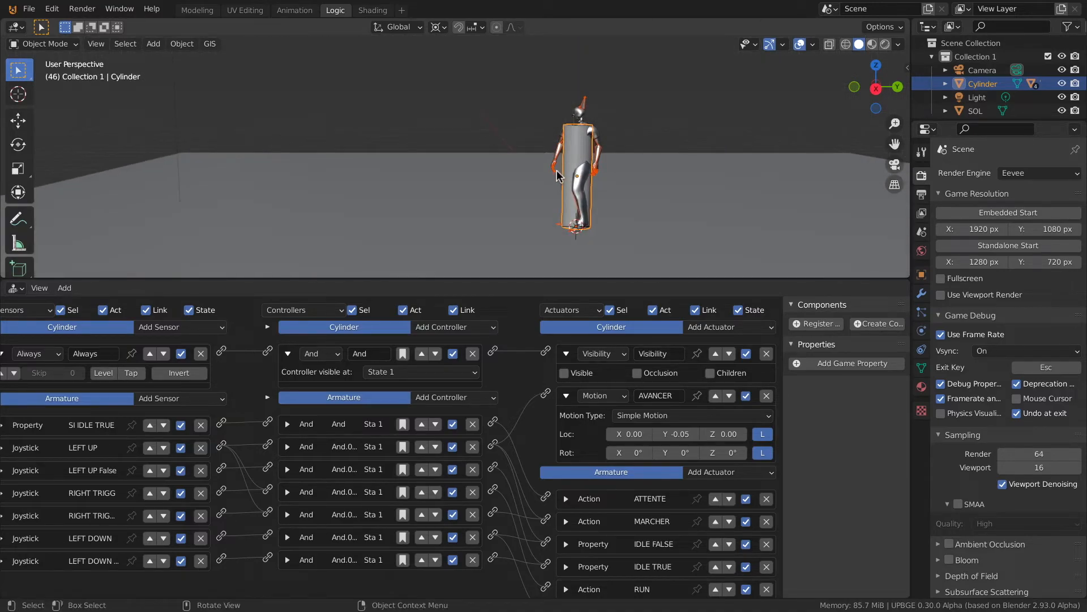
pyautogui.press('p')
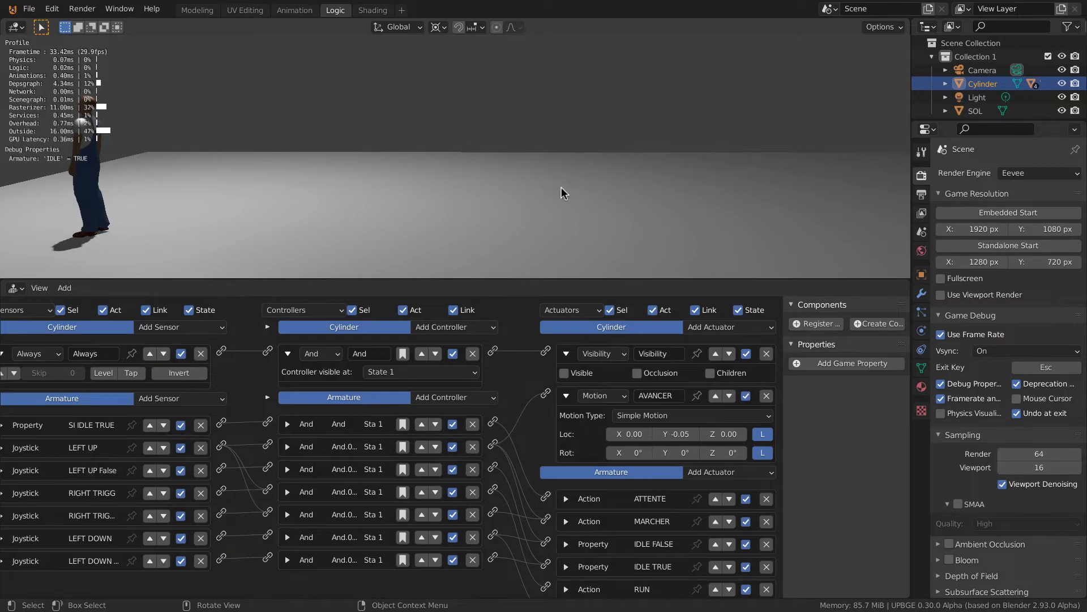
pyautogui.press('Escape')
# - Set the AVANCER motion's Y location to -0.06 and test the walk in the game
pyautogui.click(689, 435)
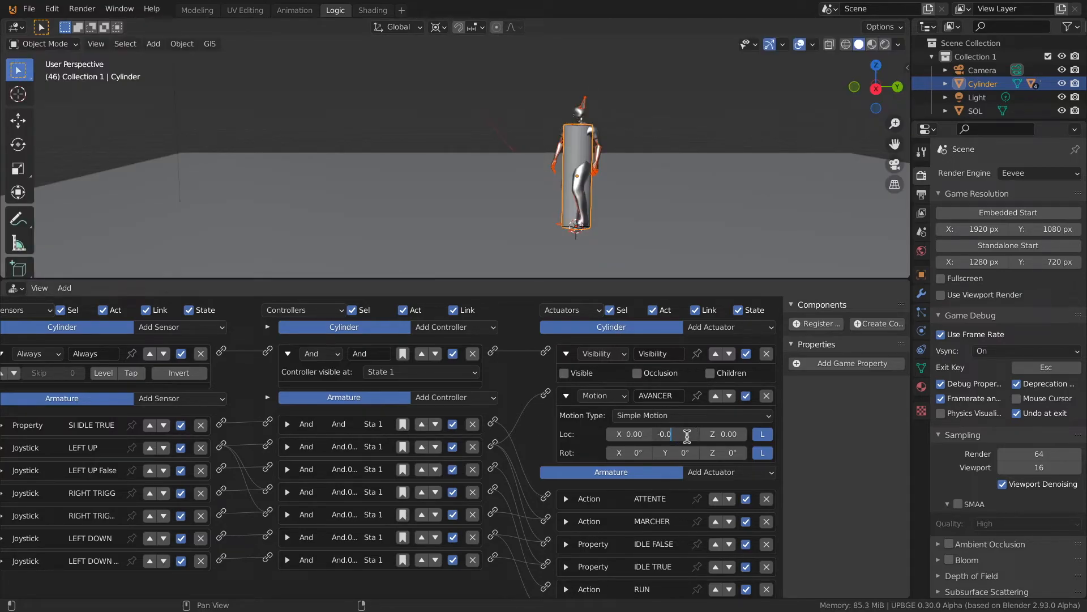
pyautogui.press('Return')
pyautogui.press('p')
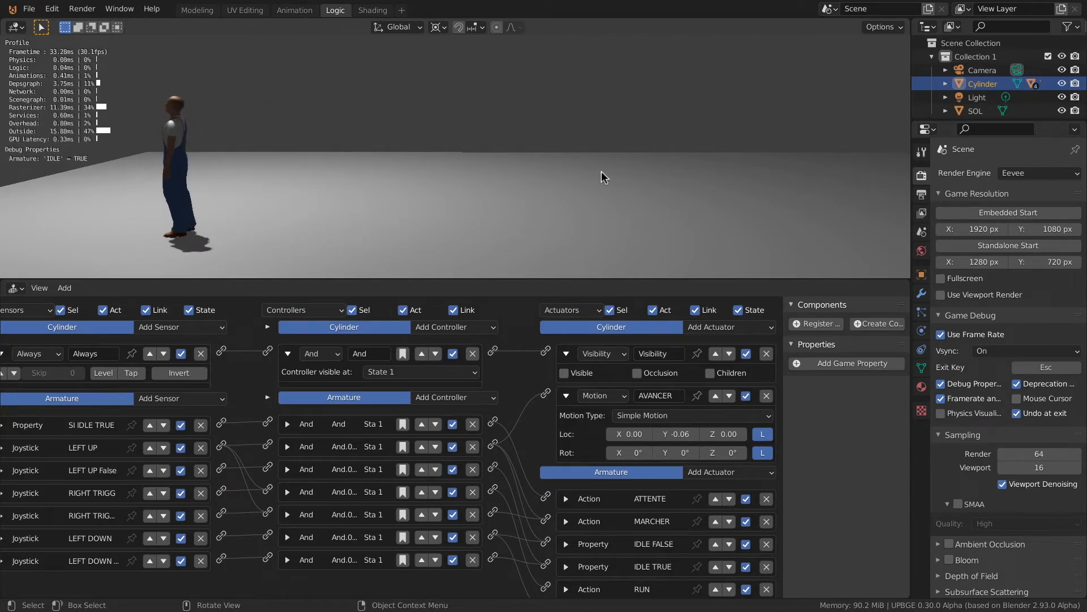
pyautogui.press('Escape')
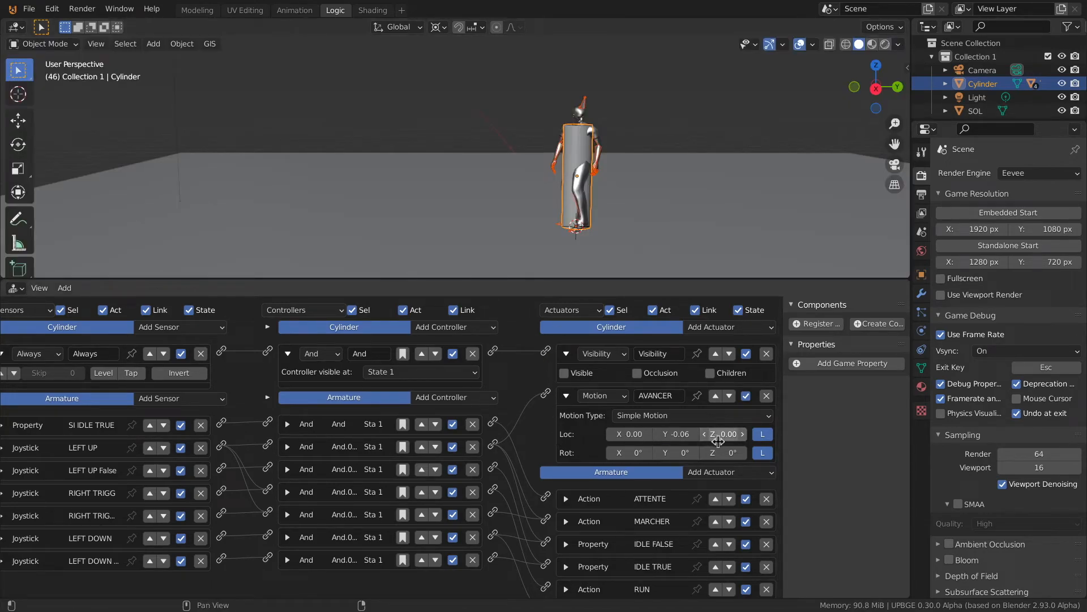
# - Add a Motion actuator named RUN to the Cylinder and link the And controller driven by RIGHT TRIGG to it
pyautogui.click(565, 354)
pyautogui.click(760, 326)
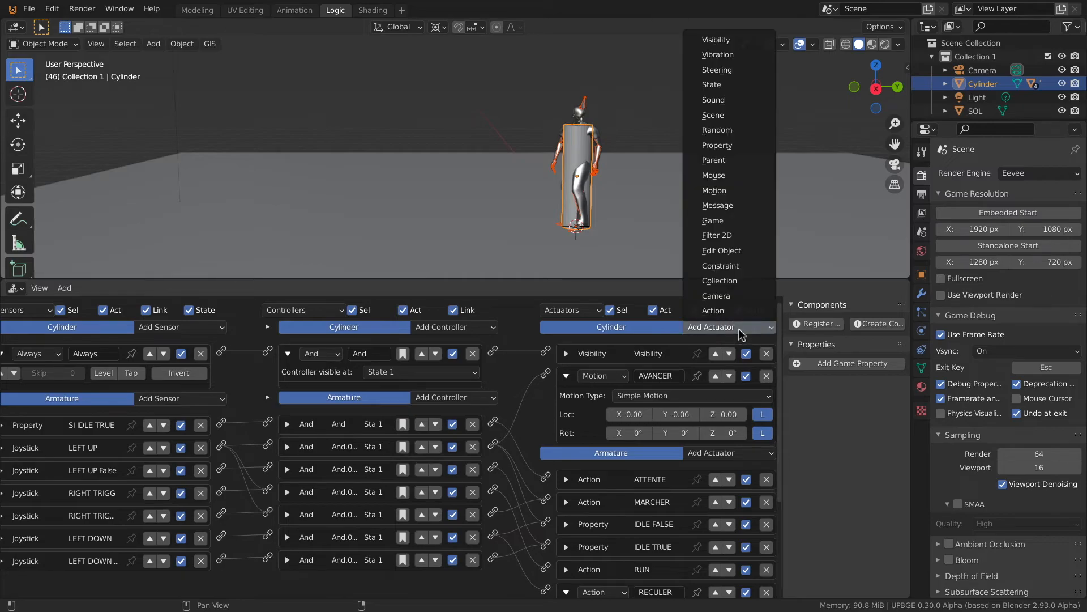
pyautogui.click(716, 191)
pyautogui.click(655, 455)
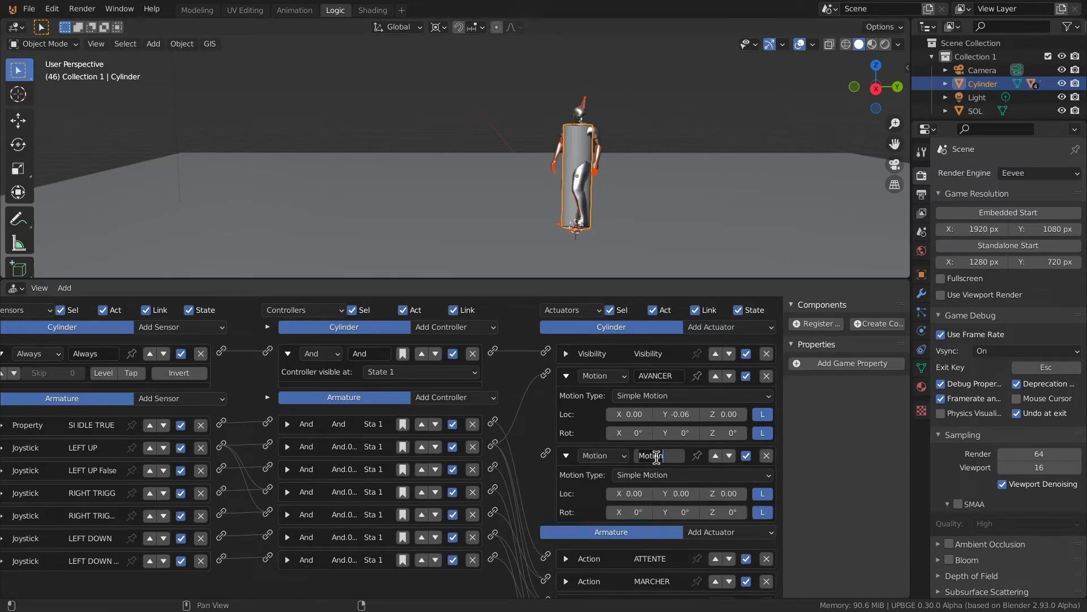
pyautogui.write('RUN')
pyautogui.press('Return')
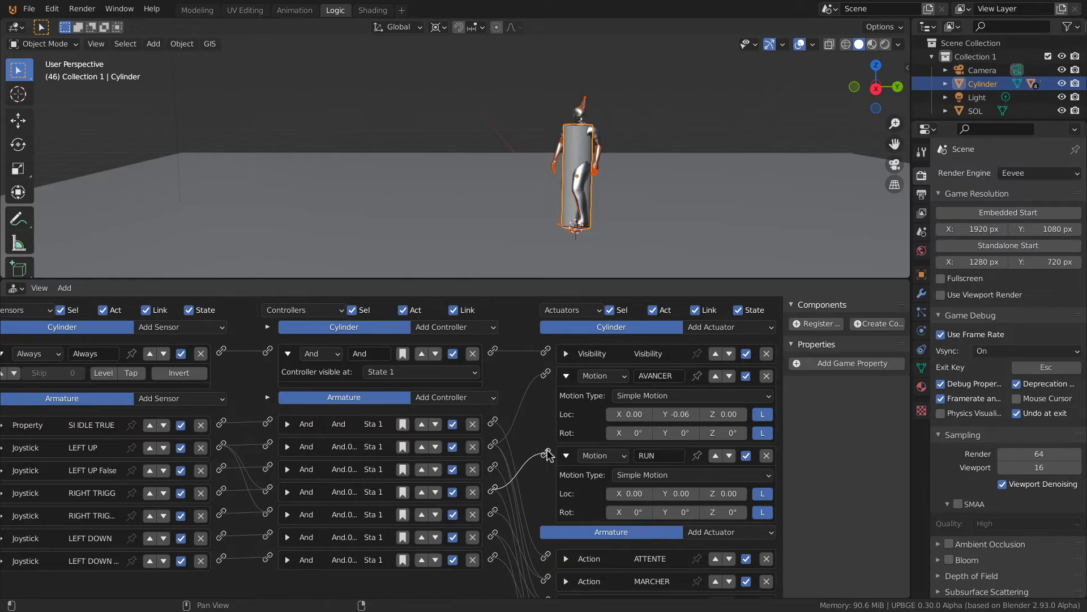
# - Set the RUN motion's Y location to -0.12 and test the run in the game, then end the game
pyautogui.click(692, 499)
pyautogui.press('BackSpace')
pyautogui.moveTo(481, 198); pyautogui.dragTo(474, 168, button='middle')
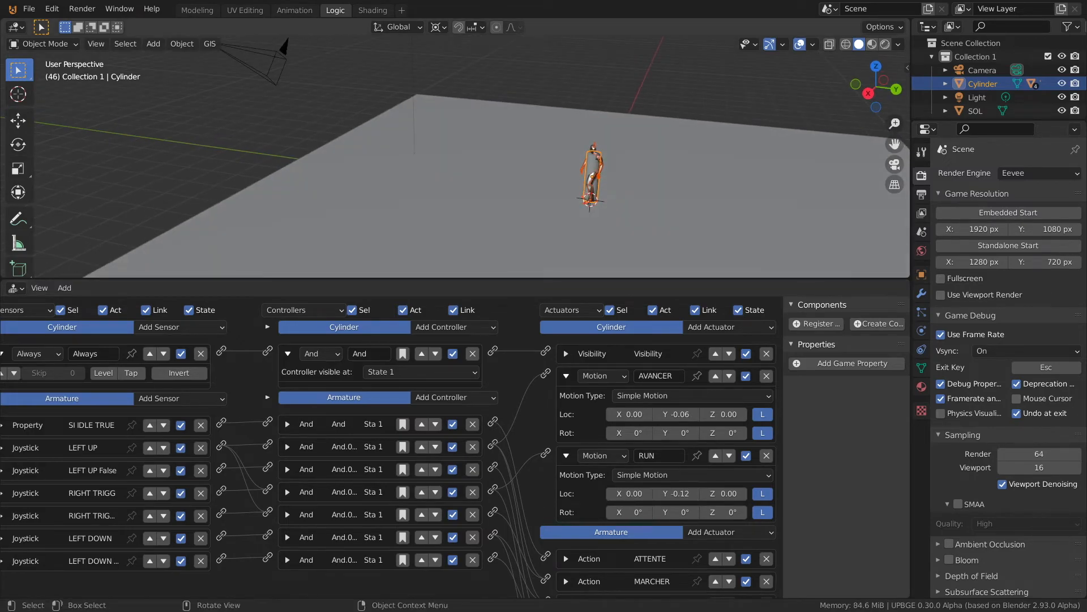
pyautogui.press('p')
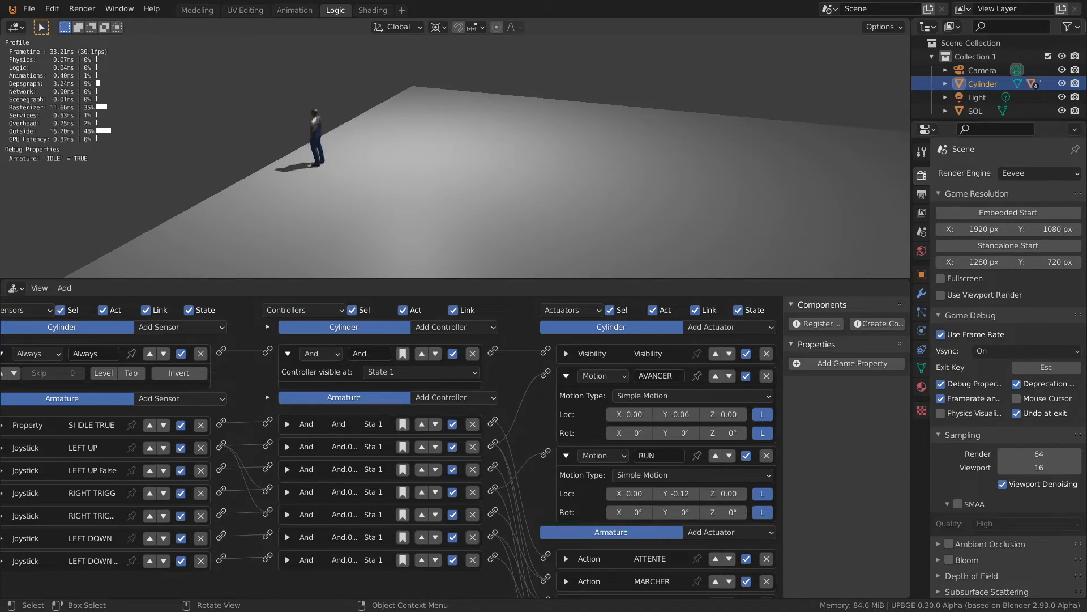
pyautogui.press('Escape')
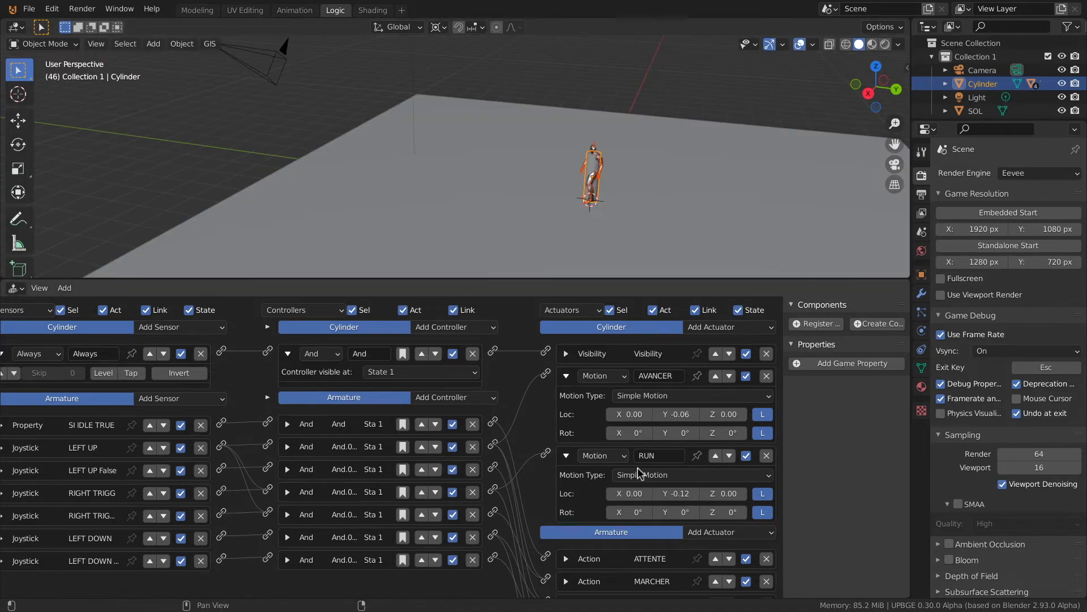
# - Set the RUN motion's Y location to -0.10
pyautogui.click(685, 494)
pyautogui.click(686, 494)
pyautogui.write('5')
pyautogui.press('Return')
# - Scale the SOL ground along the Y axis to make it longer
pyautogui.click(409, 165)
pyautogui.scroll(-3, 406, 166)
pyautogui.press('s')
pyautogui.press('y')
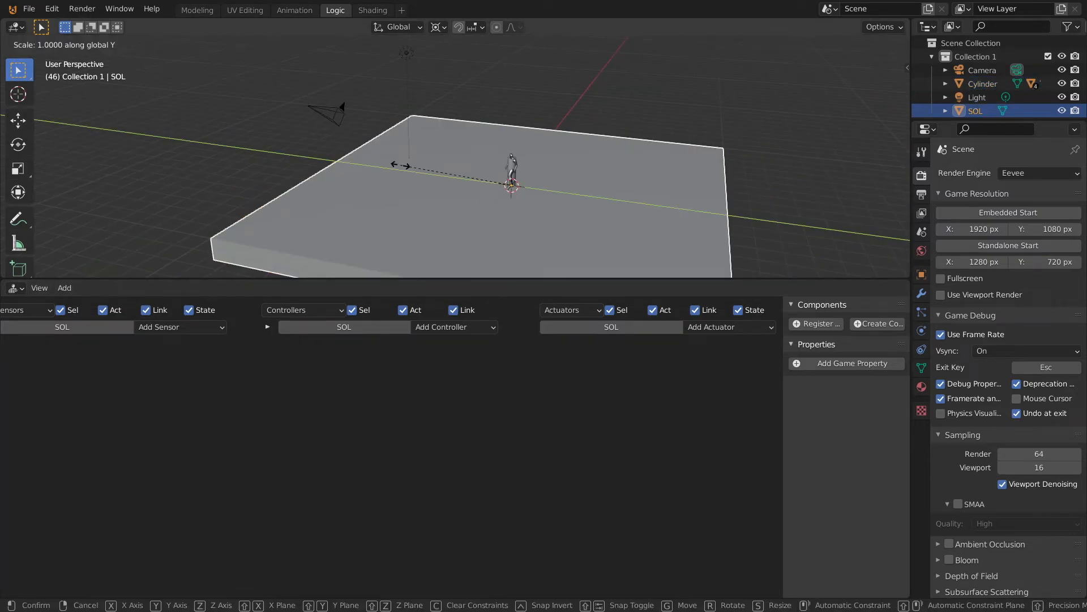
pyautogui.click(393, 156)
# - View the scene from the side and run the game to check walking and running on the longer ground, then end the game
pyautogui.scroll(3, 430, 182)
pyautogui.press('KP_3')
pyautogui.moveTo(561, 158); pyautogui.dragTo(570, 169, button='middle')
pyautogui.press('p')
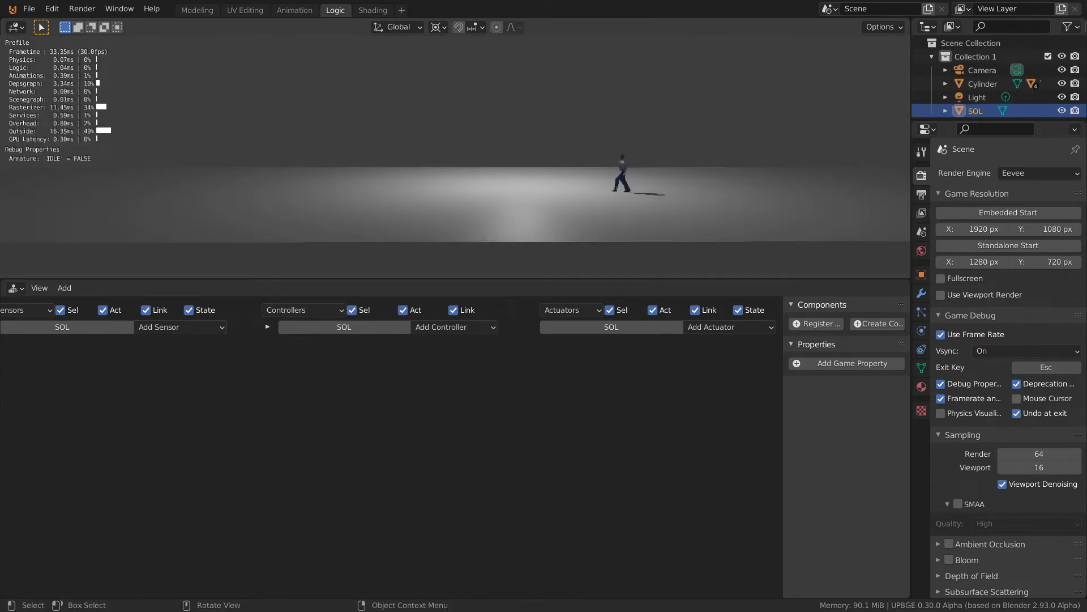
pyautogui.press('shift')
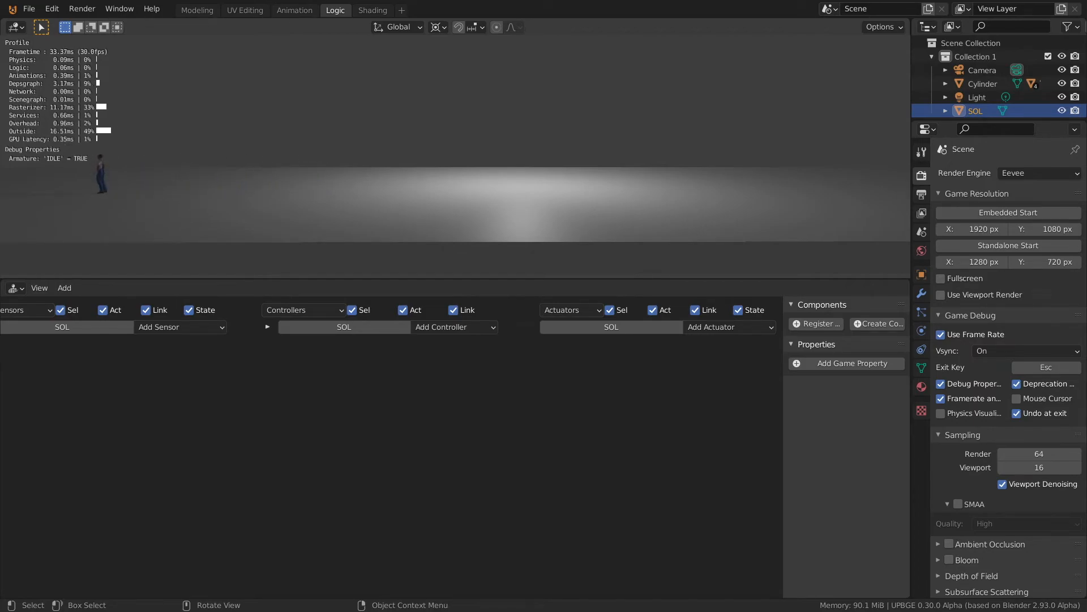
pyautogui.press('Escape')
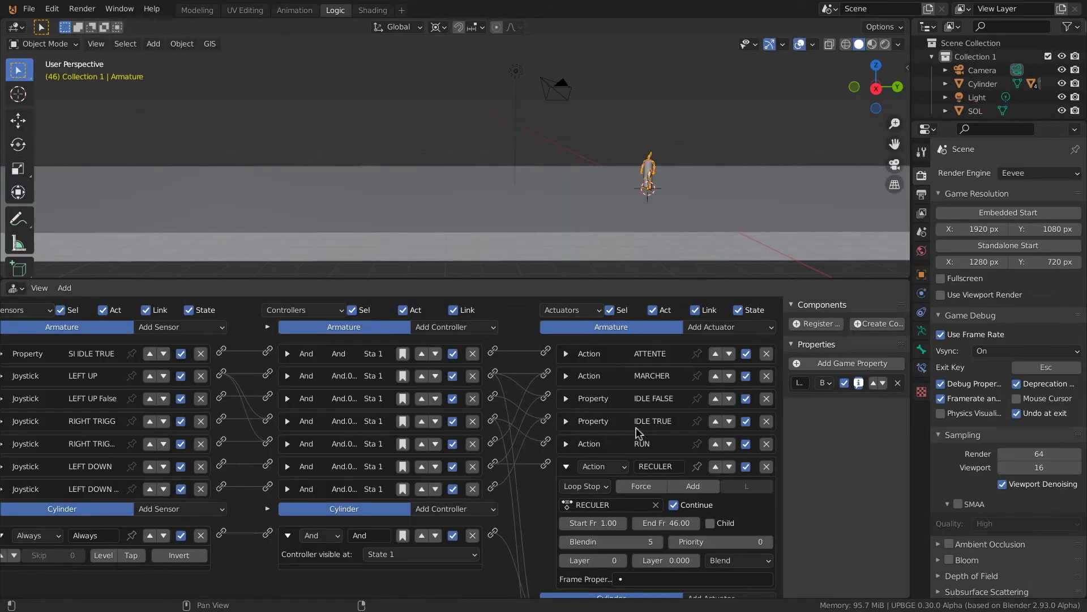
# - Collapse the Cylinder's AVANCER and RUN actuators and add another Motion actuator named RECULER
pyautogui.scroll(5, 650, 146)
pyautogui.click(647, 238)
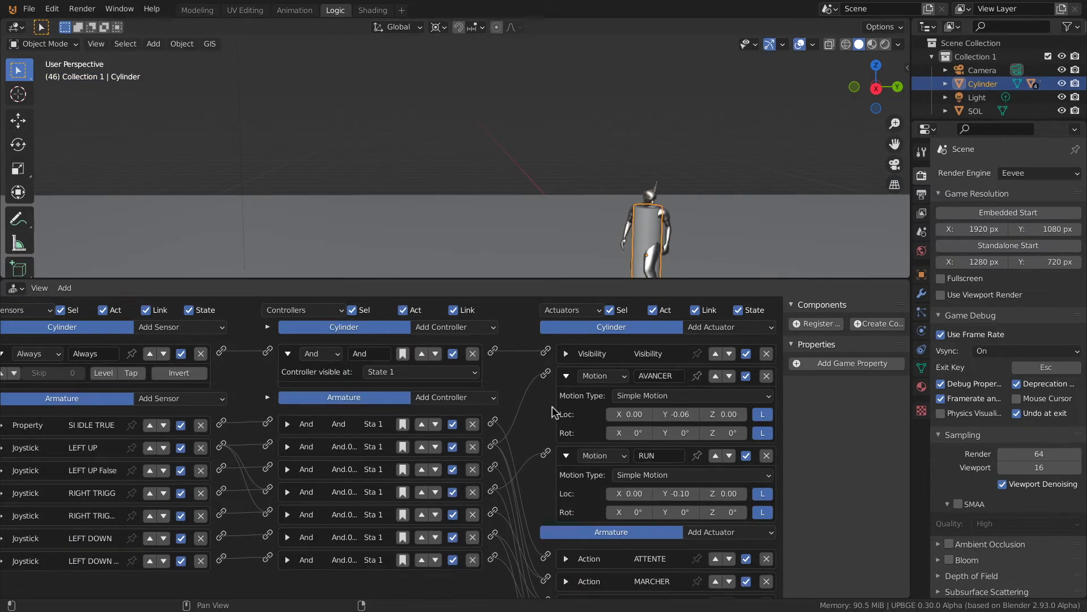
pyautogui.click(565, 377)
pyautogui.click(566, 399)
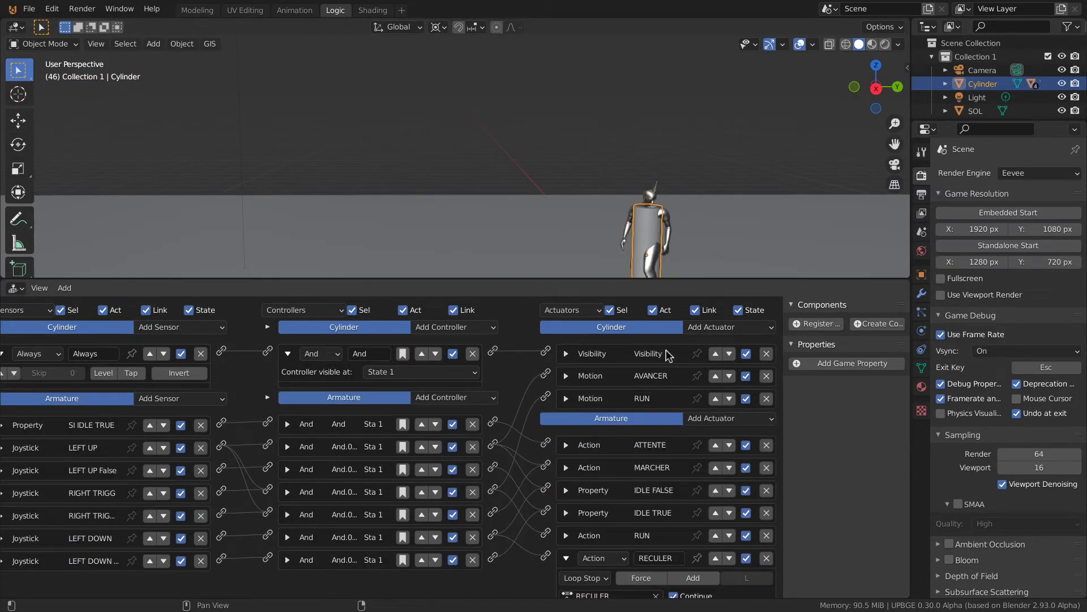
pyautogui.click(735, 329)
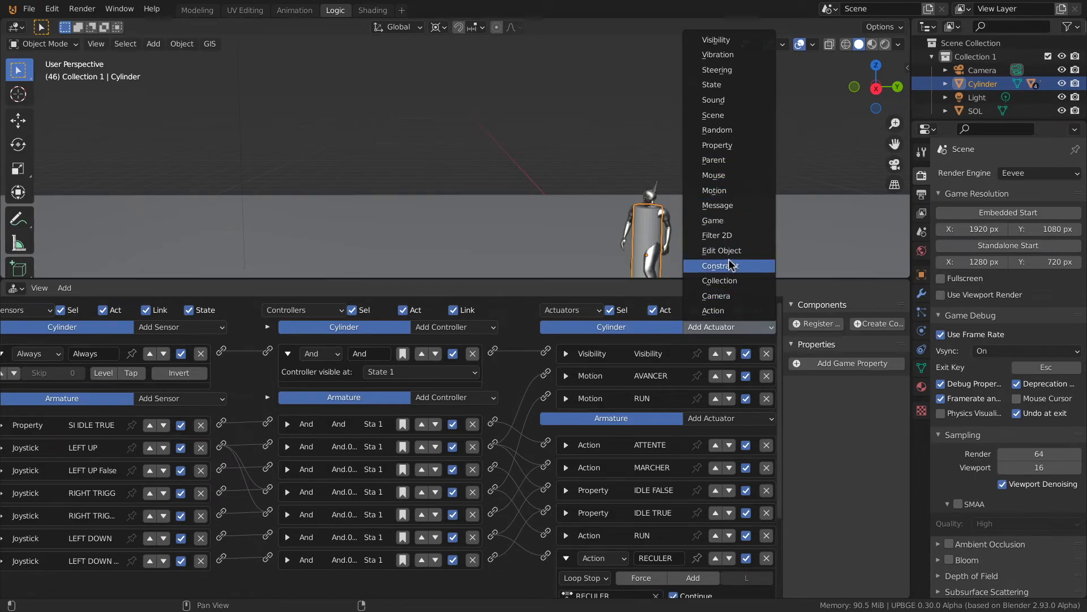
pyautogui.click(718, 191)
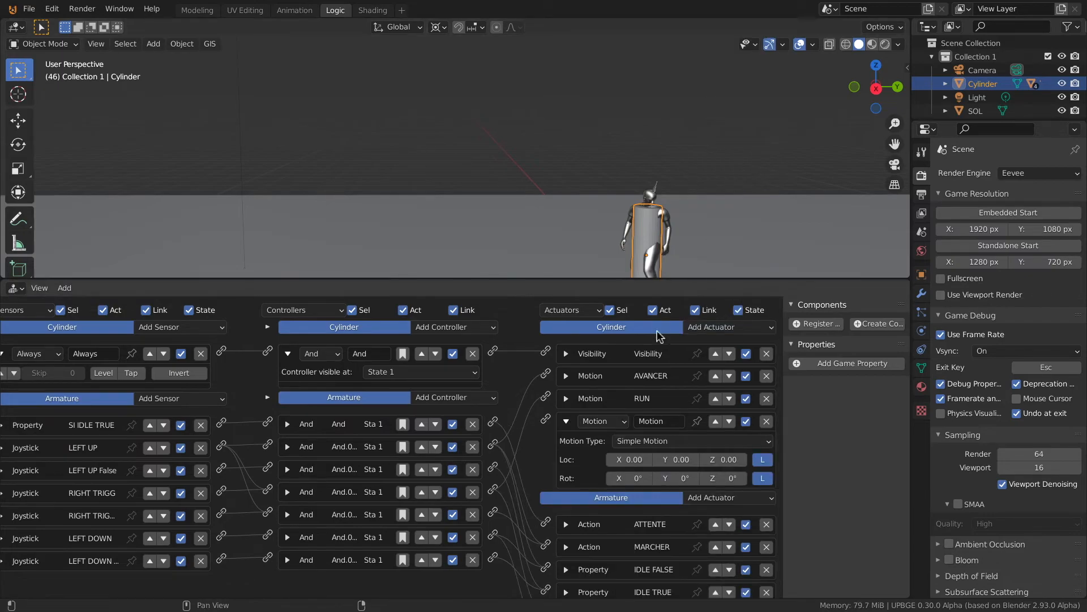
pyautogui.click(658, 420)
pyautogui.write('REC')
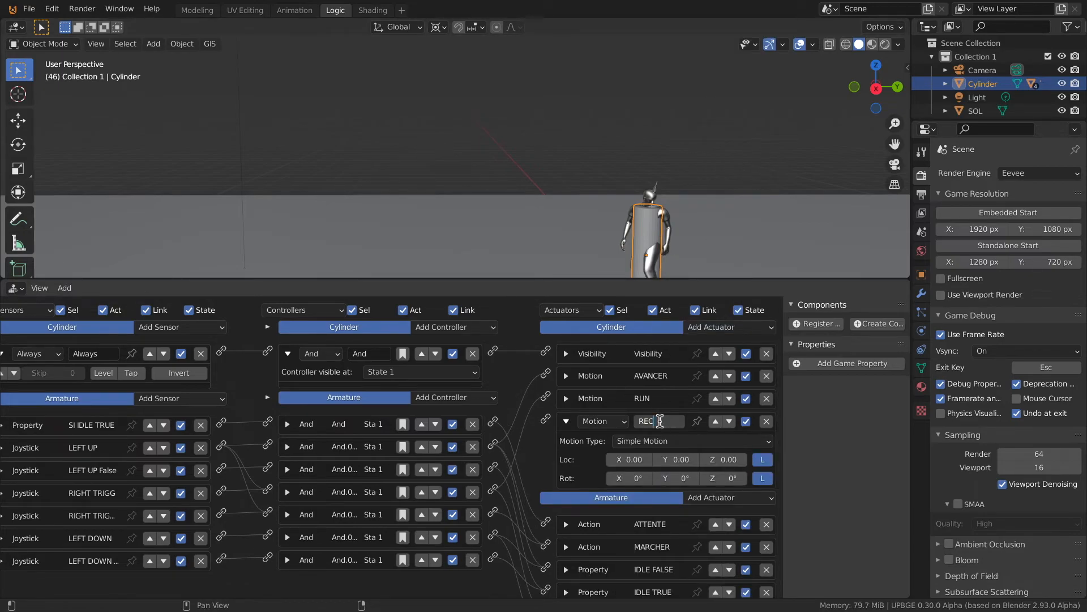
pyautogui.write('ULER')
pyautogui.press('Return')
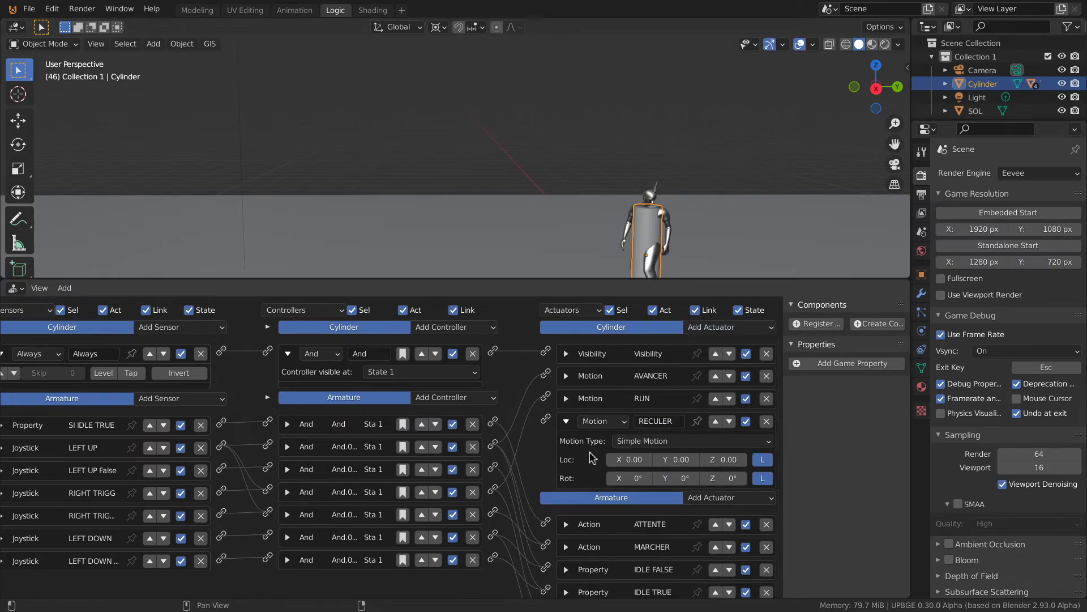
# - Set the RECULER motion's Y location to 0.03 and link the And controller driven by LEFT DOWN to it
pyautogui.click(687, 461)
pyautogui.write('0.0')
pyautogui.press('Return')
pyautogui.scroll(-3, 558, 152)
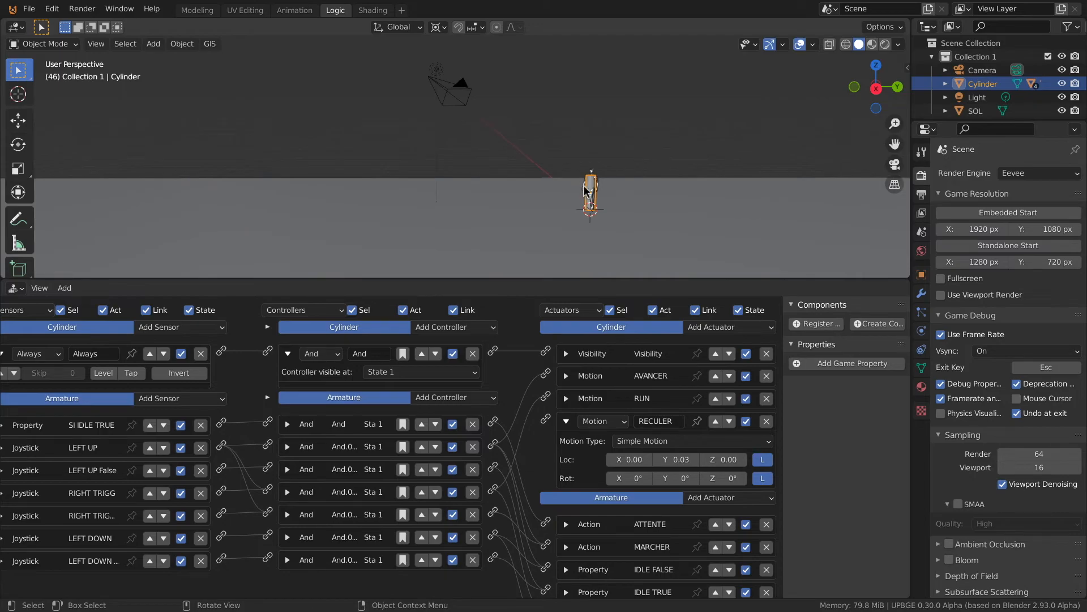
pyautogui.moveTo(586, 191); pyautogui.dragTo(527, 215, button='middle')
pyautogui.scroll(4, 526, 216)
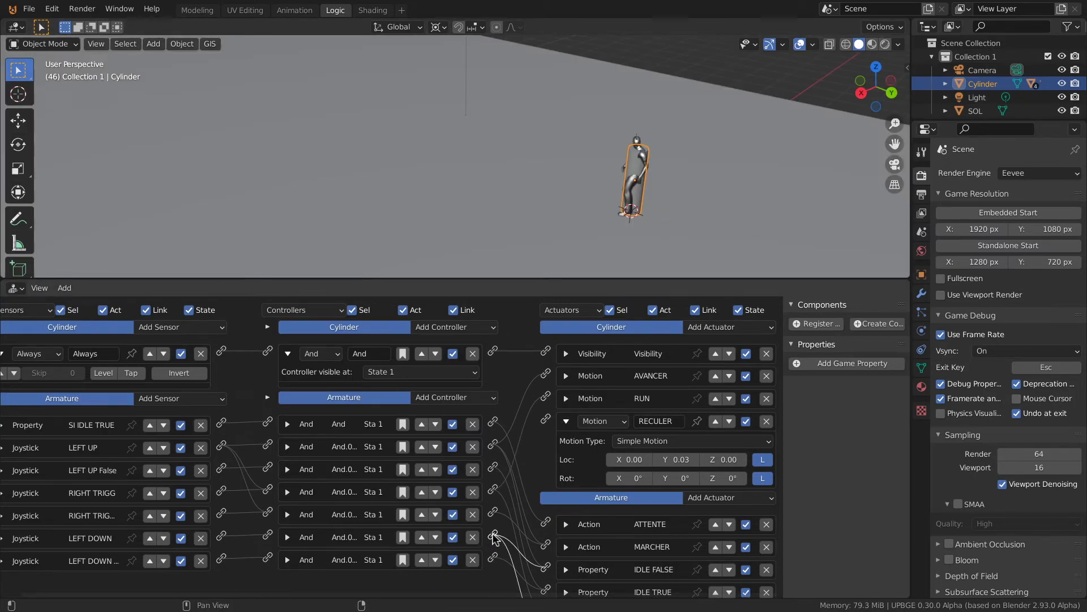
# - Run the game in the Modeling workspace to check the character's running and backward walking, then end the game
pyautogui.click(197, 10)
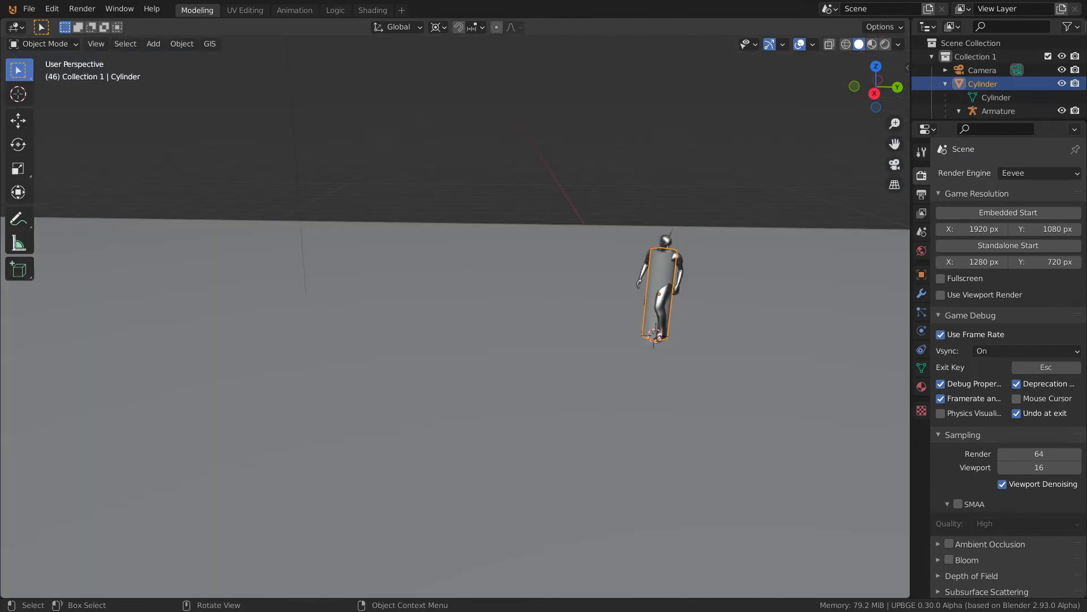
pyautogui.press('p')
pyautogui.press('Left')
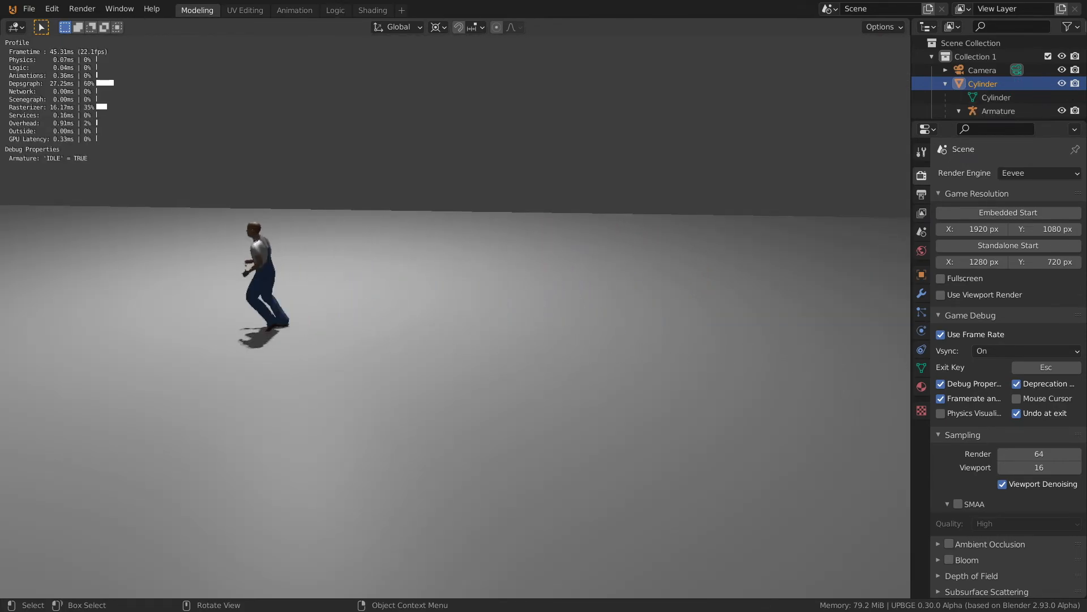
pyautogui.press('Right')
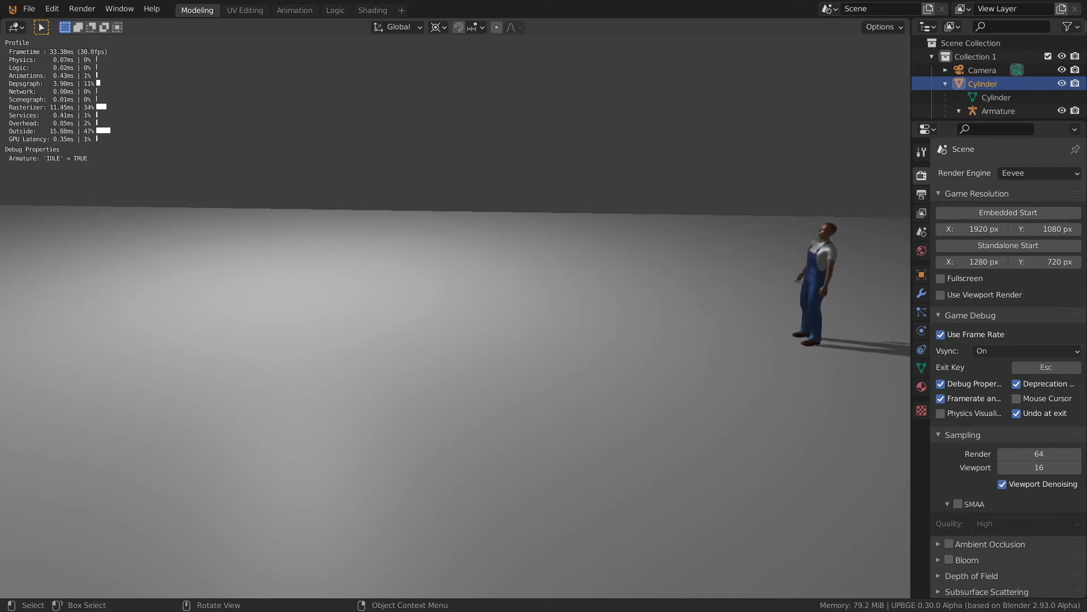
pyautogui.press('Escape')
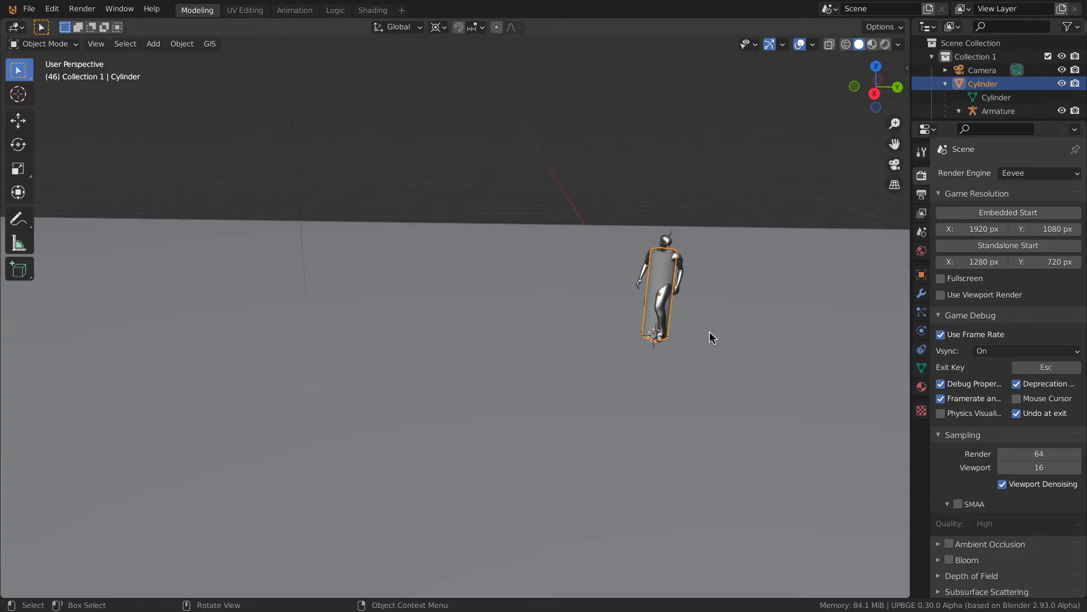
# - Adjust the RECULER motion's Y location to 0.04 in the Logic workspace, testing the backward speed in the game
pyautogui.click(341, 12)
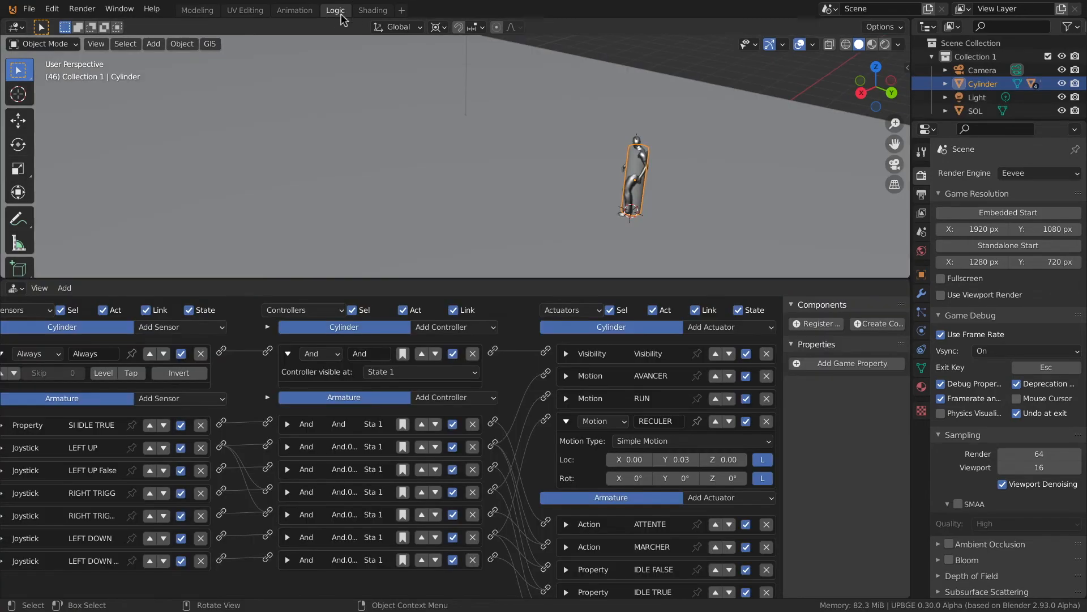
pyautogui.click(686, 460)
pyautogui.click(687, 462)
pyautogui.press('BackSpace')
pyautogui.press('Return')
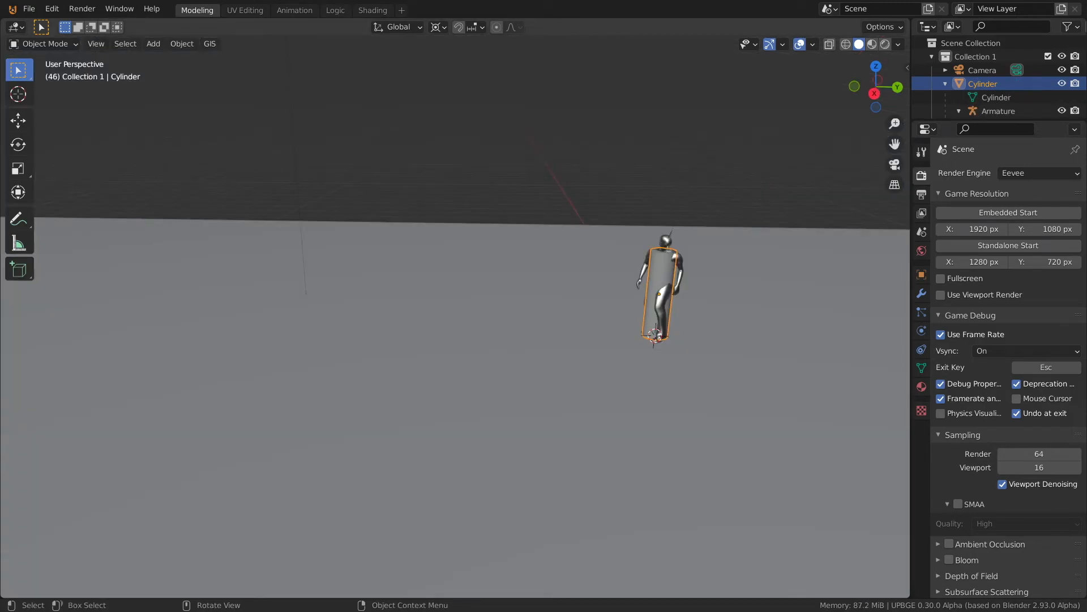
pyautogui.press('p')
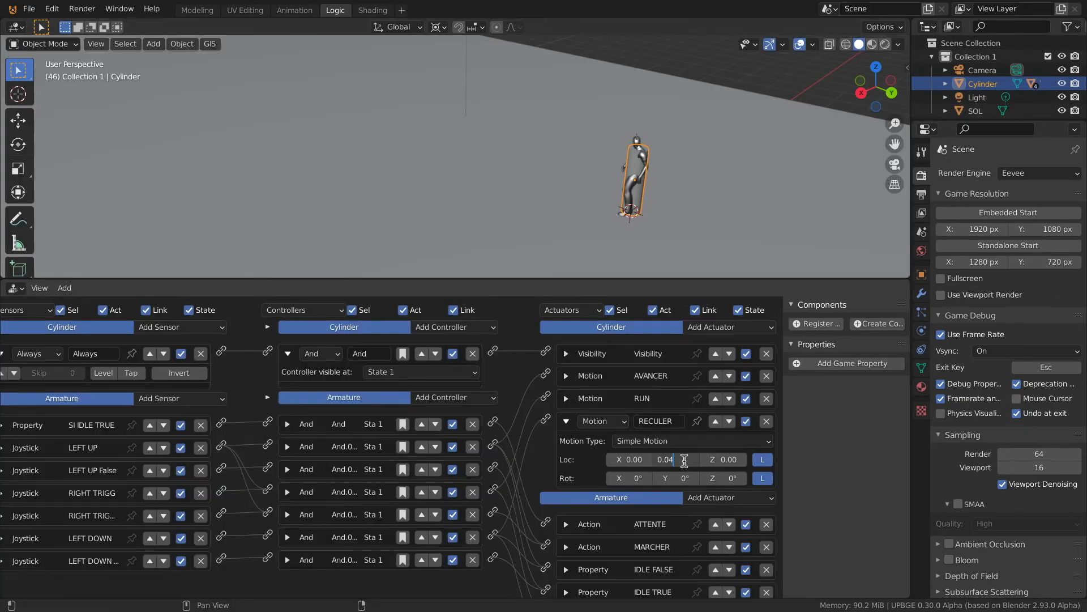
pyautogui.press('Return')
# - Run the game in the Modeling workspace and move the character forward and backward to check all its animations and speeds
pyautogui.click(195, 11)
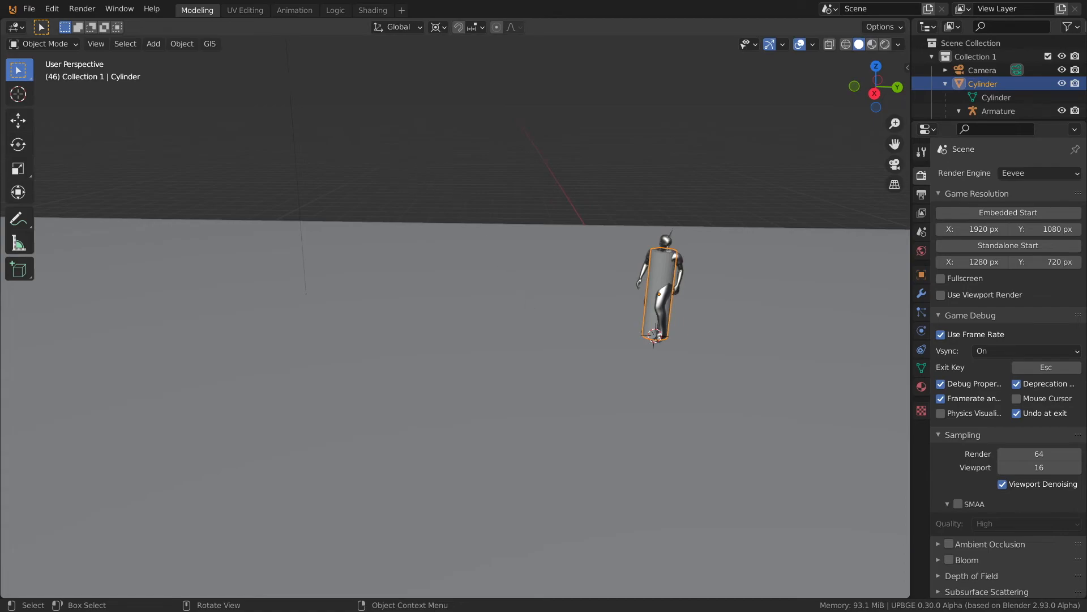
pyautogui.press('p')
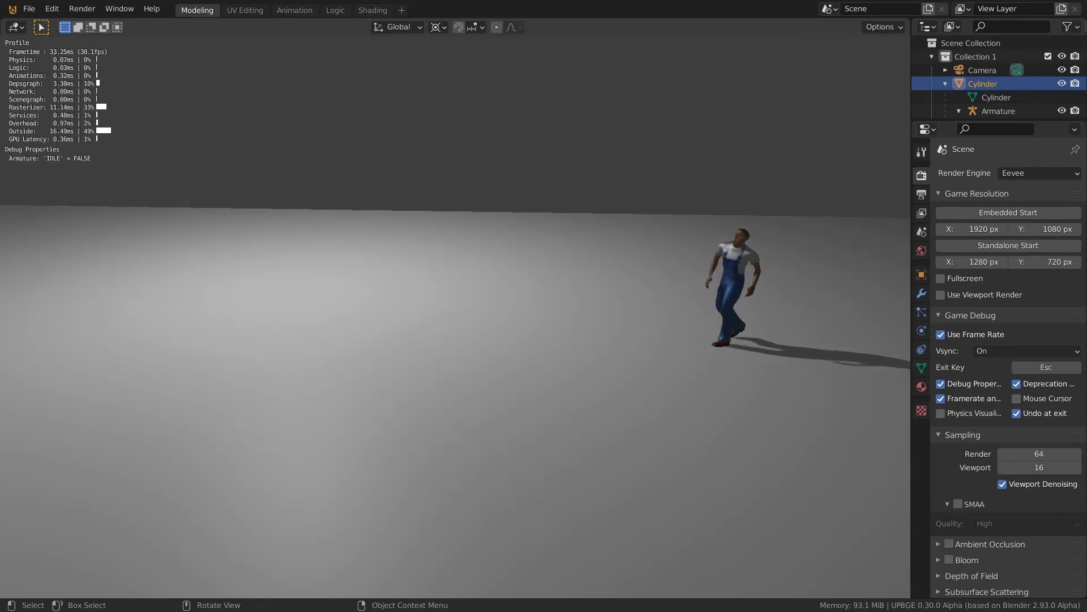
pyautogui.press('d')
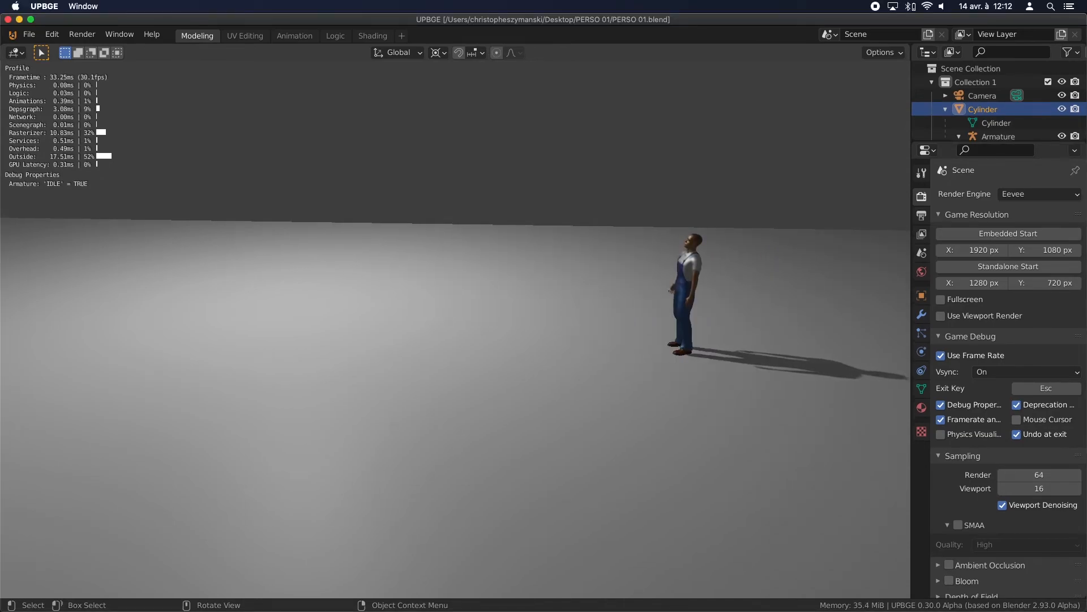
pyautogui.press('Up')
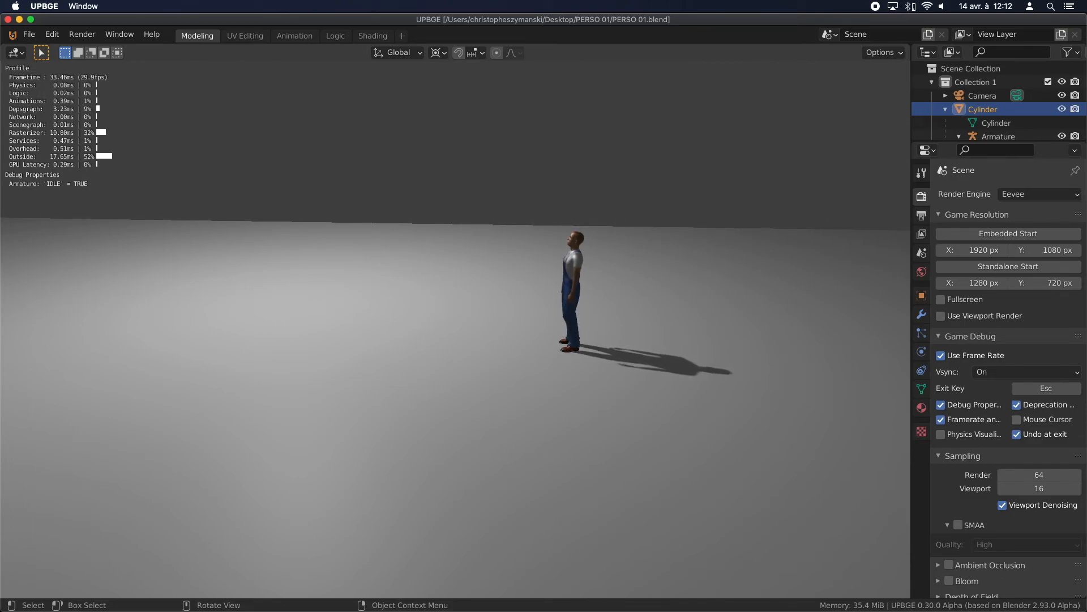
pyautogui.press('w')
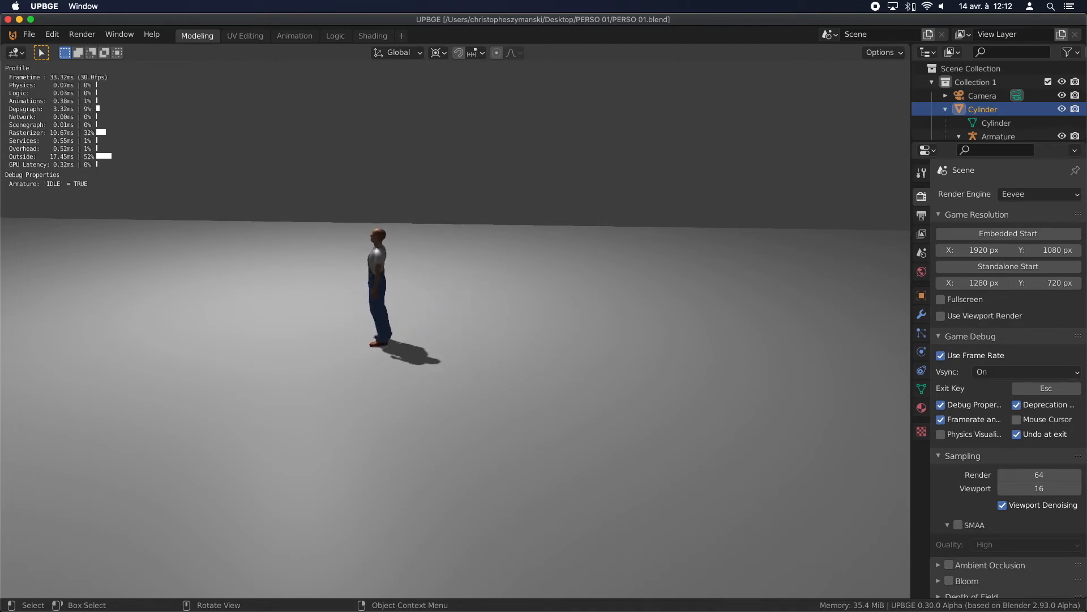
pyautogui.press('Up')
pyautogui.press('Up')
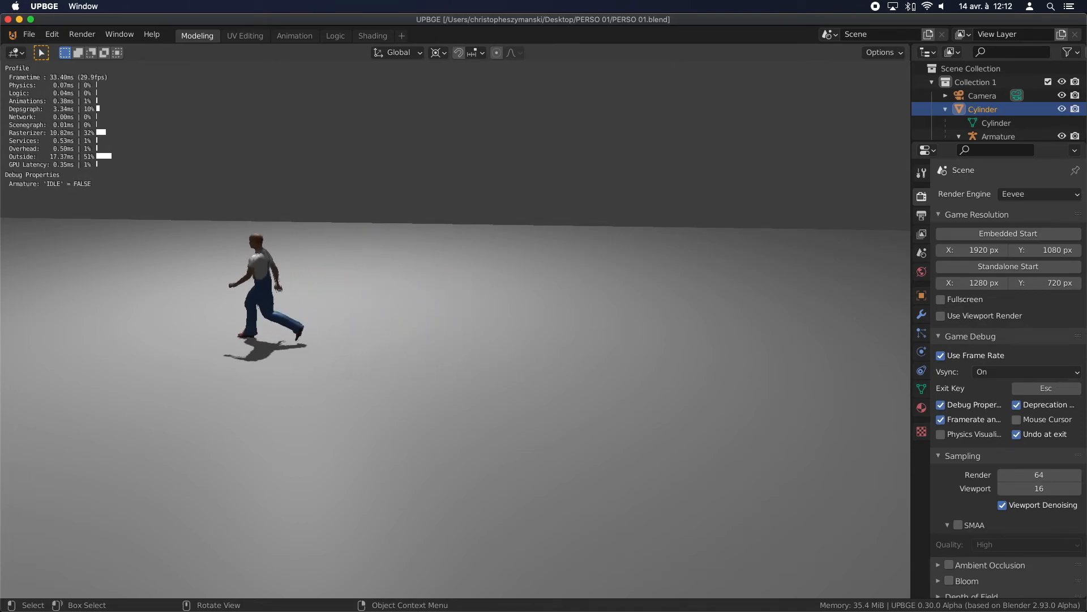
pyautogui.press('Down')
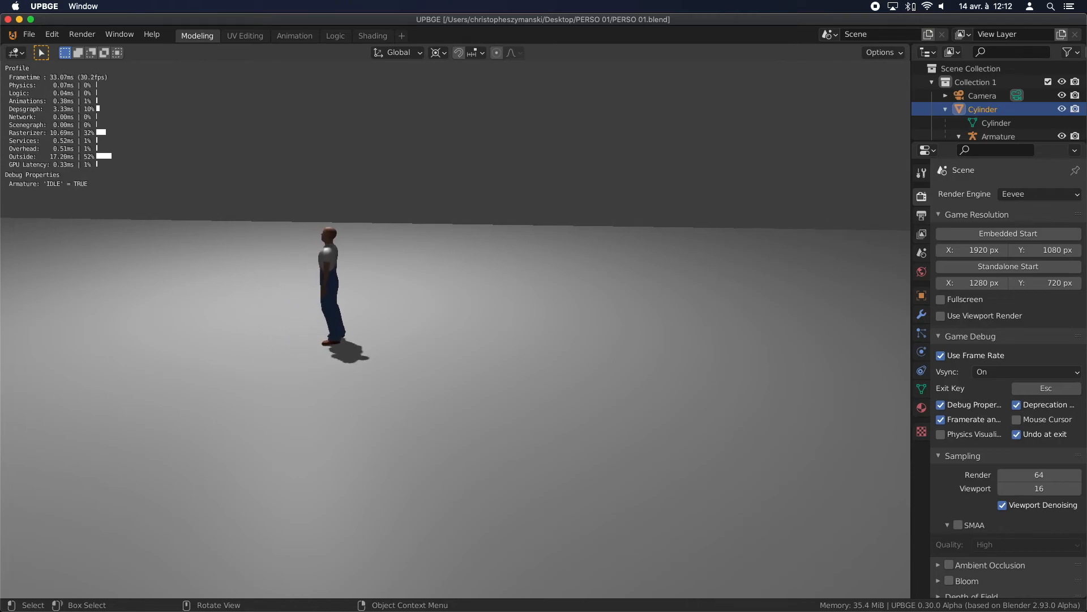
pyautogui.press('Down')
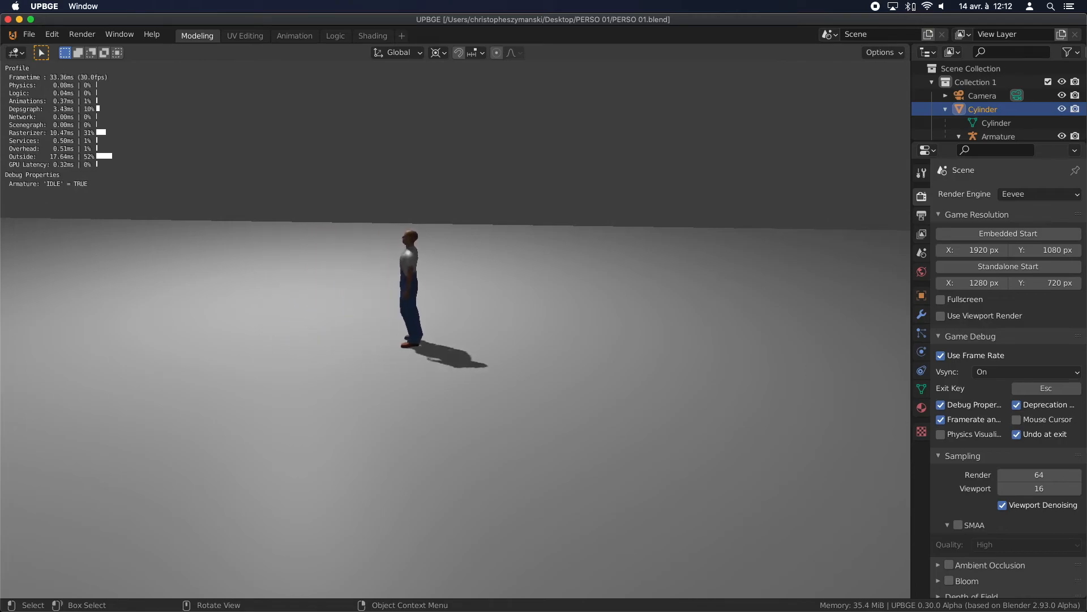
pyautogui.press('Down')
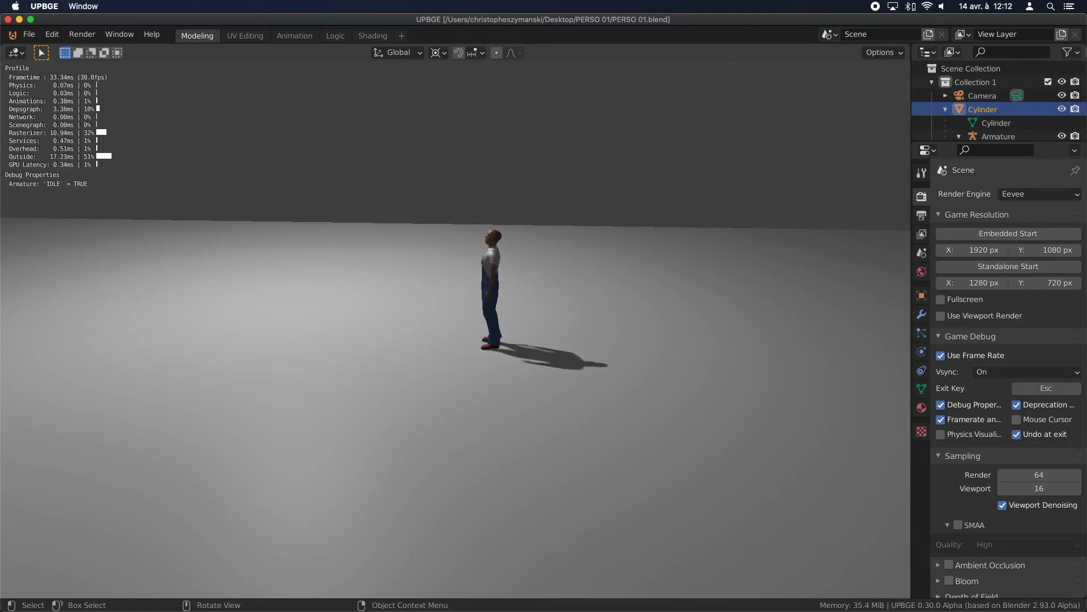
pyautogui.press('Down')
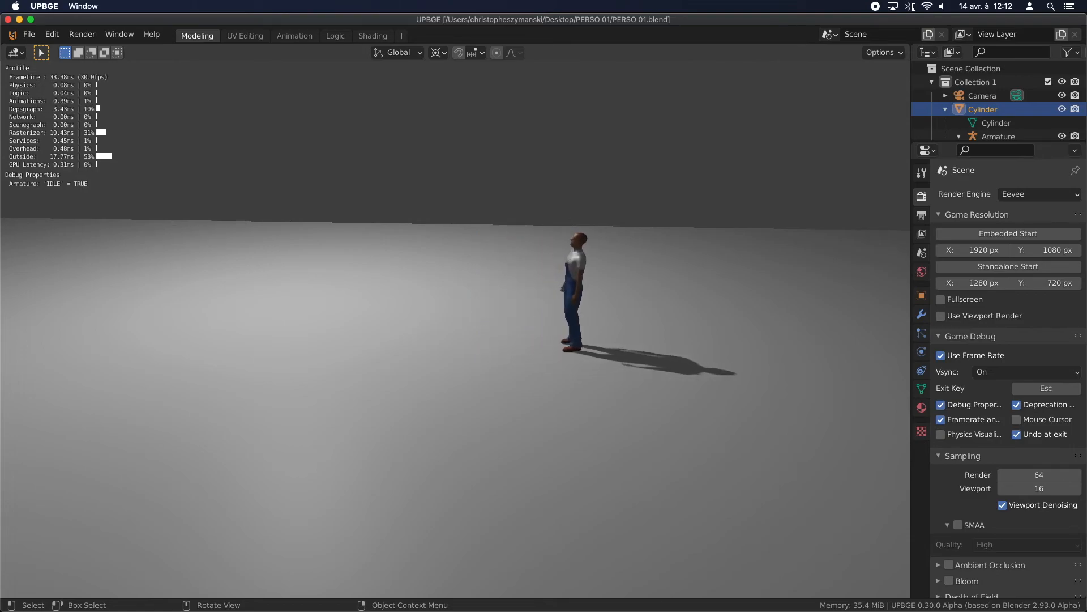
# - Move the character backward and forward again in the running game to review its motion, and end the game
pyautogui.press('Down')
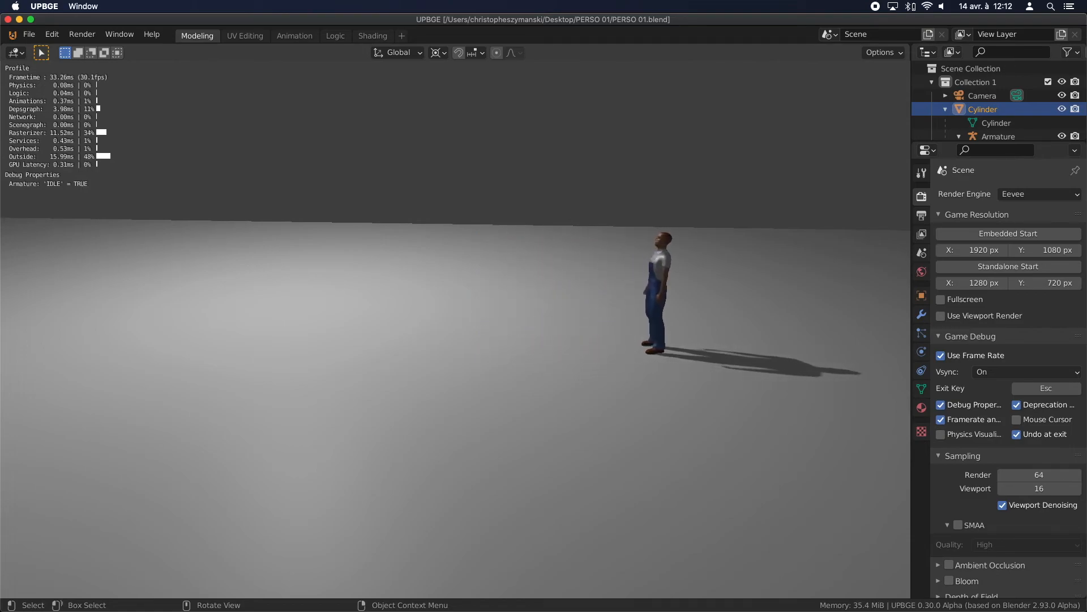
pyautogui.press('Down')
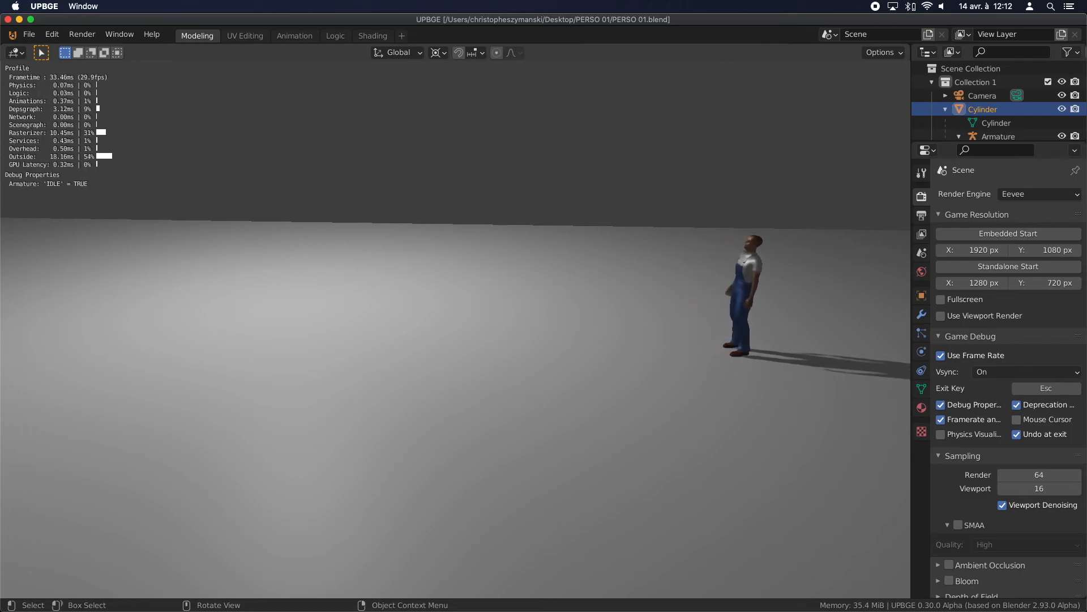
pyautogui.press('Up')
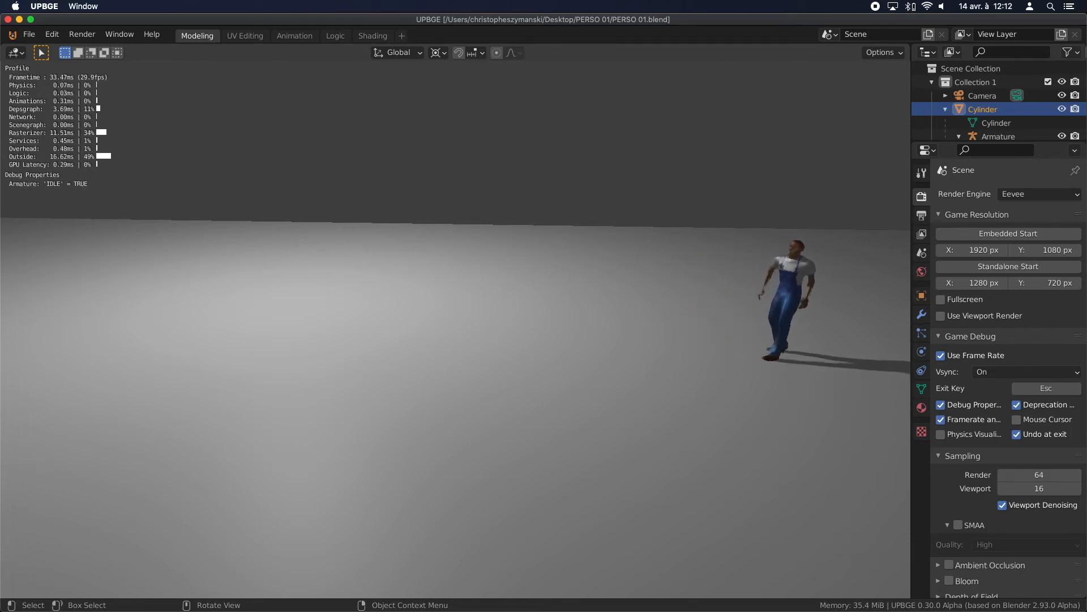
pyautogui.press('Up')
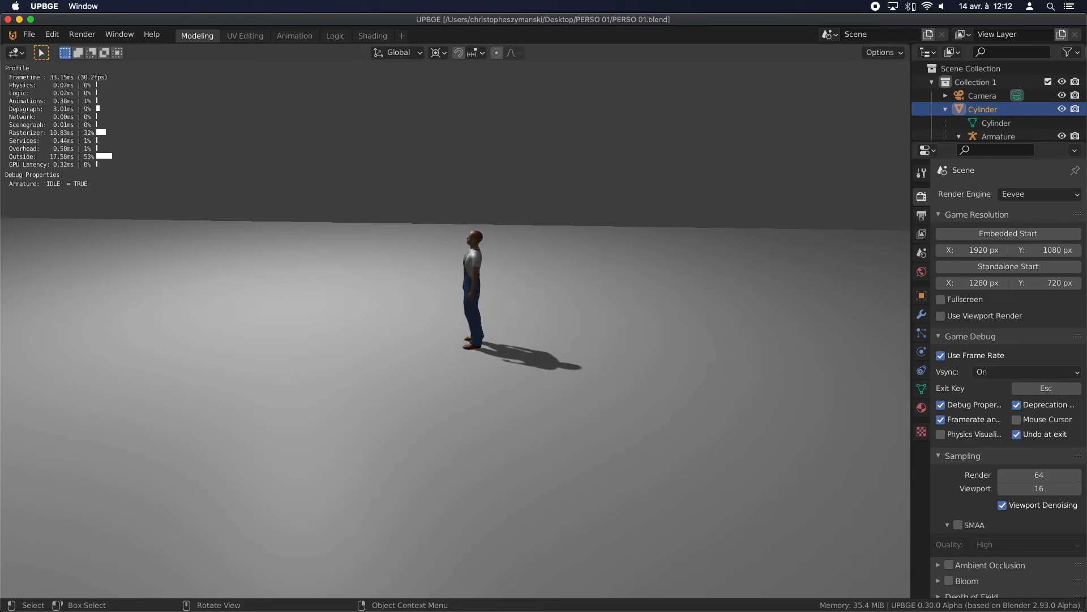
pyautogui.press('Escape')
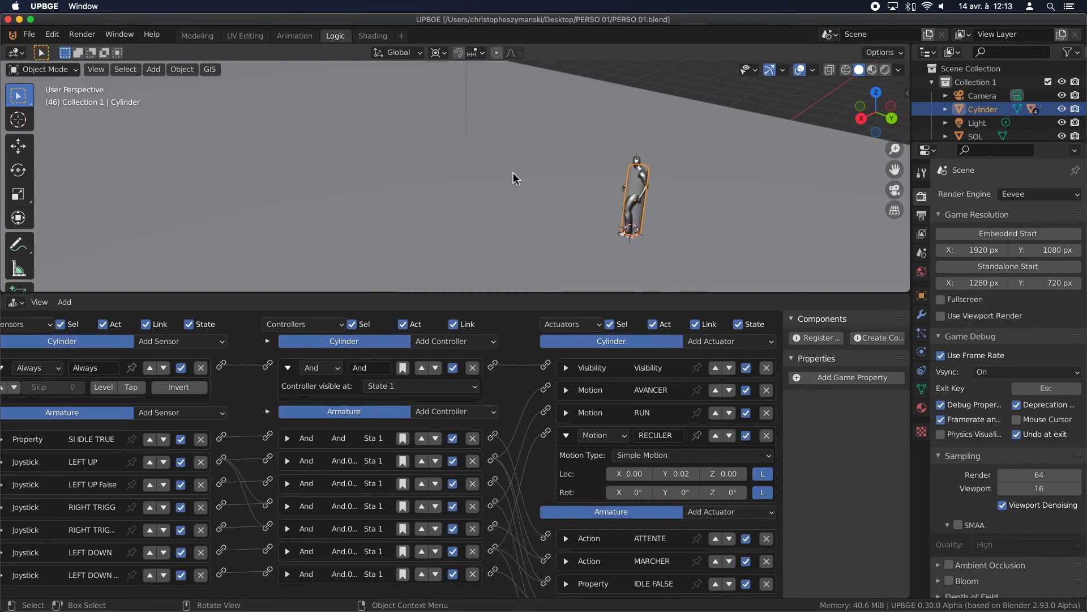
# - Enlarge the logic brick area in the Logic workspace and set the LEFT UP joystick sensor's threshold to 30000
pyautogui.moveTo(476, 292); pyautogui.dragTo(476, 268)
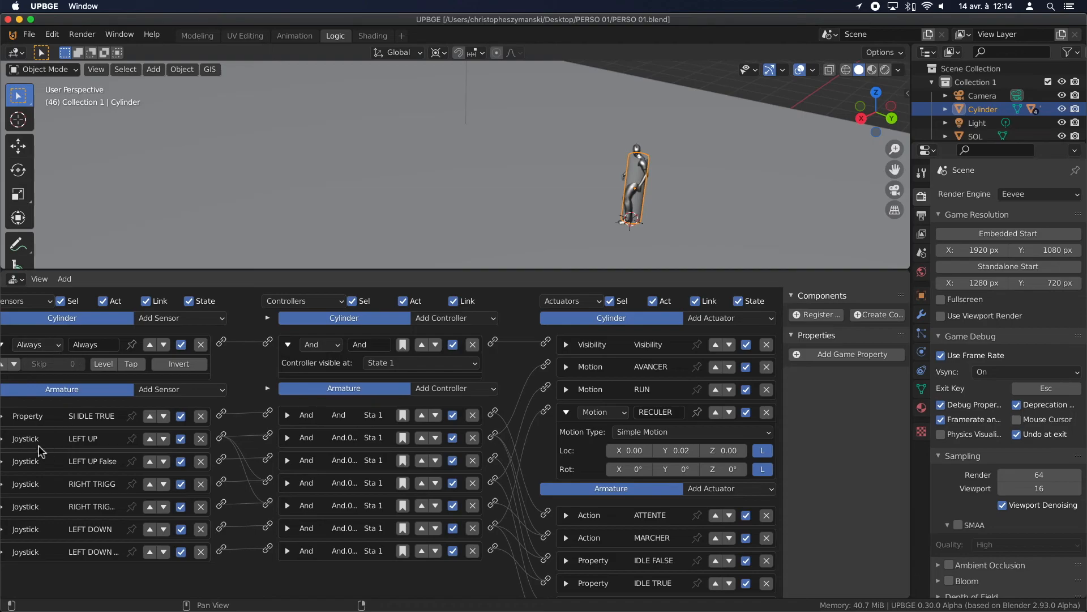
pyautogui.moveTo(251, 329); pyautogui.dragTo(268, 325, button='middle')
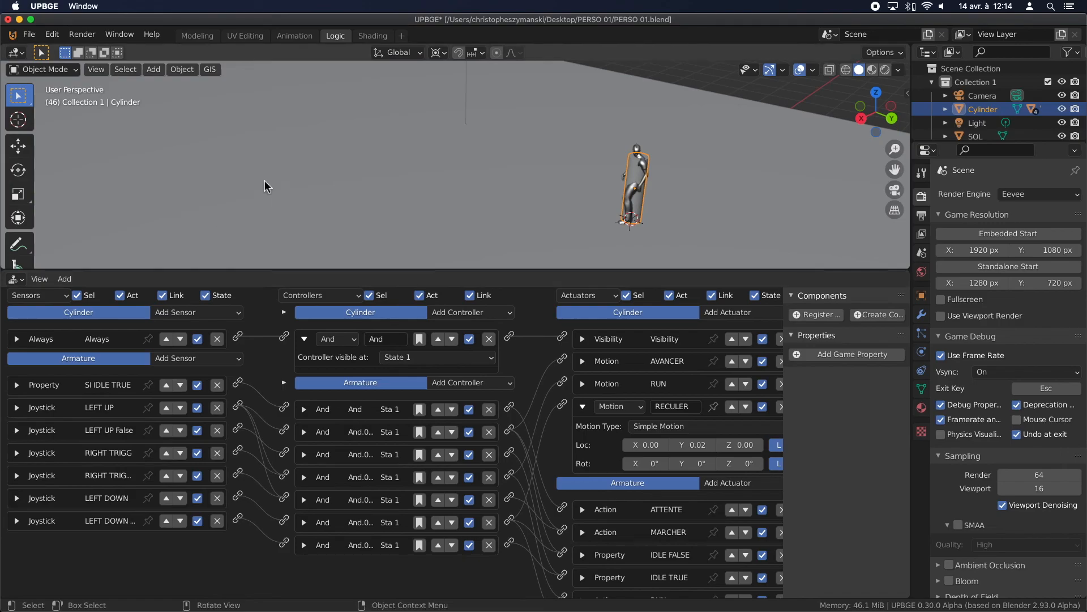
pyautogui.moveTo(264, 270); pyautogui.dragTo(264, 107)
pyautogui.click(17, 246)
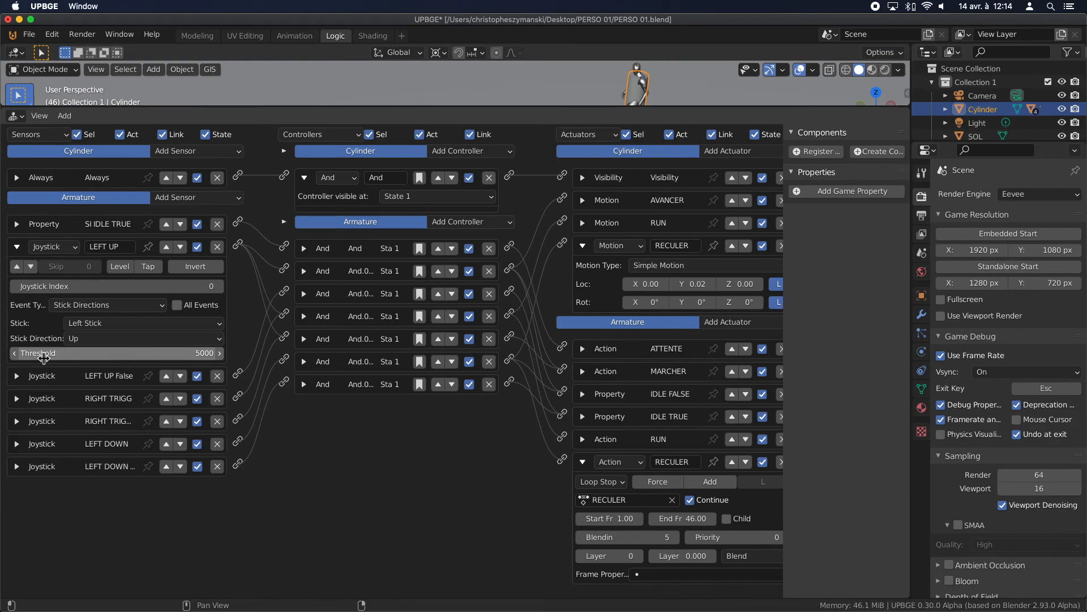
pyautogui.click(174, 353)
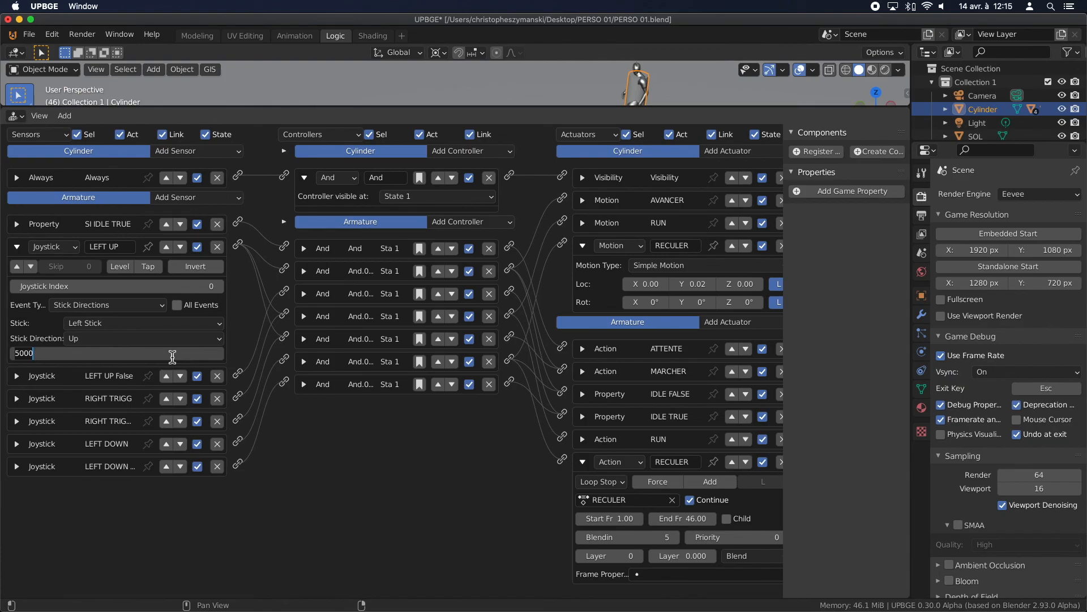
pyautogui.hotkey('ctrl', 'a')
pyautogui.write('30000')
pyautogui.press('Return')
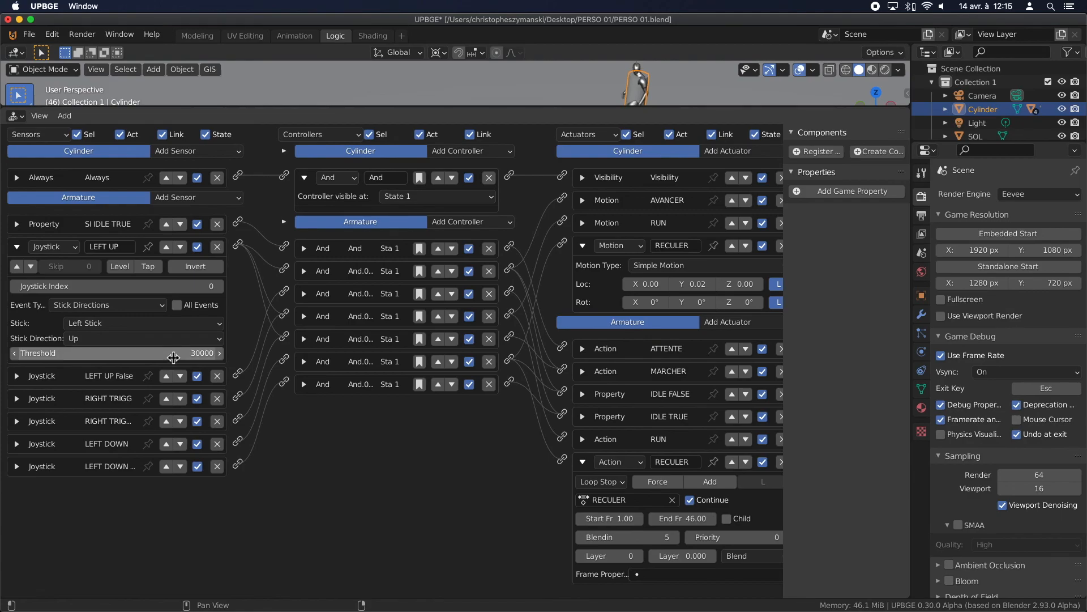
pyautogui.click(17, 248)
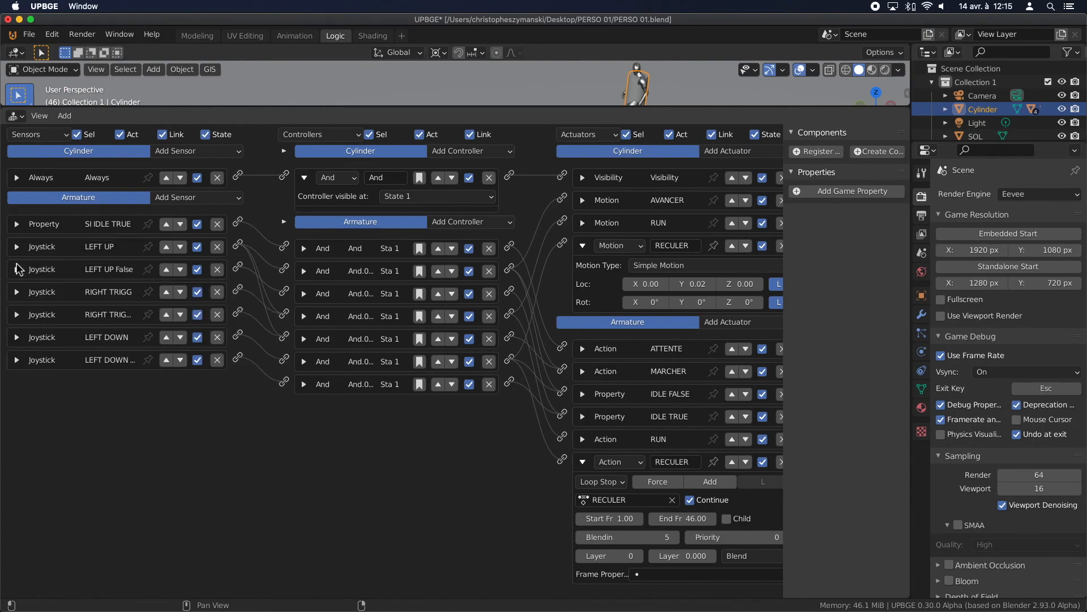
# - Set the threshold to 30000 on the remaining joystick sensors: LEFT UP False, both RIGHT TRIGG sensors, LEFT DOWN and its inverted counterpart
pyautogui.click(17, 269)
pyautogui.click(86, 375)
pyautogui.click(17, 269)
pyautogui.click(17, 291)
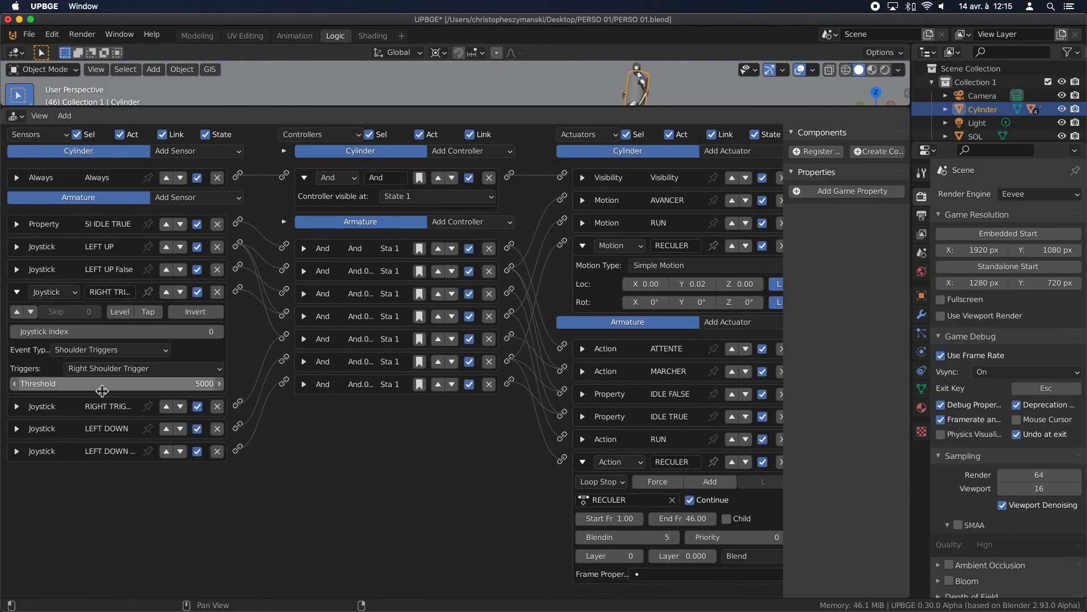
pyautogui.click(17, 292)
pyautogui.click(17, 314)
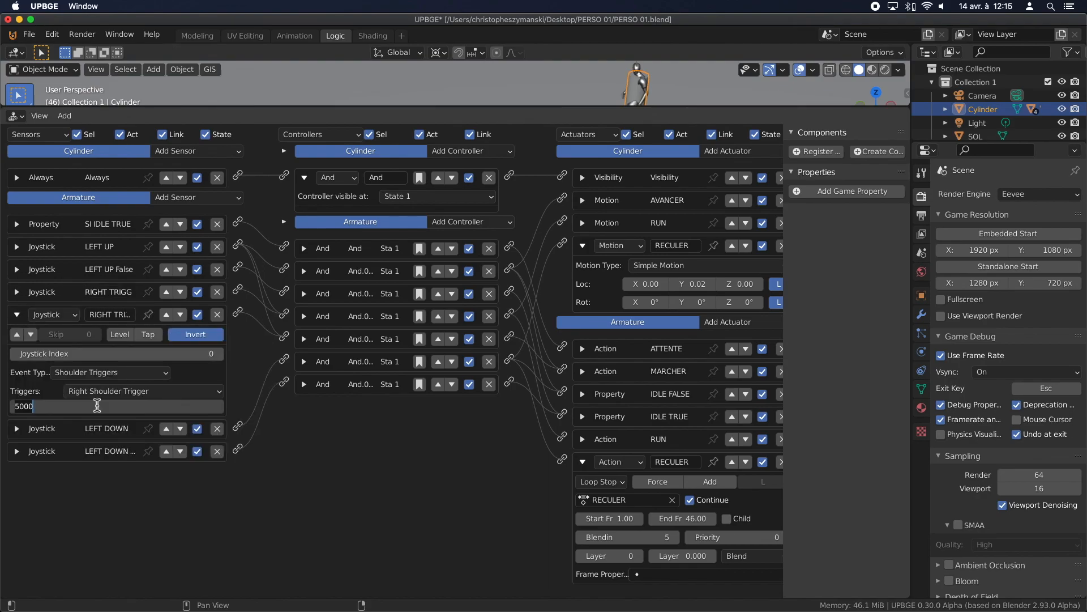
pyautogui.click(17, 315)
pyautogui.click(17, 337)
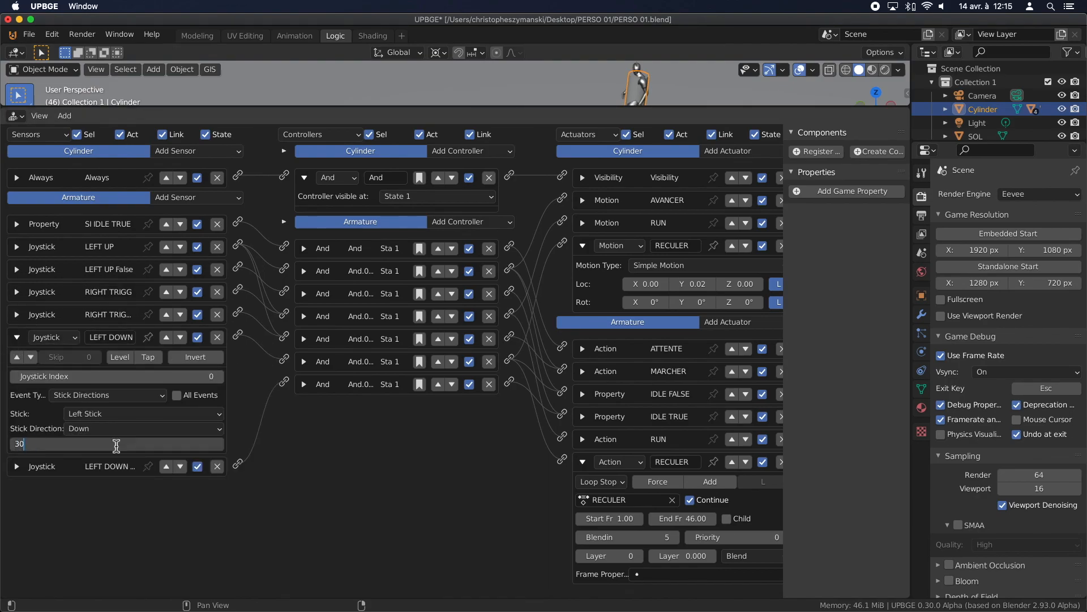
pyautogui.click(17, 337)
pyautogui.click(17, 359)
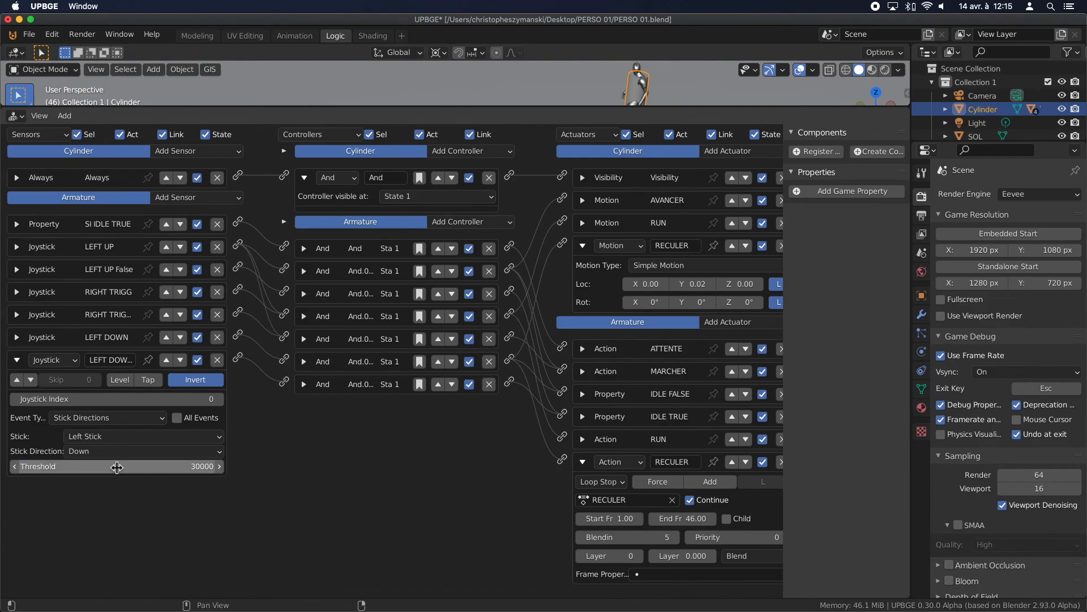
pyautogui.click(17, 360)
# - Restore the 3D view's height and run the game in the Modeling workspace to test forward and backward movement with the new thresholds
pyautogui.moveTo(388, 107); pyautogui.dragTo(388, 332)
pyautogui.click(197, 36)
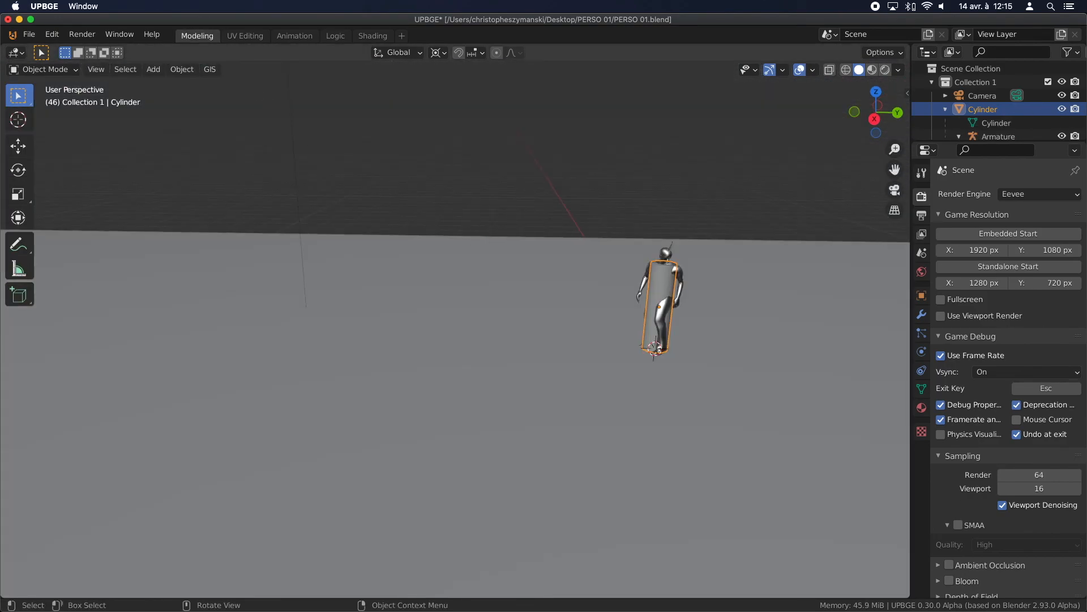
pyautogui.press('p')
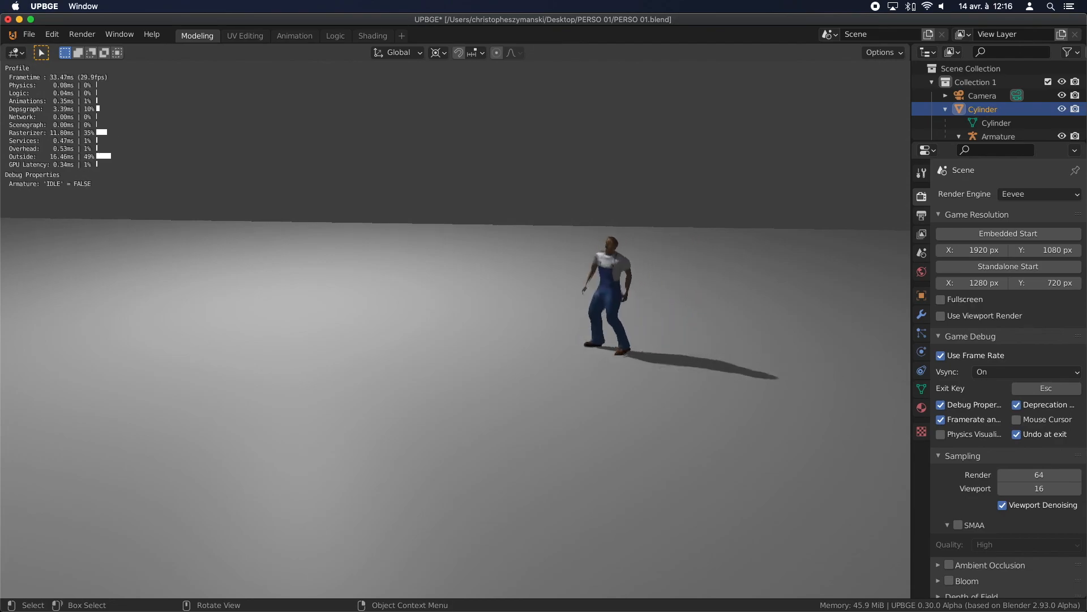
pyautogui.press('Left')
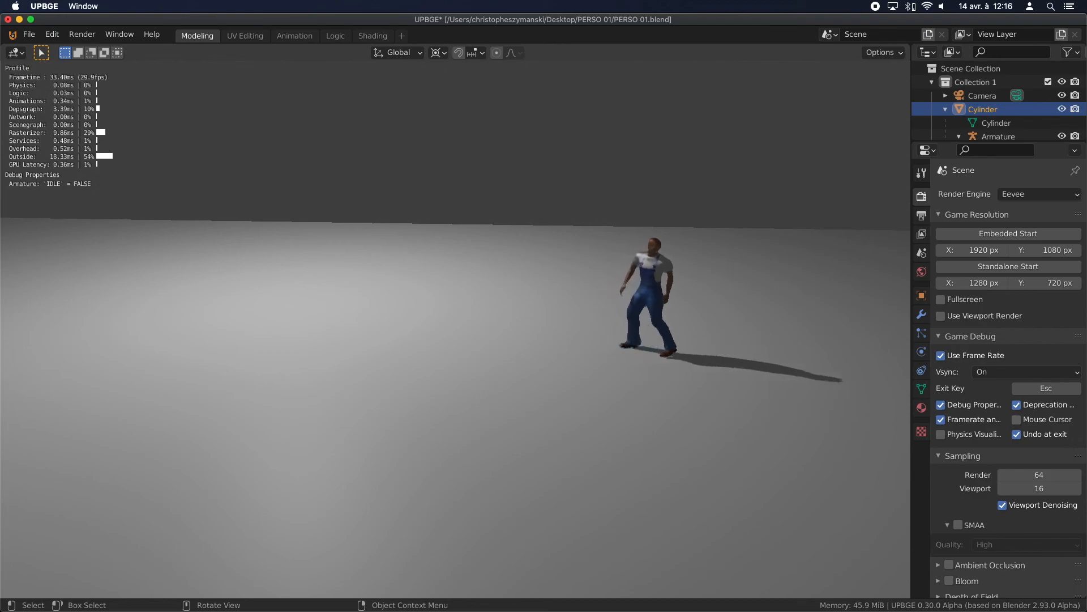
pyautogui.press('Up')
pyautogui.press('Down')
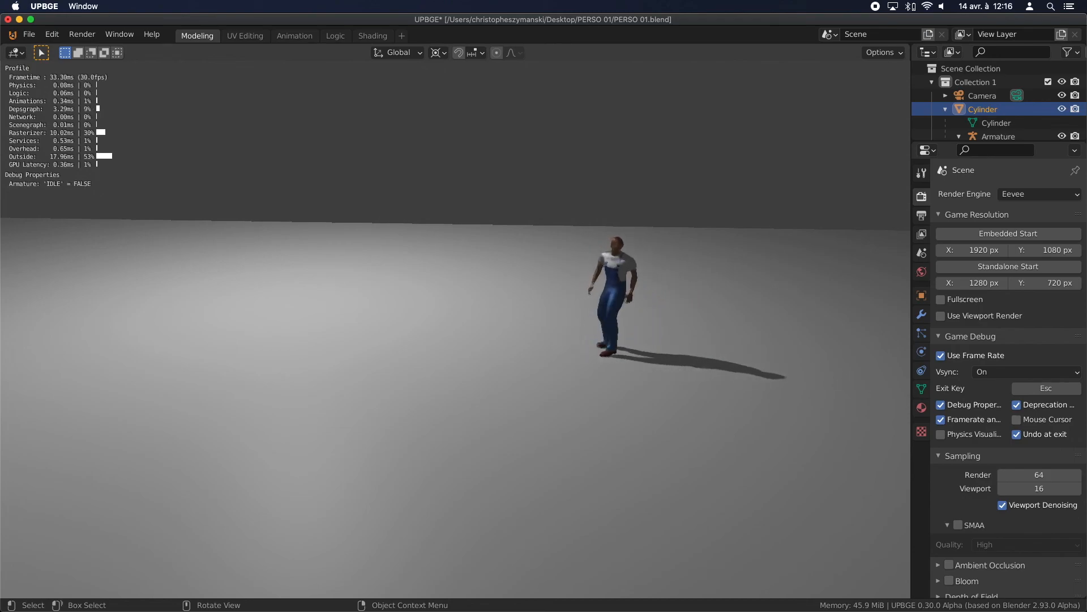
pyautogui.press('Up')
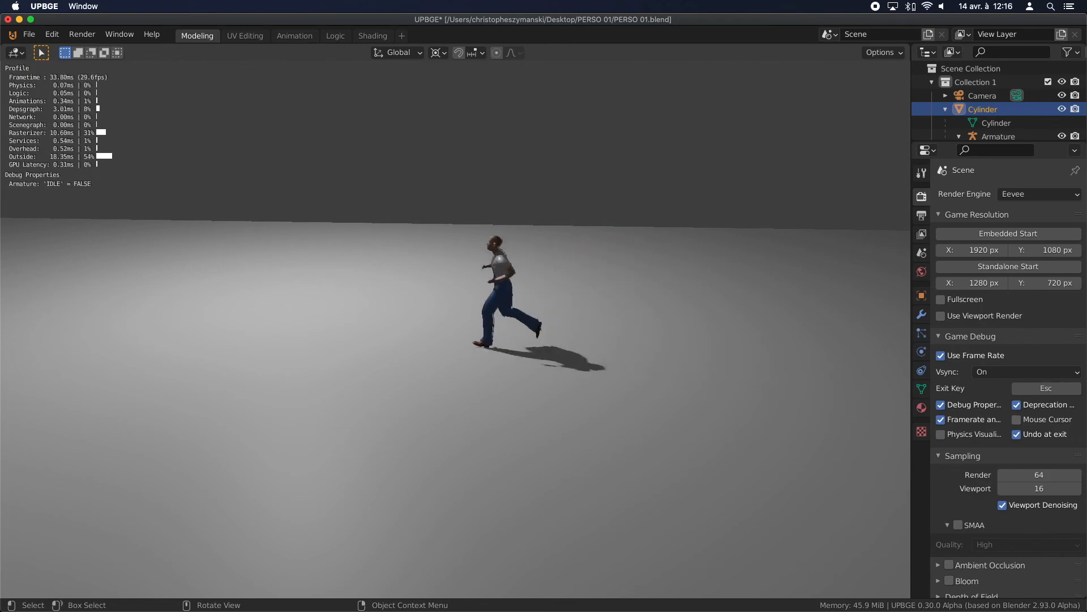
pyautogui.press('Down')
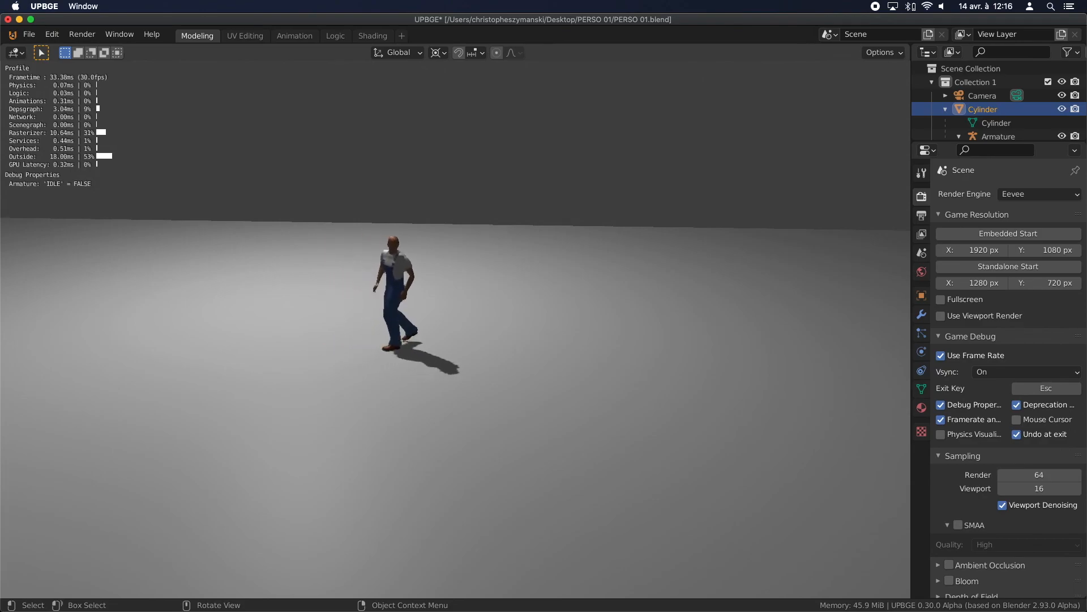